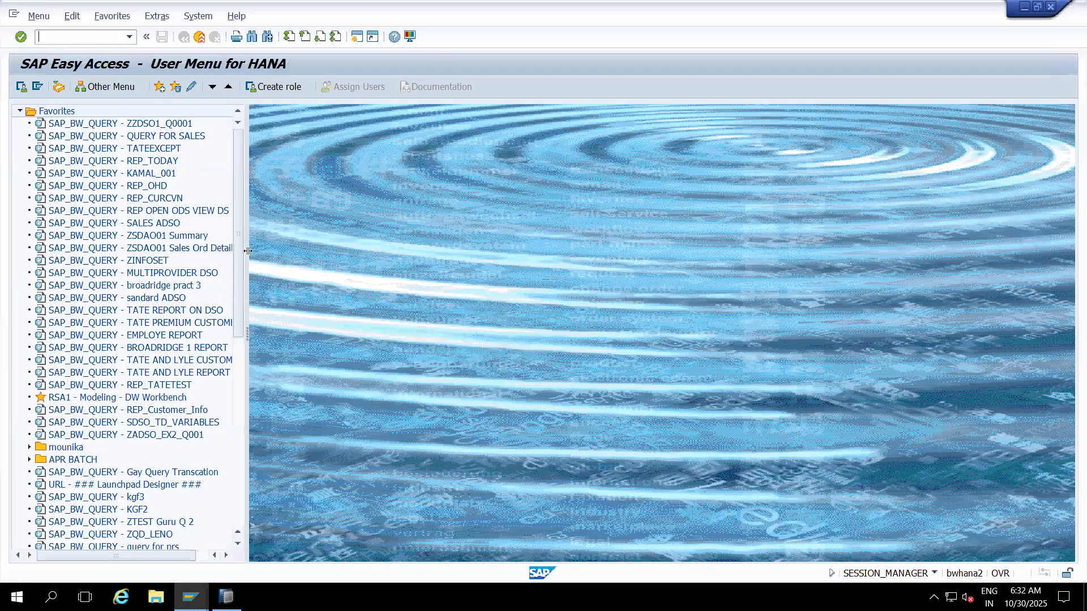
Step: Start Excel from the Run dialog with 'excel' and create a blank workbook
key("super+r")
type("exce")
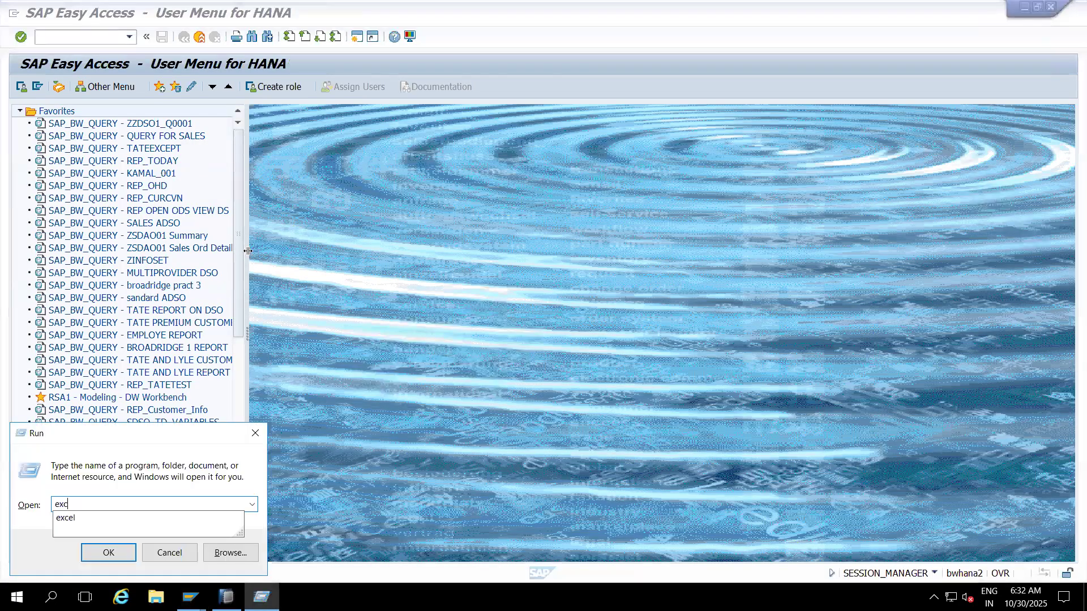
type("l")
key("Return")
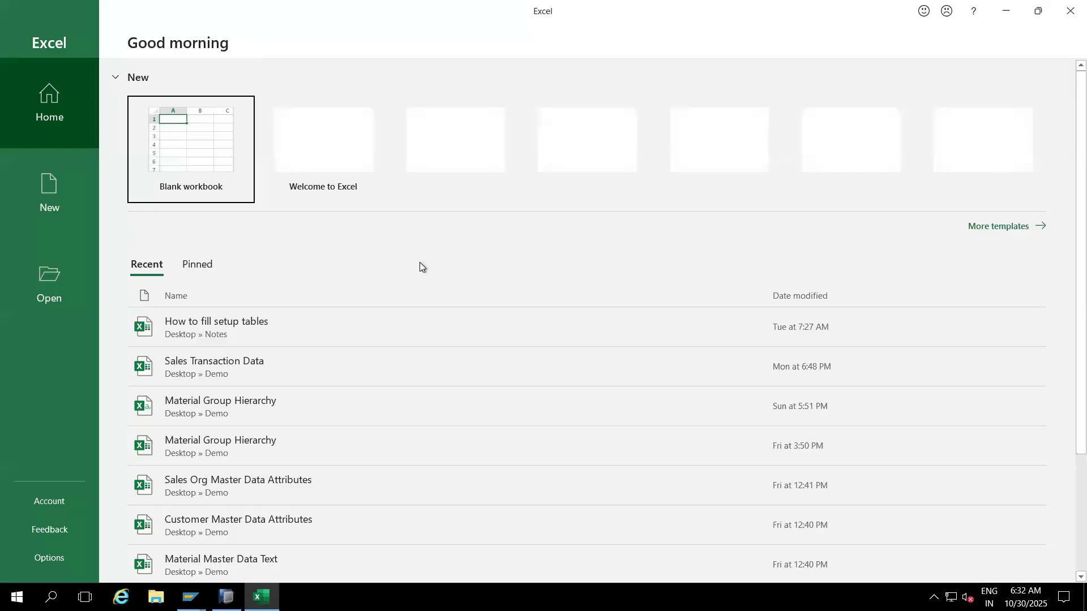
left_click(193, 144)
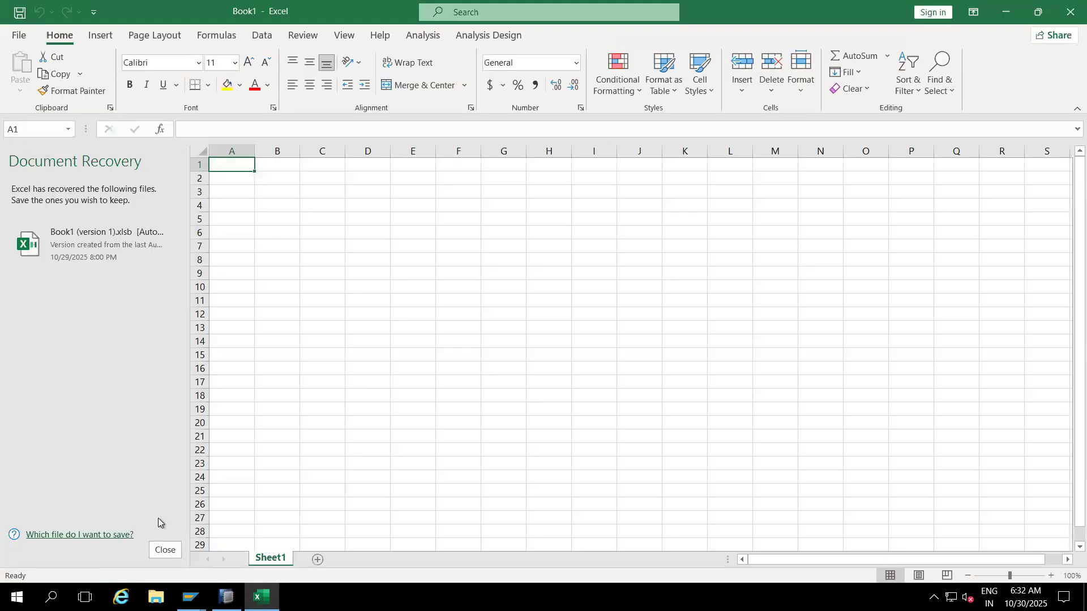
Step: Discard the recovered files and enter 2LIS_11_VAHDR, 2LIS_11_VAITM, 2LIS_11_VASCL in G4:G6, widening column G
left_click(165, 550)
left_click(328, 233)
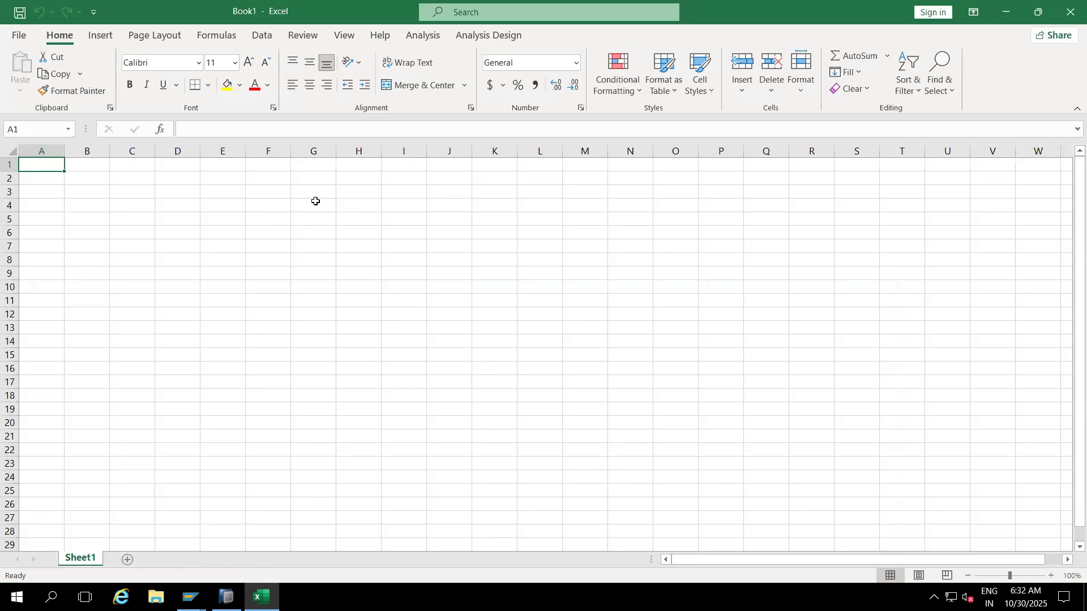
left_click(316, 202)
type("2L")
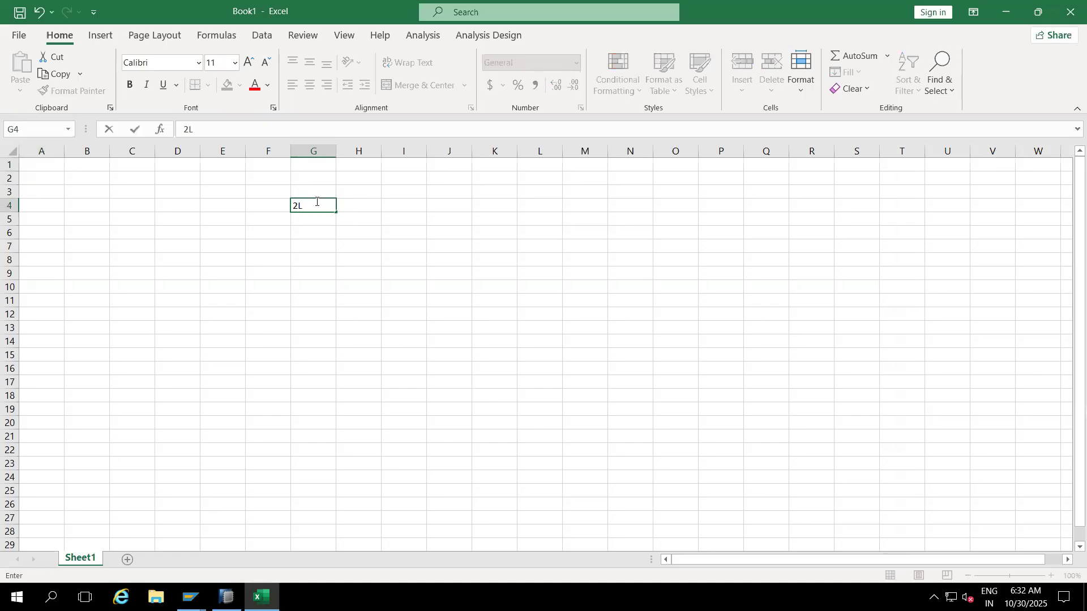
type("IS_11_VAHDR")
left_click(358, 176)
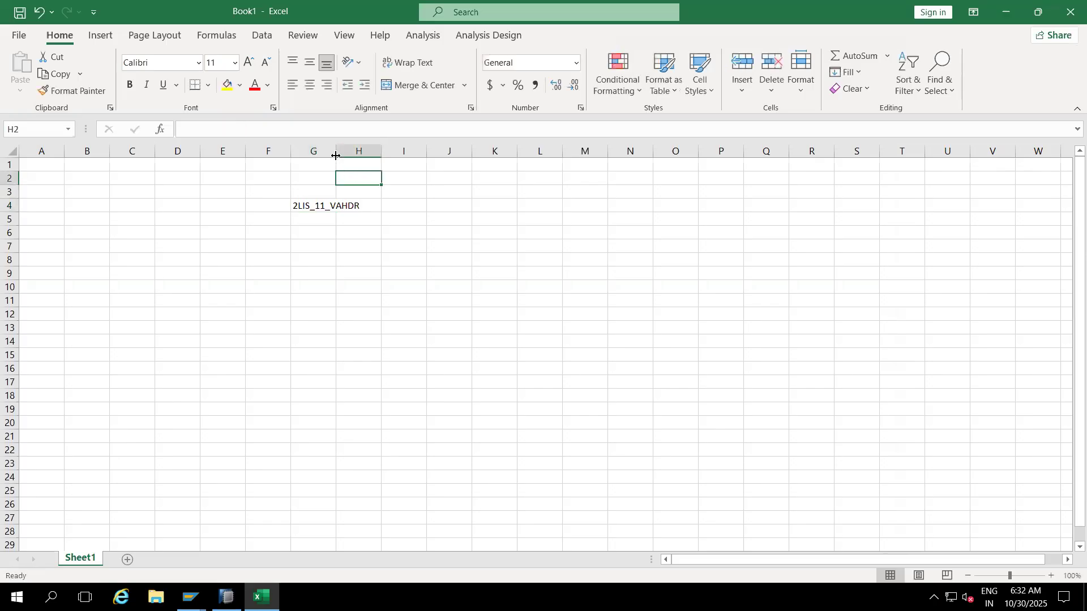
left_click_drag(336, 156, 387, 158)
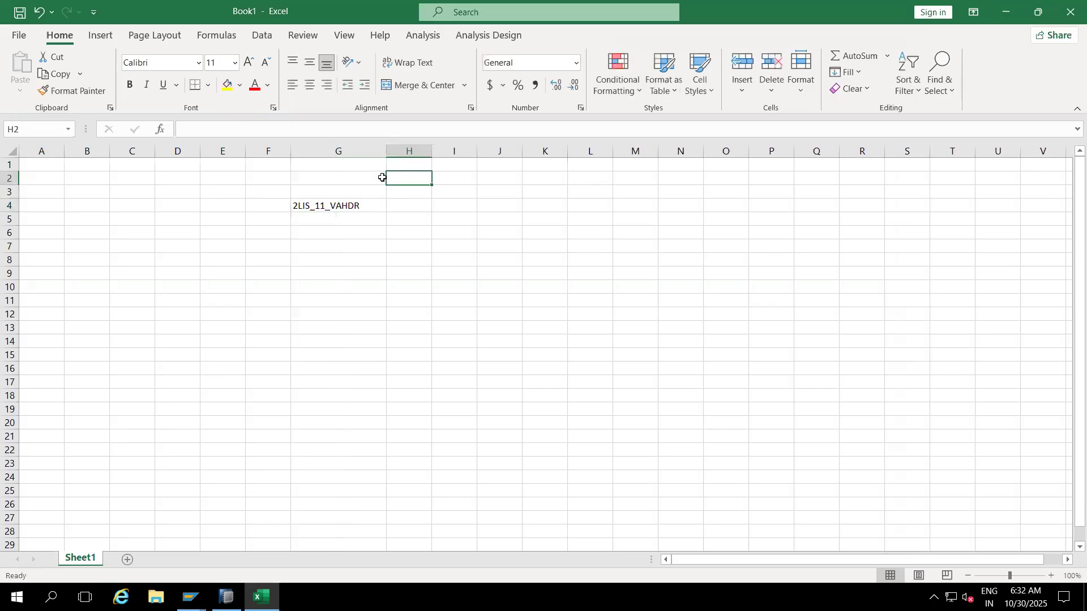
left_click(315, 221)
type("2LIS_")
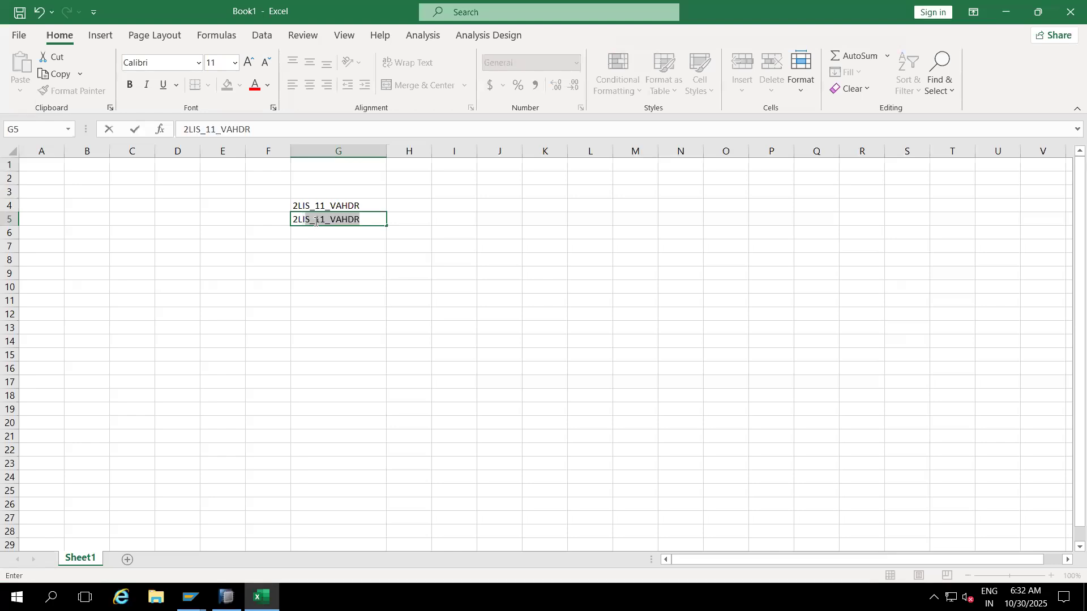
type("11_VAITM")
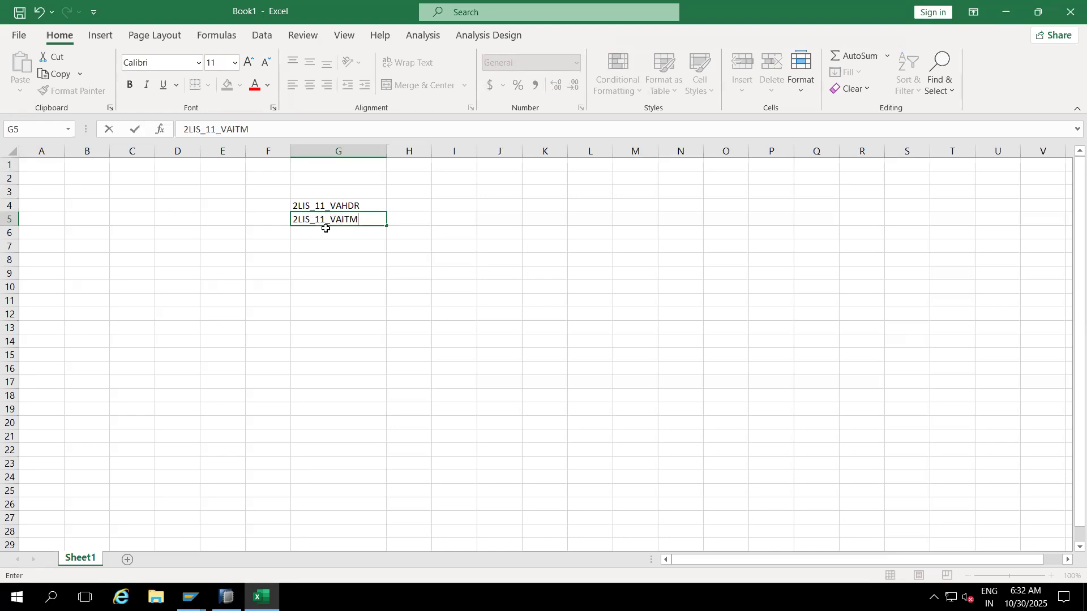
key("Return")
type("2LIS")
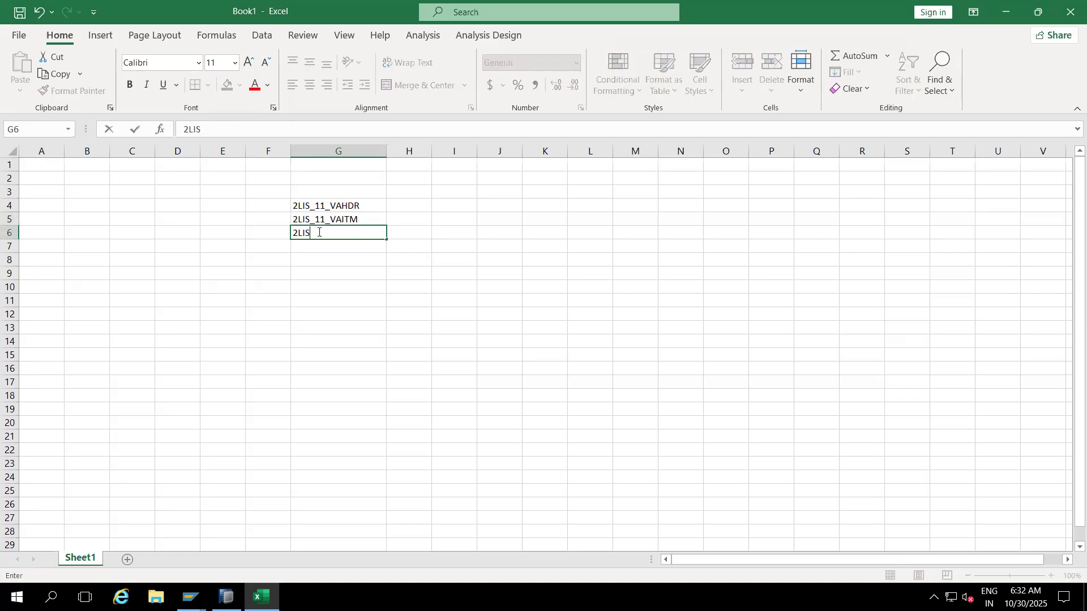
type("_11_VASCL")
left_click(333, 269)
Step: Add the heading 'Sales Order' in G3 and start a 'Deliveries' heading in G9
left_click(314, 192)
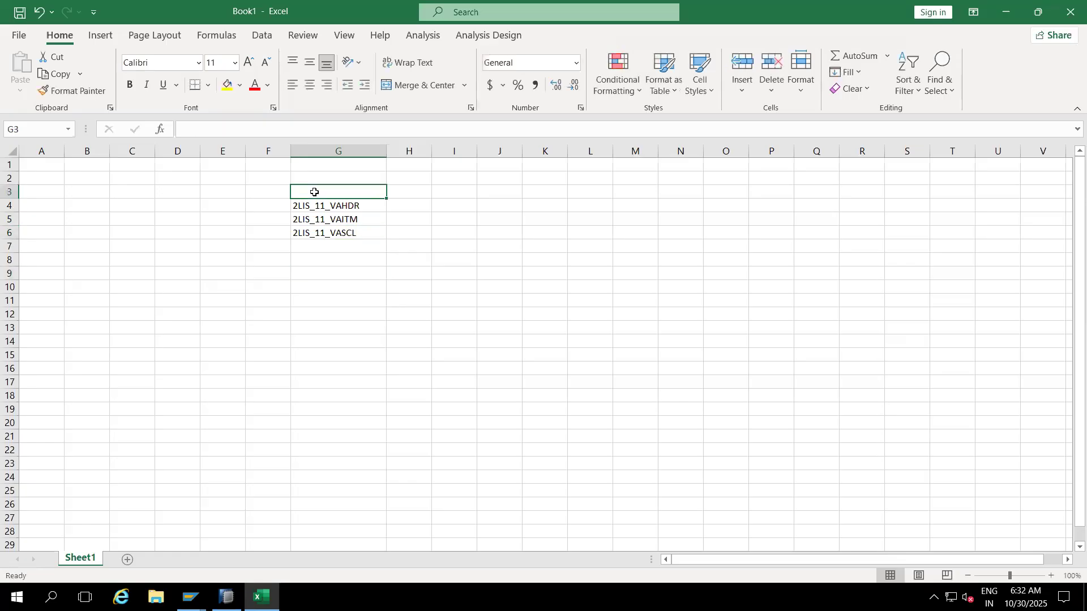
type("Sales Orders")
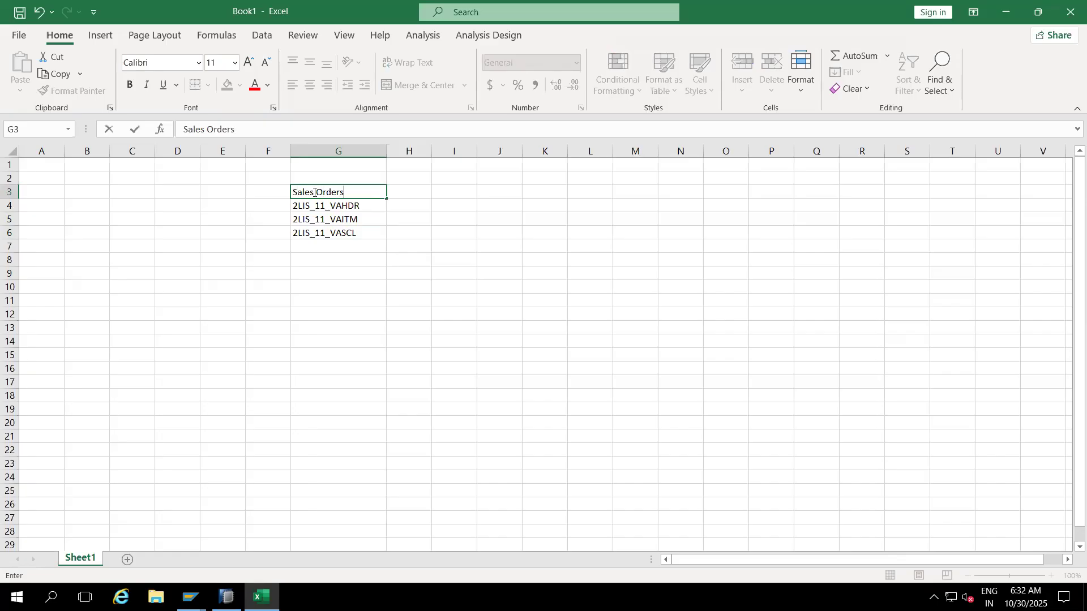
left_click(310, 275)
type("2")
key("BackSpace")
type("Deliveries")
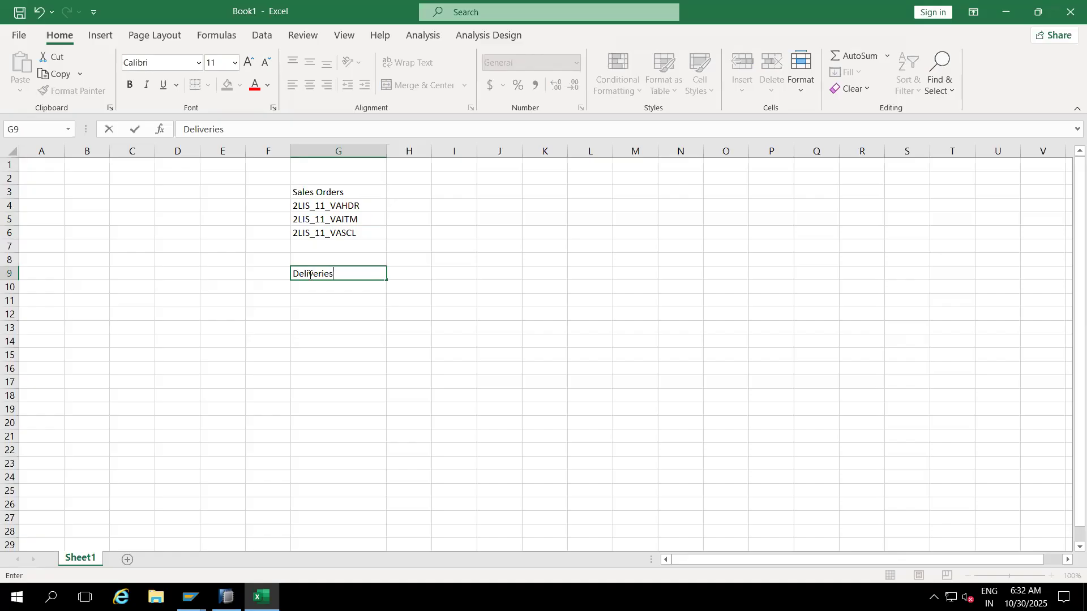
Step: Enter the Deliveries extractors 2LIS_12_VCHDR, 2LIS_12_VCITM and 2LIS_12_VCSCL in G10:G12
left_click(310, 287)
type("2LIS_12")
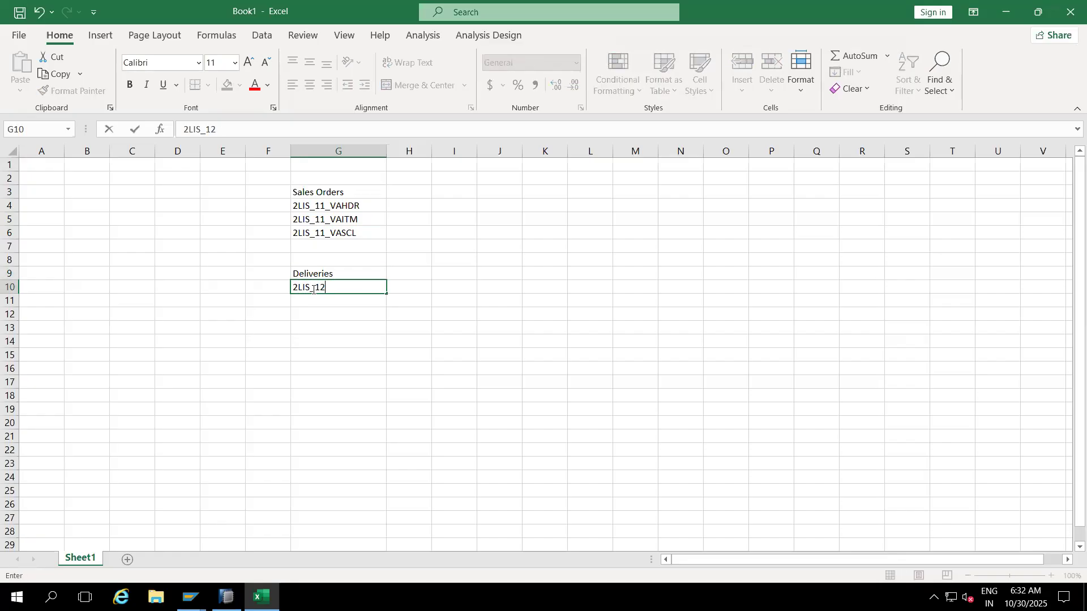
type("_VCHDR")
key("Return")
type("2LIS_12_")
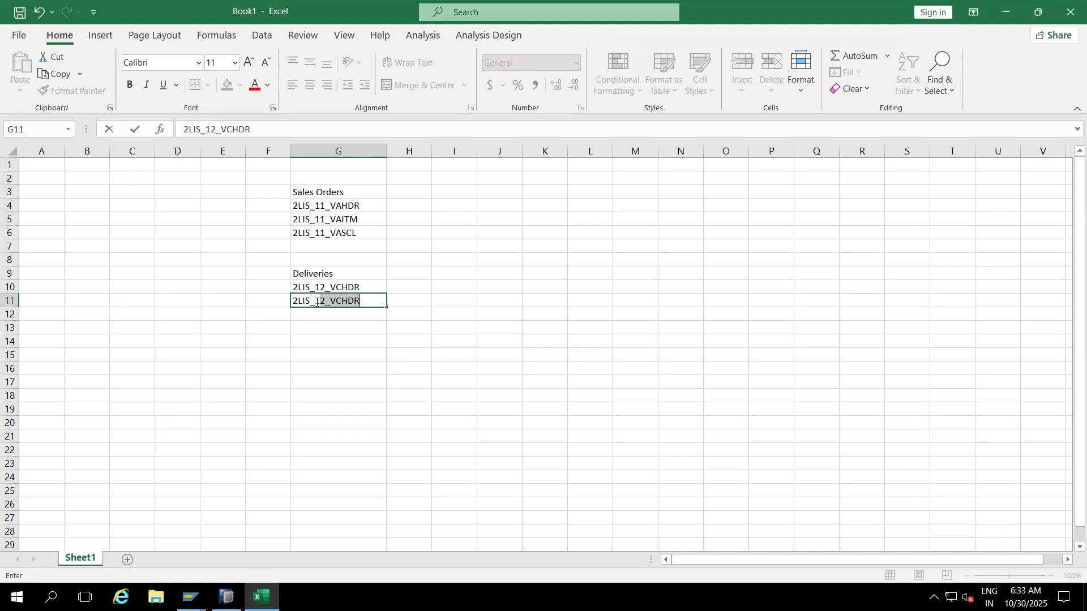
type("VCITM")
key("Return")
type("2LIS_12_VCSCK")
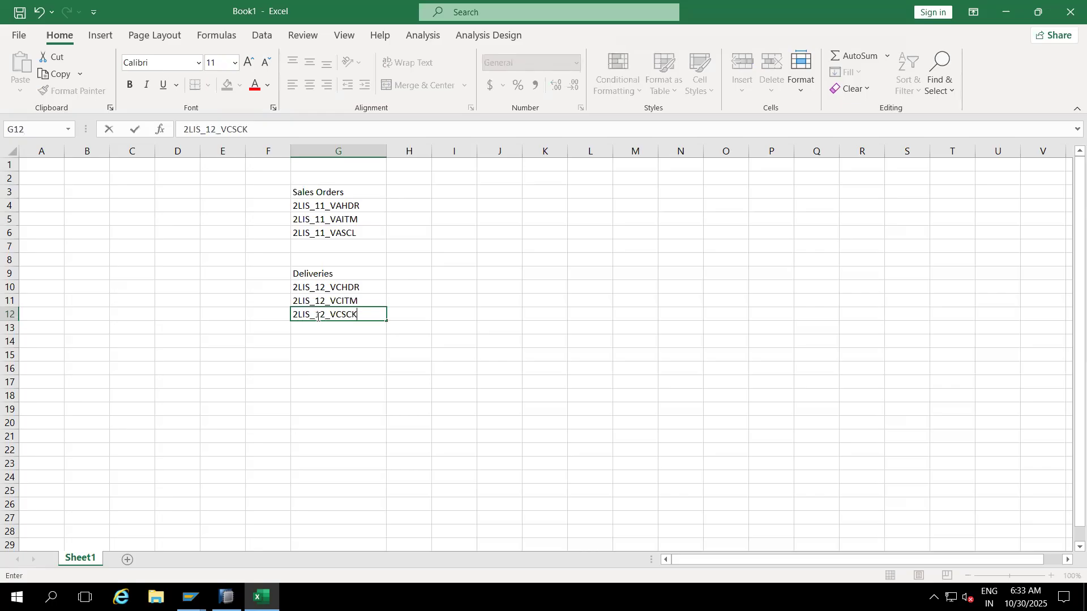
key("BackSpace")
left_click(312, 350)
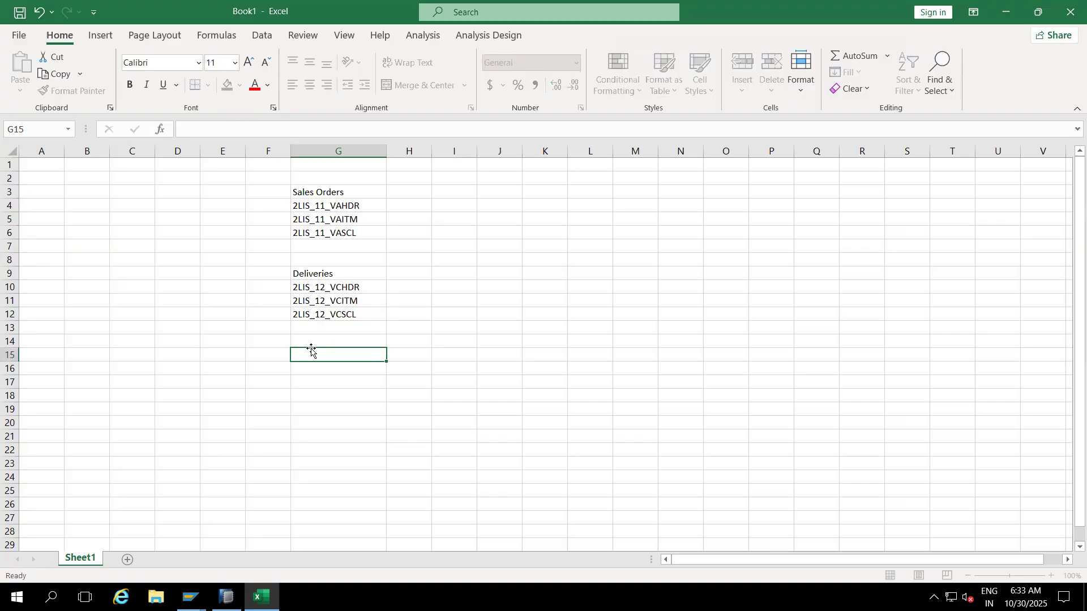
Step: Add a 'Billing' heading in G15 with 2LIS_13_VDHDR and 2LIS_13_VDITM below it
type("Billing")
key("Return")
type("2LIS_")
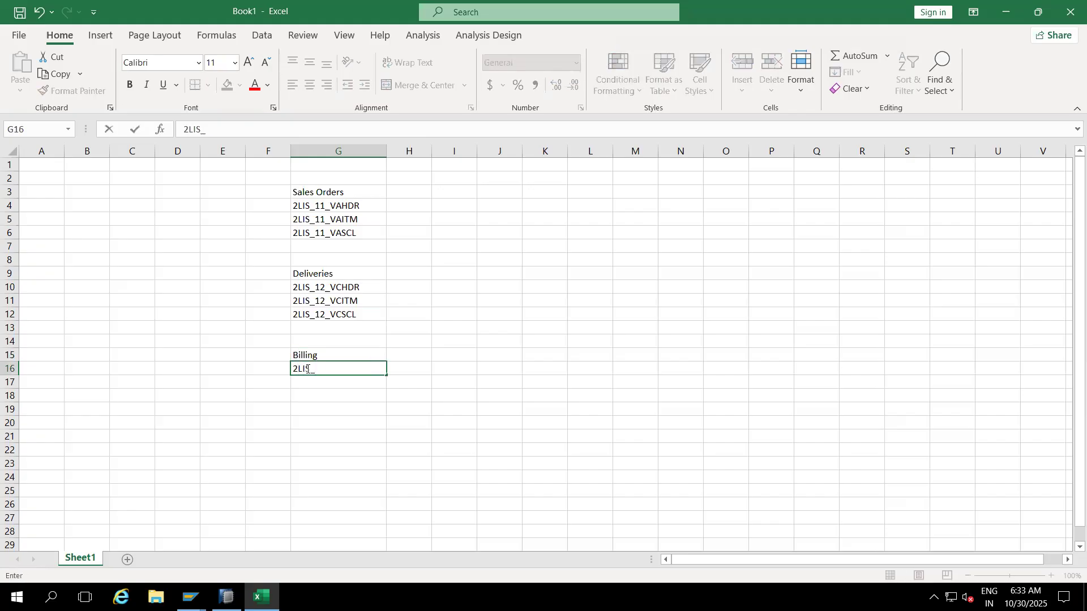
type("13_VDHDR")
key("Return")
type("2")
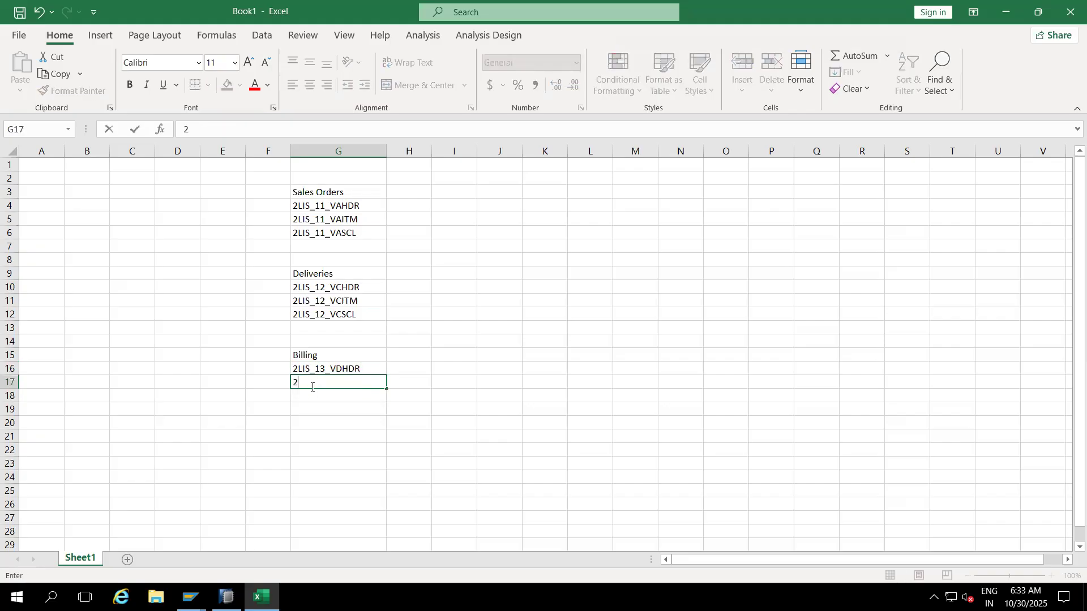
type("LIS_13_")
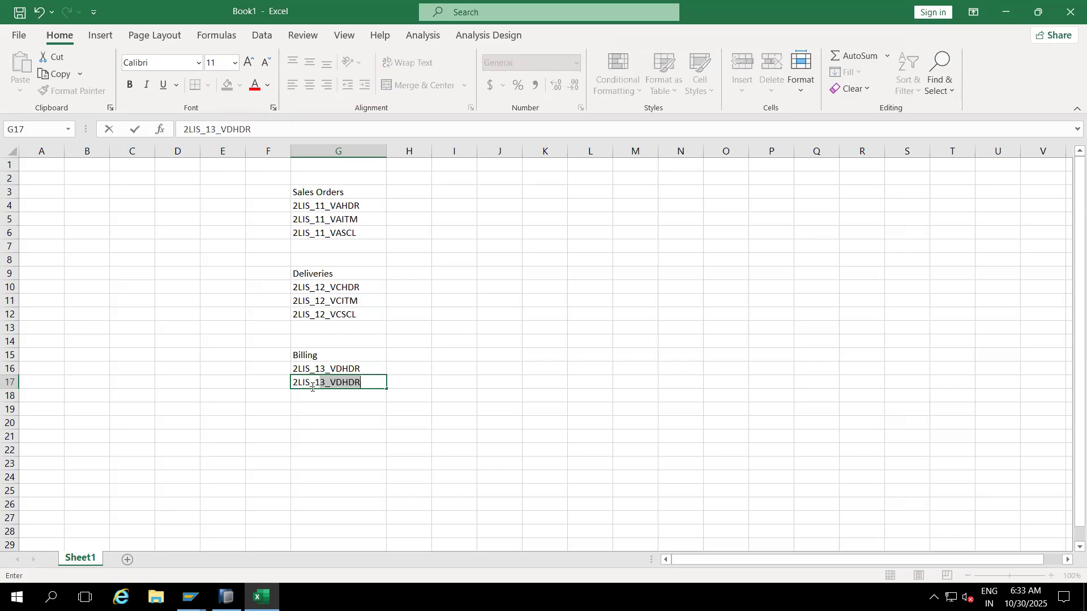
type("VDITM")
left_click(330, 424)
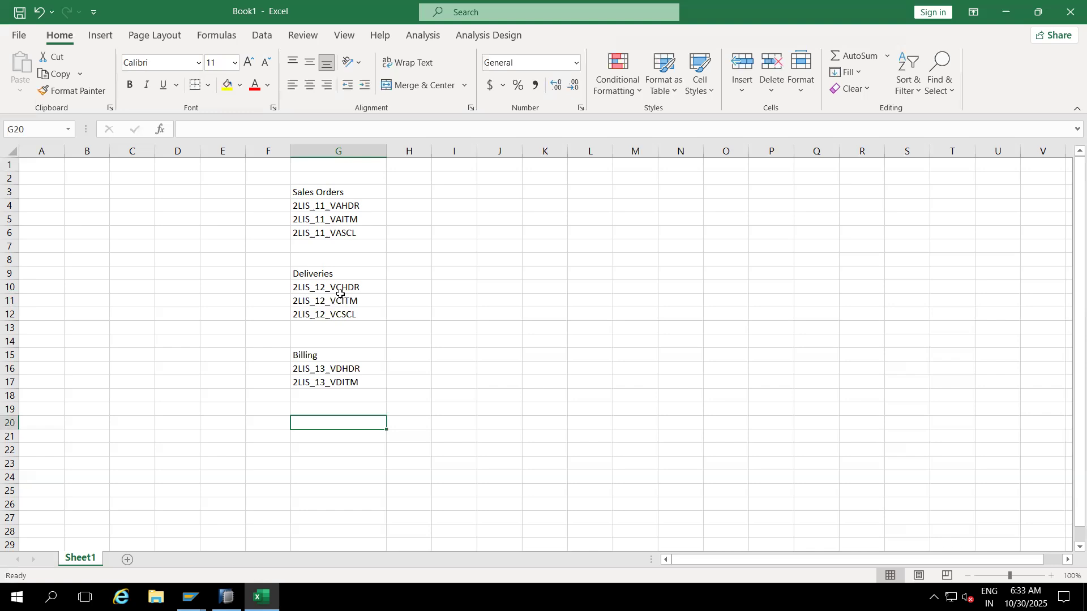
Step: Enter 2LIS_02_HDR, 2LIS_02_ITM and 2LIS_02_SCL in G21:G23
left_click(319, 438)
type("2LIS")
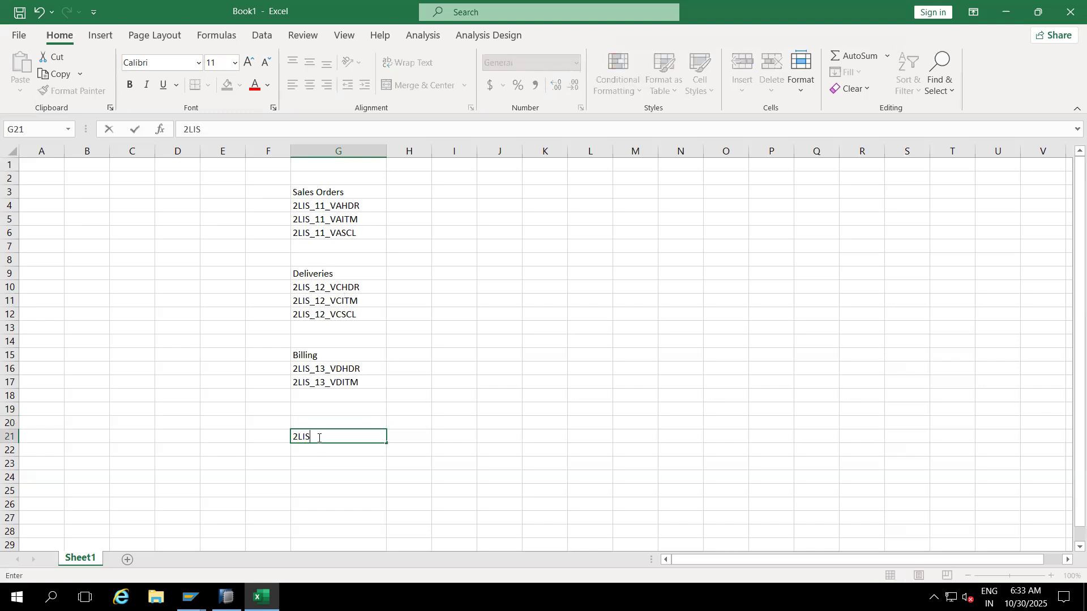
type("_02_HDR")
key("Return")
type("2LIS_02_")
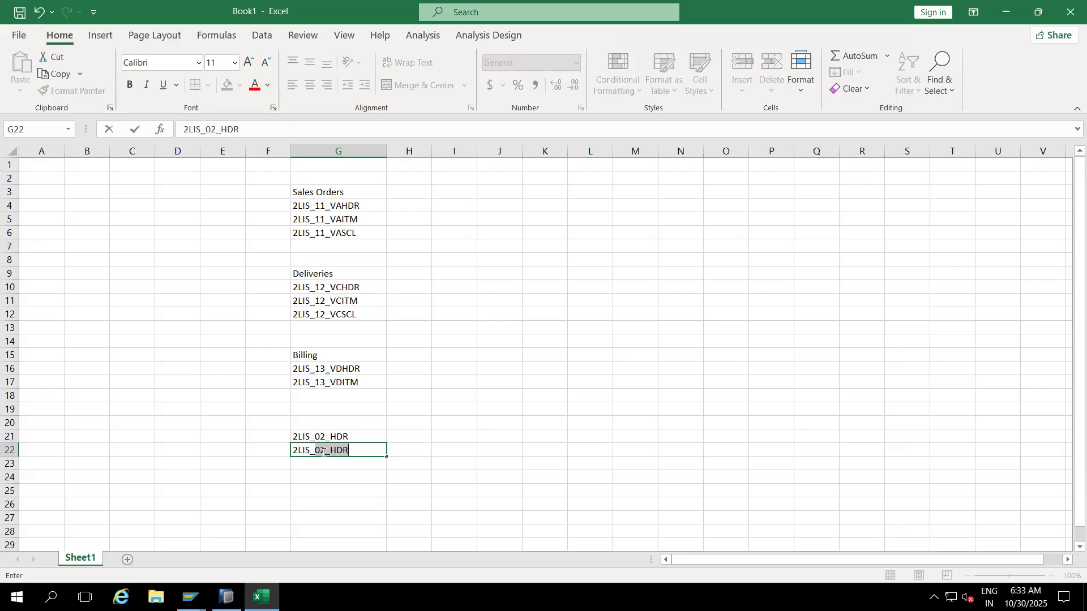
type("ITM")
key("Return")
type("2LIS")
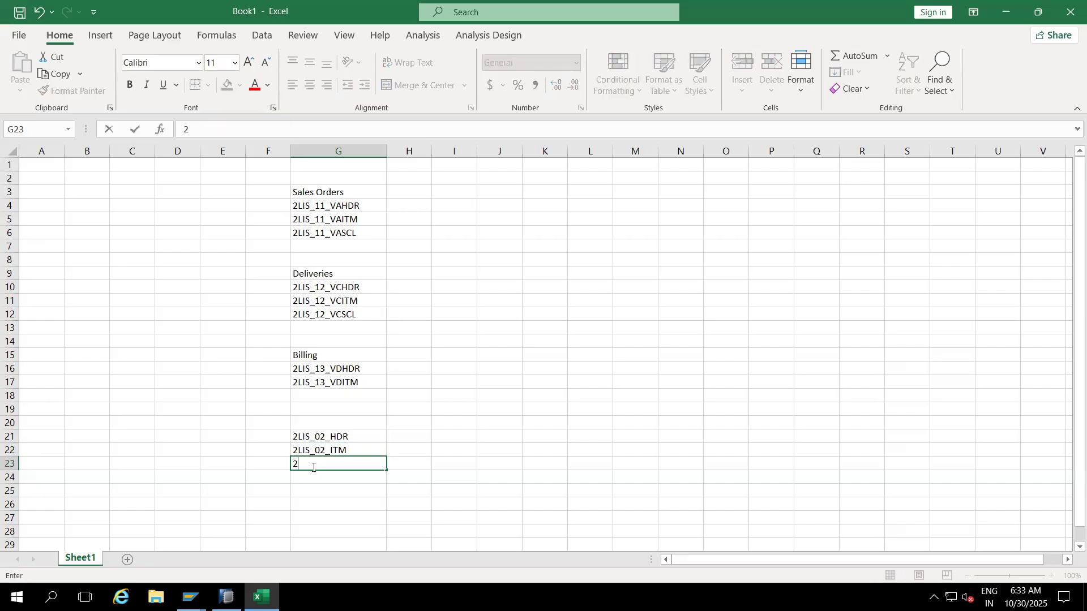
type("_02_SCL")
left_click(422, 398)
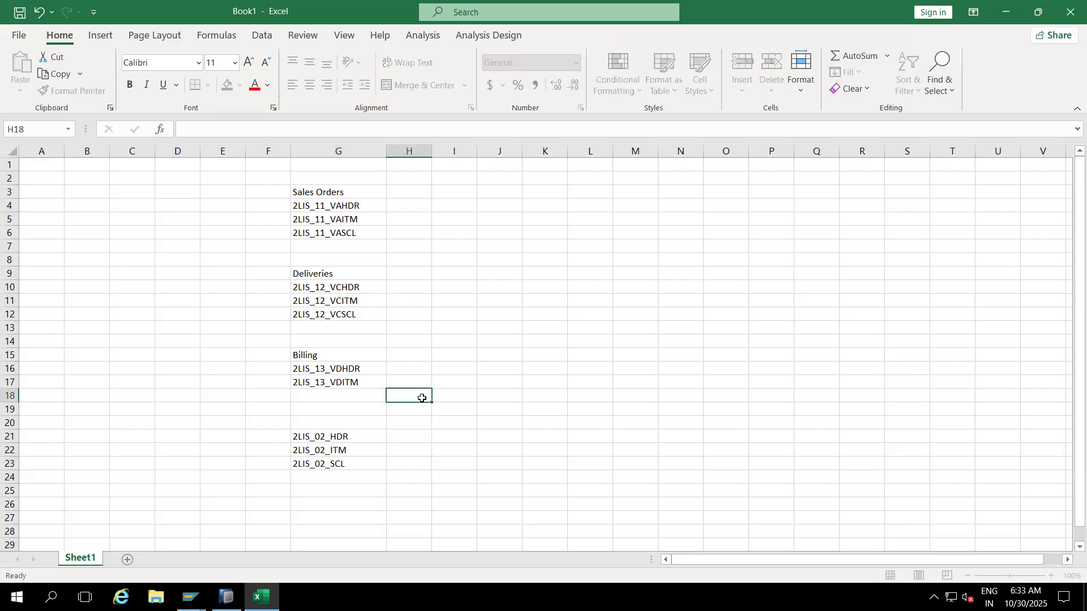
Step: Label the section 'Purchasing' in G20
left_click(315, 425)
type("Pur")
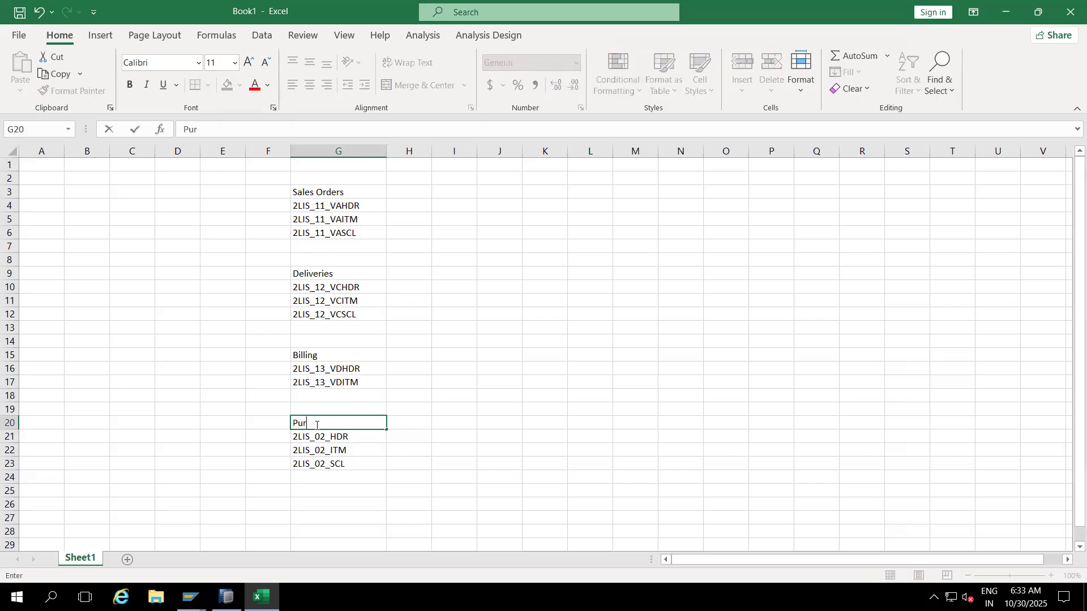
type("chasing")
left_click(463, 344)
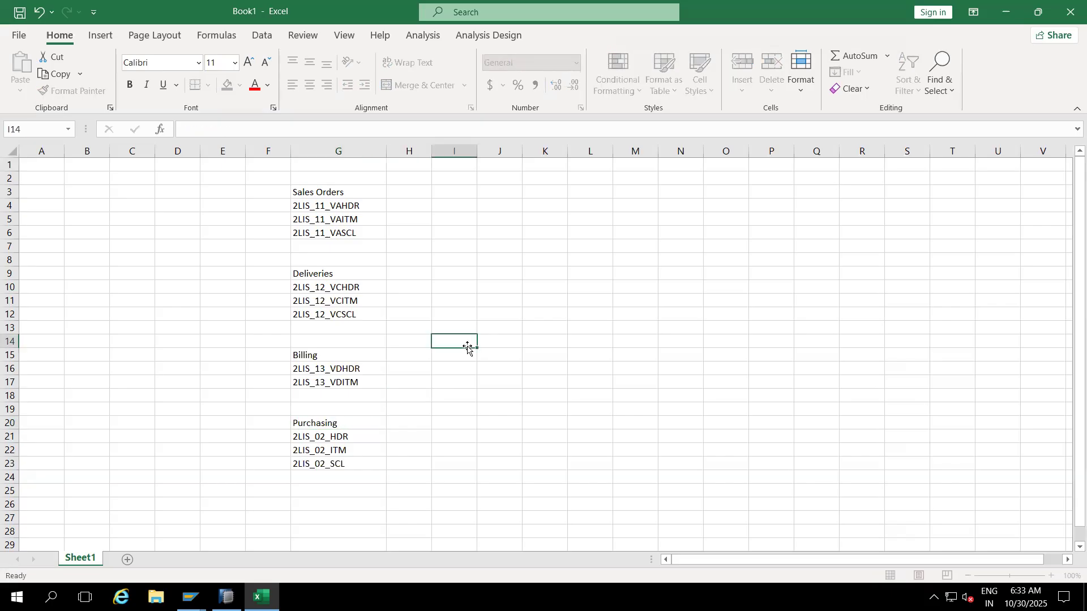
left_click(348, 370)
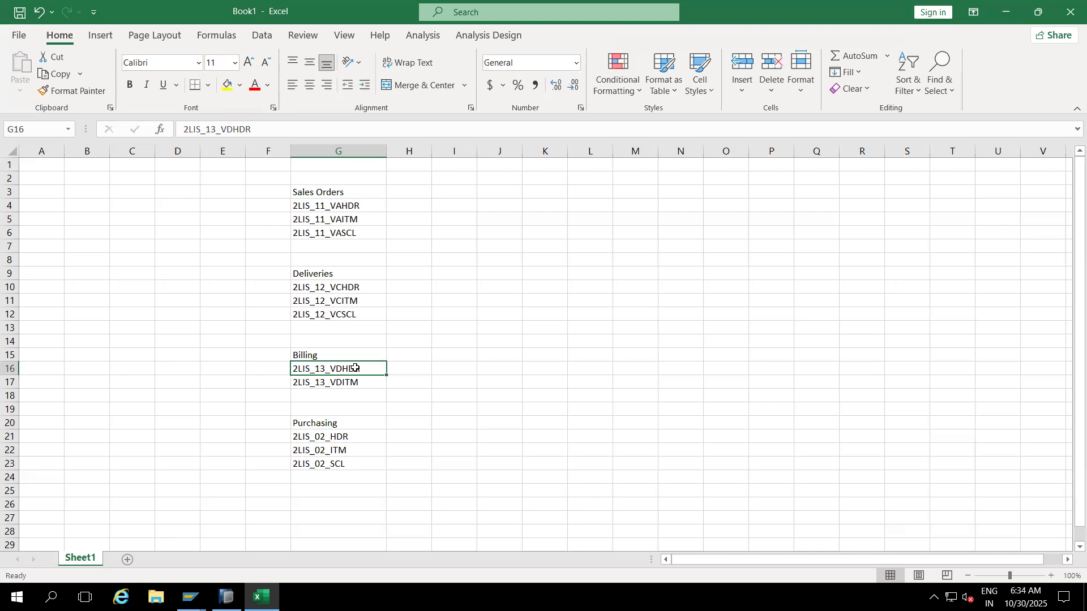
Step: Add the description 'Billing Header' next to 2LIS_13_VDHDR and auto-fit column H
left_click(403, 367)
type("Billing Header")
left_click(460, 326)
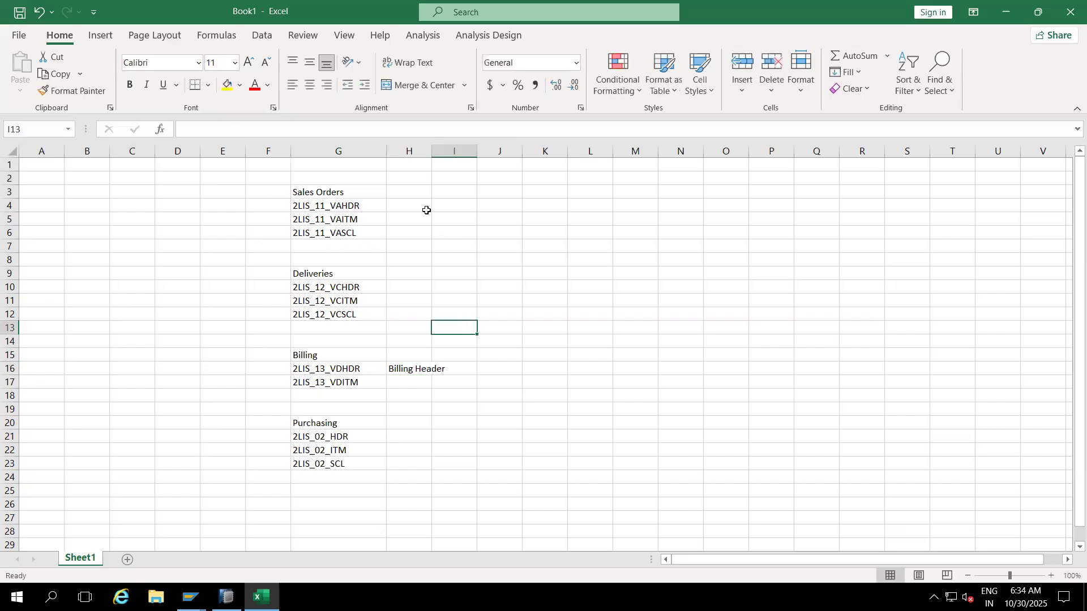
double_click(431, 157)
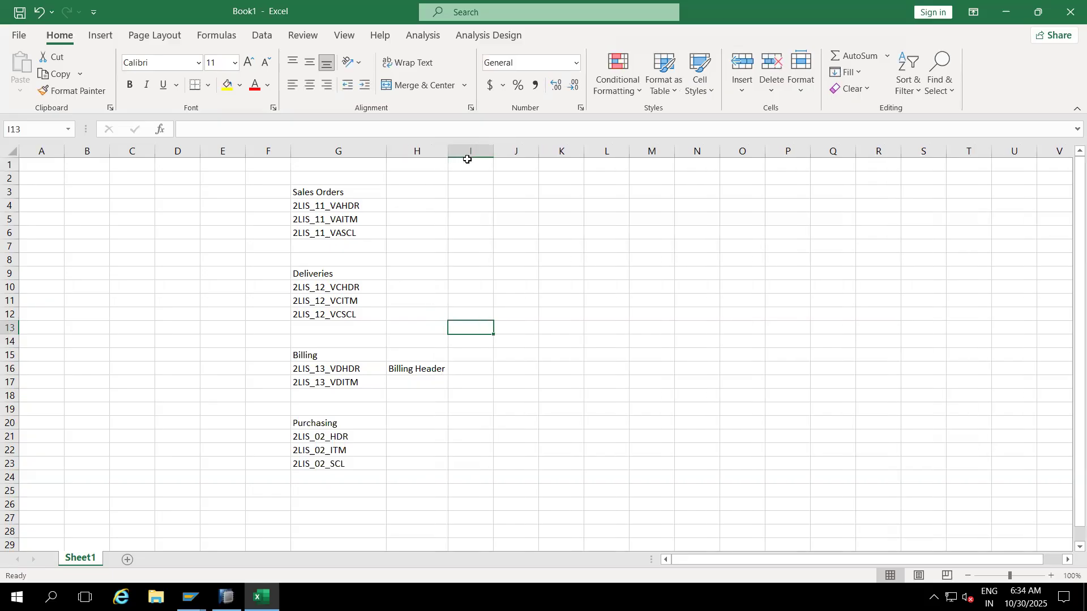
left_click(427, 252)
Step: Review the 2LIS_11_VAHDR entry in G4/H4, then switch to SAP HANA Studio
left_click(343, 211)
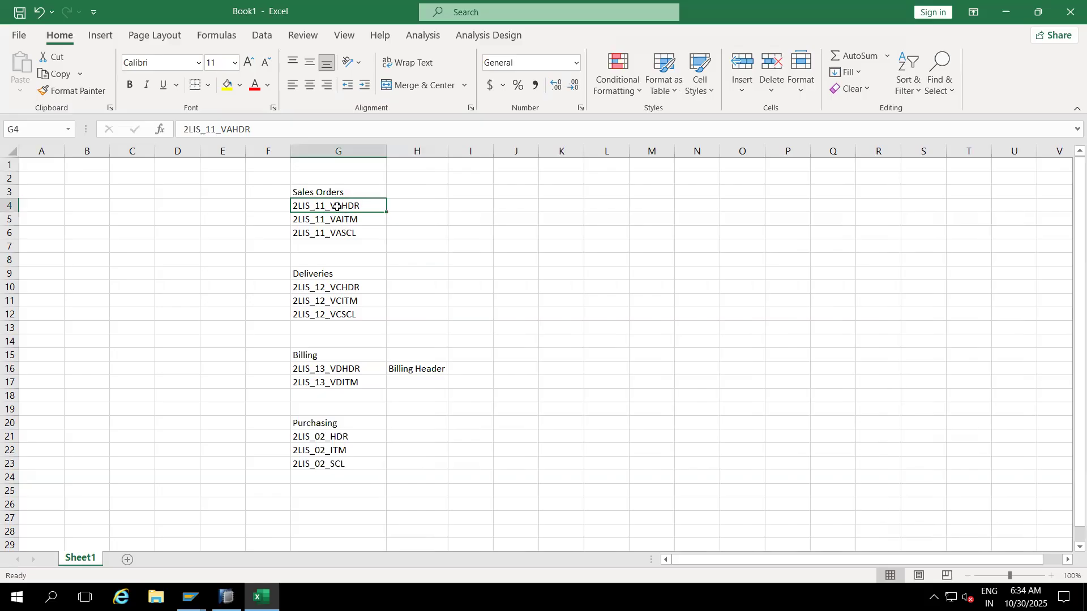
left_click(401, 205)
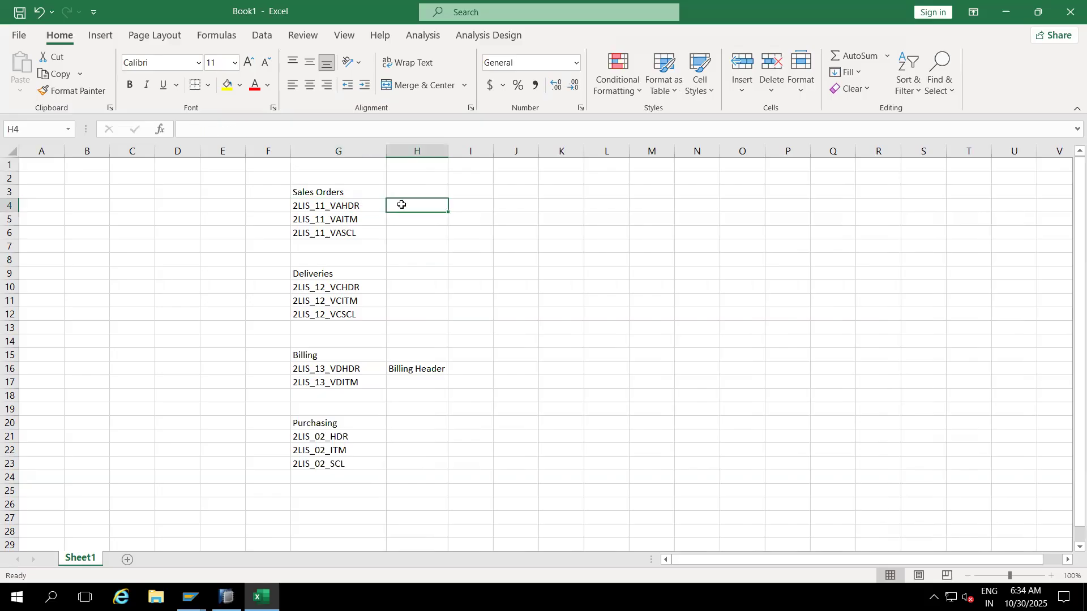
left_click(339, 207)
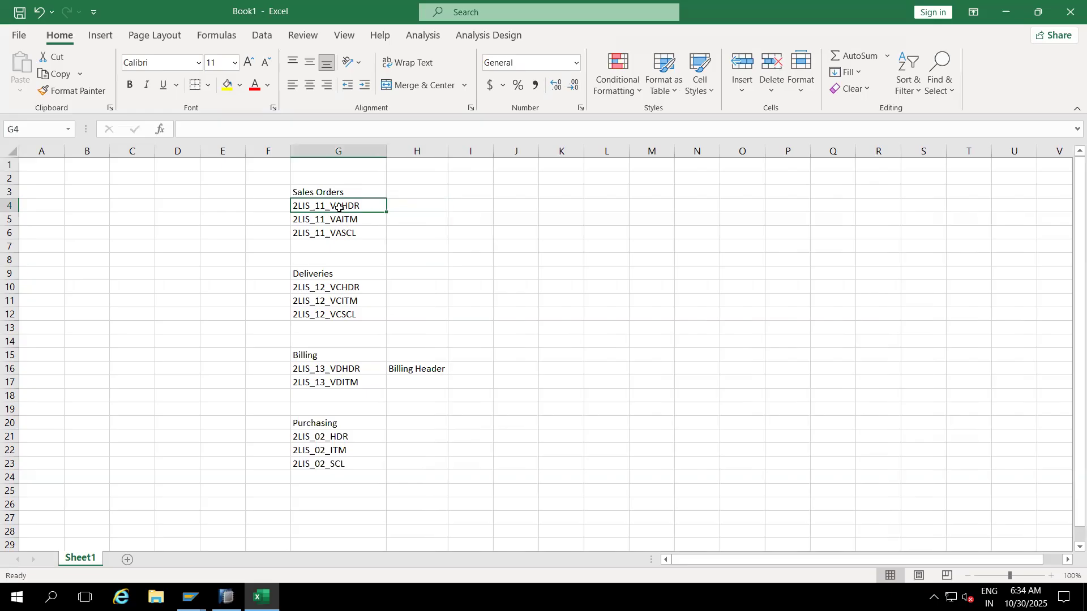
left_click(401, 205)
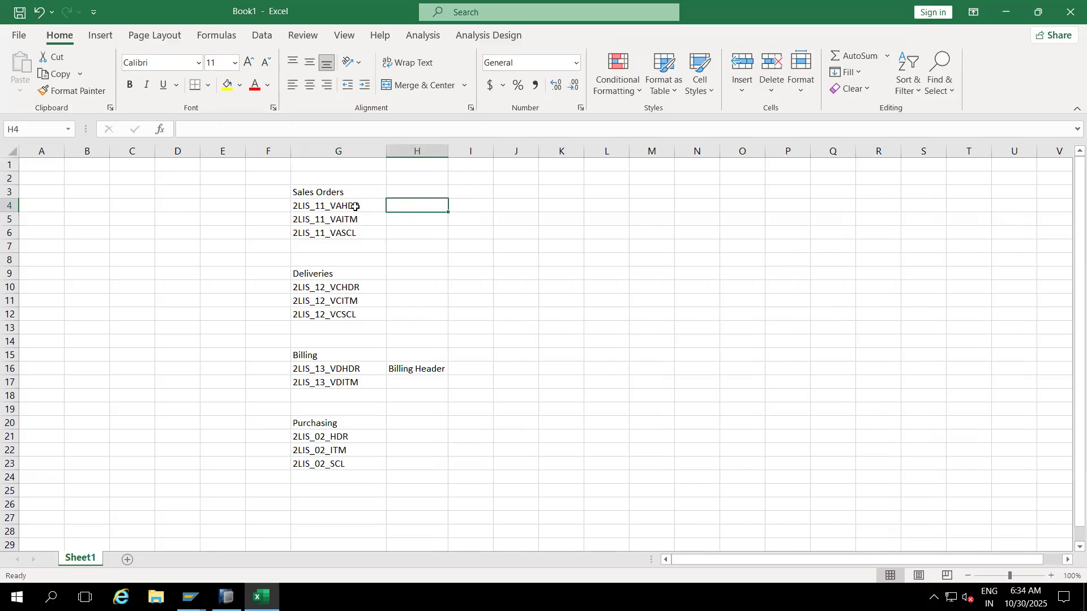
left_click(226, 597)
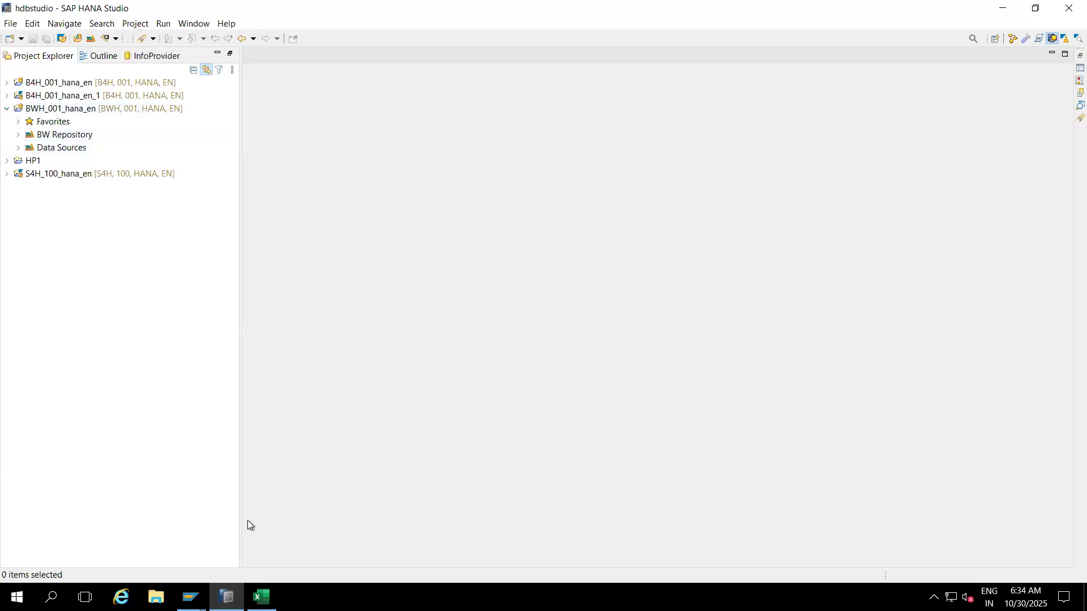
Step: Run transaction rsa1 from the SAP Easy Access window
left_click(190, 597)
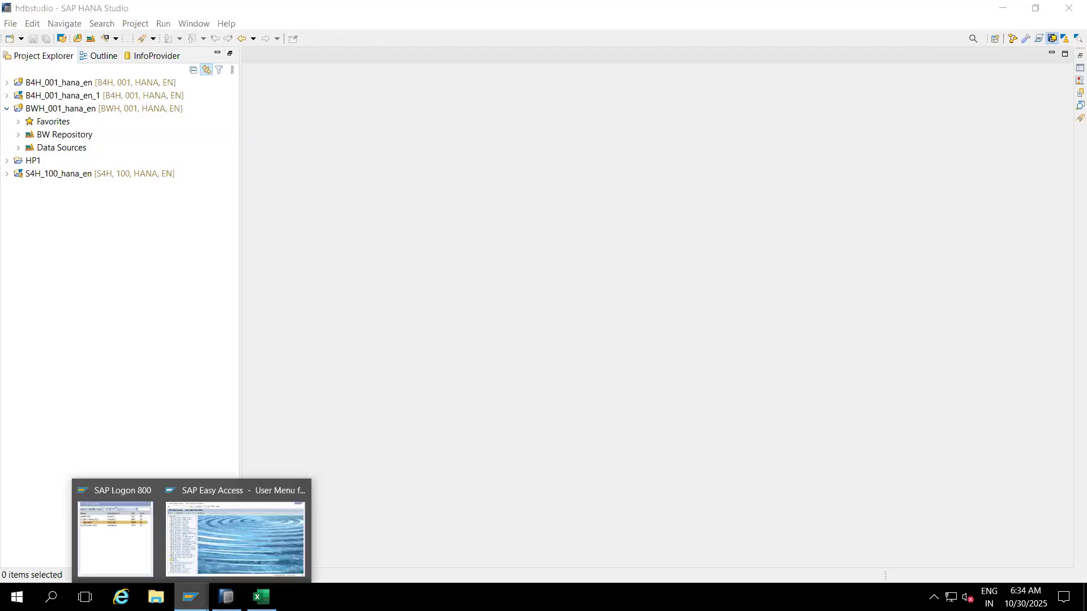
left_click(223, 524)
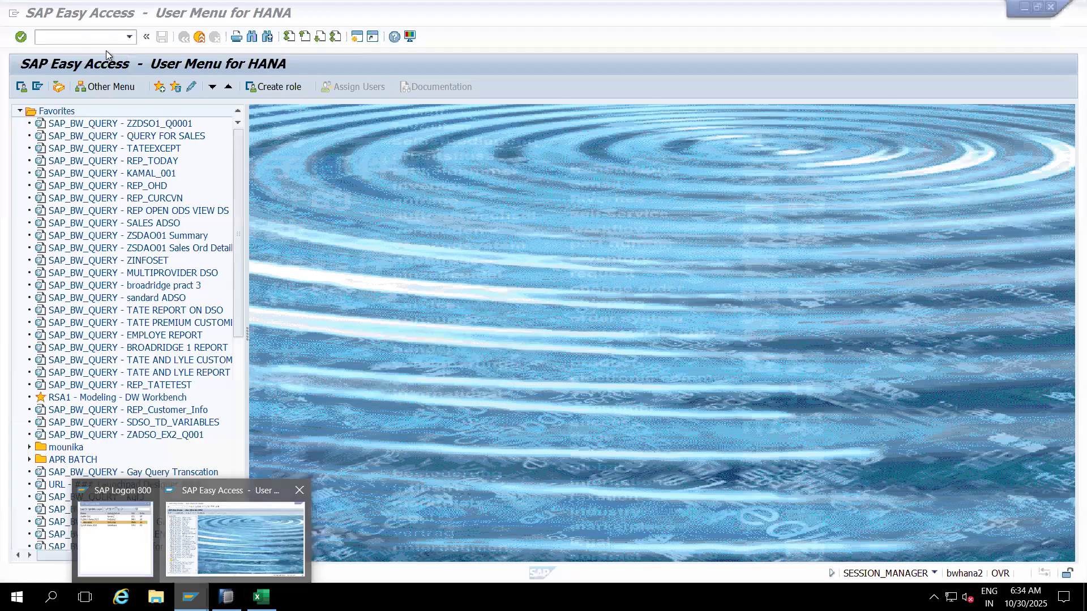
type("rsa1")
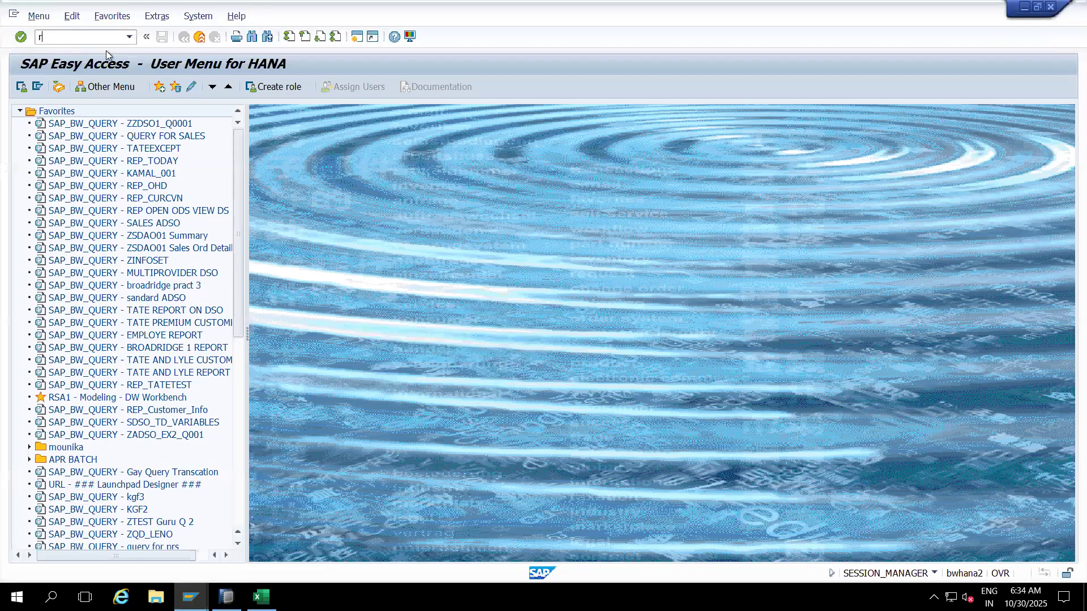
key("Return")
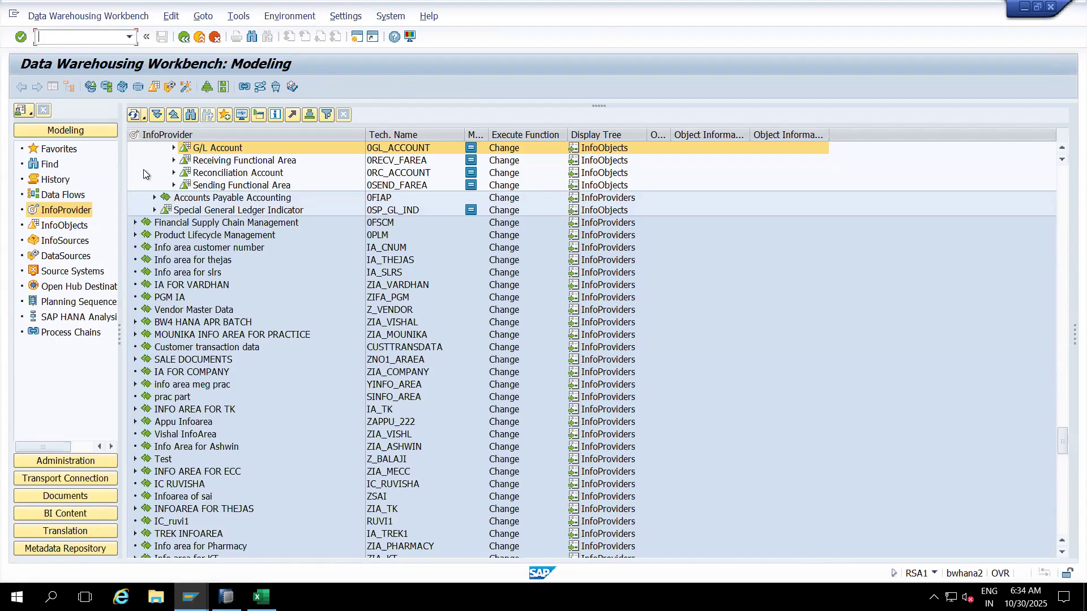
Step: In HANA Studio, collapse BWH_001_hana_en and log on to B4H_001_hana_en with the password
left_click(227, 597)
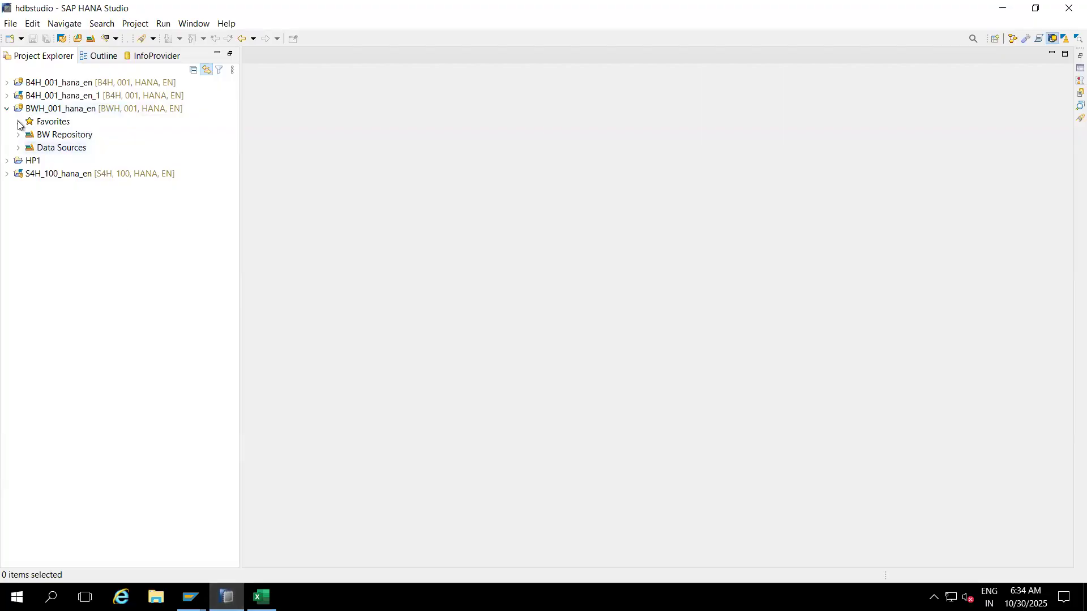
left_click(6, 108)
left_click(7, 82)
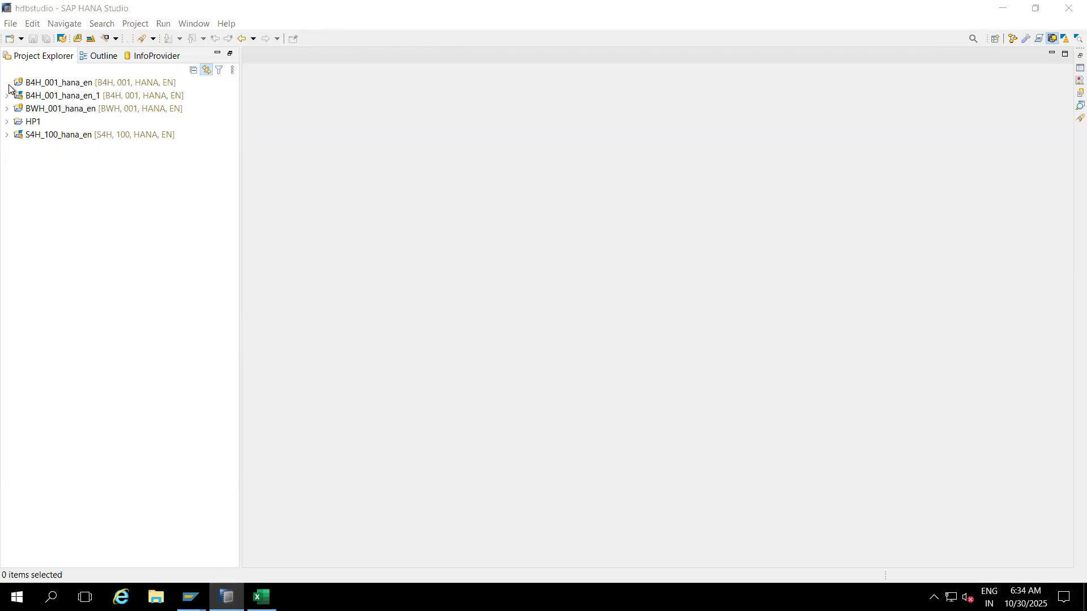
type("••••")
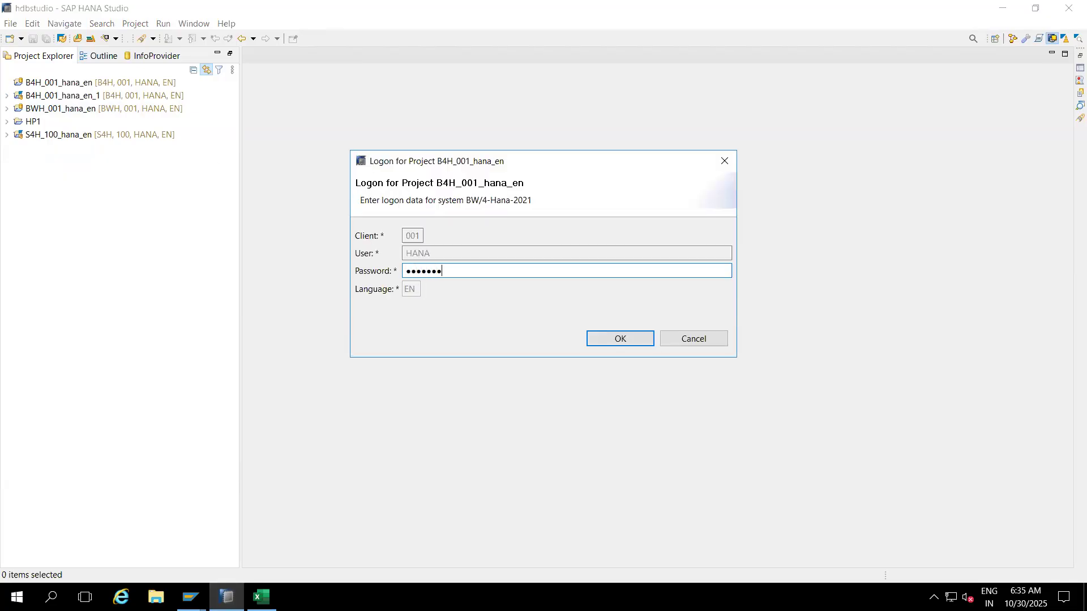
type("••••")
key("Return")
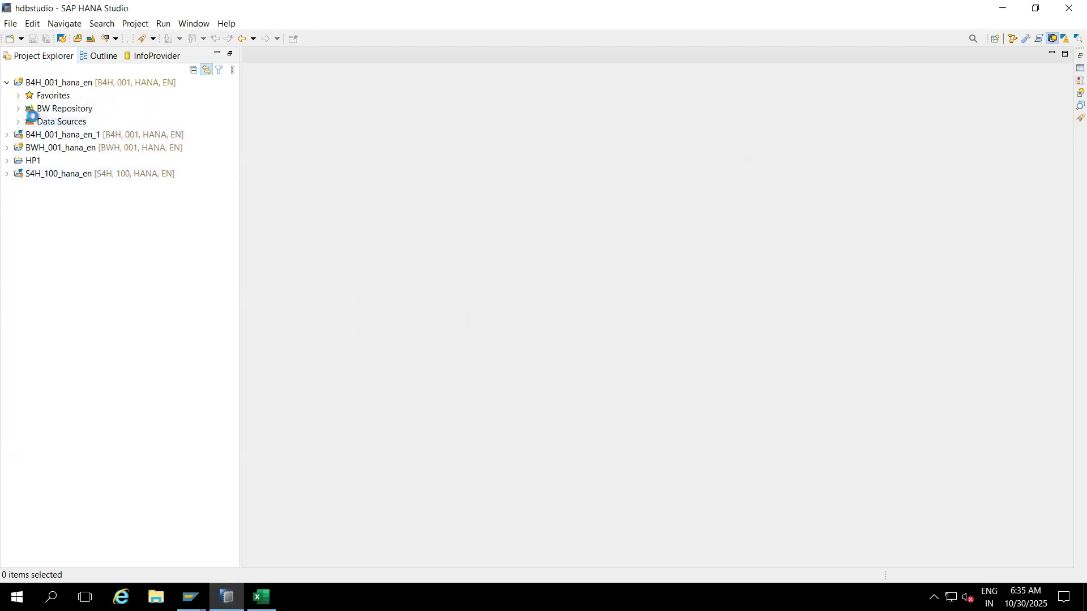
Step: Expand the BW Repository and the [ZA_01] Test info area
left_click(17, 108)
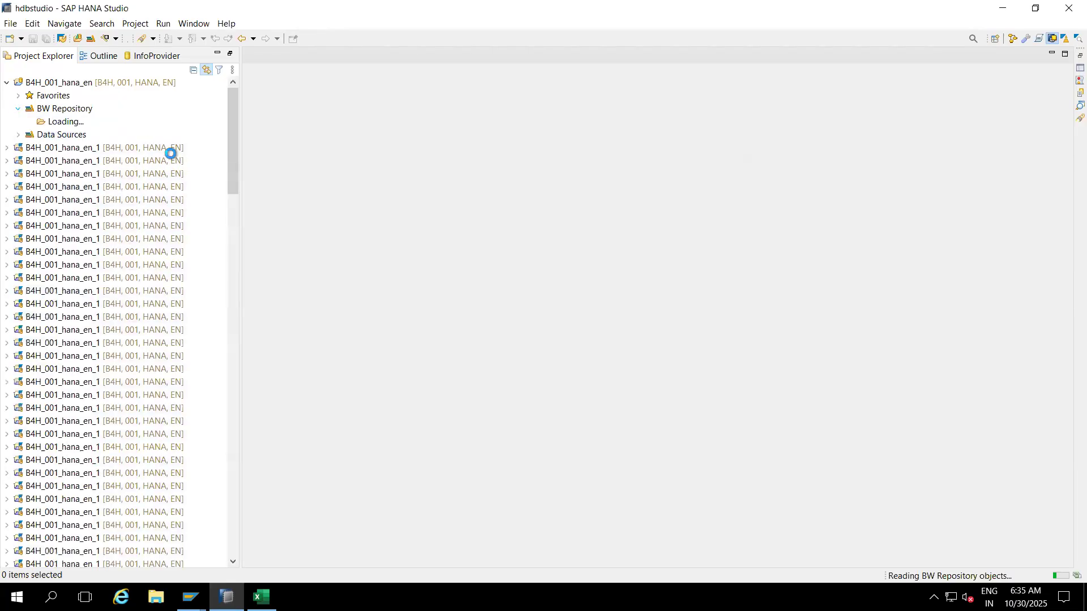
left_click_drag(233, 124, 232, 512)
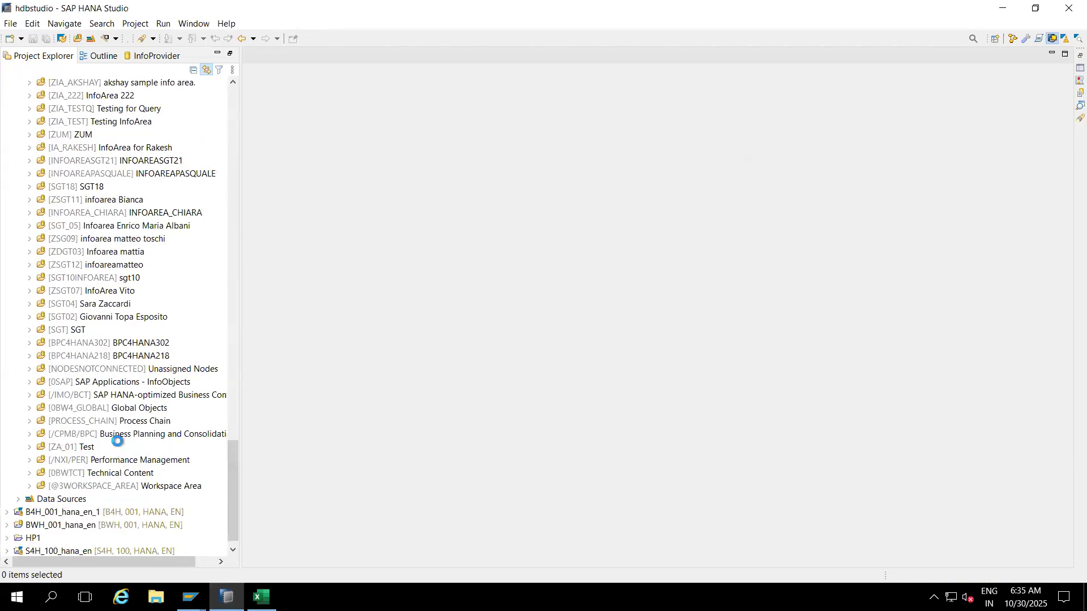
left_click(30, 447)
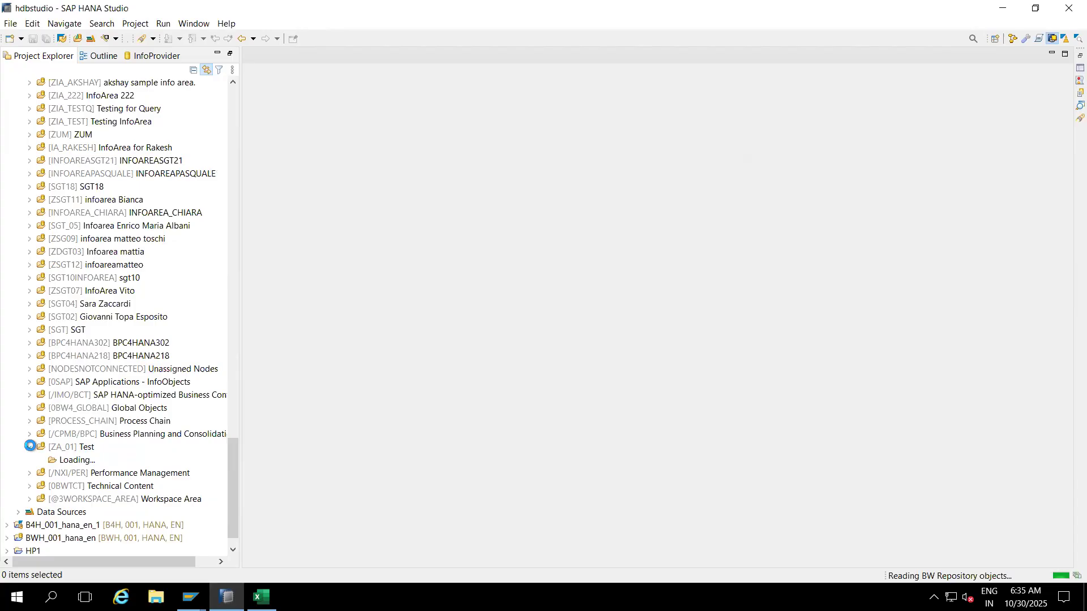
left_click(81, 448)
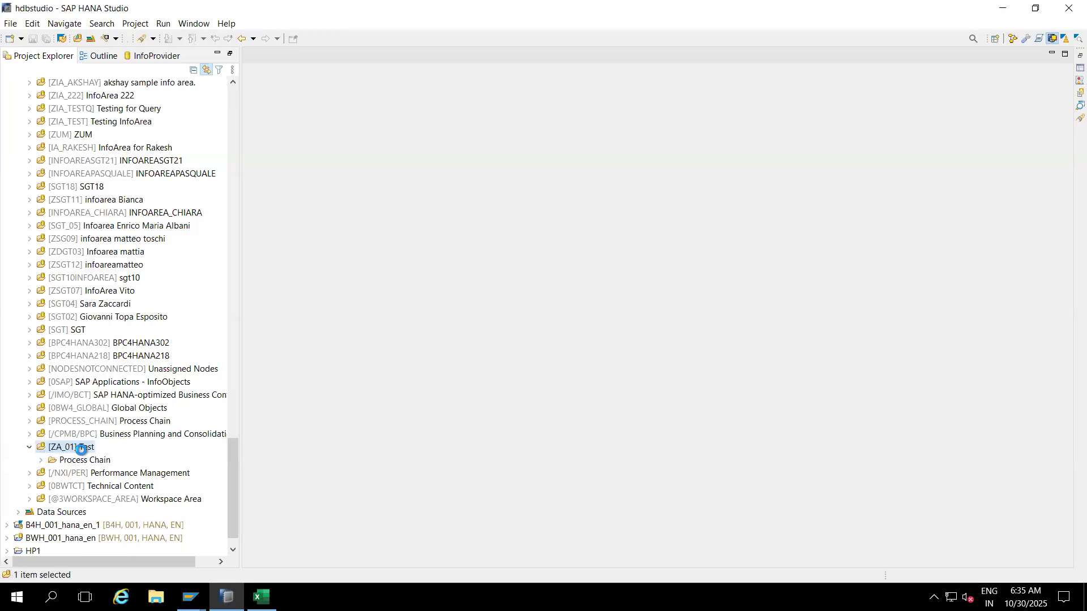
Step: Create data flow object ZDF_BILLING, described 'Data flow for billing', under [ZA_01] Test
right_click(81, 448)
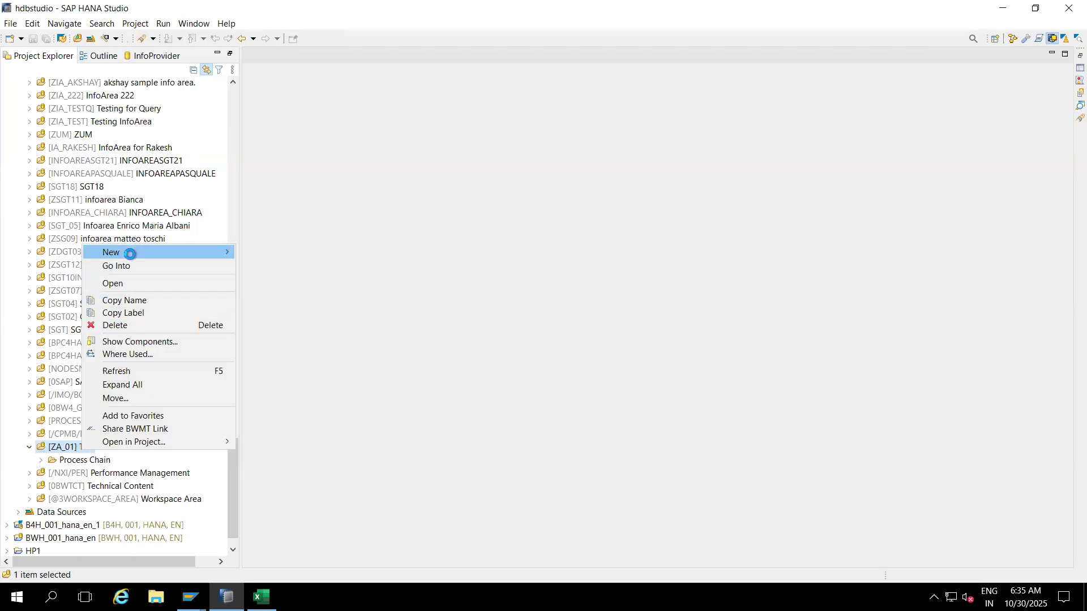
mouse_move(212, 249)
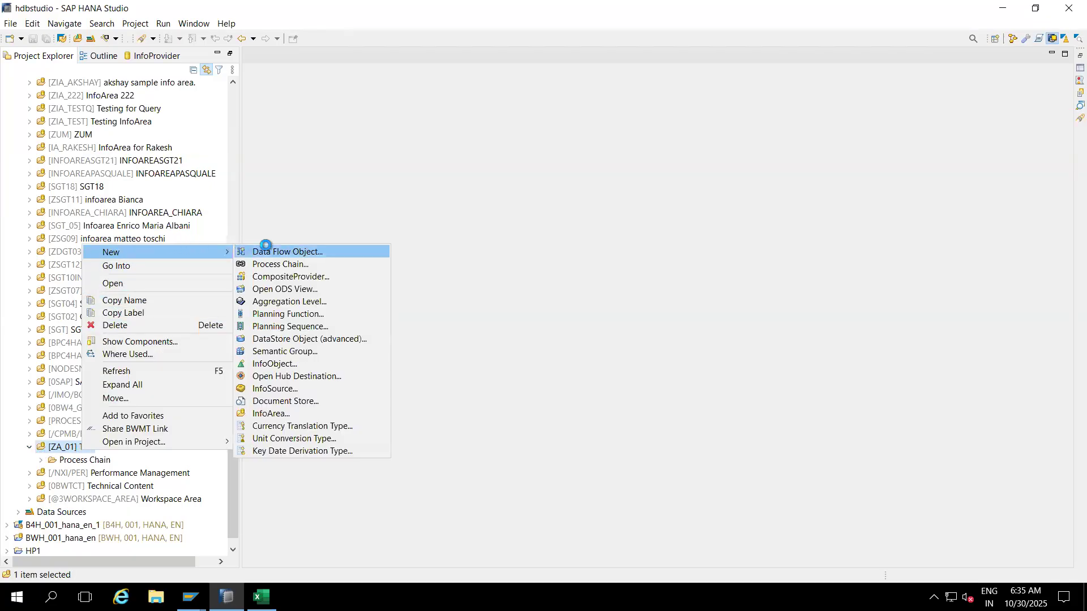
left_click(278, 250)
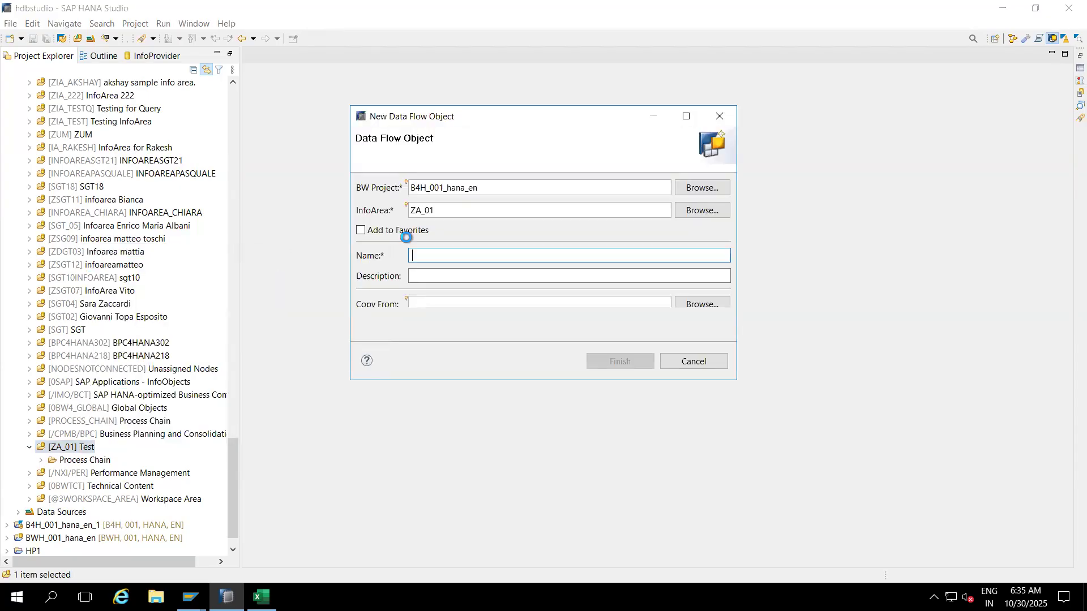
type("ZDF_BILLING")
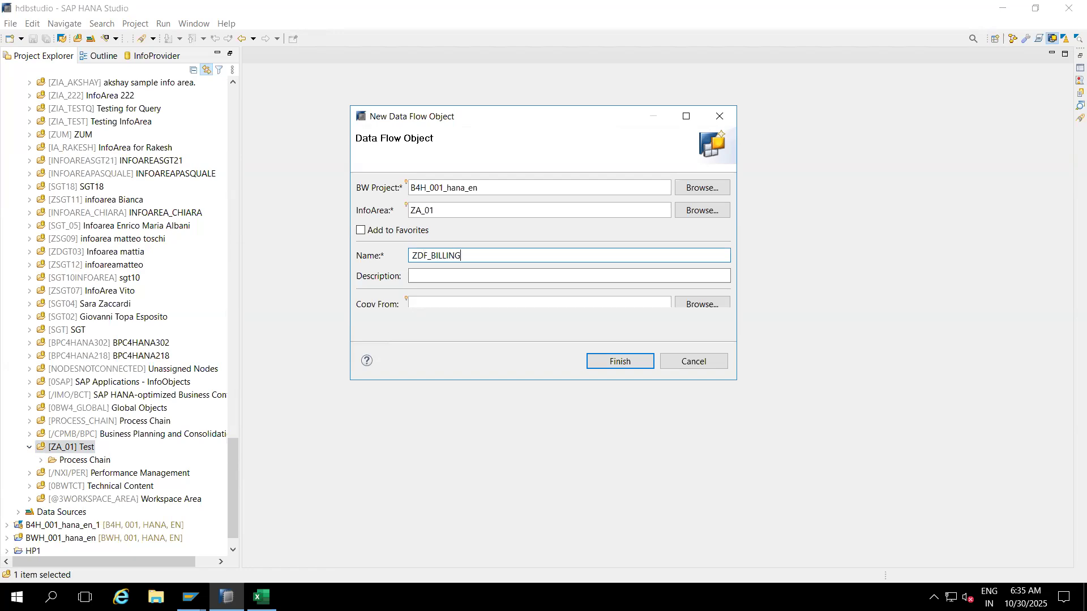
left_click(433, 275)
type("Data flow for billing")
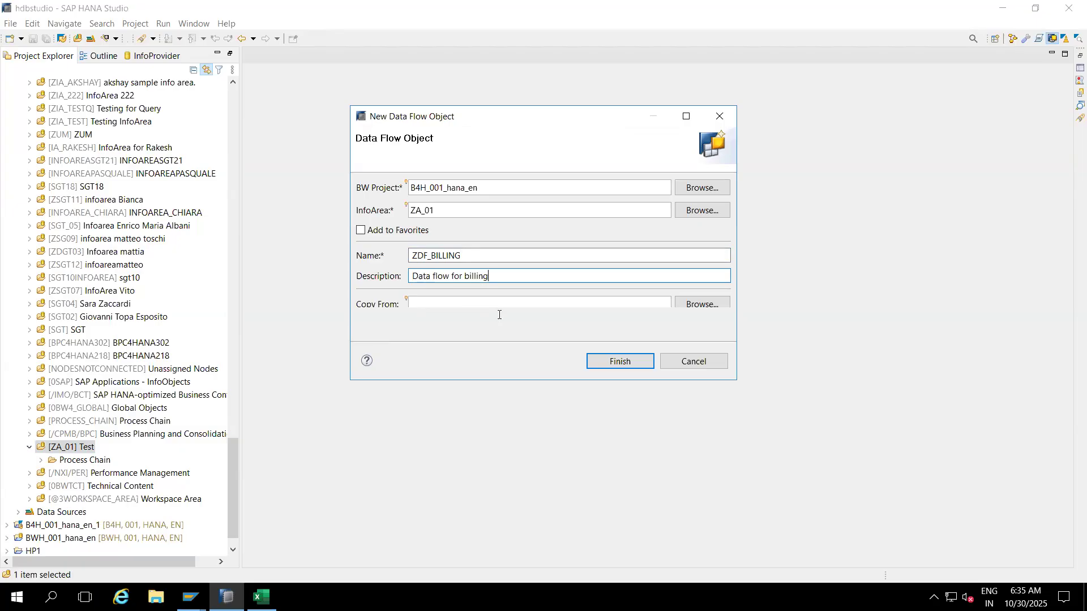
left_click(602, 357)
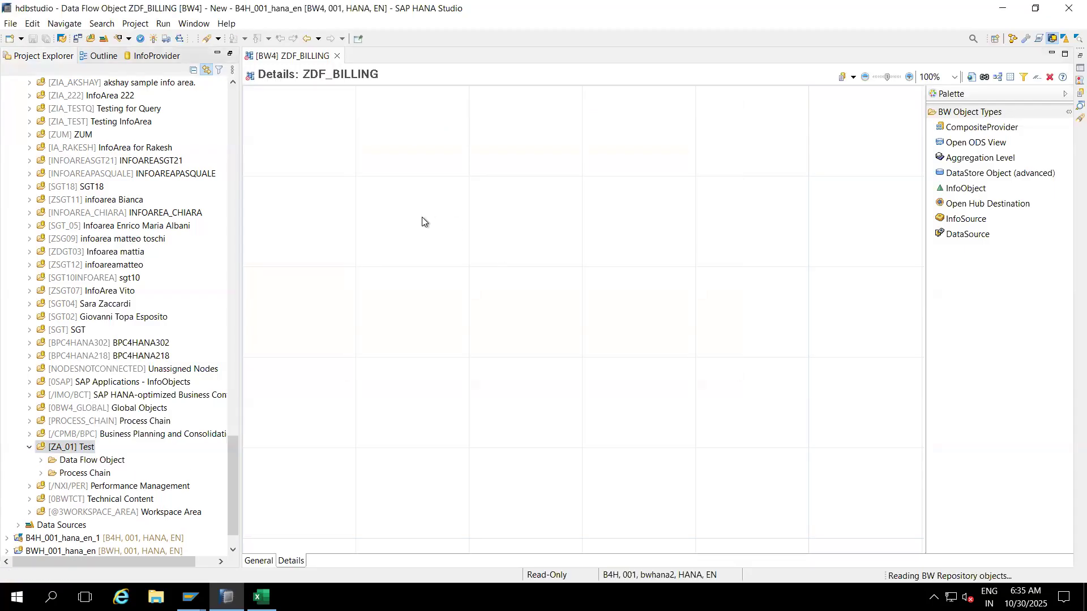
Step: Place a DataSource node named NEWNODE1 on the ZDF_BILLING canvas
left_click(969, 238)
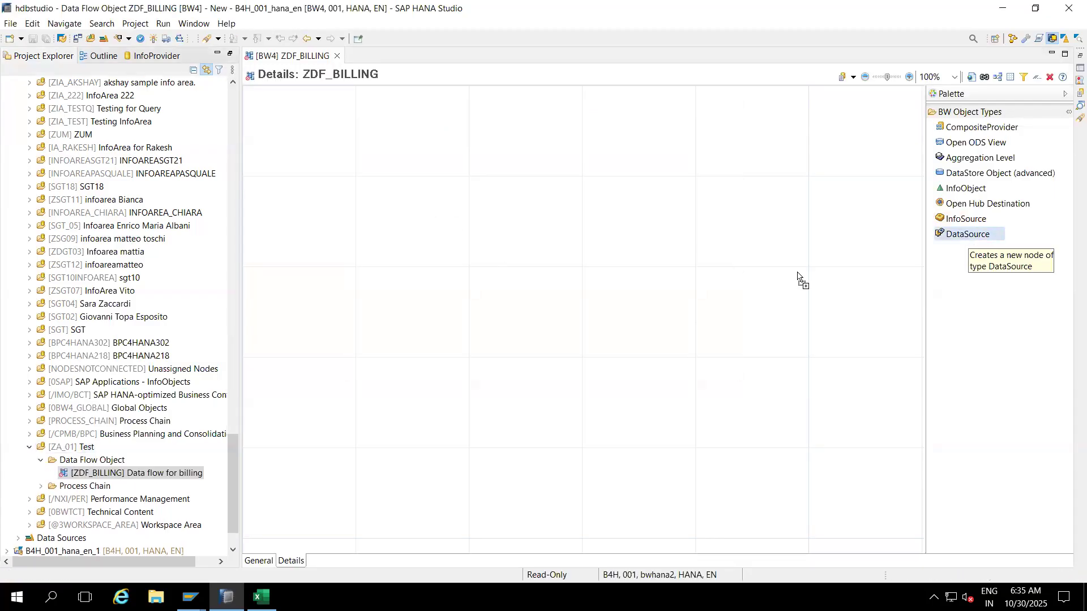
left_click(515, 328)
left_click(626, 328)
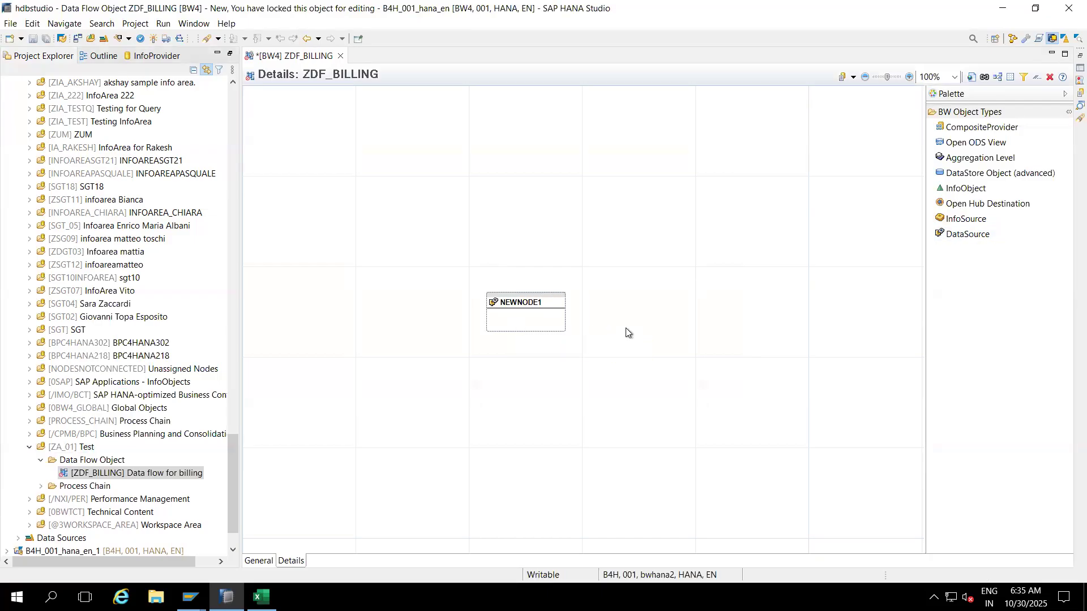
Step: Look up DataSource 2LIS_13_VDHDR for the node, pick the S4HCLNT100 entry, then bring up SAP Logon
right_click(524, 310)
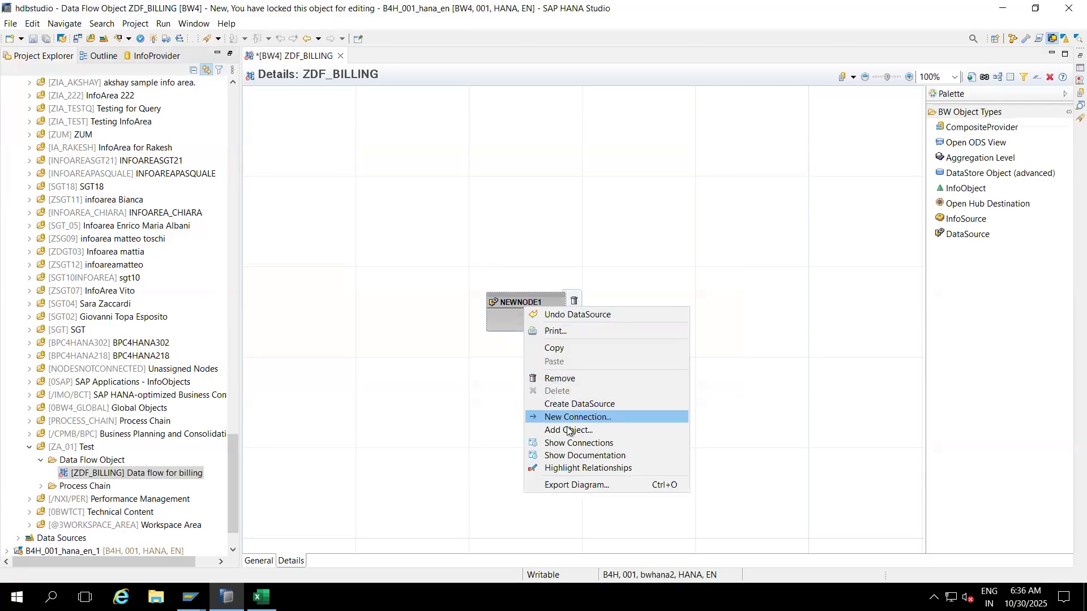
left_click(567, 431)
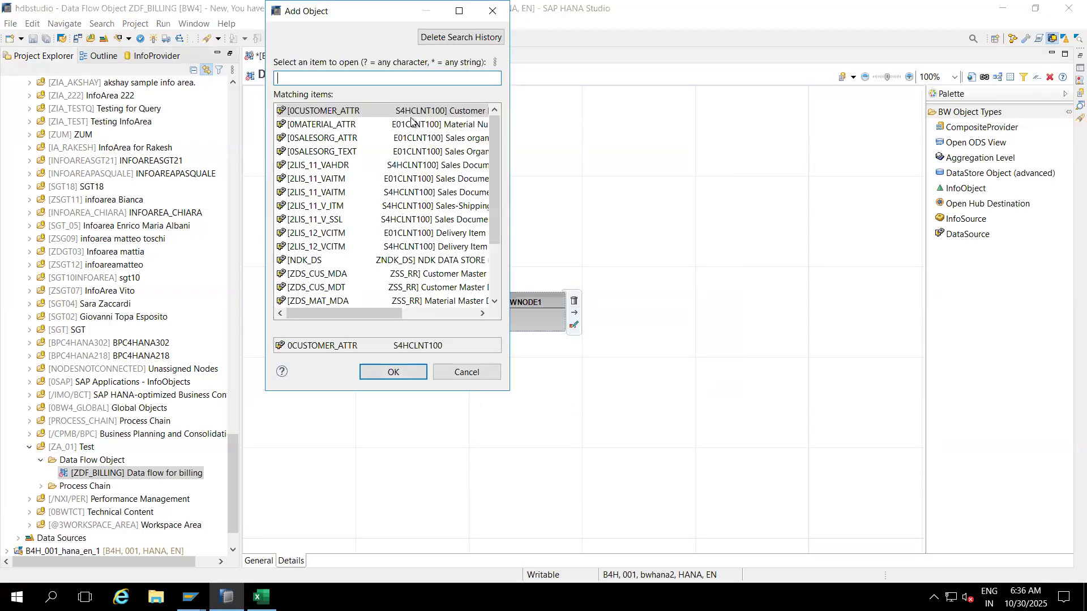
type("2L")
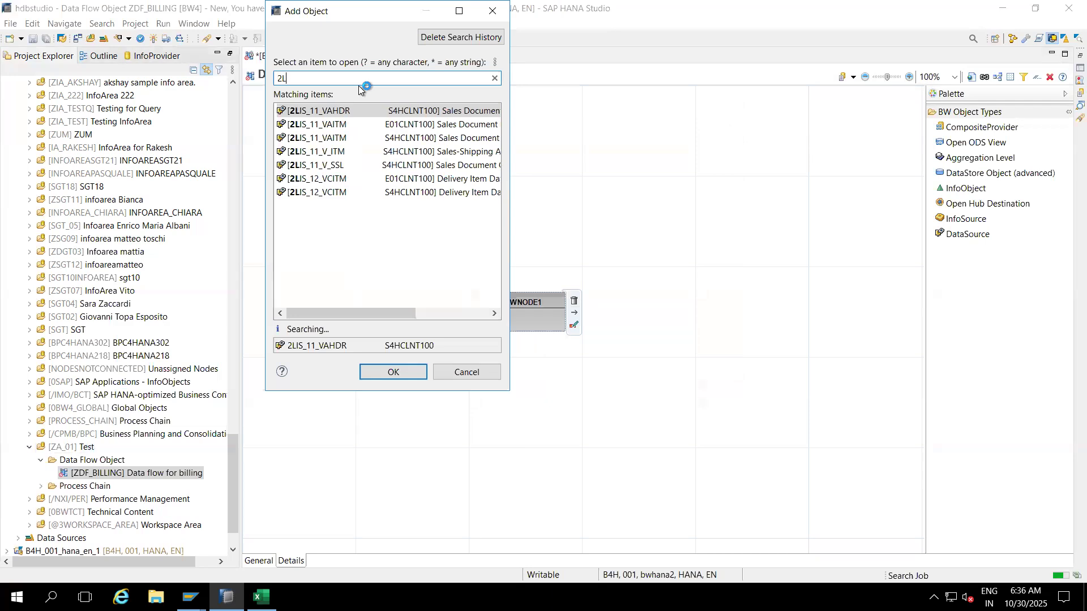
type("IS_13")
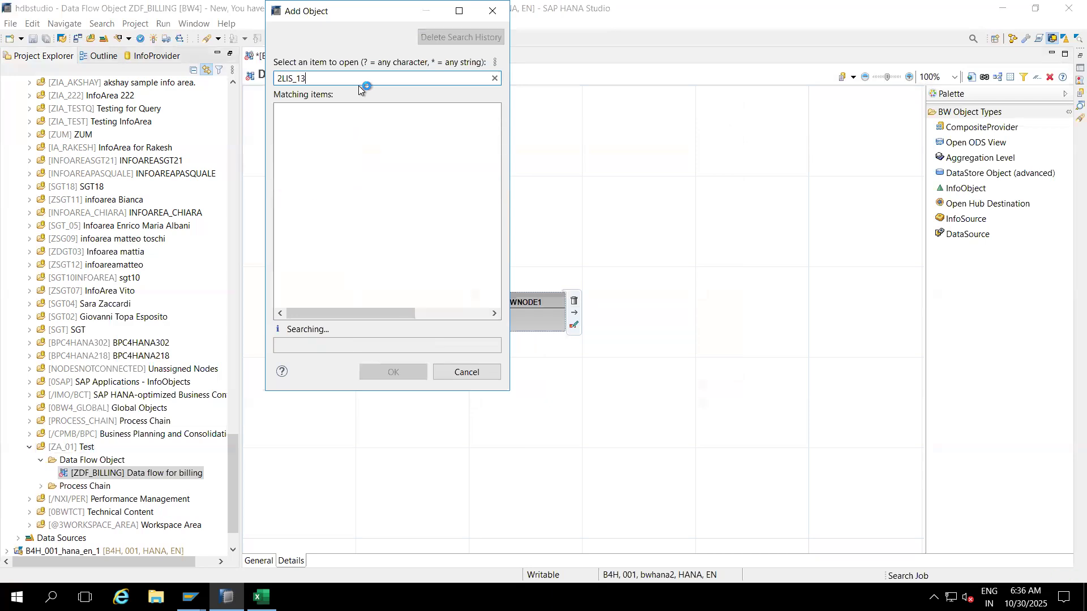
type("_VDHDR")
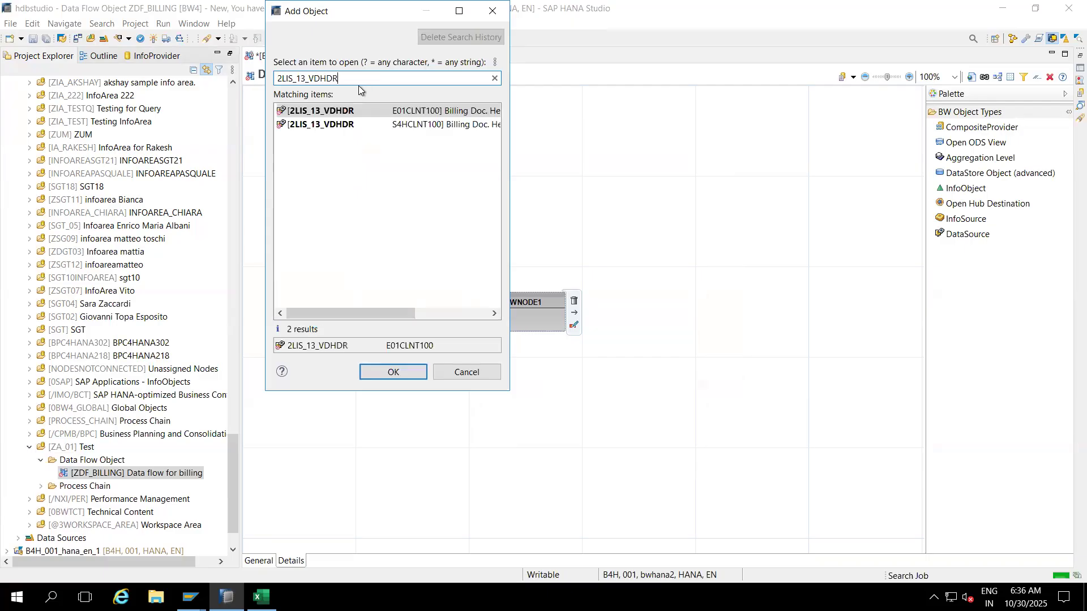
left_click(292, 113)
left_click(305, 125)
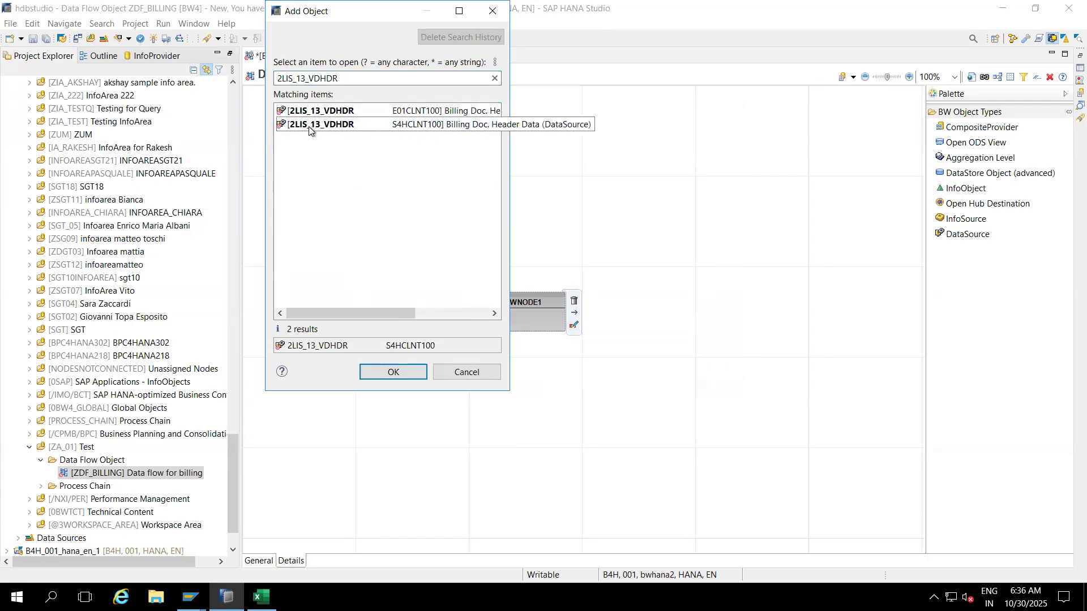
left_click(190, 597)
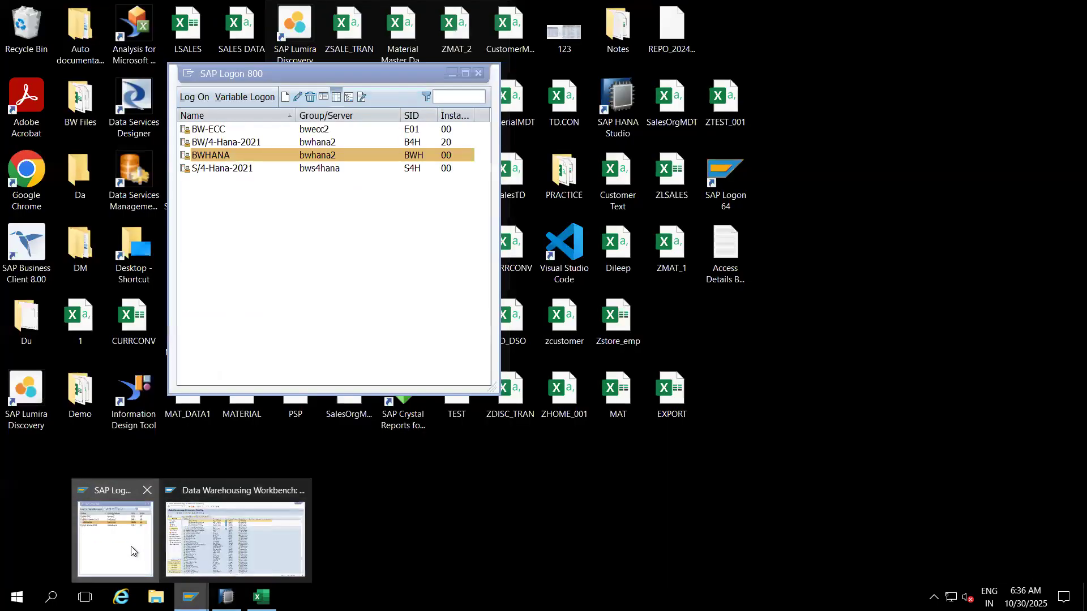
Step: Log on to S/4-Hana-2021 with the saved user name and password
left_click(131, 546)
left_click(226, 168)
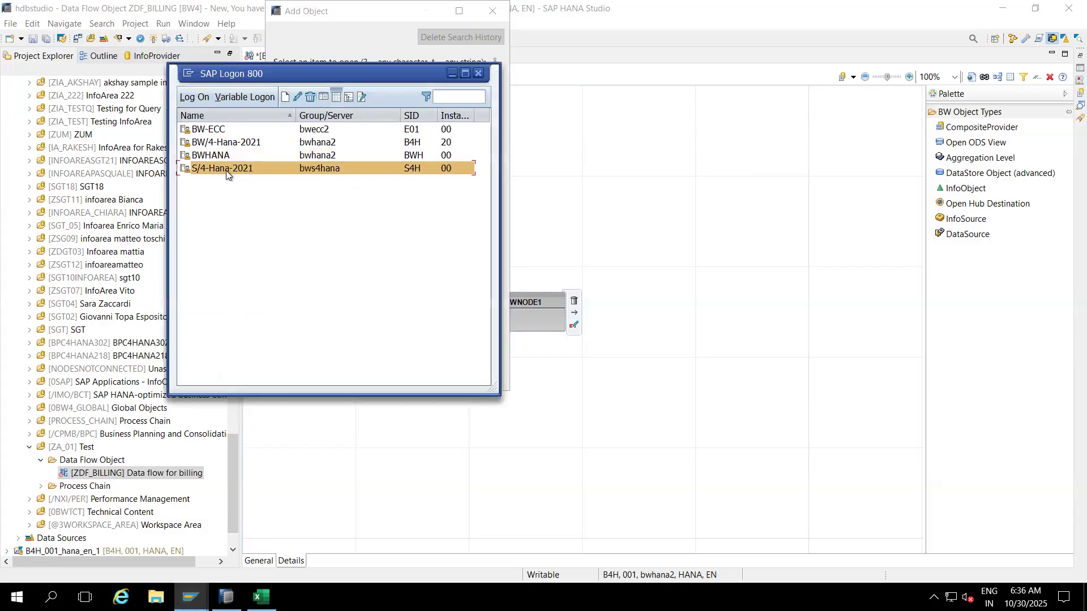
type("h")
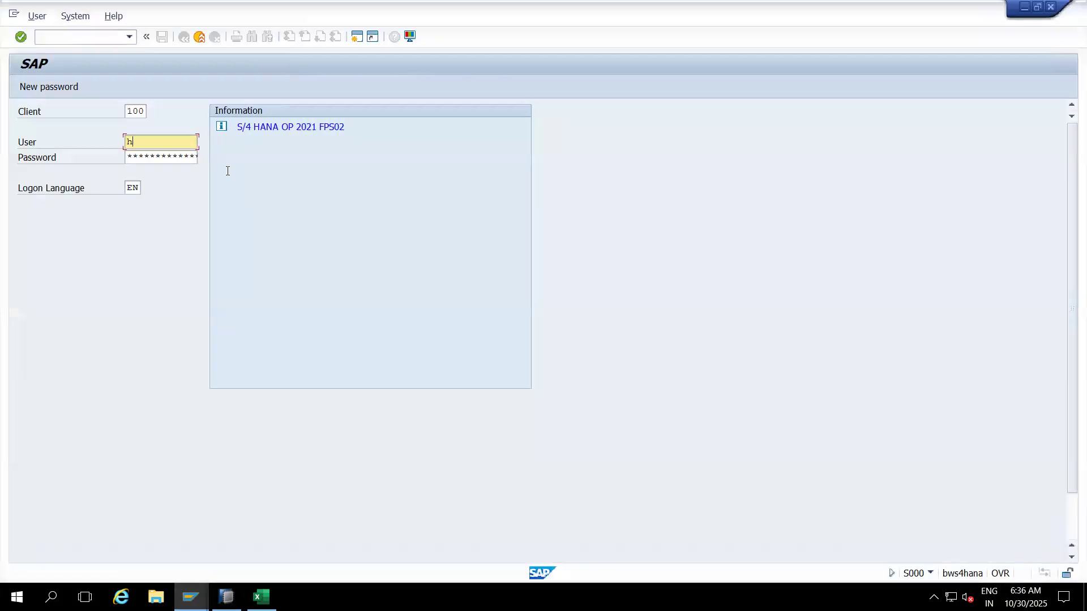
type("ana")
left_click(128, 155)
left_click(129, 158)
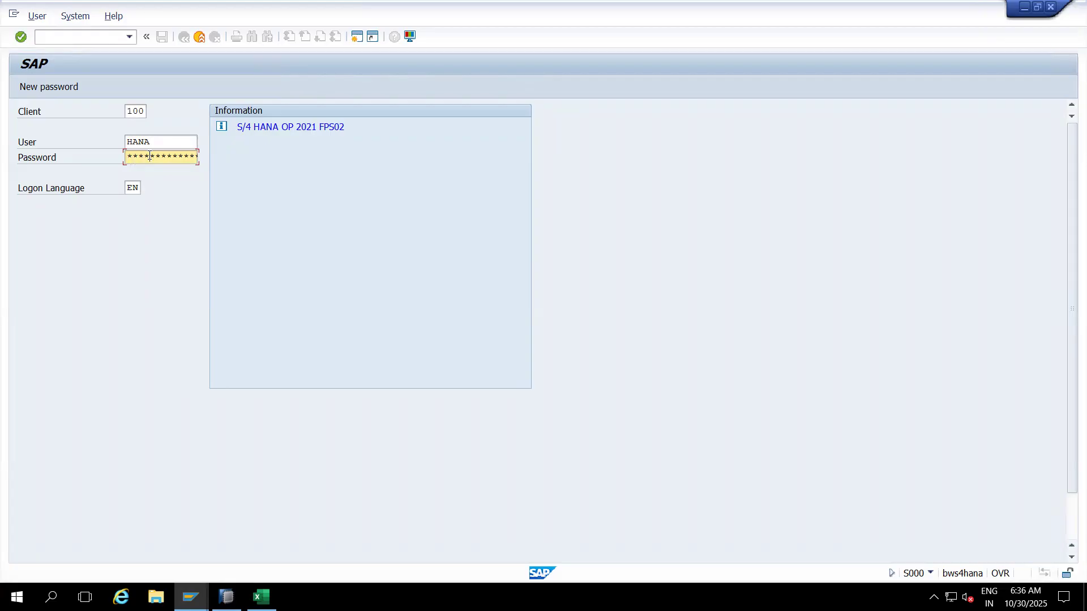
key("Return")
Step: In RSA5, activate the Billing Doc. Header Data DataSource 2LIS_13_VDHDR under SAP-R/3 > SD
type("rsa5")
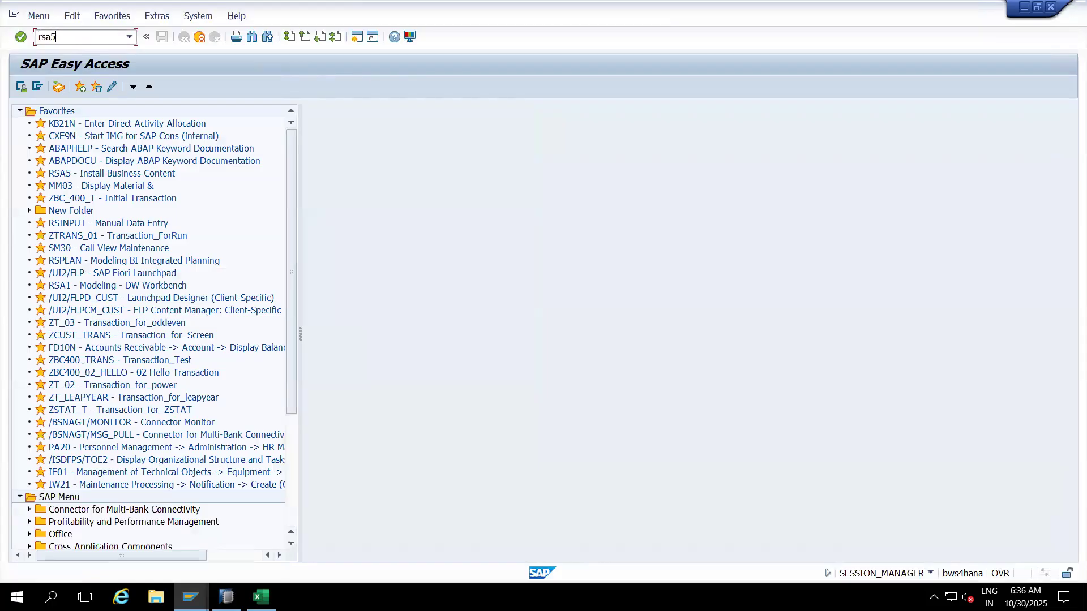
key("Return")
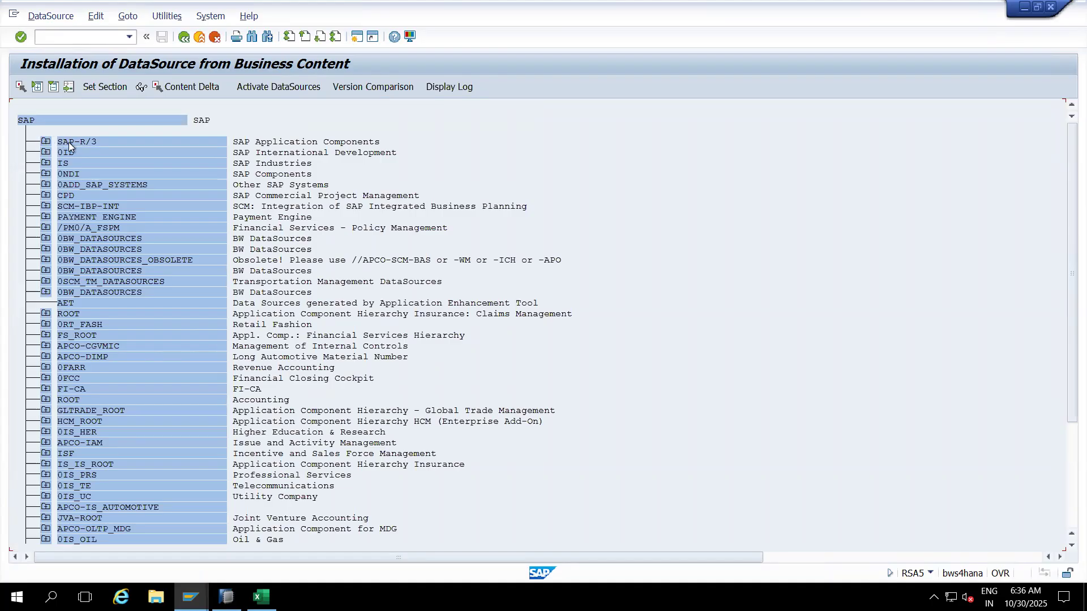
left_click(48, 142)
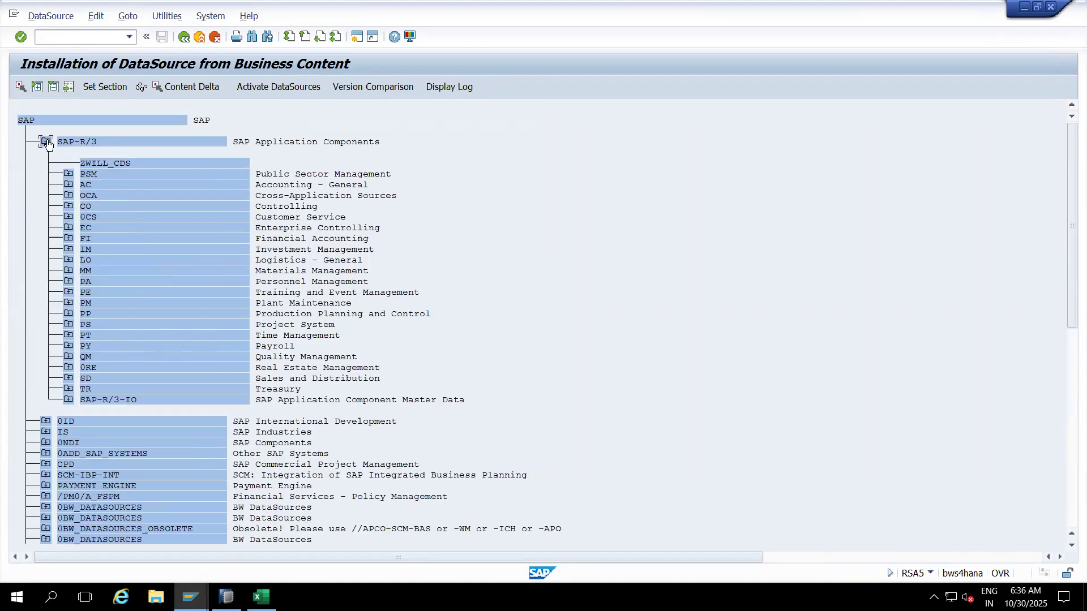
left_click(68, 378)
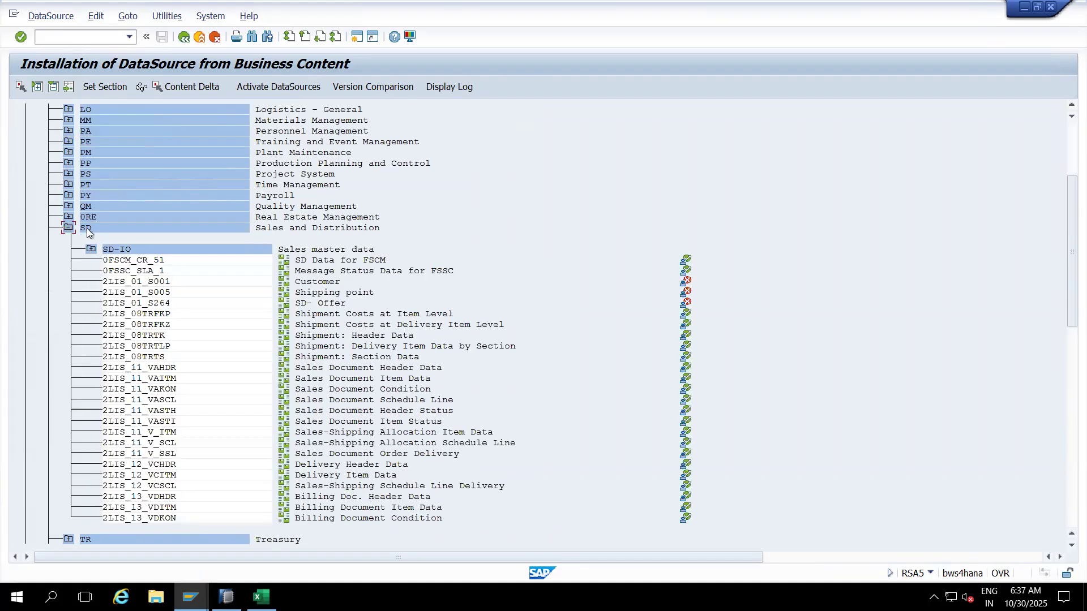
left_click(315, 232)
left_click(168, 498)
double_click(155, 498)
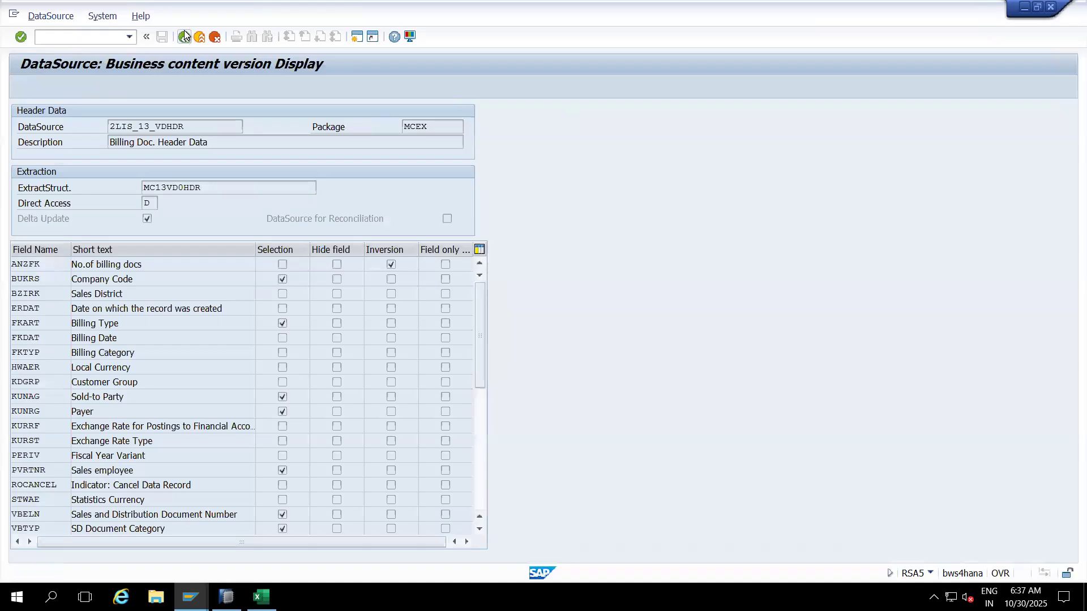
left_click(184, 36)
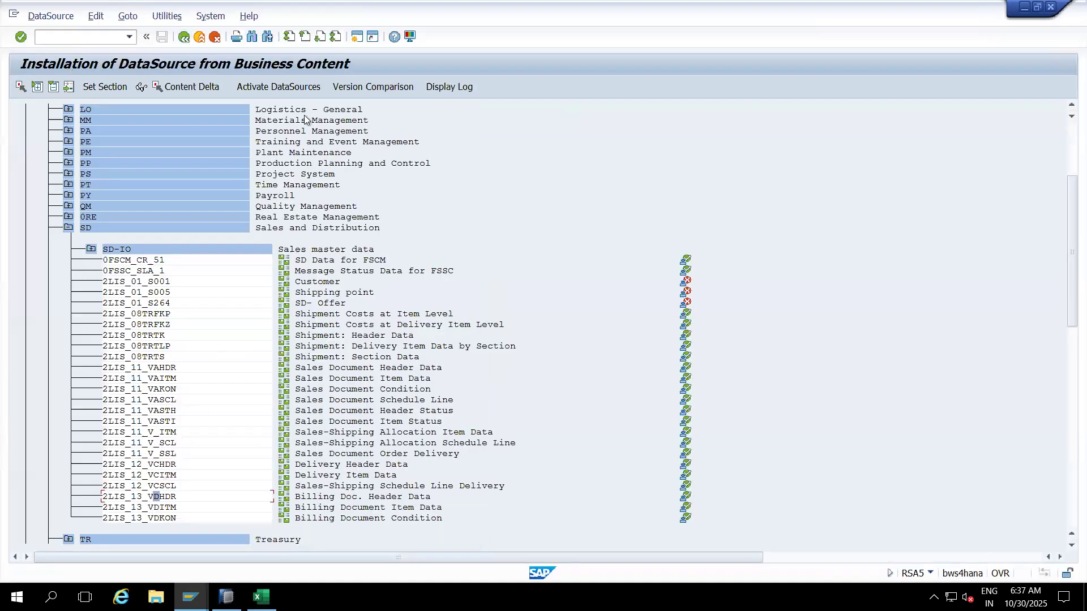
left_click(277, 86)
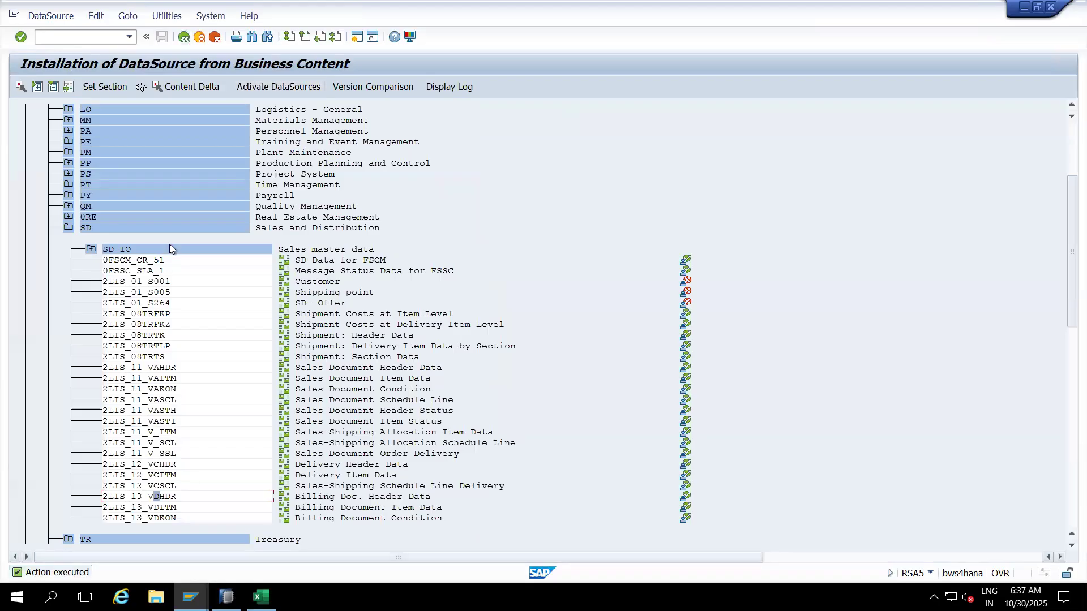
Step: Switch to the Postprocess DataSources and Hierarchy transaction
left_click(85, 36)
type("/nrsa5")
key("Return")
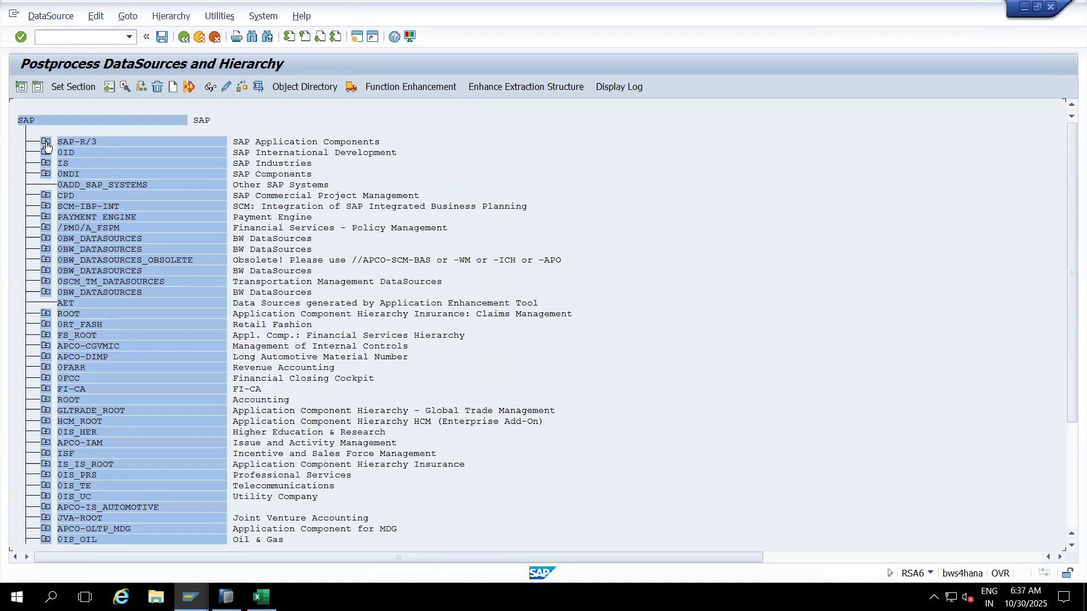
Step: View the active 2LIS_13_VDHDR under SAP-R/3 > SD, then mark its name for copying
left_click(46, 142)
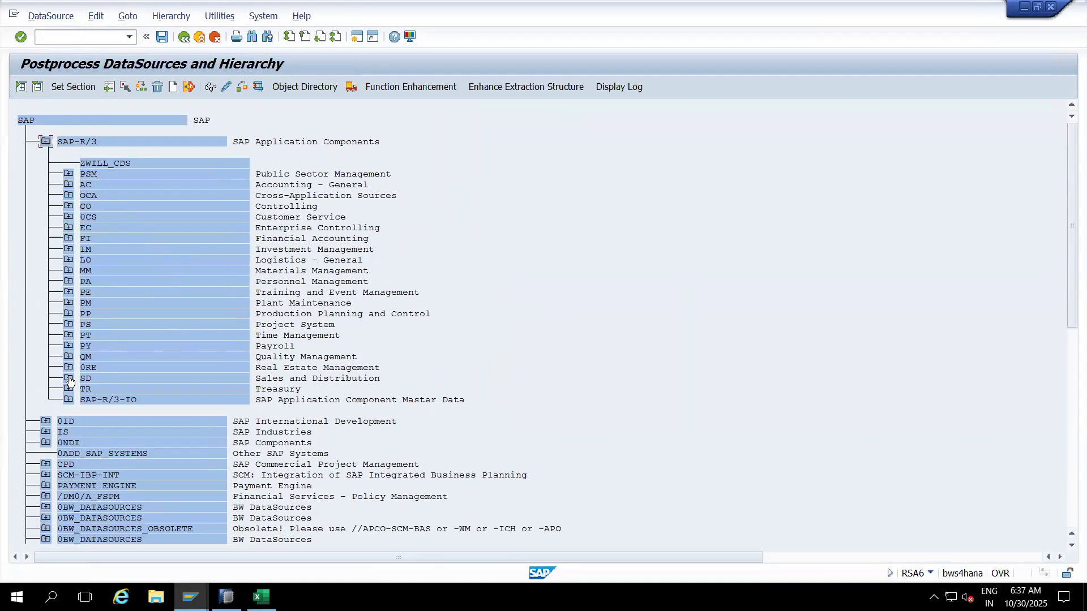
left_click(69, 378)
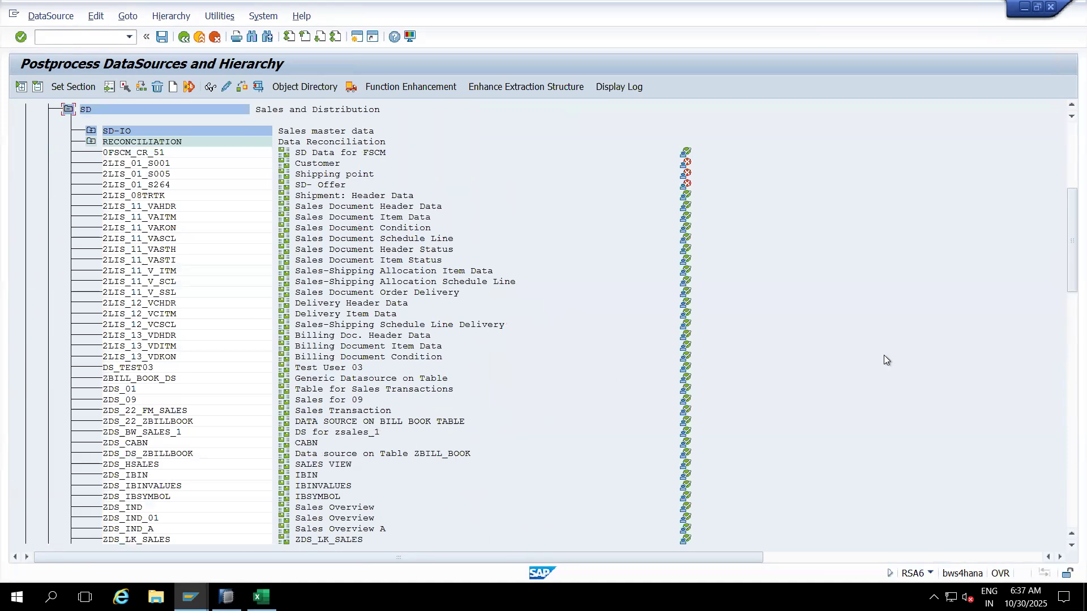
left_click(1064, 343)
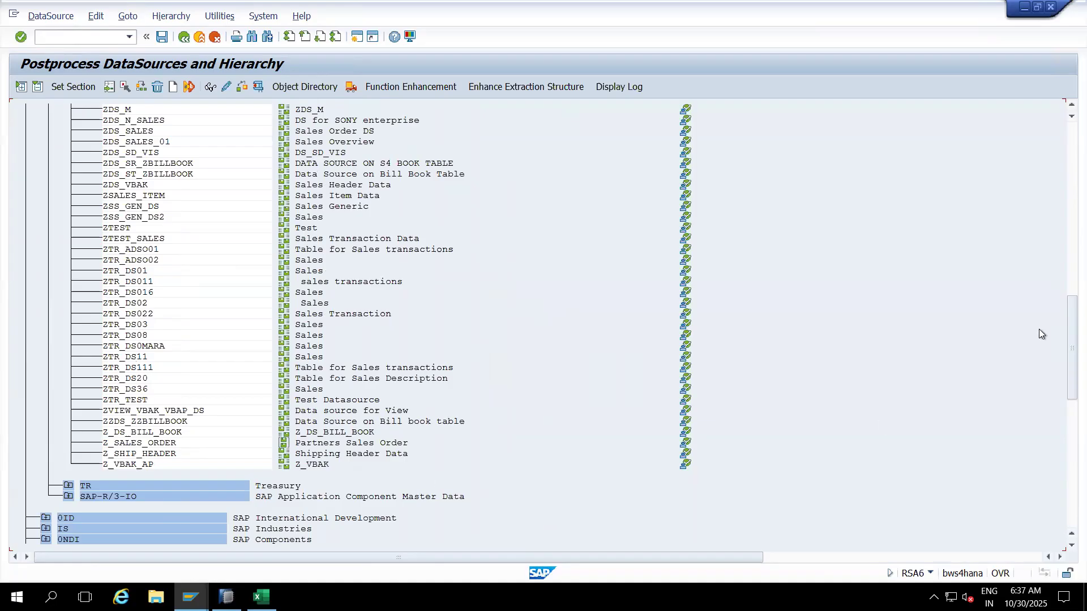
left_click(1066, 270)
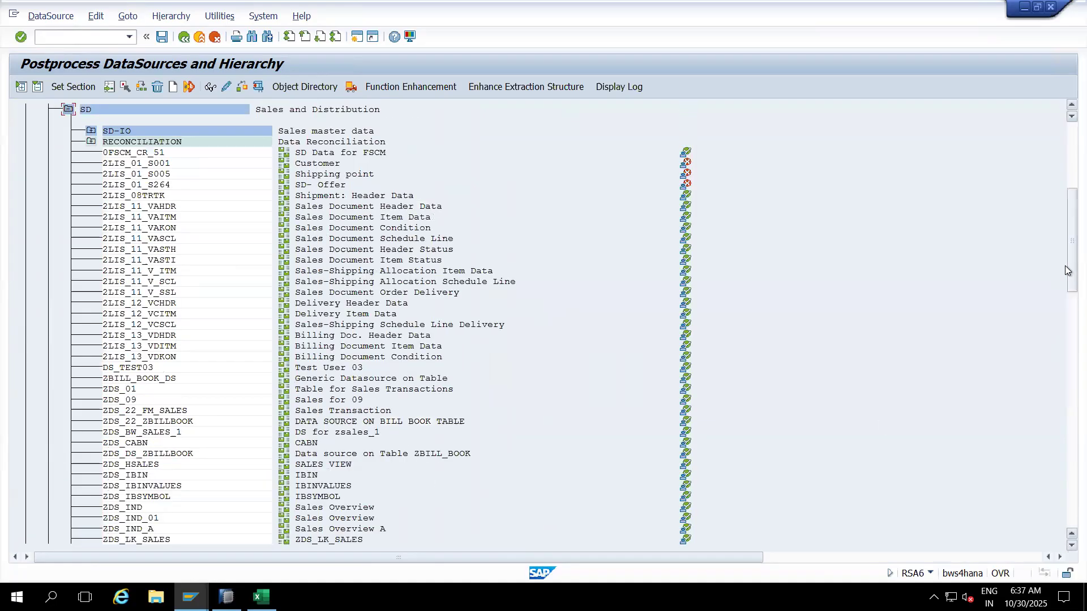
double_click(168, 336)
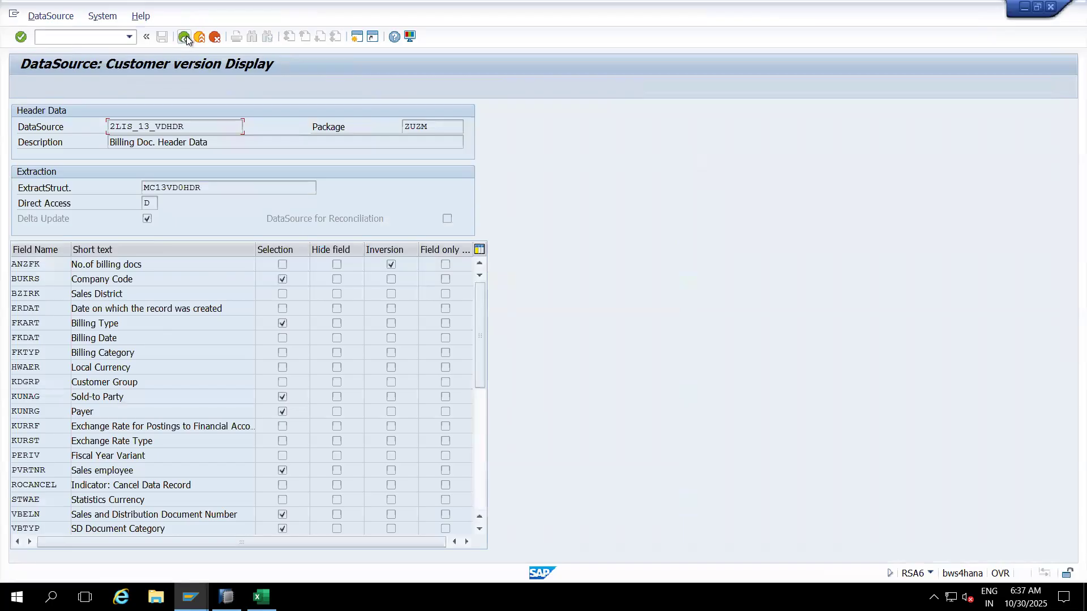
left_click(185, 38)
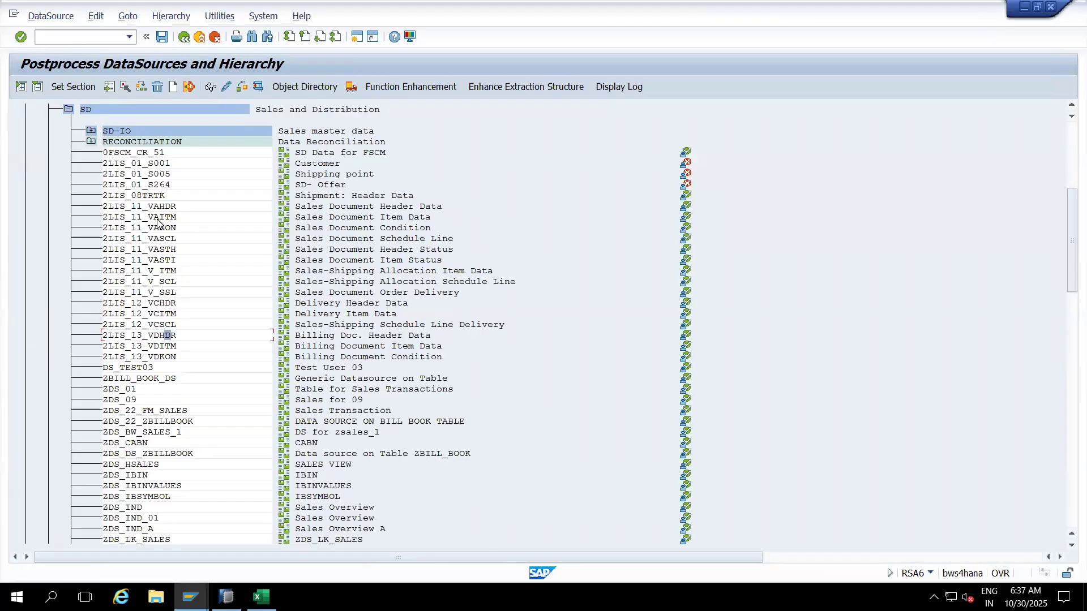
left_click(104, 338)
left_click_drag(102, 336, 180, 336)
Step: Open the extractor checker RSA3 with DataSource 2LIS_13_VDHDR filled in
key("ctrl+c")
left_click(76, 42)
type("/nrsa3")
key("Return")
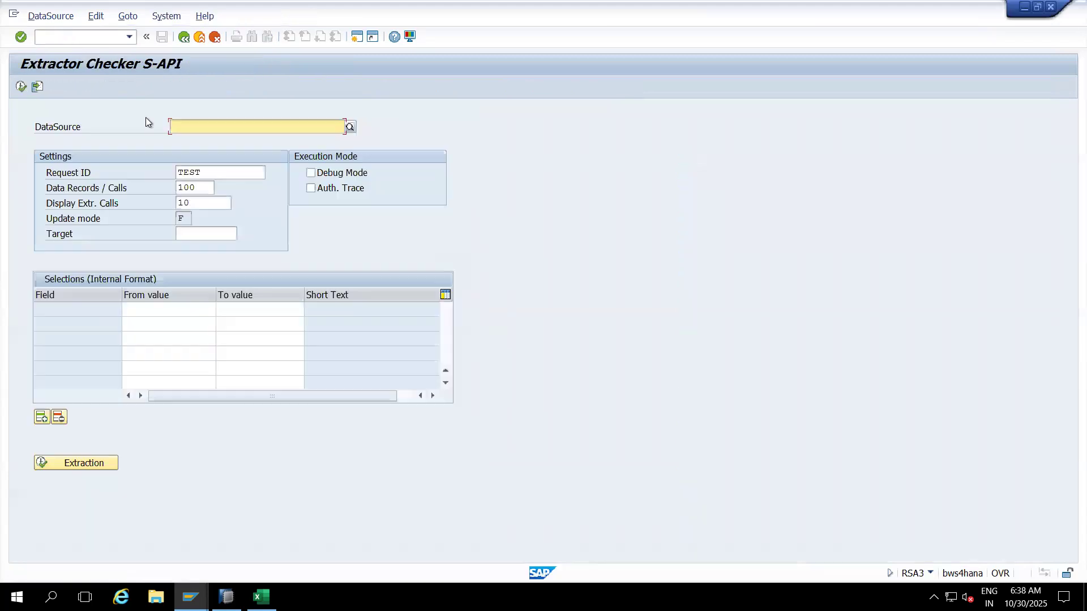
key("ctrl+v")
key("Return")
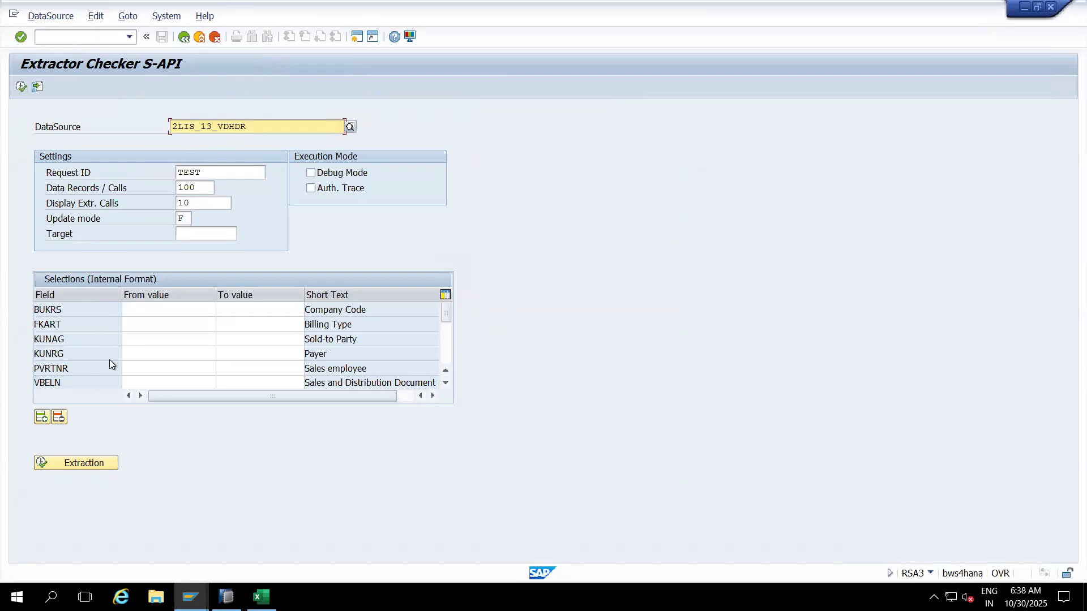
Step: Run the test extraction and acknowledge the 0 data records result
left_click(21, 87)
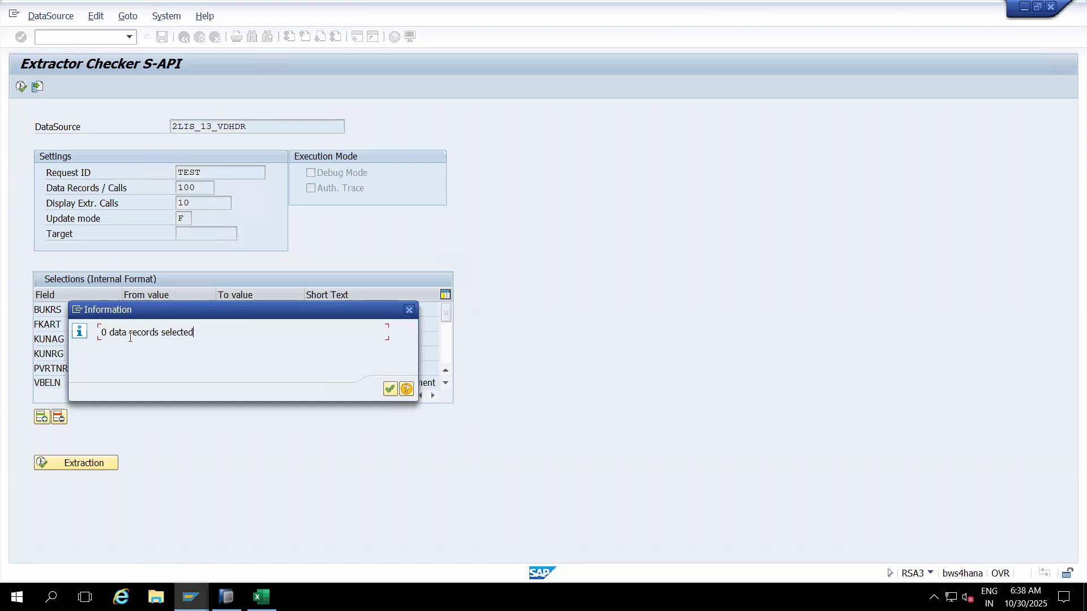
left_click_drag(205, 315, 650, 206)
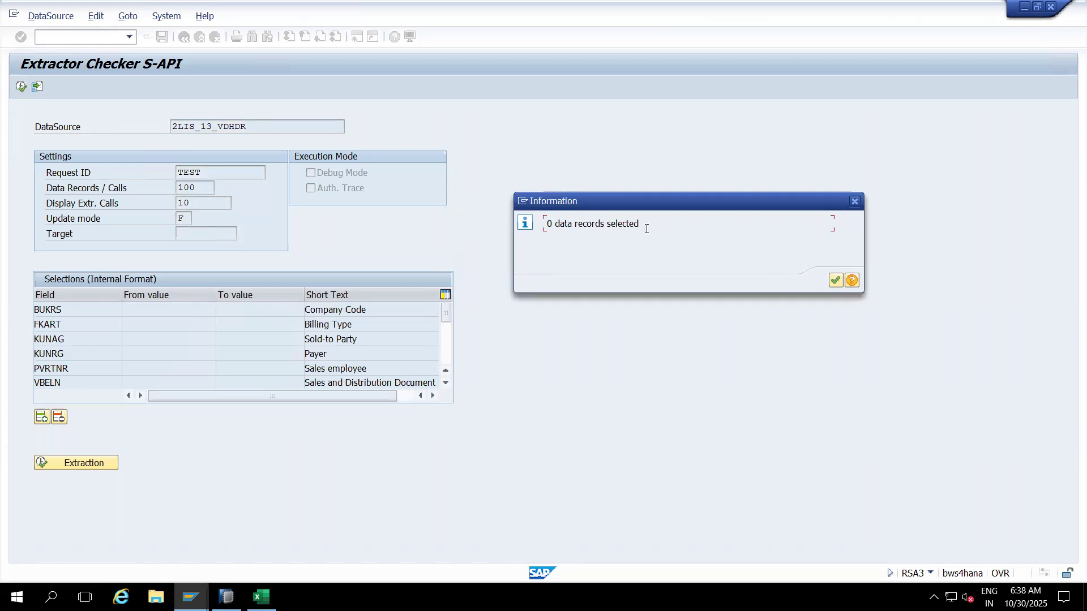
left_click(835, 280)
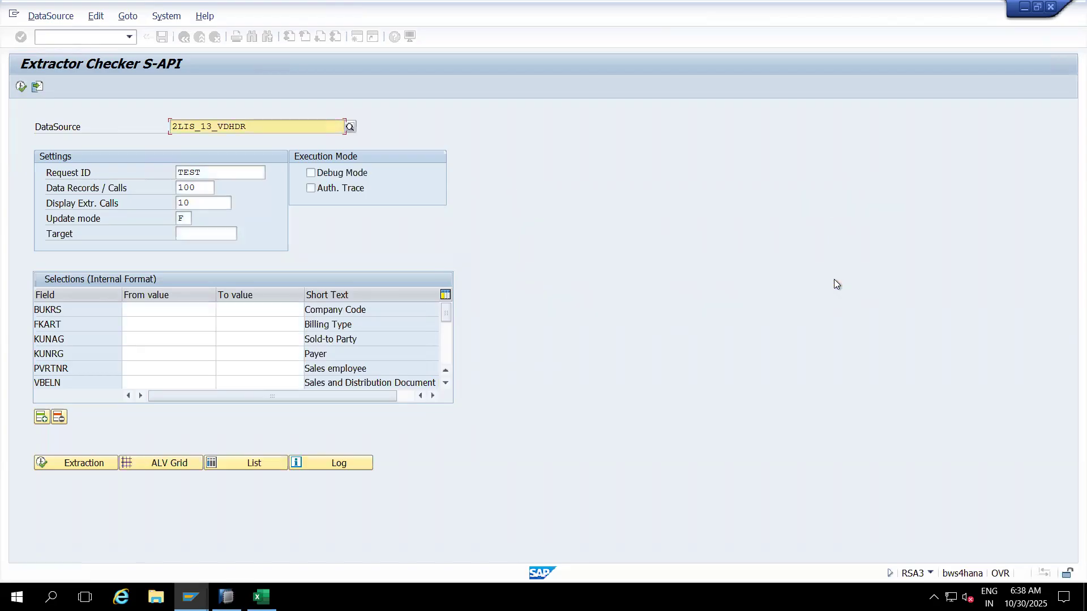
left_click(70, 38)
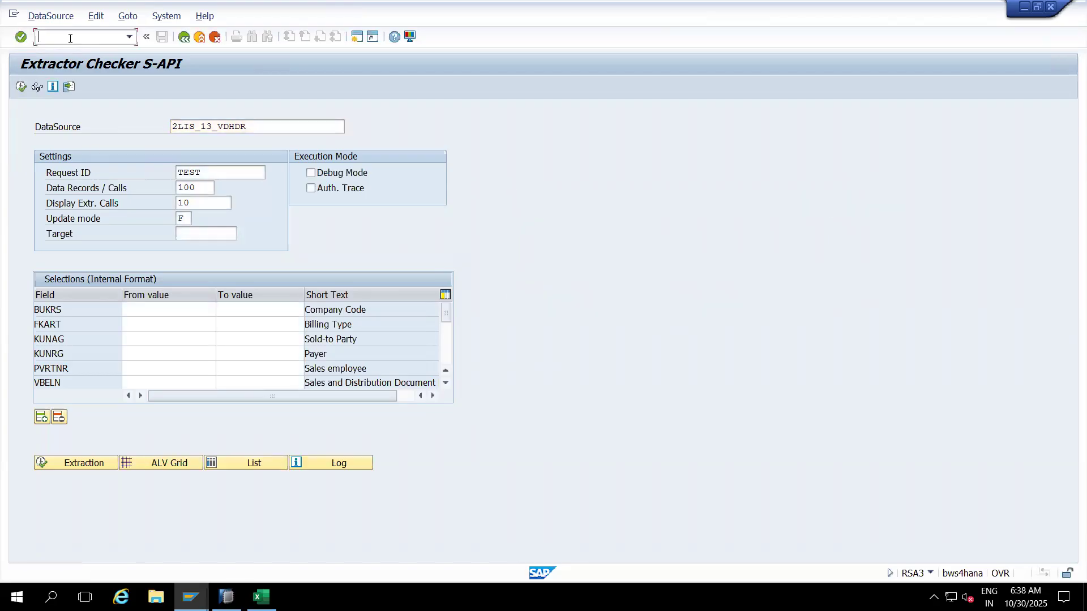
Step: In Excel, merge H4:H6 beside the Sales Orders DataSources and enter OLI7BW
left_click(261, 596)
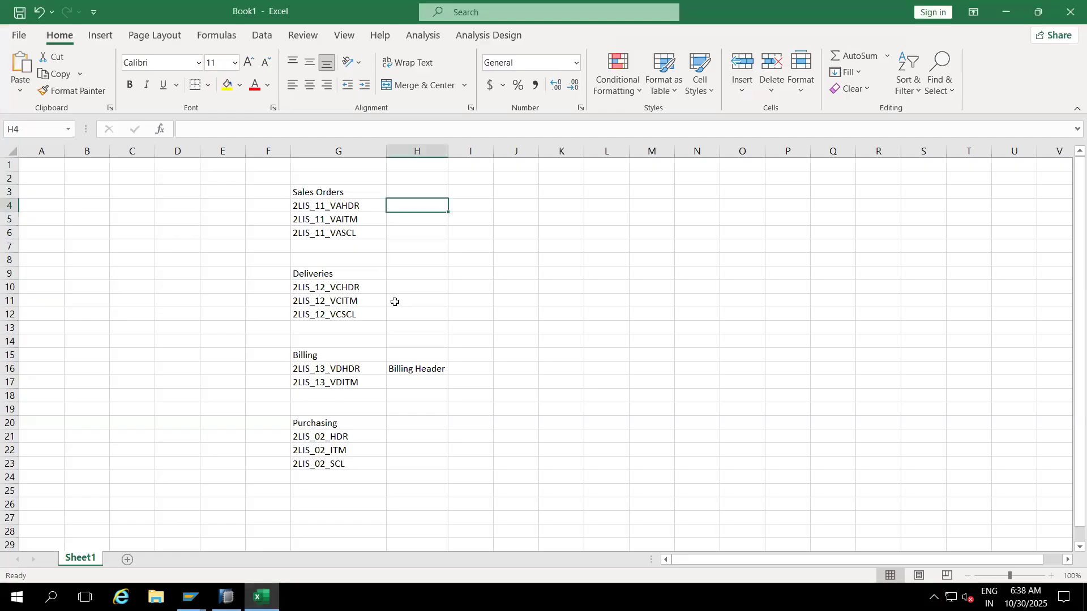
left_click(398, 221)
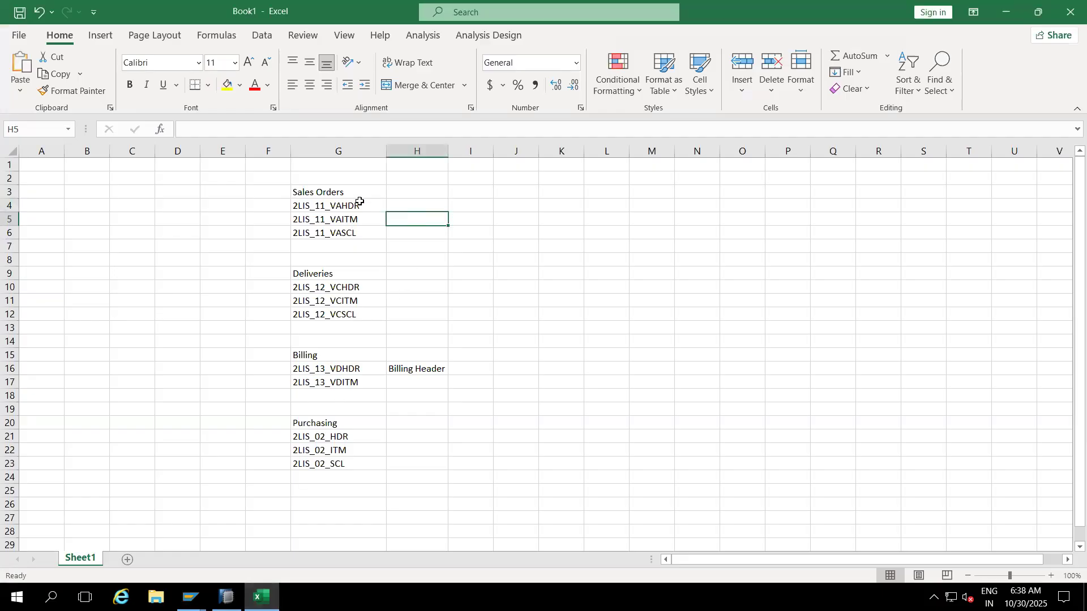
left_click_drag(413, 203, 413, 230)
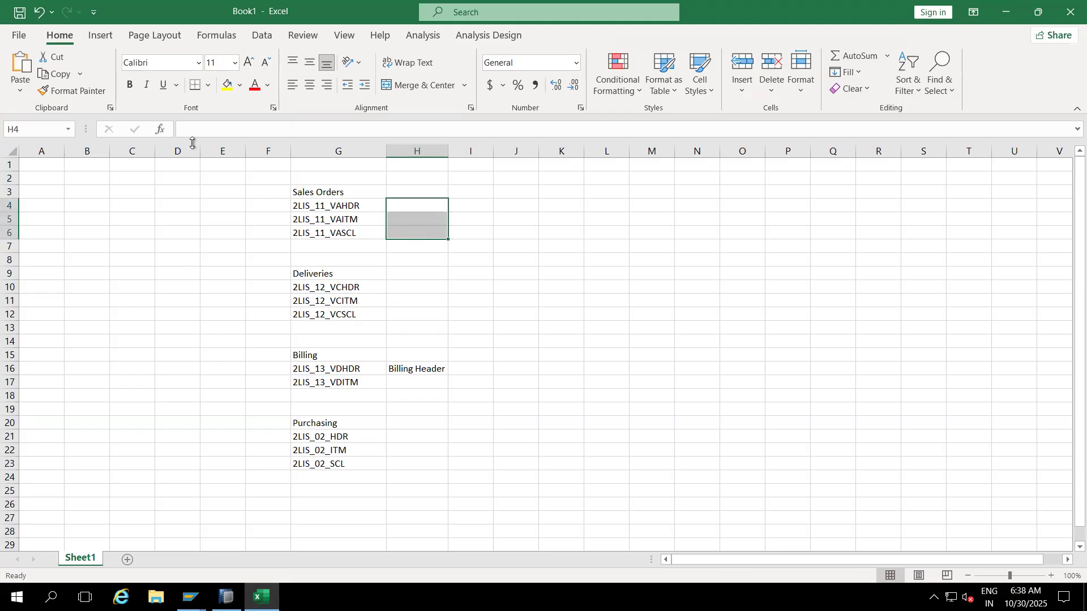
left_click(209, 92)
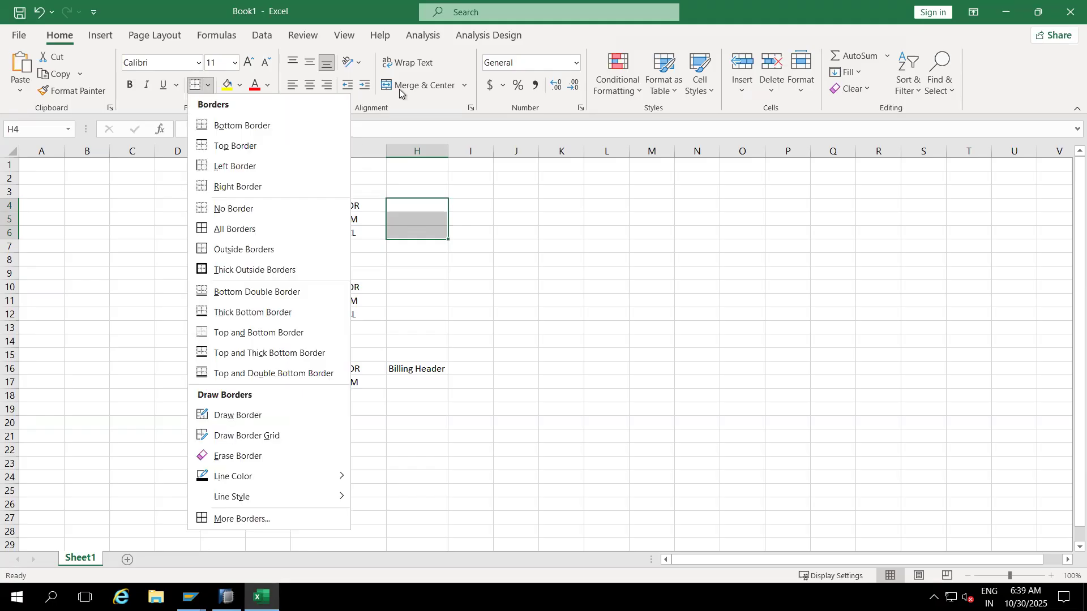
left_click(463, 86)
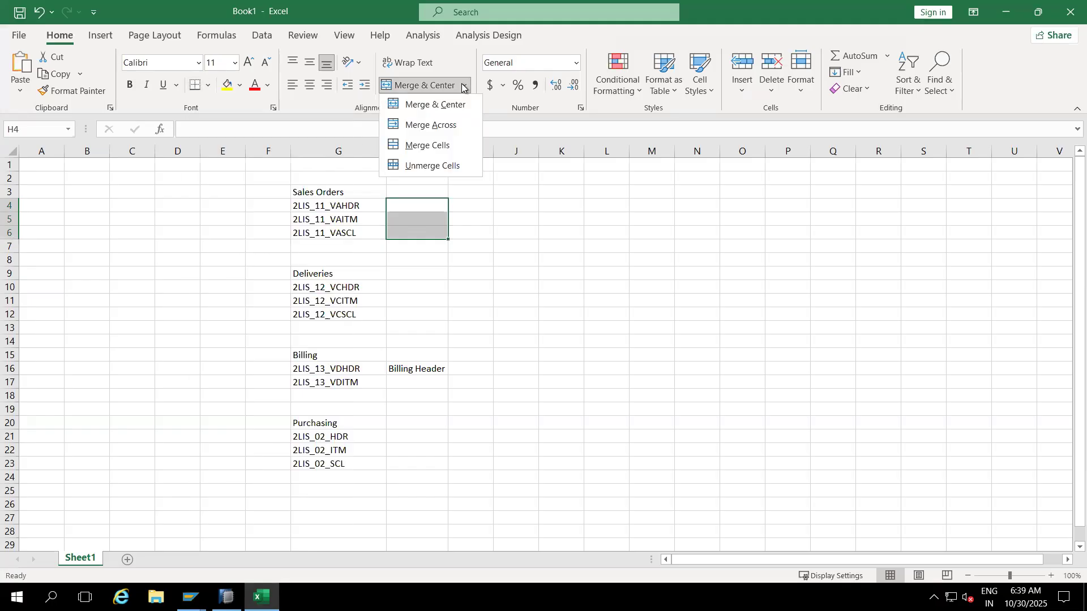
left_click(431, 146)
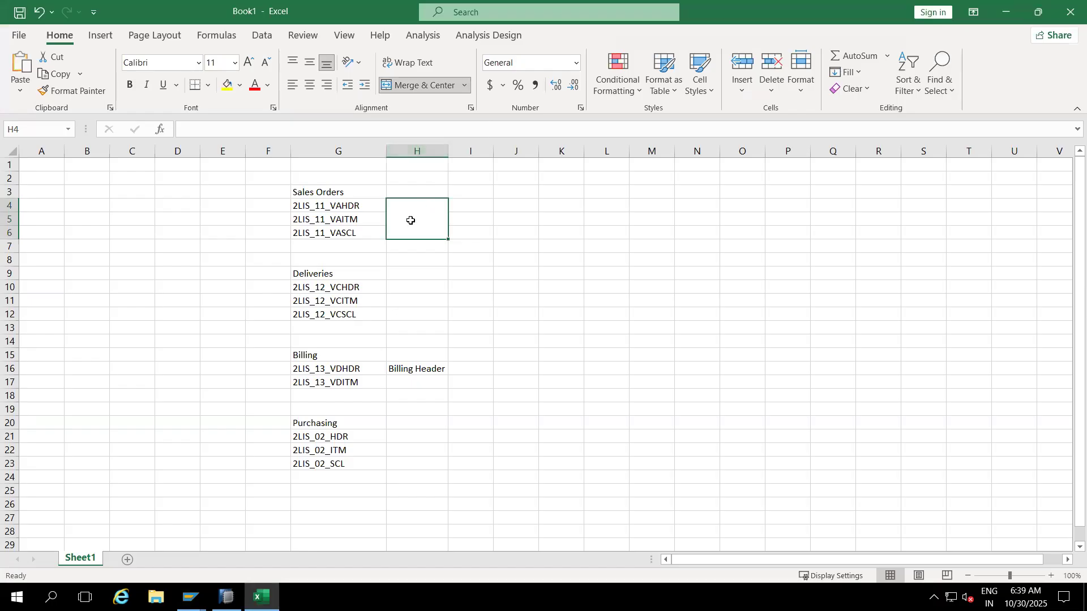
double_click(410, 221)
type("OL")
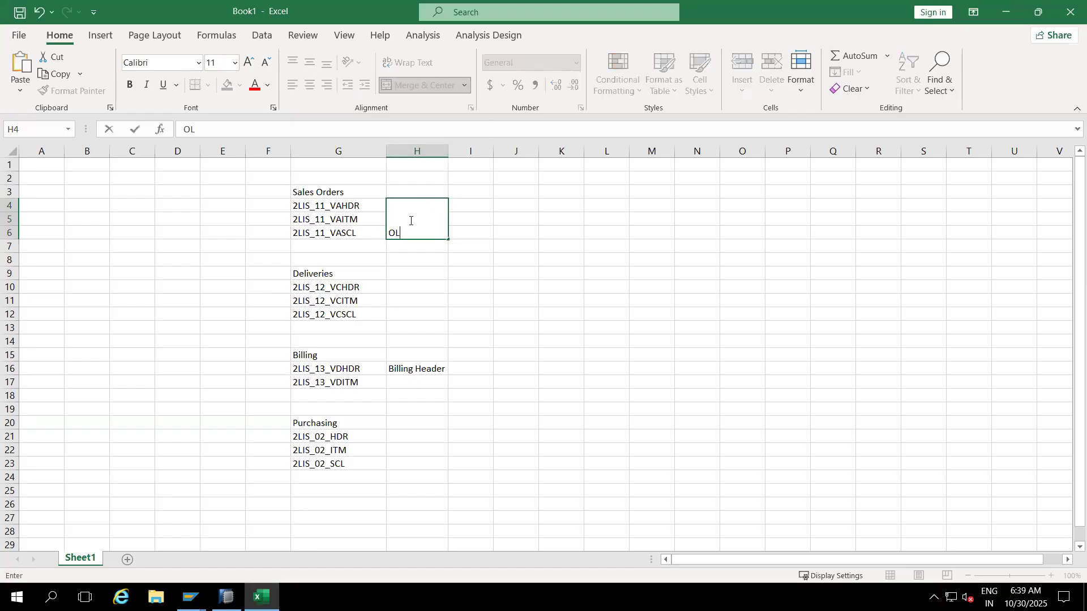
type("I7BW")
left_click(537, 289)
Step: Merge H10:H12 and H15:H17, entering OLI8BW for Deliveries and OLI9BW for Billing
left_click_drag(406, 356, 406, 380)
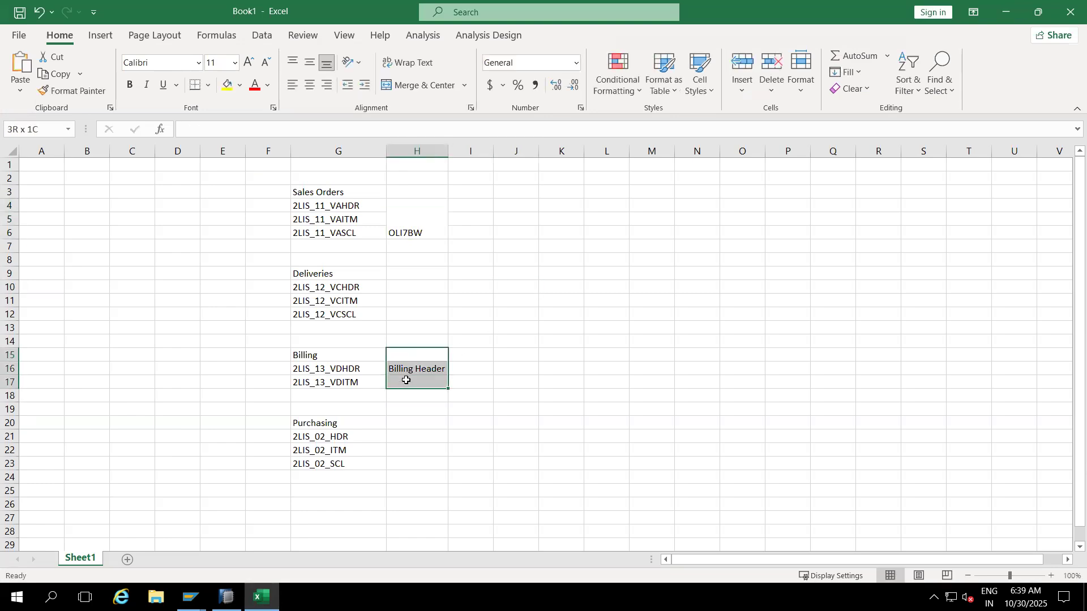
left_click(388, 86)
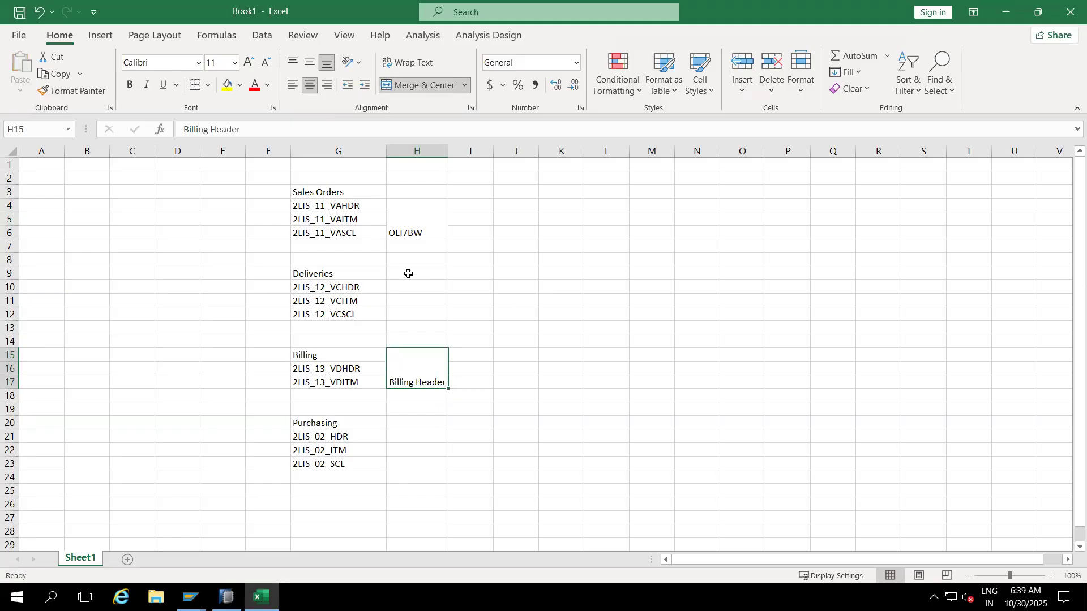
left_click_drag(407, 285, 407, 315)
left_click(406, 86)
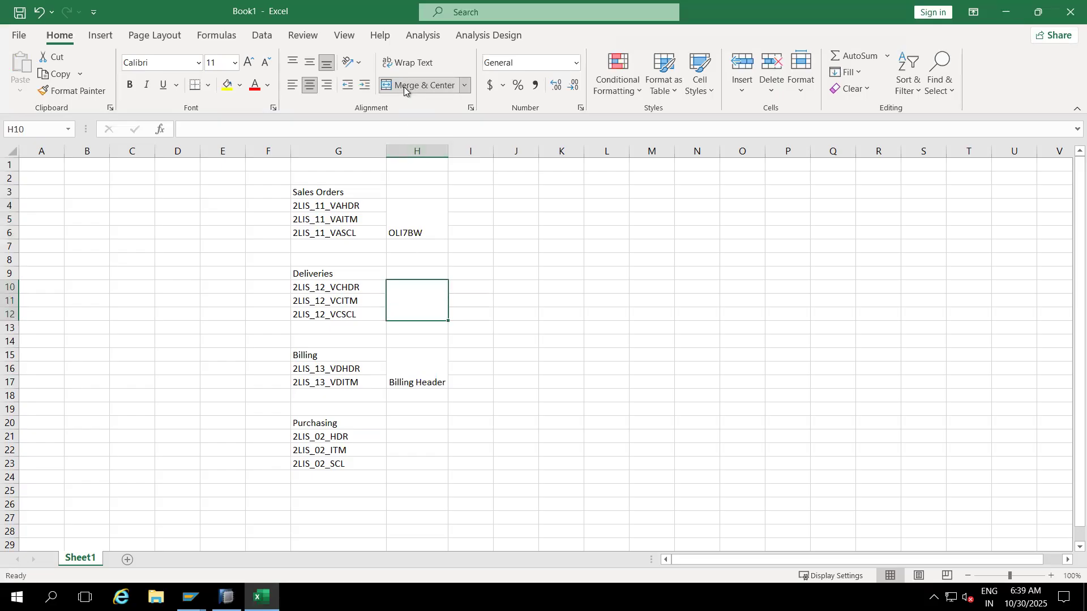
type("OL")
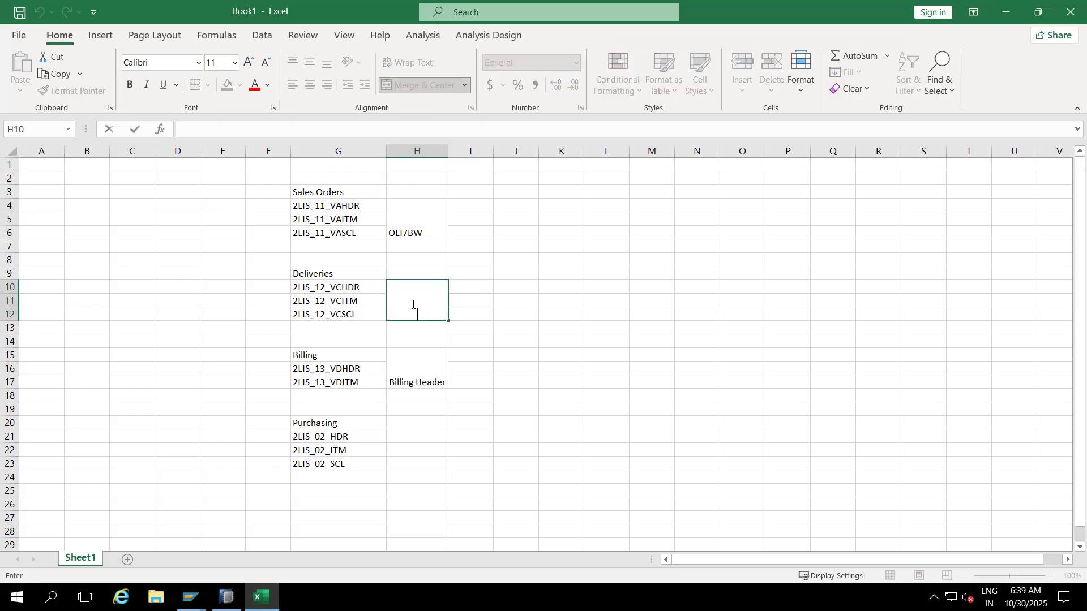
type("I8BW")
left_click(415, 369)
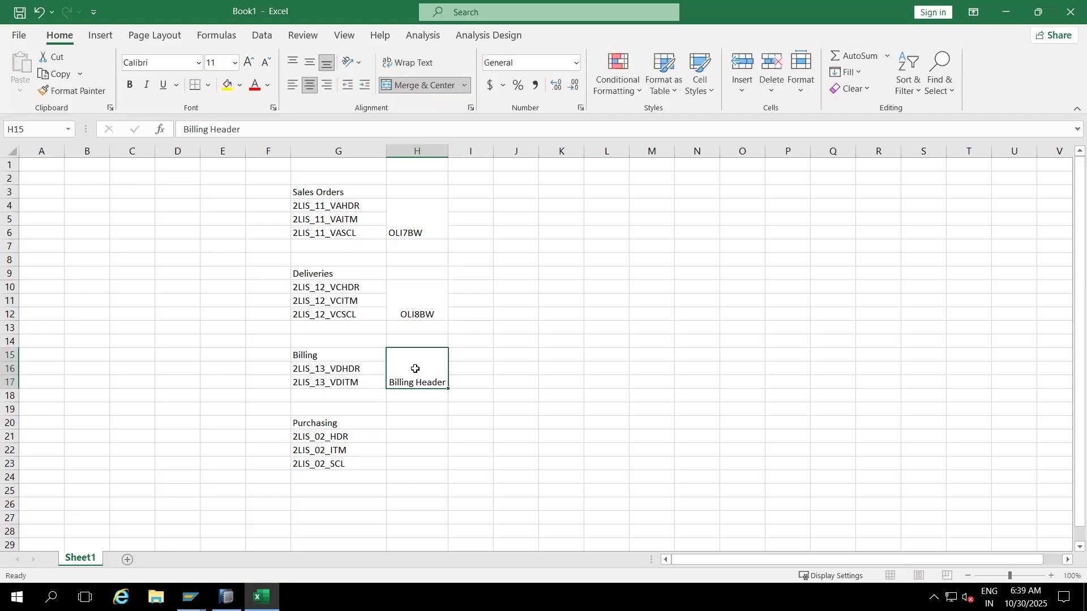
type("OLI9BW")
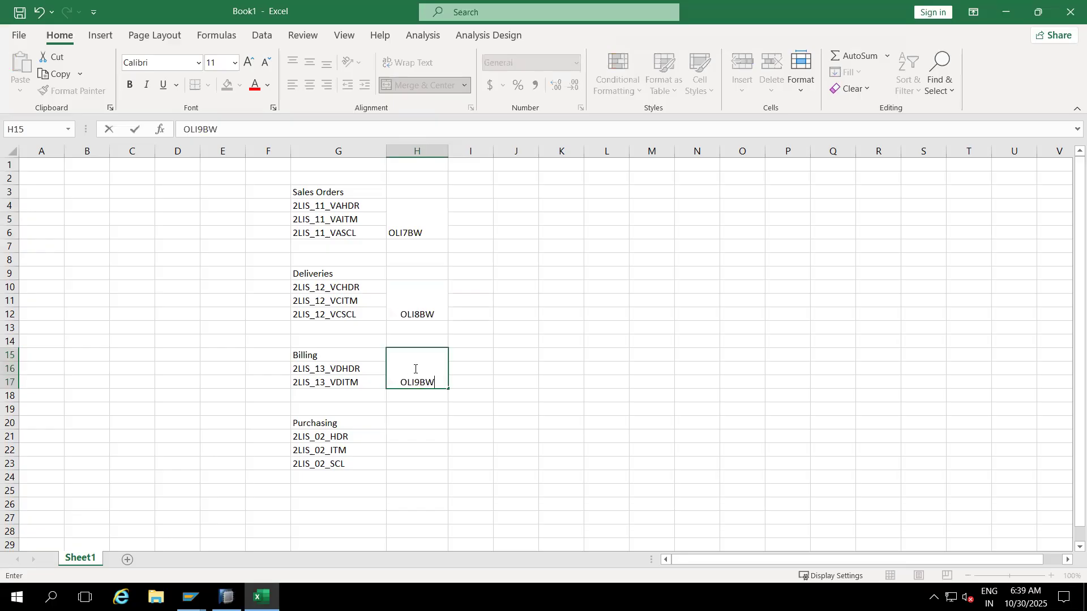
left_click(543, 368)
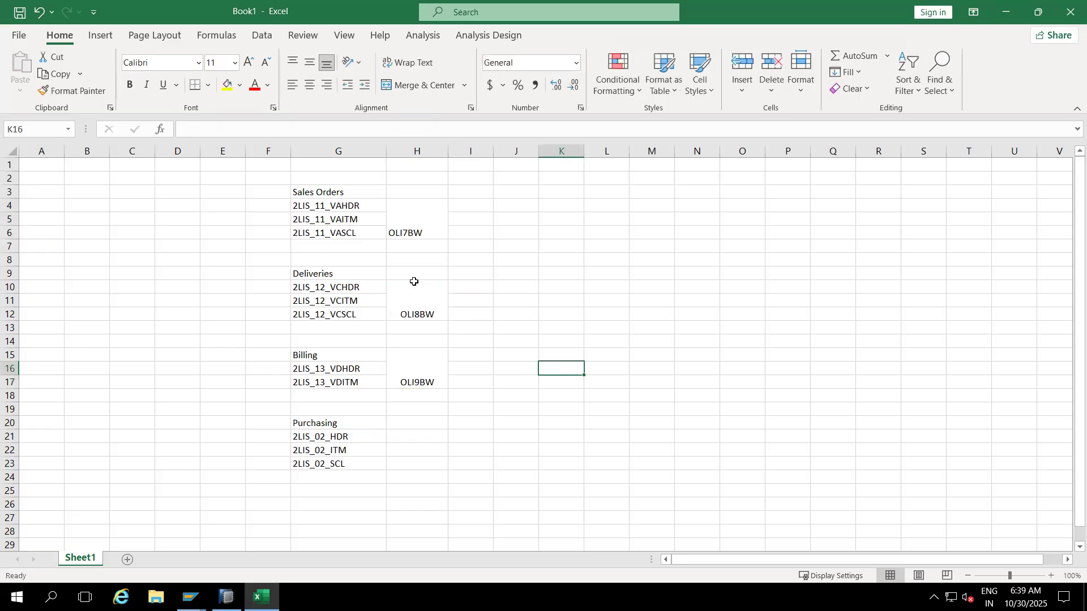
Step: Add the heading Tcode in H3 and review the OLI8BW and OLI9BW entries
left_click(410, 193)
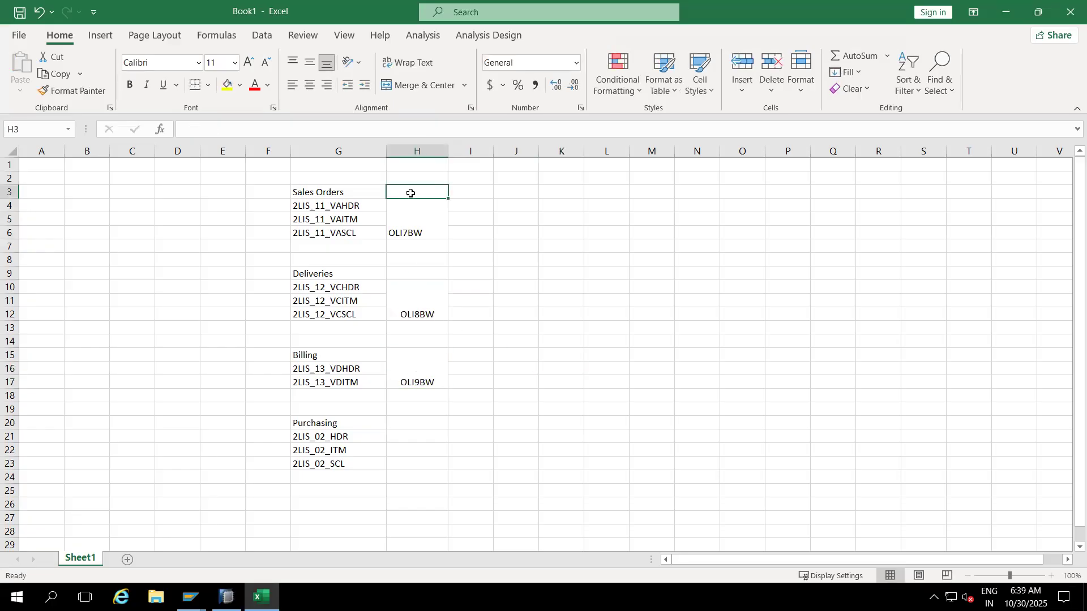
type("Tcode")
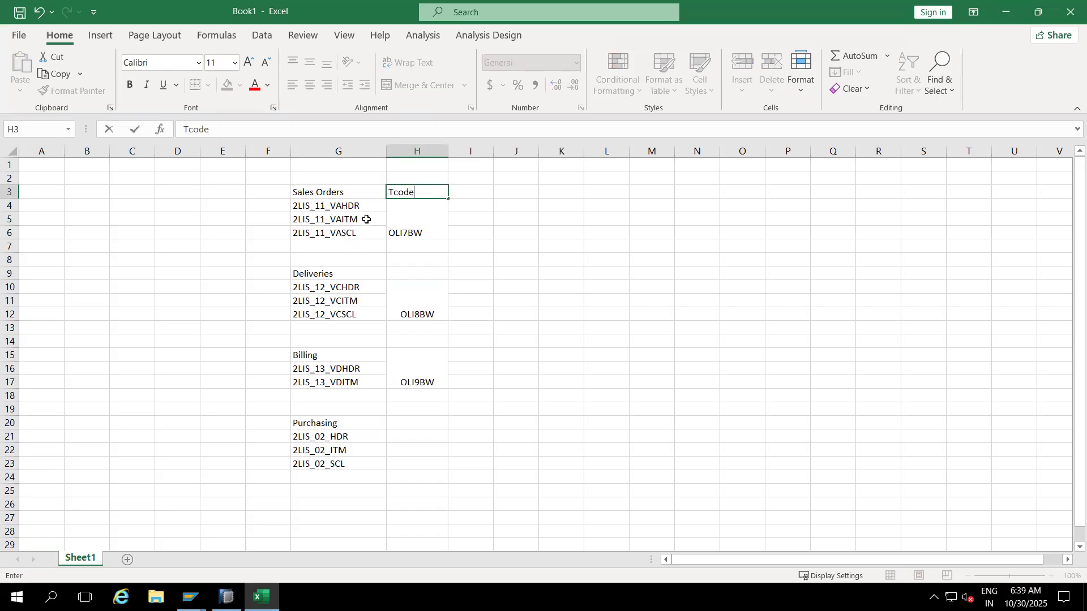
left_click(430, 223)
left_click(432, 303)
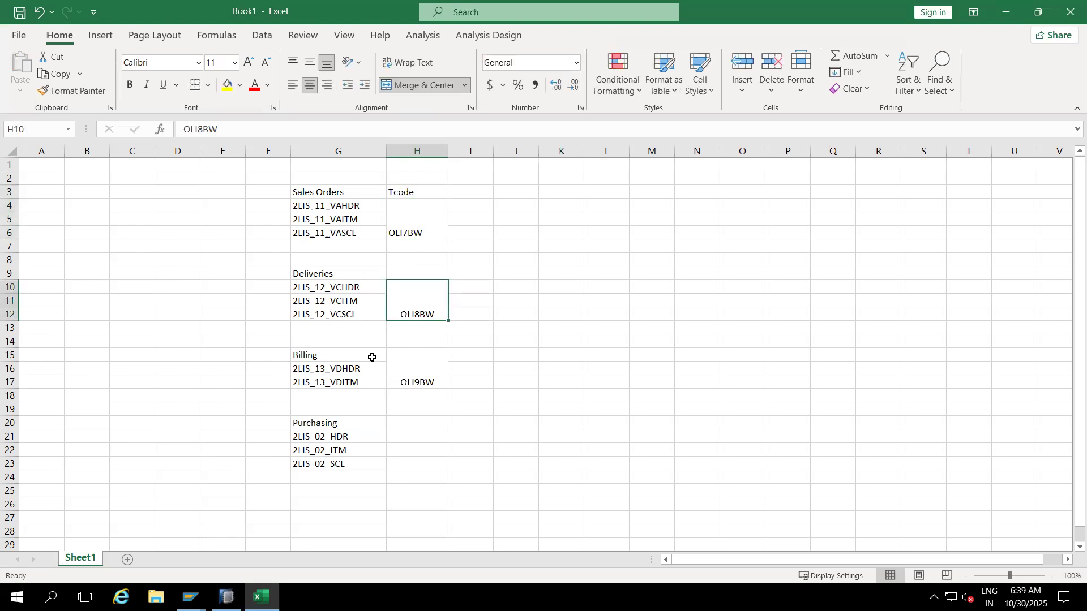
left_click(421, 381)
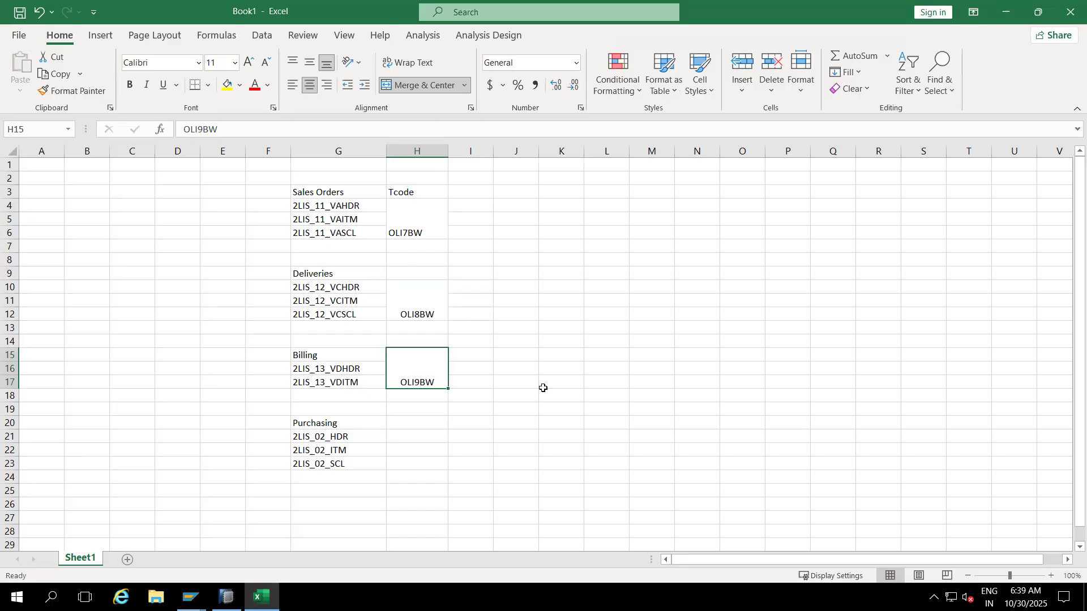
key("alt+Tab")
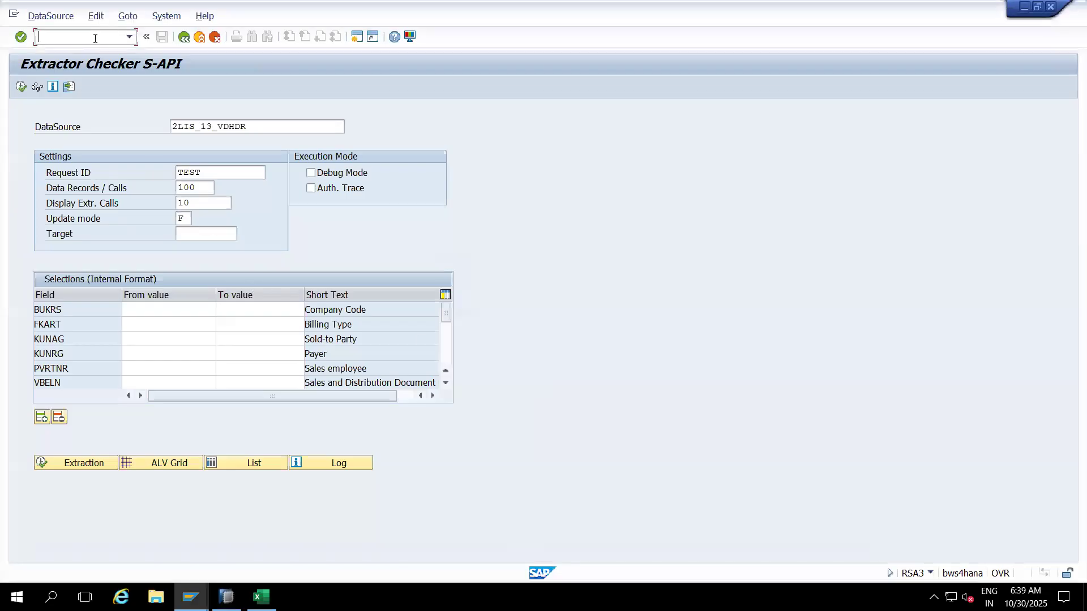
Step: Launch OLI9BW in a new session for the billing documents statistical setup
type("/oOLI9BW")
key("Return")
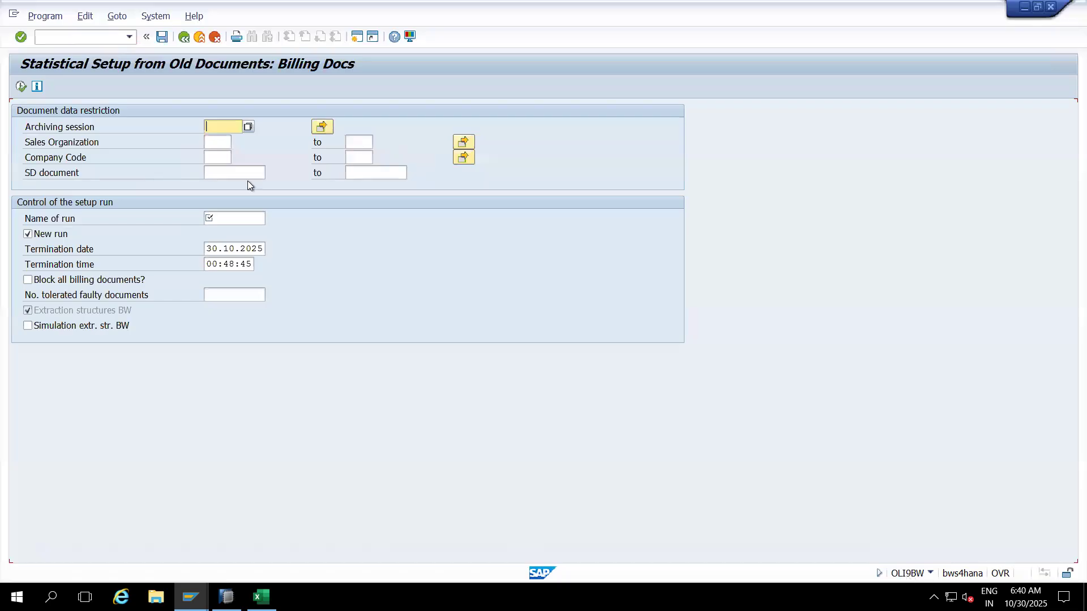
left_click(210, 154)
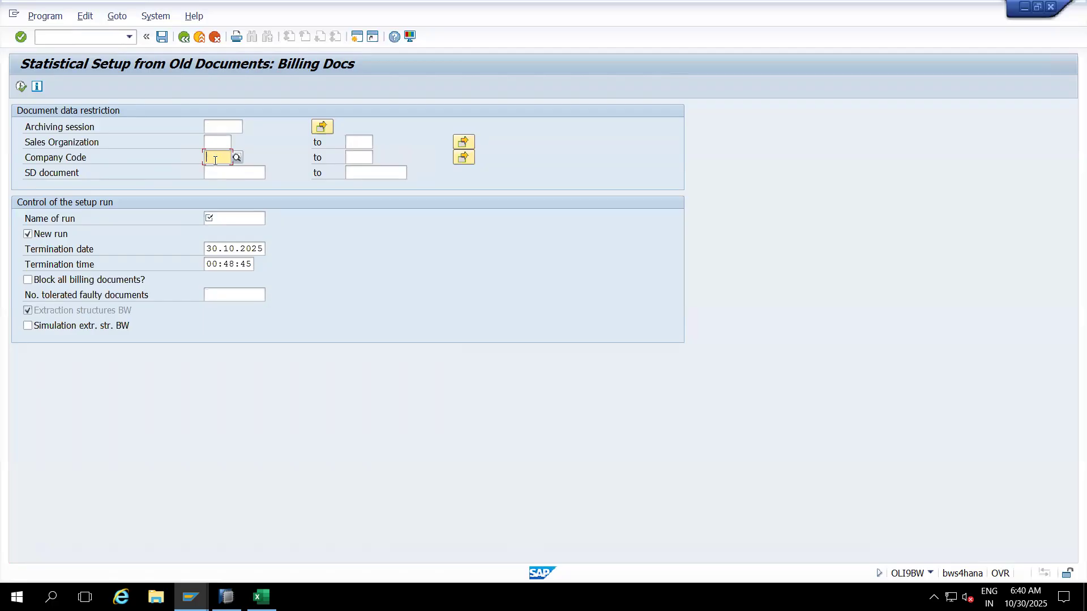
Step: Enter company code 1000, then remove it to leave Company Code blank
type("1000")
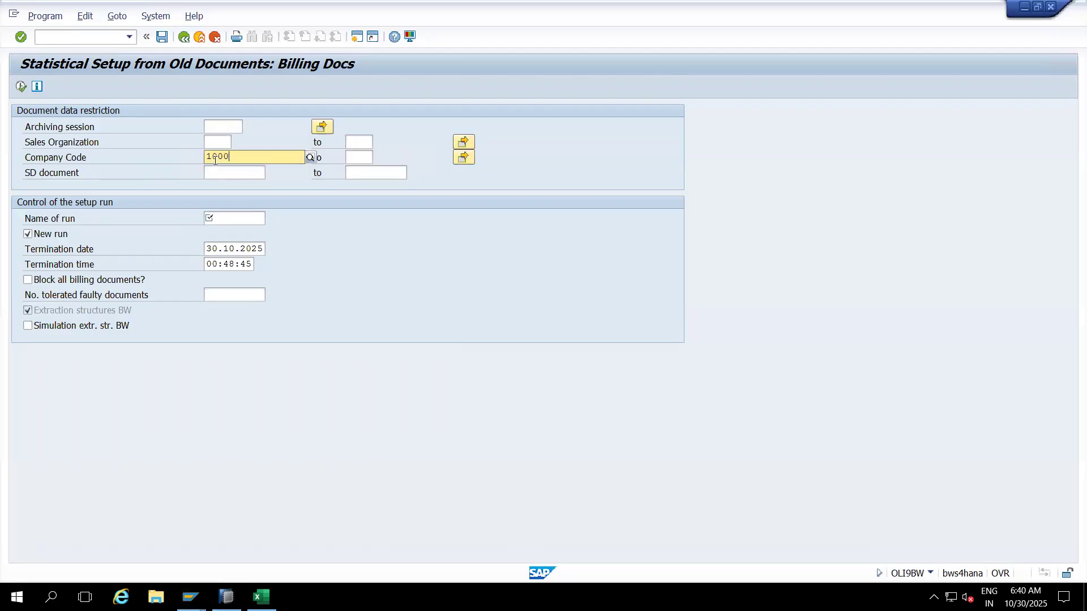
left_click(236, 183)
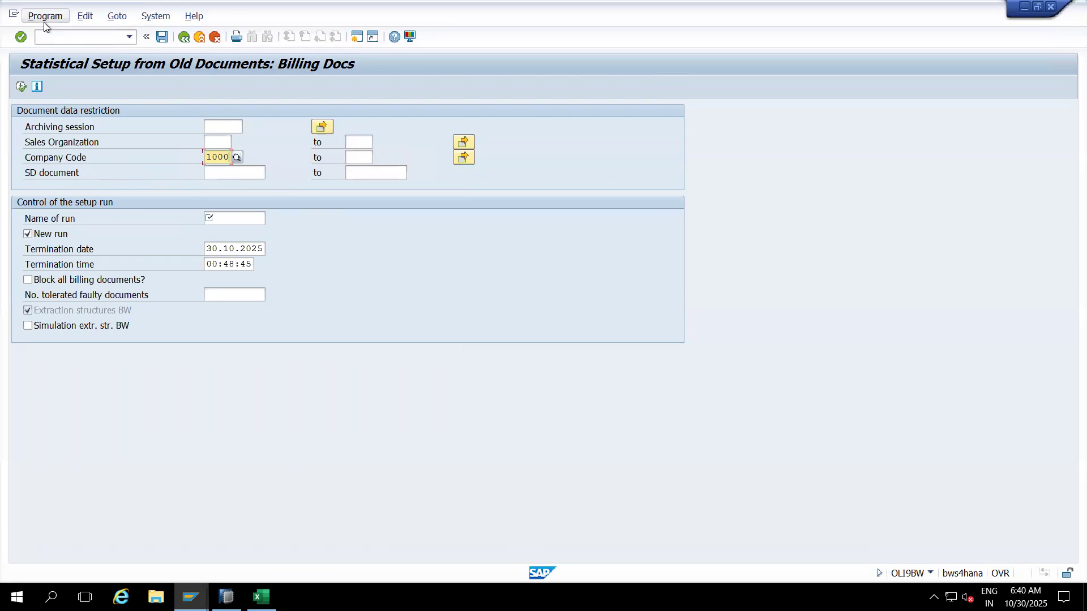
key("BackSpace")
key("BackSpace")
key("BackSpace")
key("BackSpace")
left_click(226, 174)
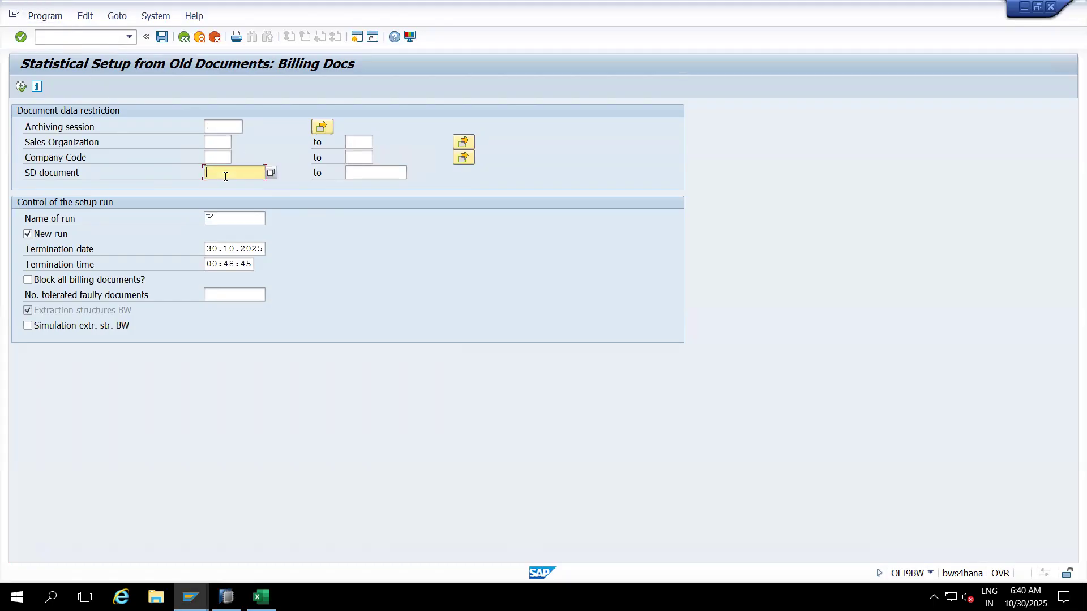
Step: Name the setup run BILLING and set the termination date to 30.10.2026
left_click(229, 218)
type("BILLING")
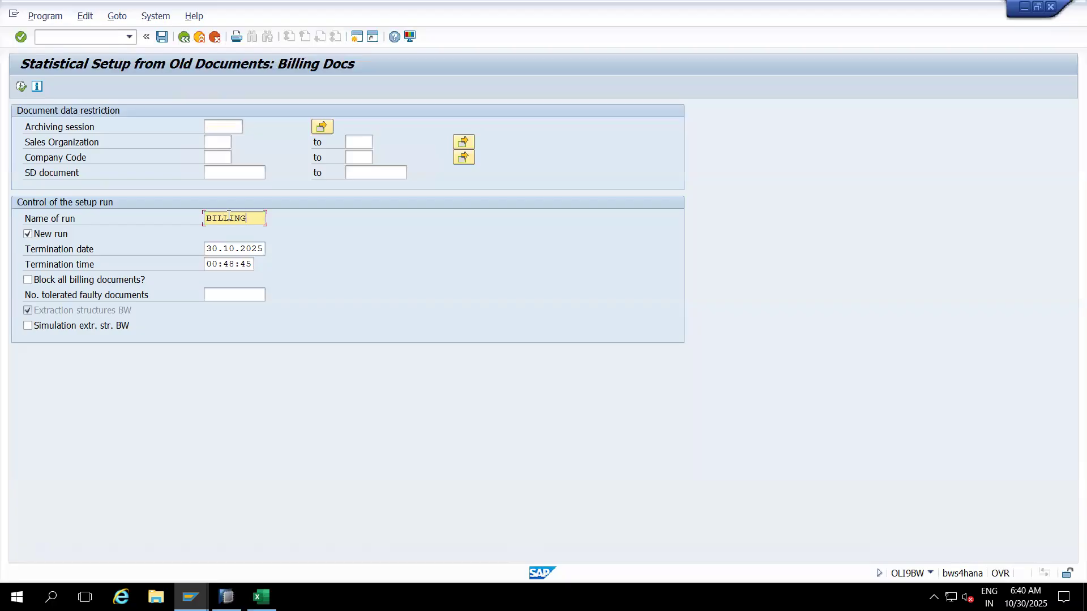
left_click(259, 249)
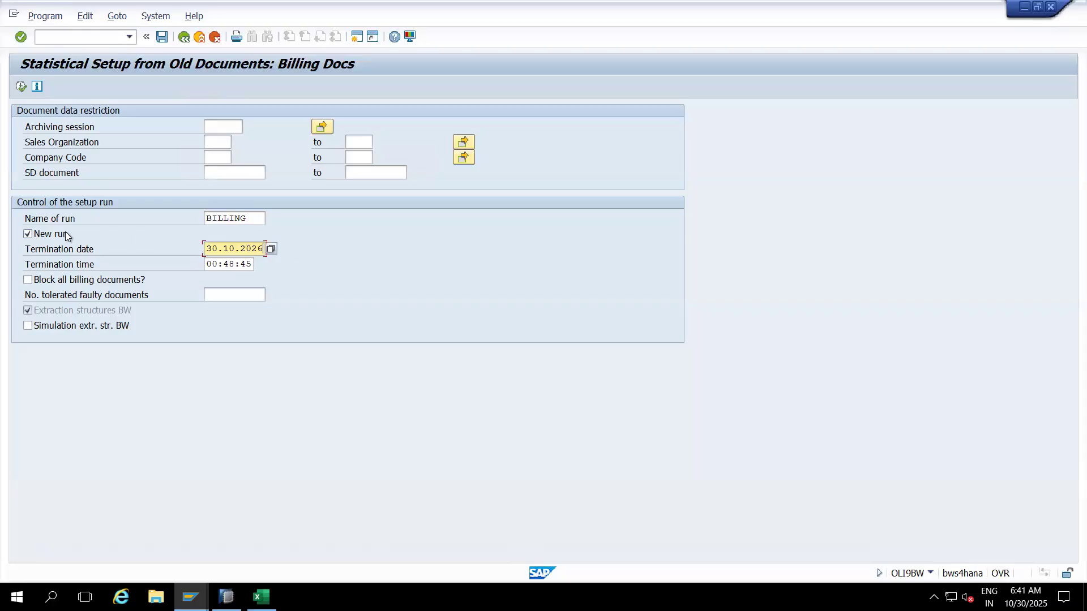
left_click(252, 219)
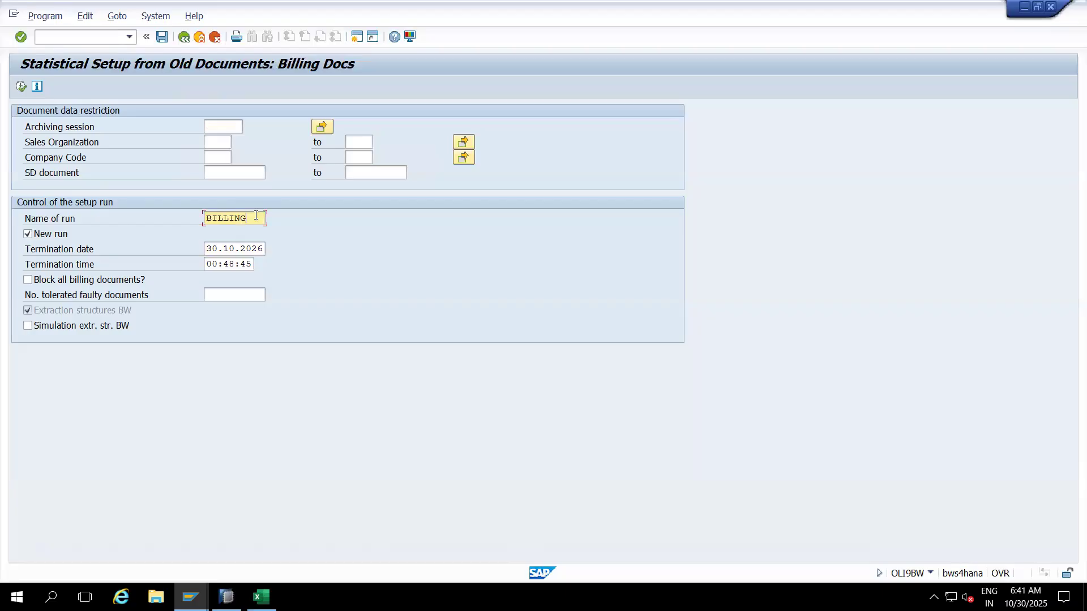
left_click_drag(256, 216, 202, 216)
left_click(43, 17)
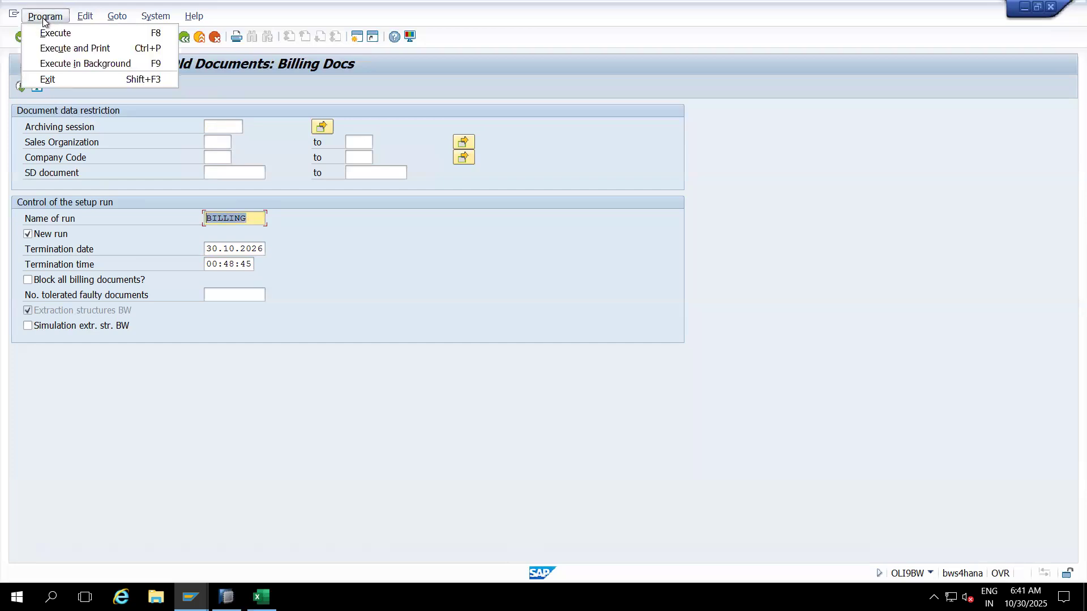
Step: Schedule the setup as an immediate background job, accepting the print parameters
left_click(92, 69)
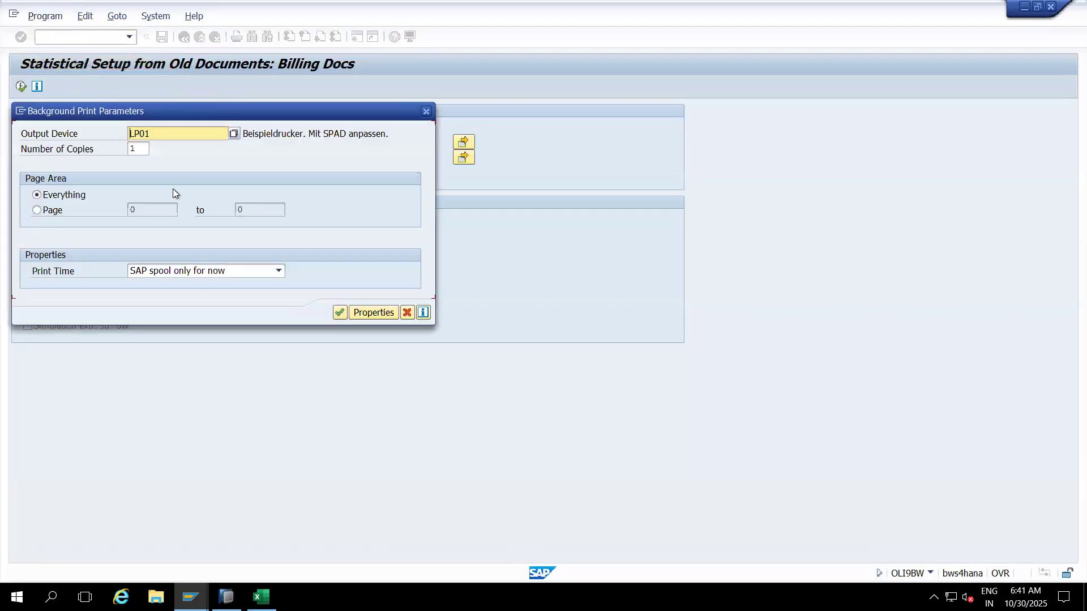
left_click(339, 312)
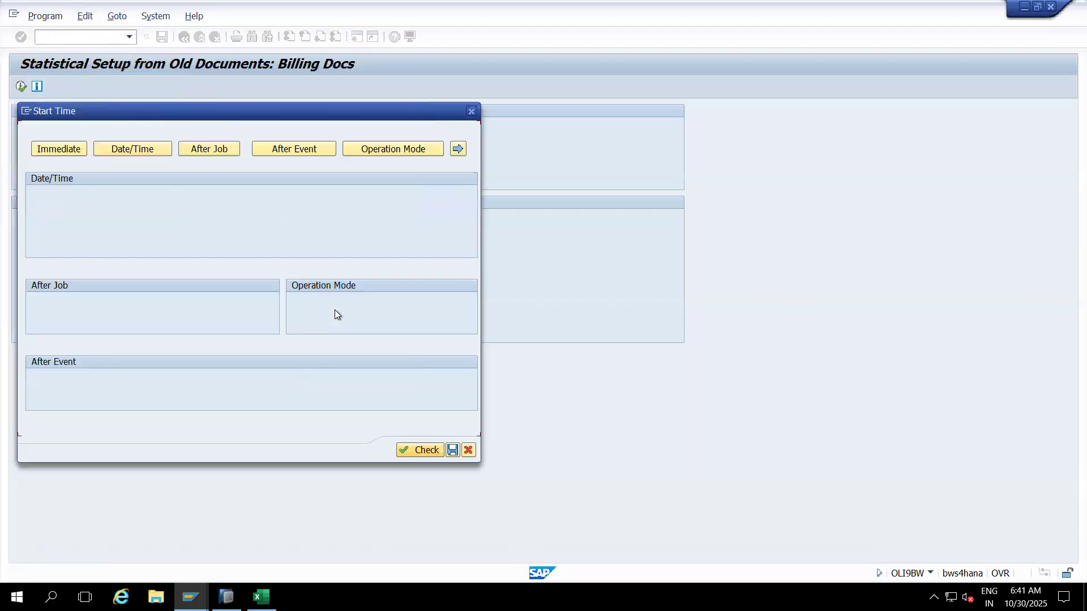
left_click(66, 150)
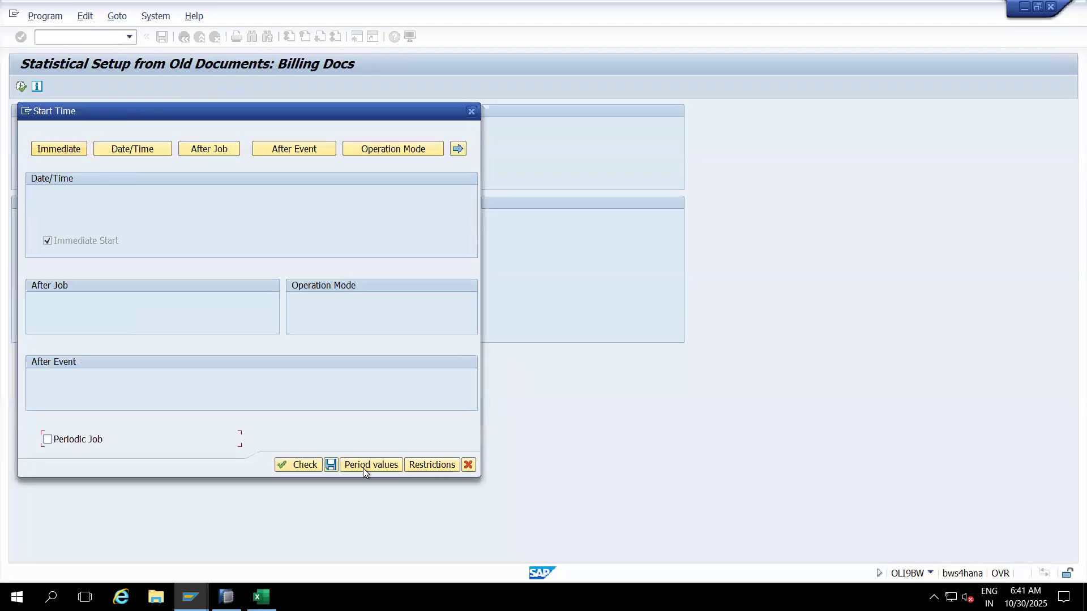
left_click(331, 464)
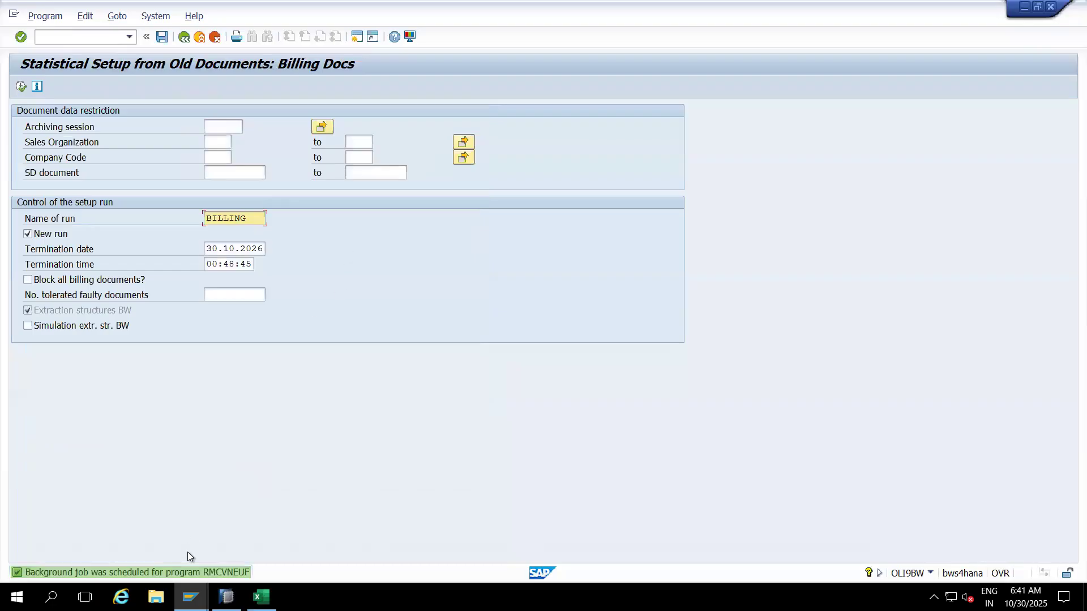
Step: Copy the program name RMCVNEUF from the job-scheduled message details
double_click(187, 573)
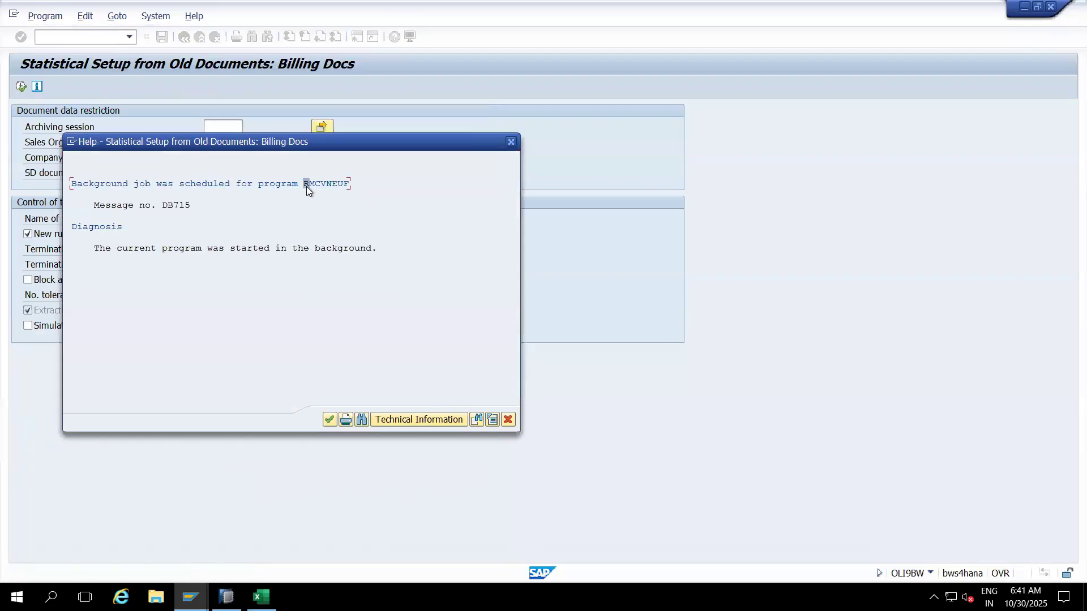
left_click_drag(304, 183, 361, 183)
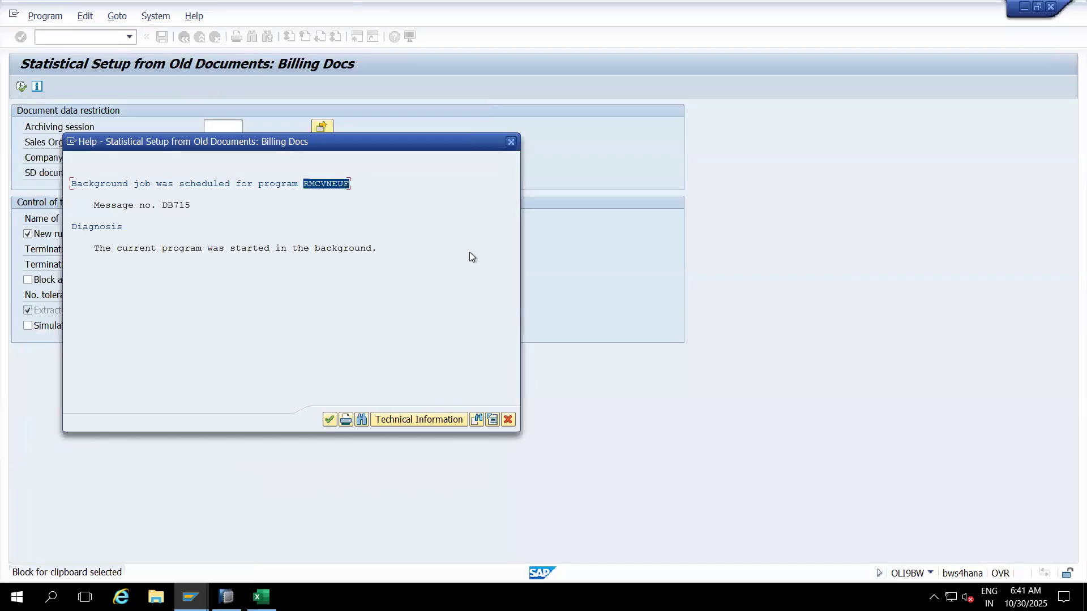
key("ctrl+c")
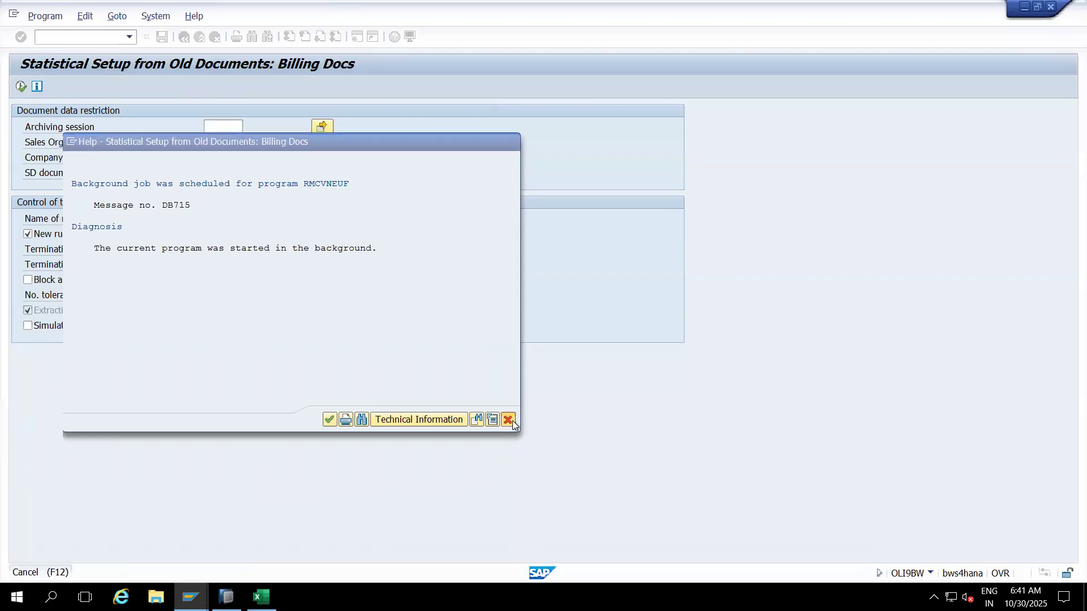
left_click(512, 422)
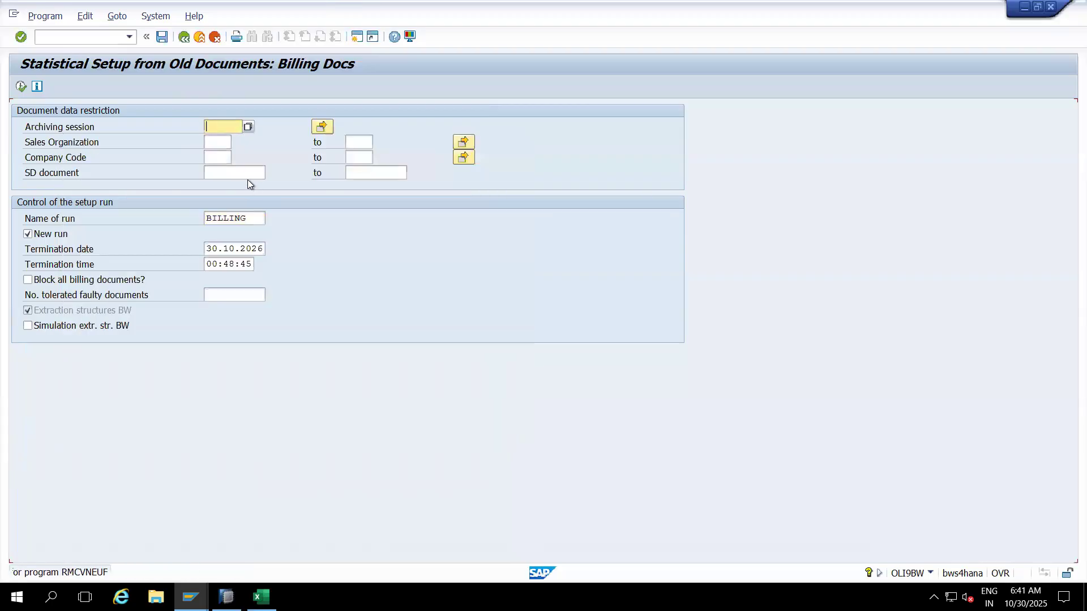
left_click(53, 39)
Step: In SM37, list jobs named RMCVNEUF* with Released and Ready unchecked
type("/osm37")
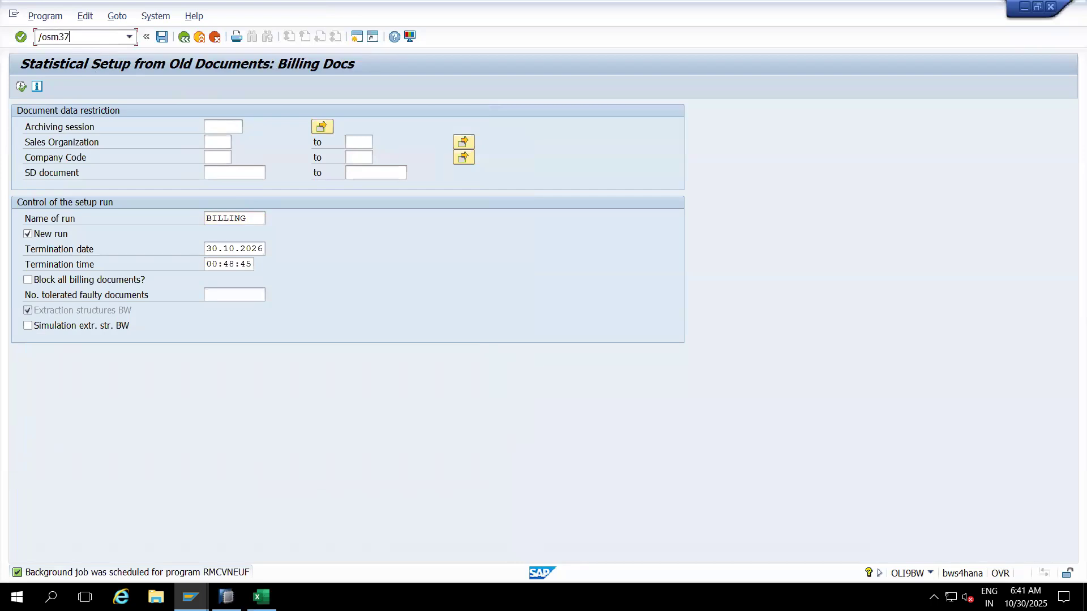
key("Return")
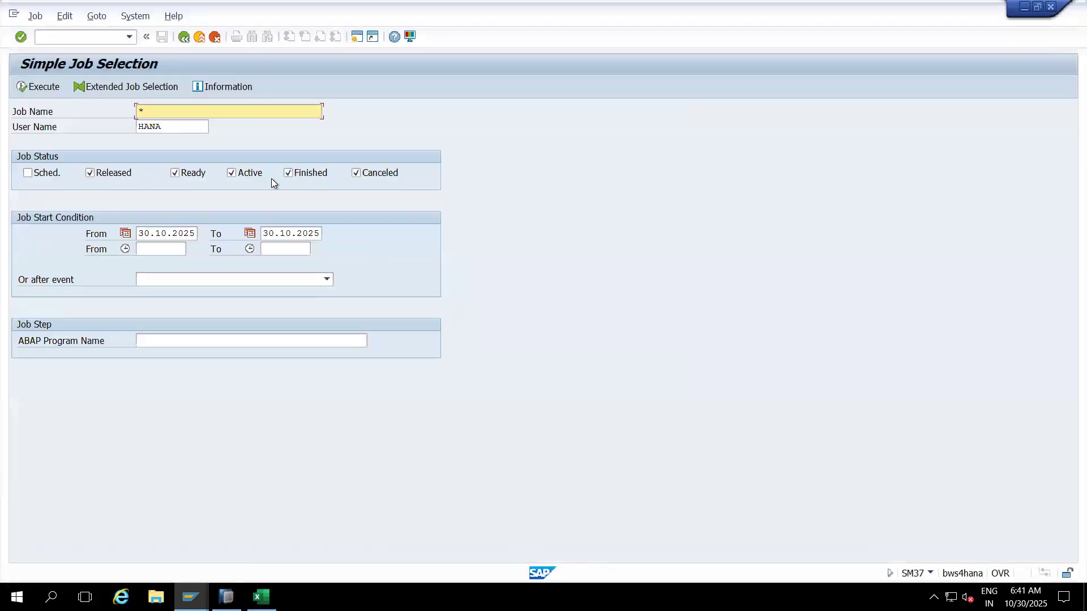
key("ctrl+v")
type("*")
left_click(89, 173)
left_click(188, 175)
left_click(42, 90)
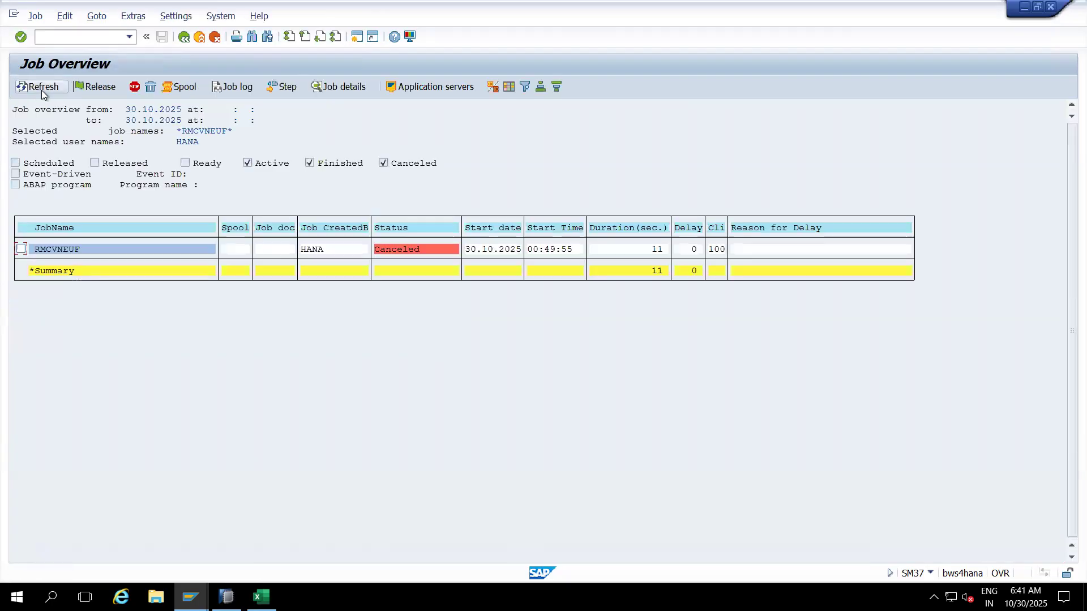
Step: Open the job log of the canceled RMCVNEUF job
left_click(75, 246)
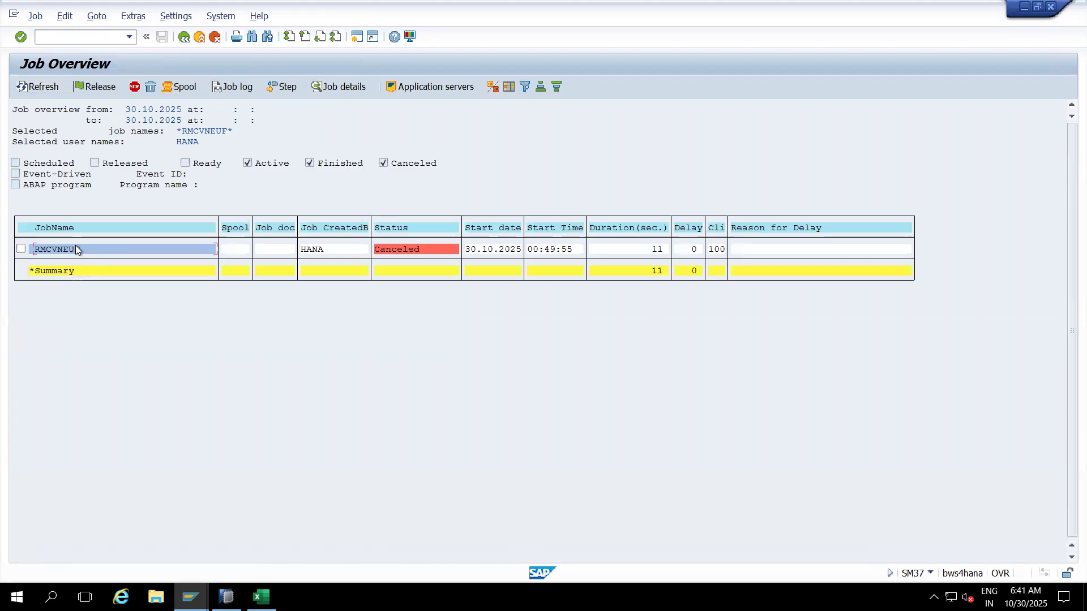
left_click(230, 87)
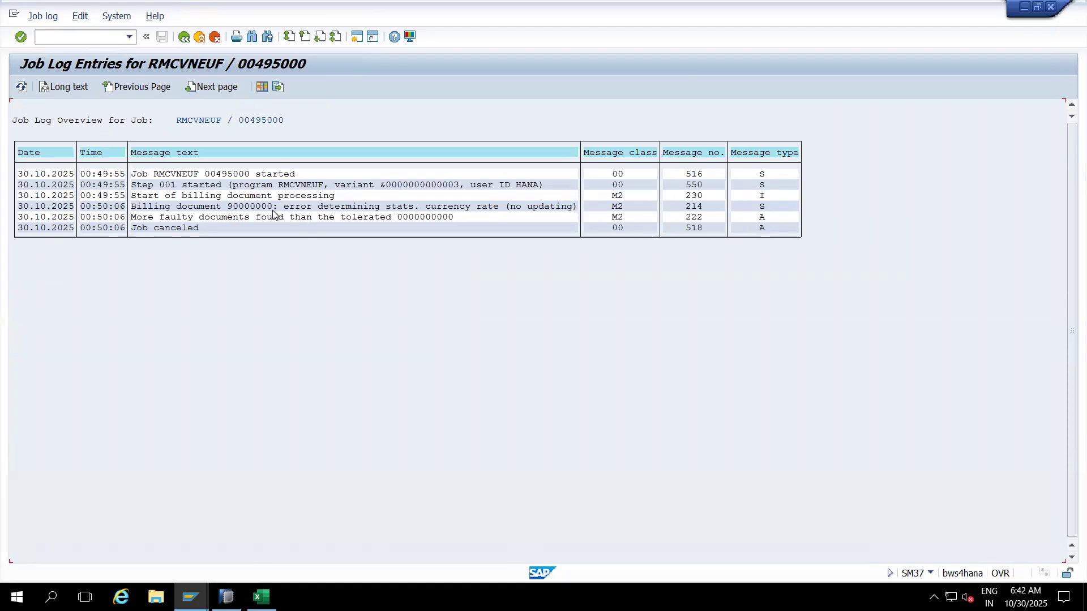
left_click(190, 597)
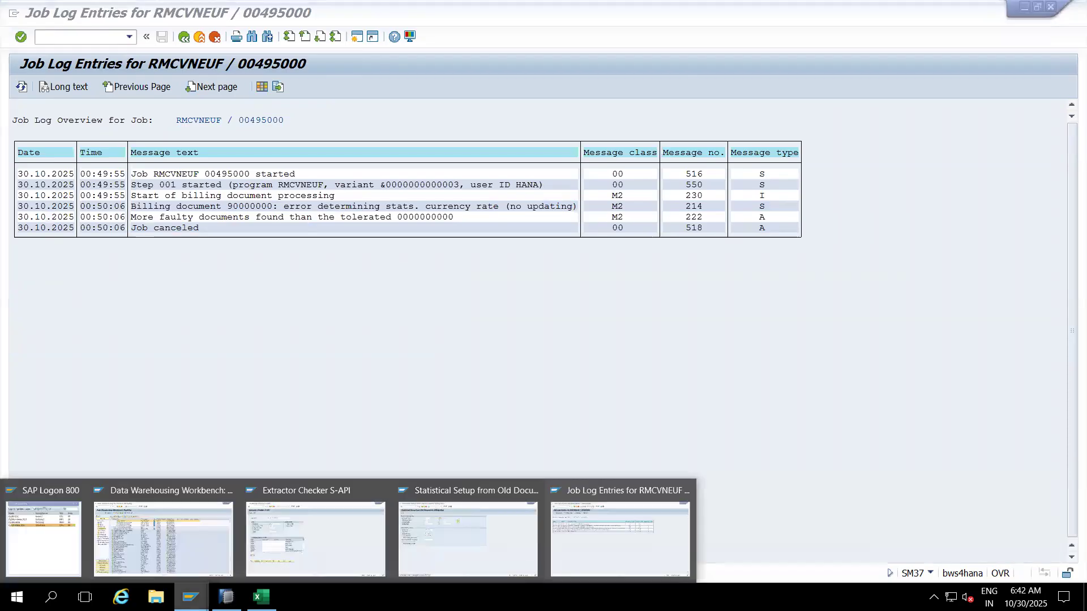
Step: Rerun the 2LIS_13_VDHDR extraction check and dismiss the 0 data records message
left_click(315, 562)
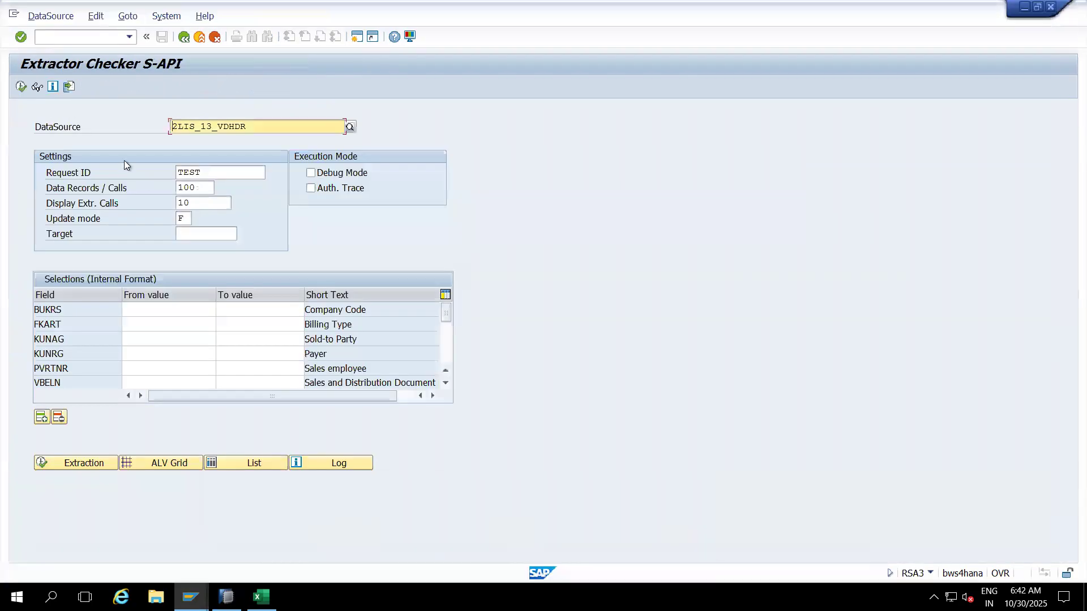
left_click(21, 87)
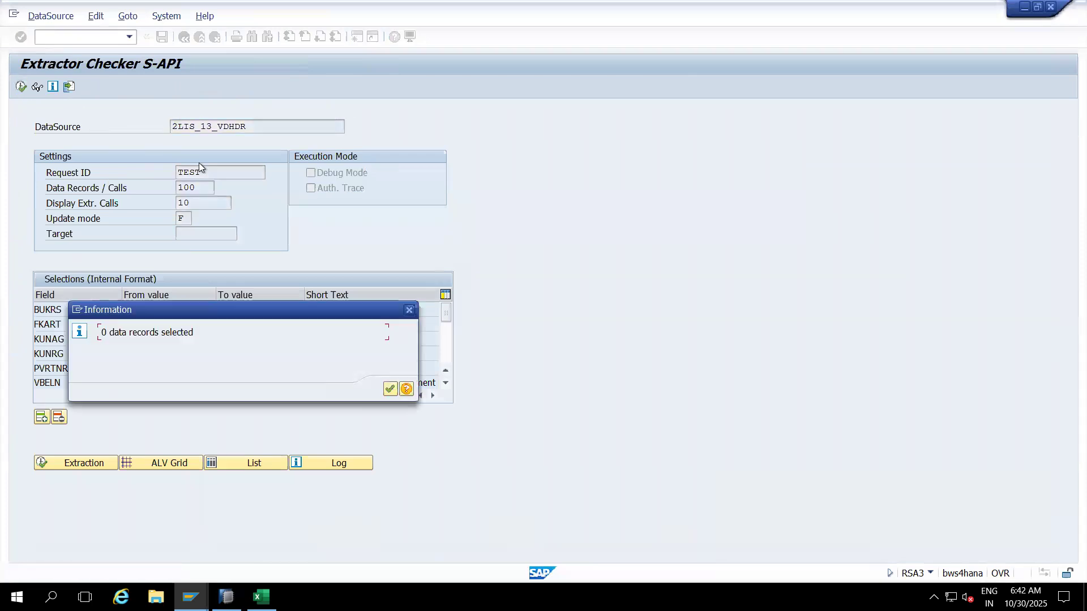
left_click(390, 389)
Step: Return to the RMCVNEUF job log window and enter /nLBWE
left_click(190, 597)
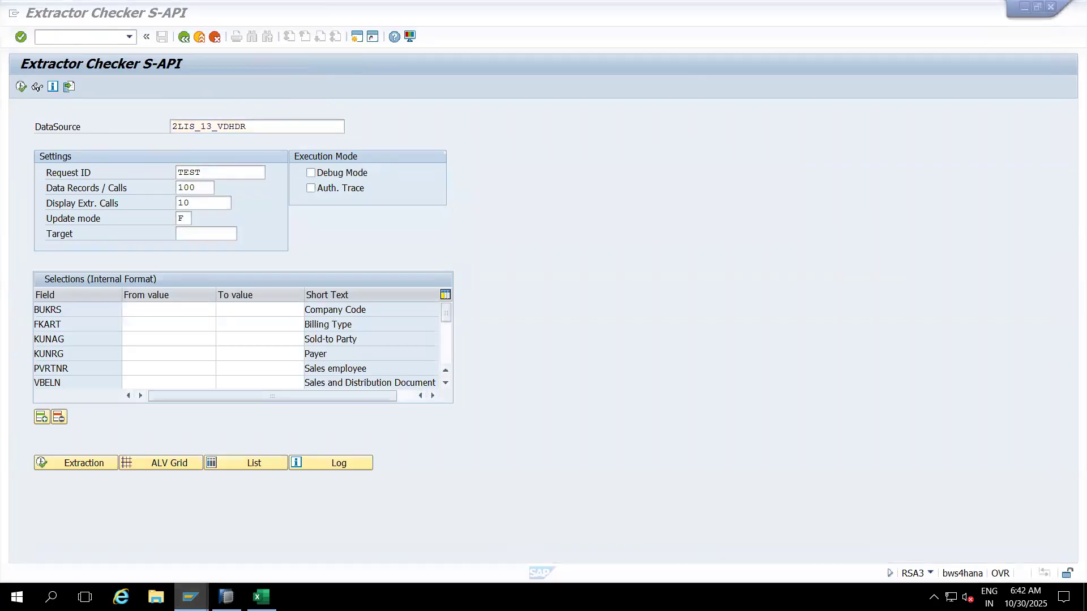
left_click(588, 552)
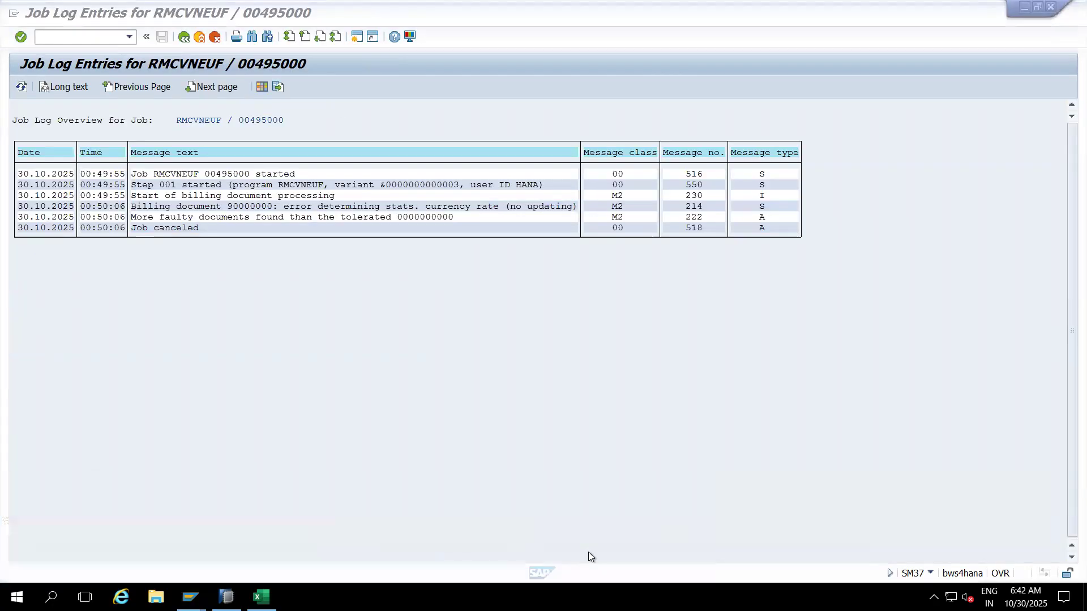
left_click(75, 37)
type("/nLBWE")
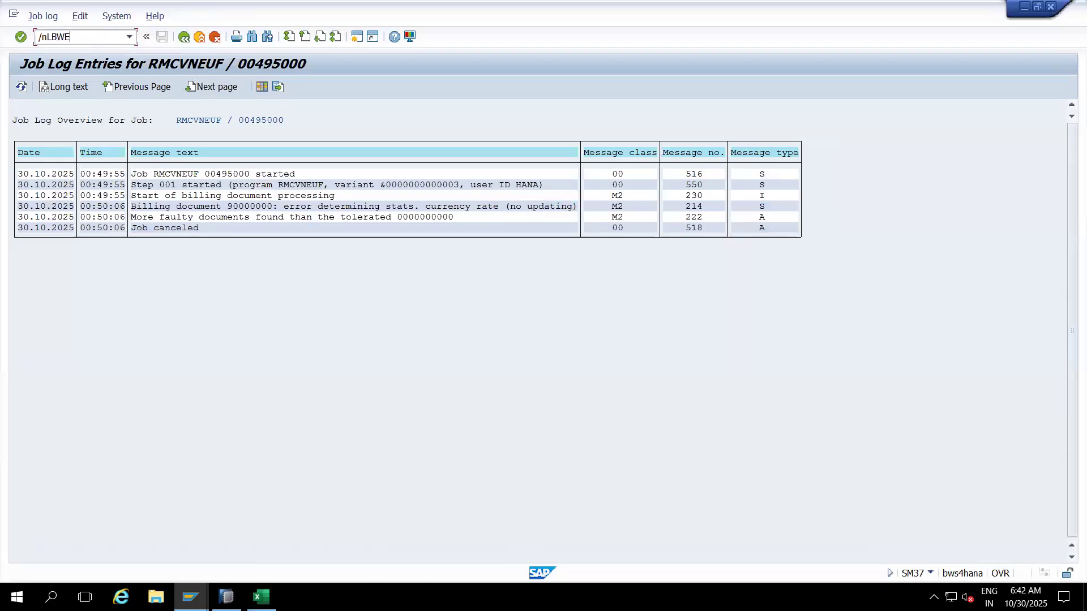
key("Return")
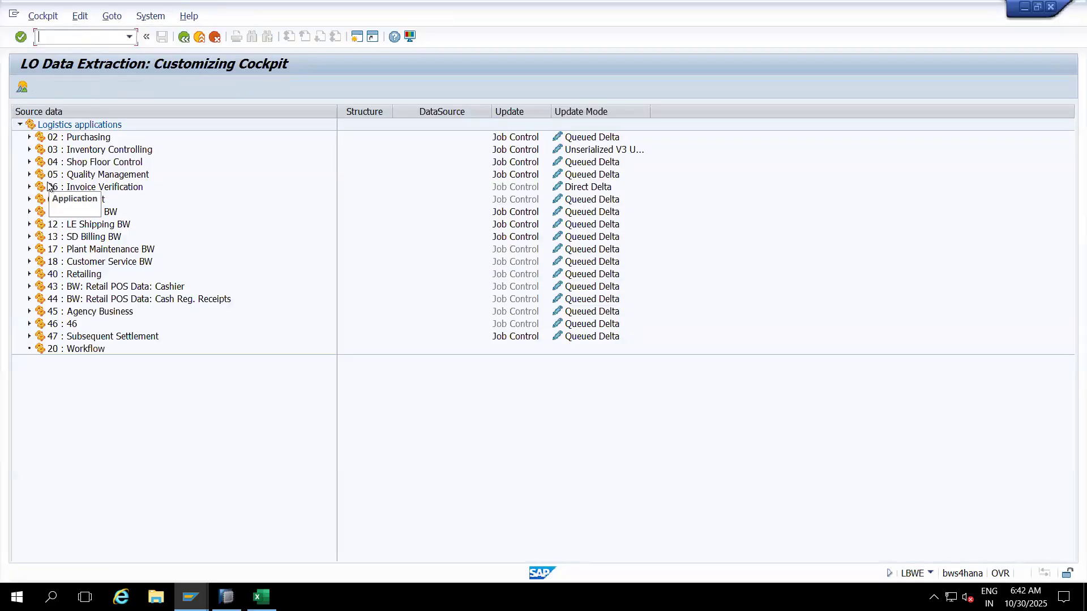
Step: Expand 13 : SD Billing BW extract structures, widen Source data, then enter /nLBWQ
left_click(29, 237)
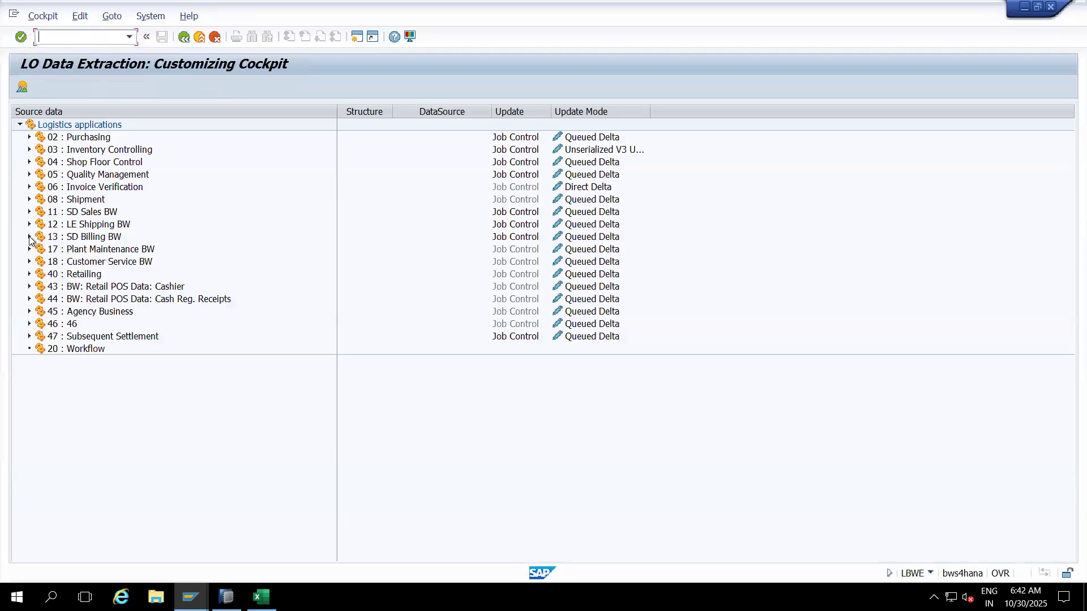
left_click(38, 249)
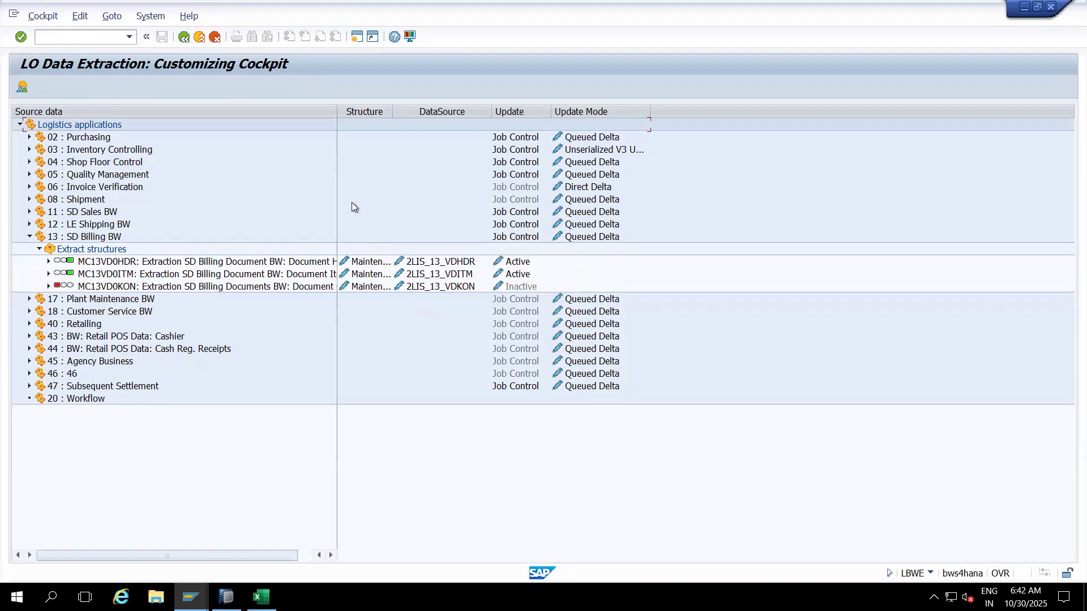
left_click_drag(335, 113, 377, 113)
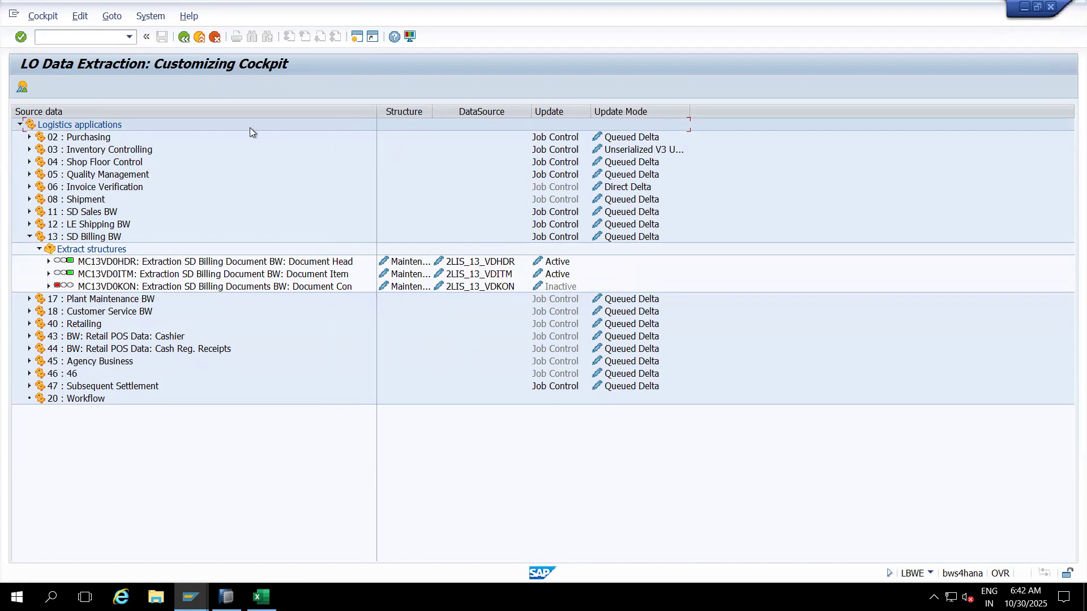
type("/nLBWQ")
Step: Review the 84 entries of outbound queue MCEX02, then return to the OLI9BW billing setup window
key("Return")
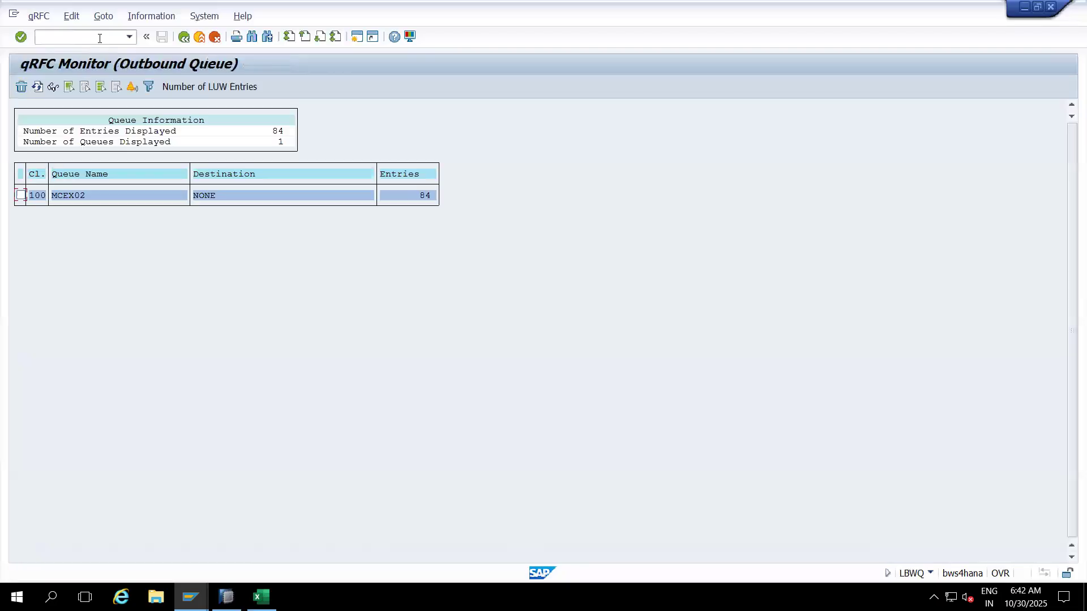
left_click(82, 198)
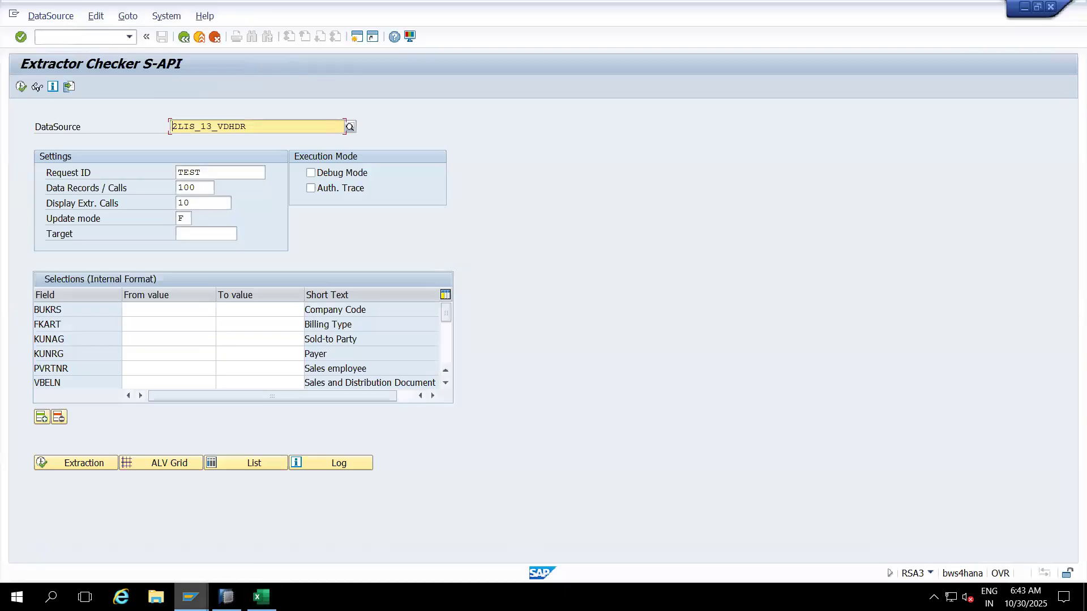
mouse_move(223, 585)
left_click(467, 537)
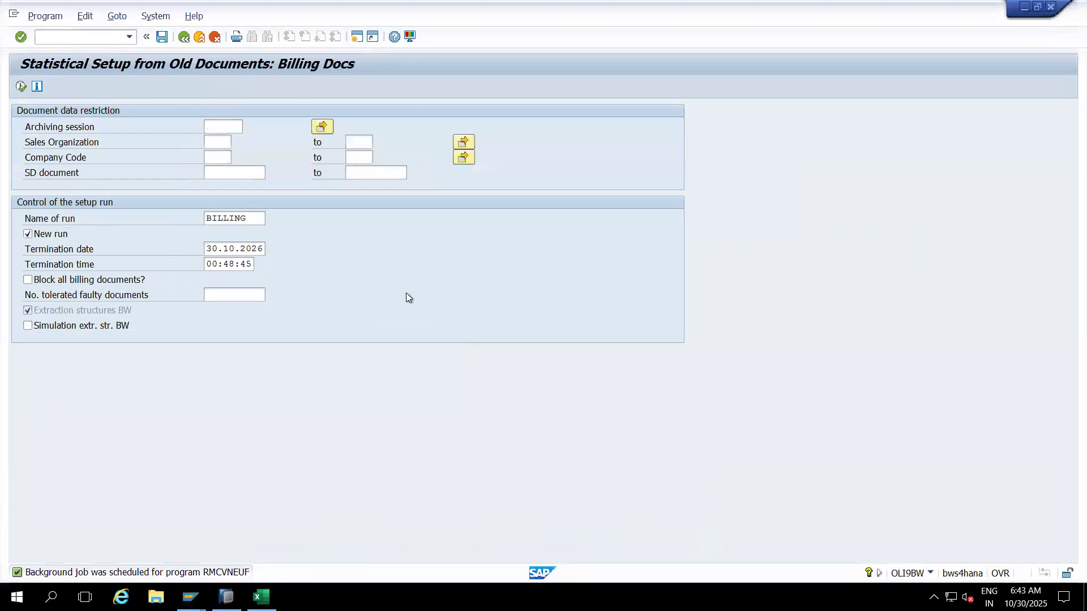
Step: Open the sales-order statistical setup with /nOLI7BW and enter /nLBWG as the next transaction
left_click(74, 36)
type("/nOLI")
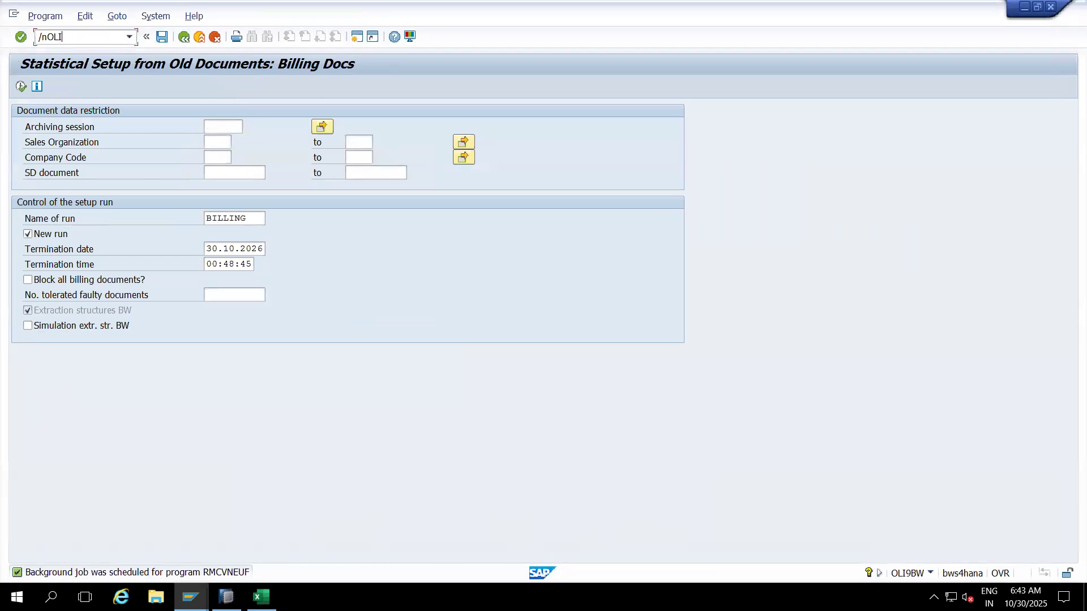
type("7BW")
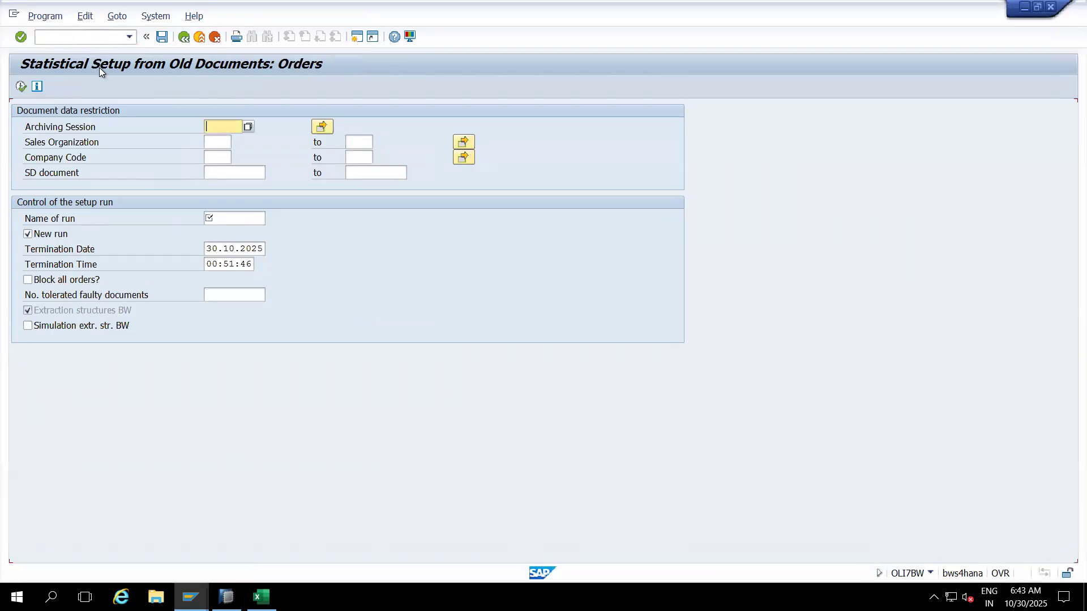
left_click(75, 36)
type("/n")
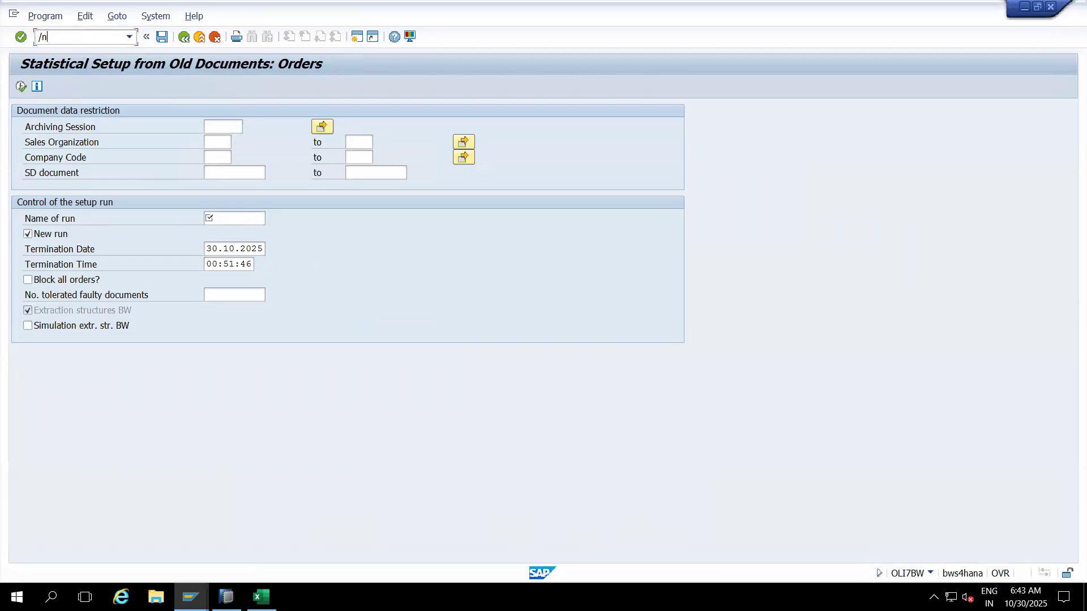
type("LBWG")
Step: In LBWG, delete the setup tables for application 11 (SD Sales BW) and confirm the deletion
key("Return")
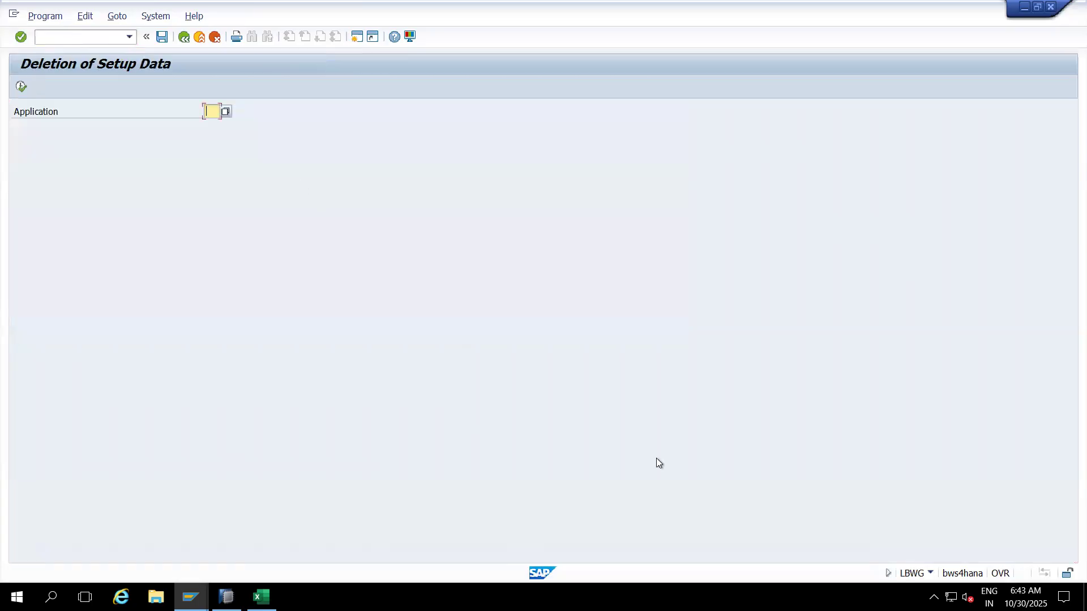
left_click(225, 112)
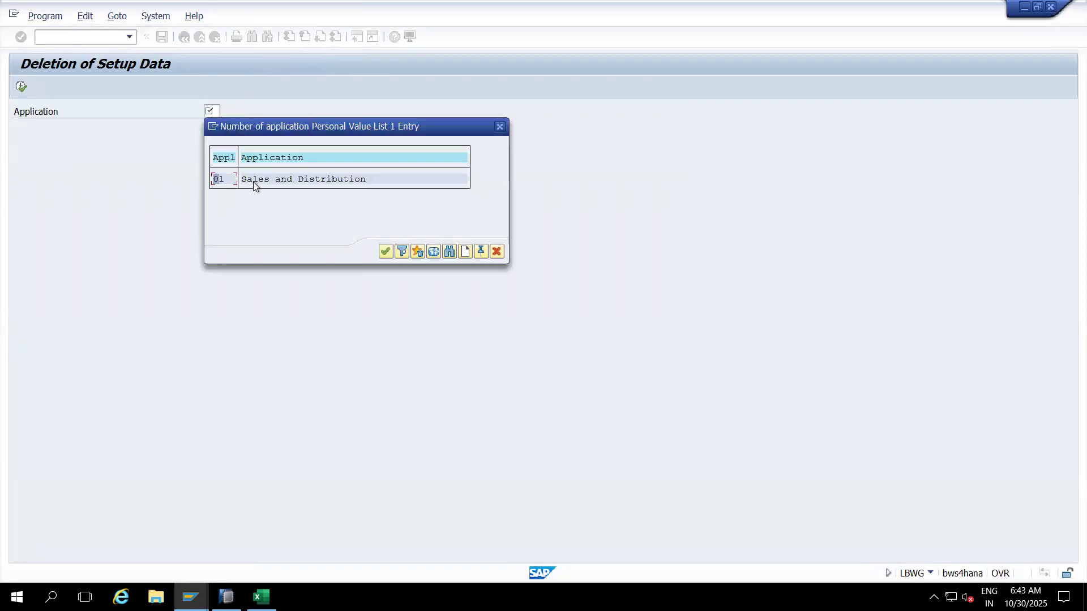
left_click(435, 252)
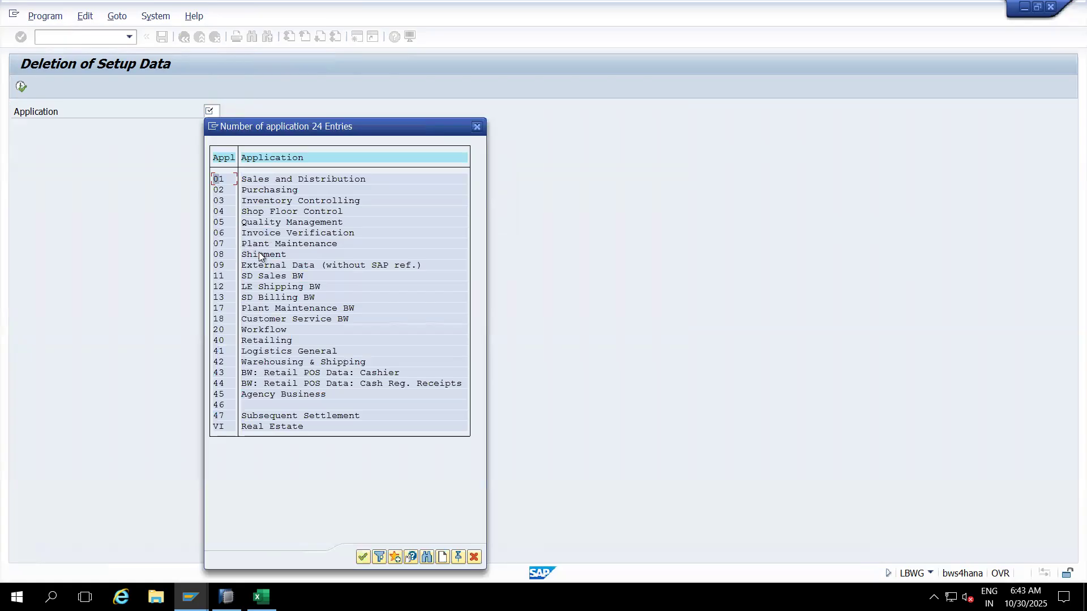
left_click(250, 277)
double_click(249, 277)
left_click(20, 87)
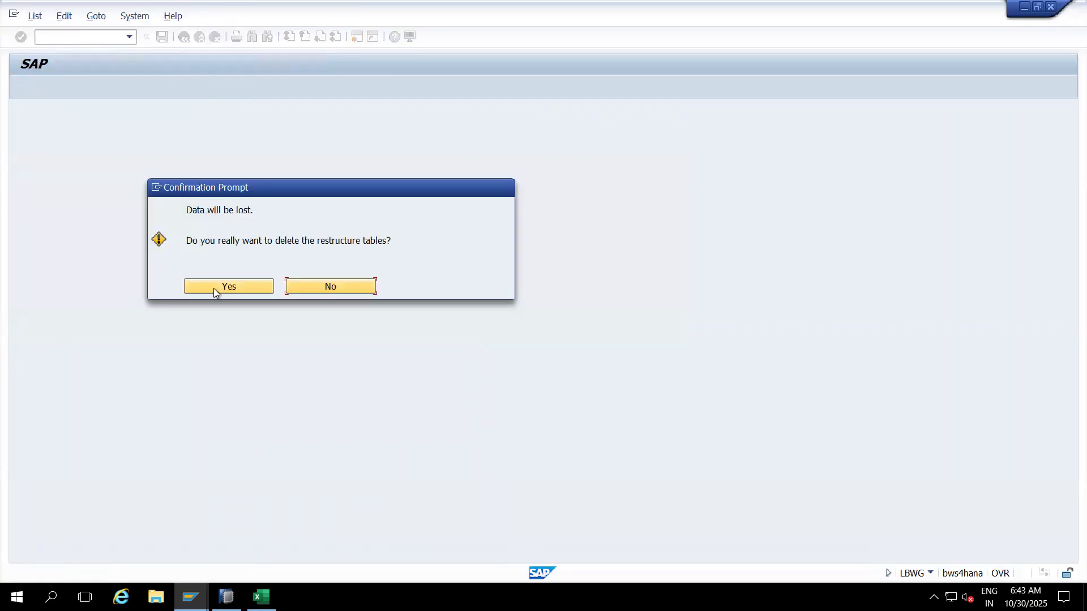
left_click(214, 289)
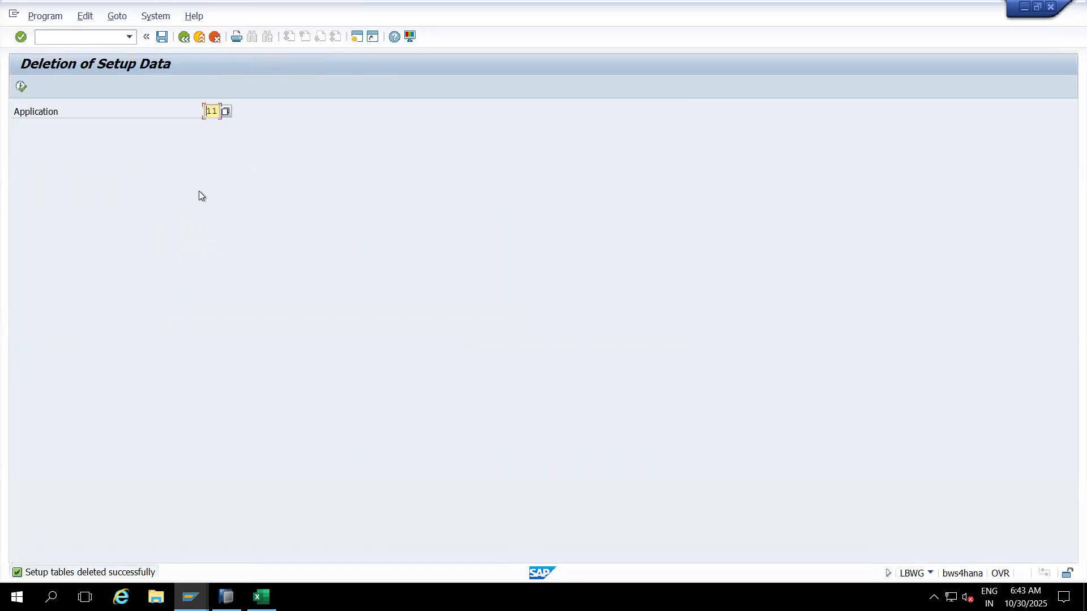
left_click(90, 38)
Step: Open OLI7BW and enter ORDERS as the run name with termination date 30.10.2026
type("/nOLI7BW")
key("Return")
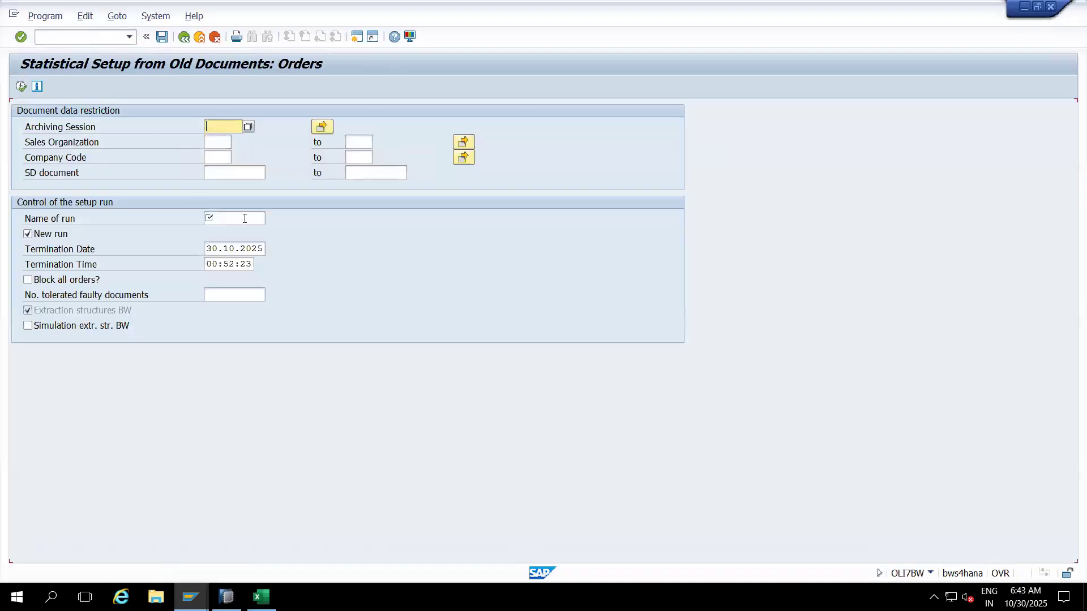
left_click(245, 219)
type("ORDERS")
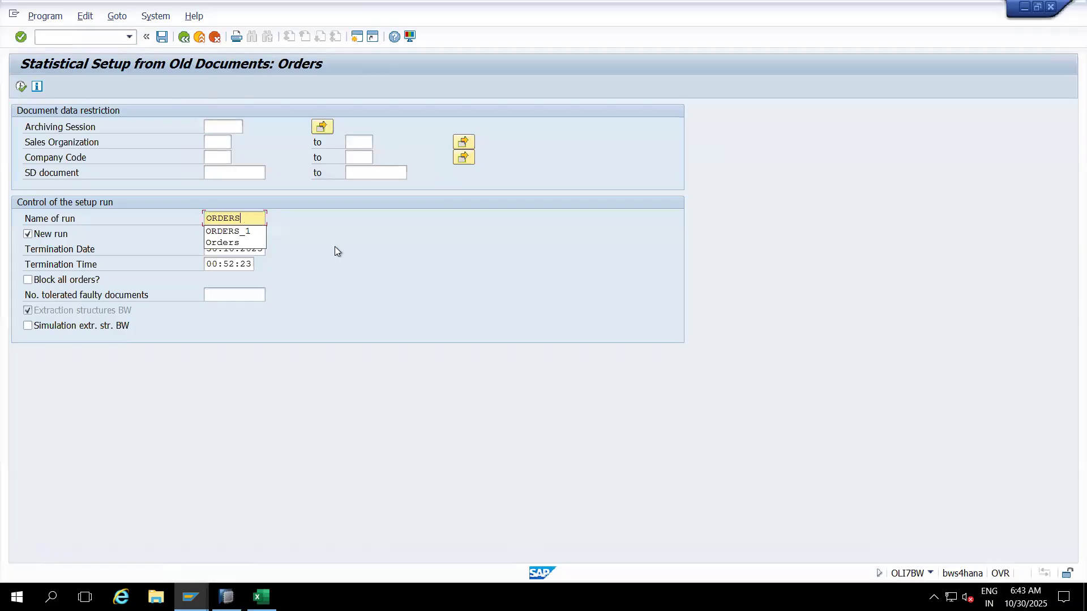
key("Escape")
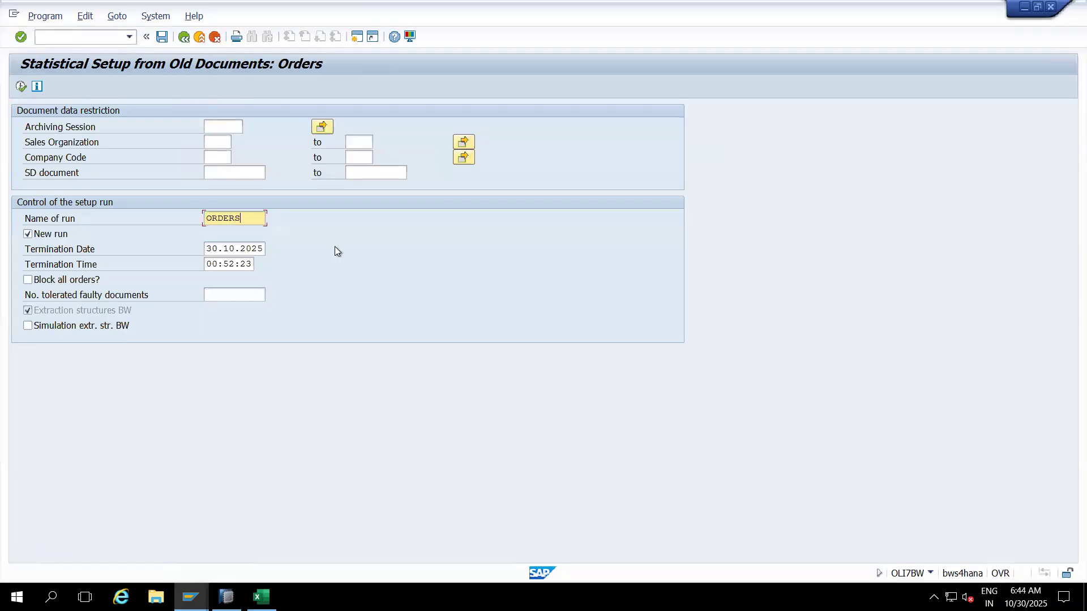
left_click(258, 249)
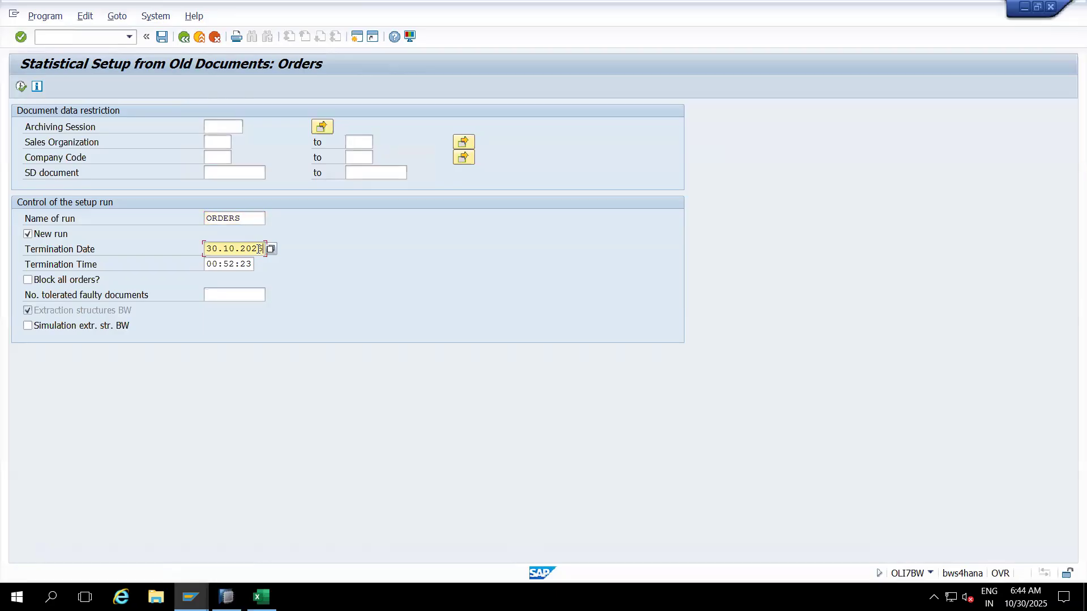
Step: Schedule the ORDERS setup run as an immediate background job
left_click(31, 18)
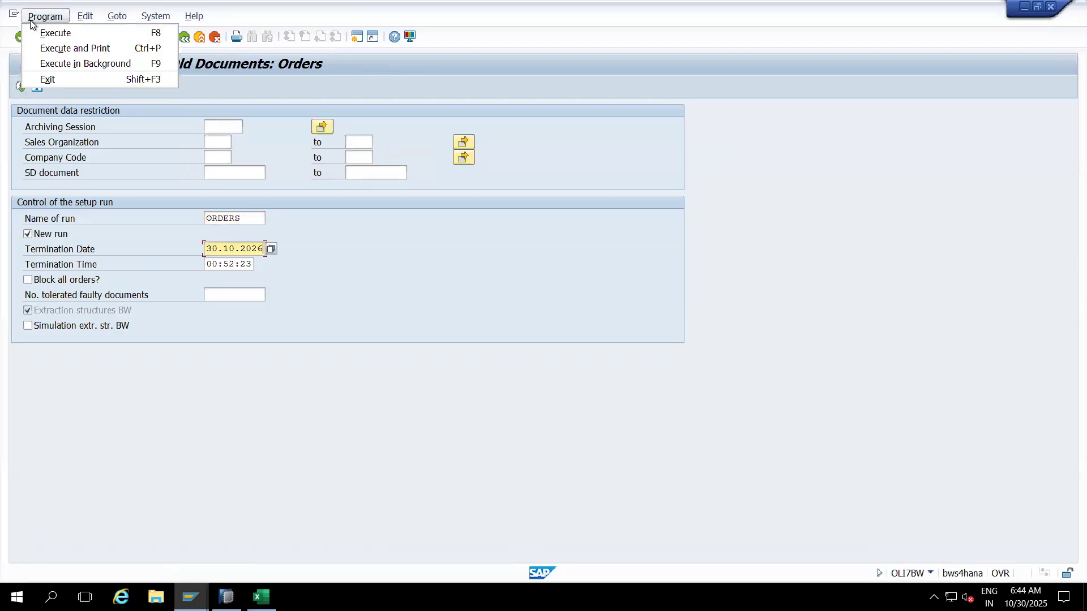
left_click(57, 64)
left_click(340, 311)
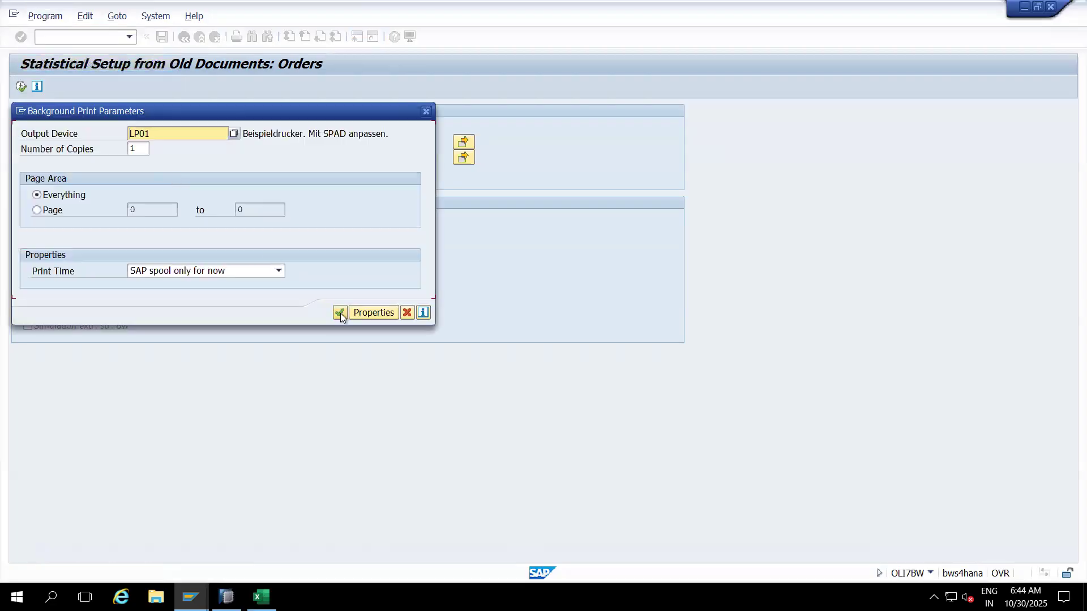
left_click(73, 151)
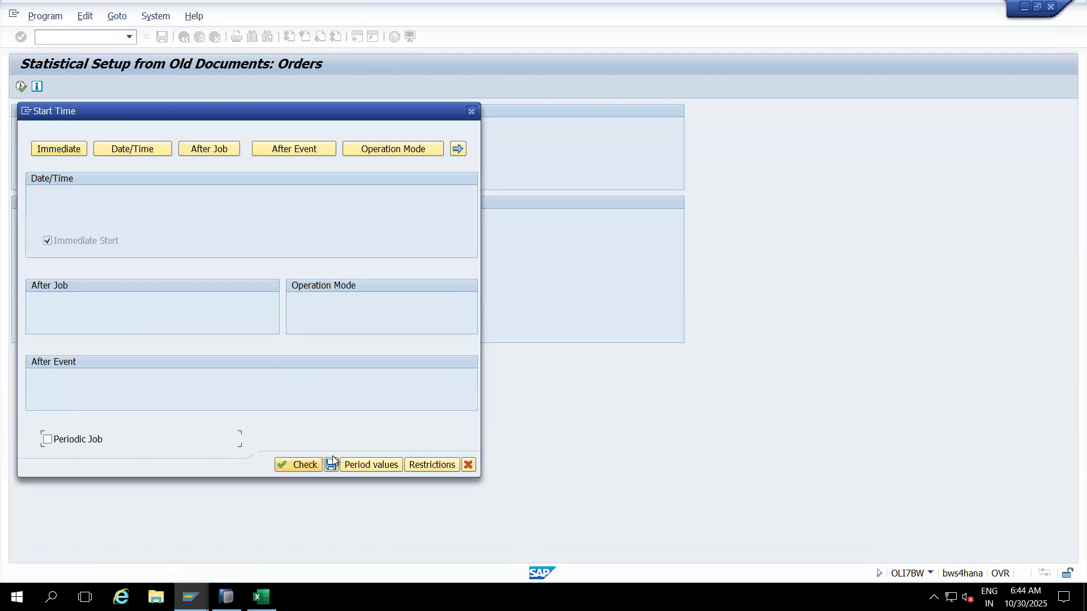
left_click(331, 464)
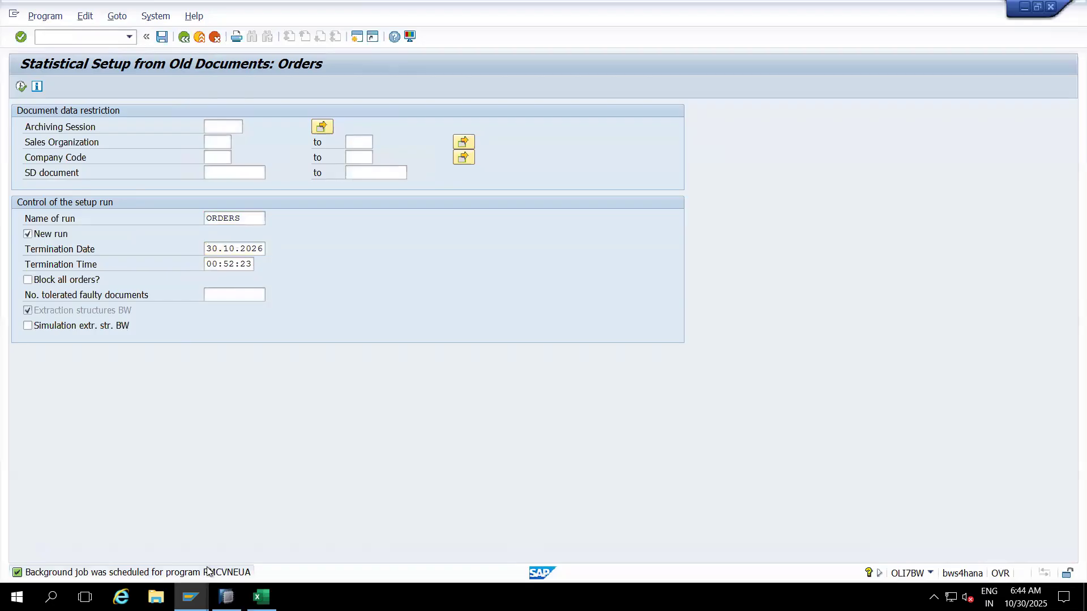
Step: Copy the program name RMCVNEUA from the job-scheduled message details
double_click(208, 572)
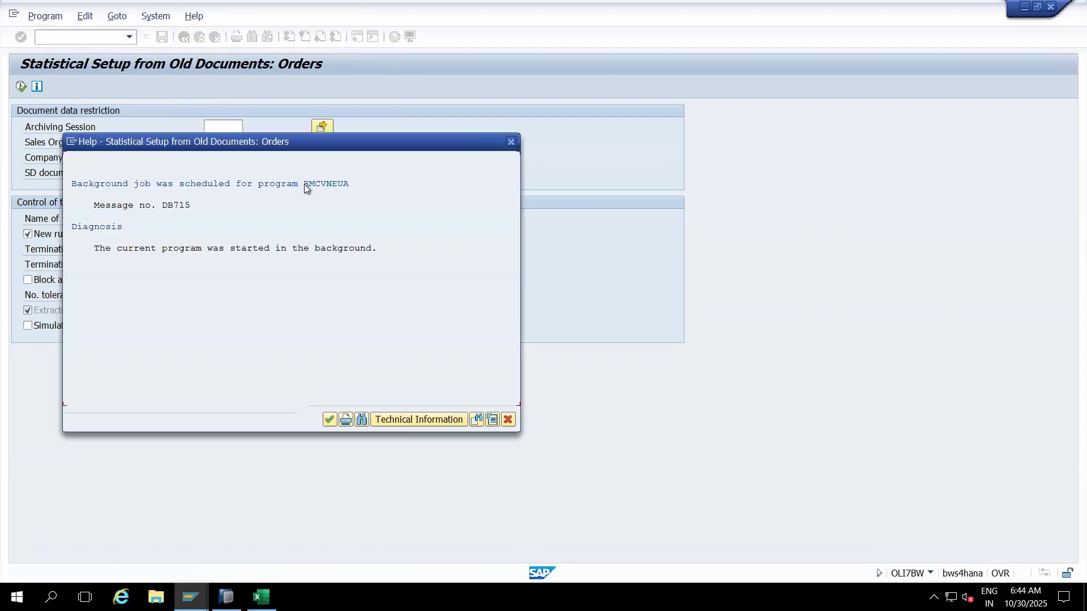
key("ctrl+y")
left_click_drag(304, 183, 351, 184)
key("ctrl+c")
left_click(507, 419)
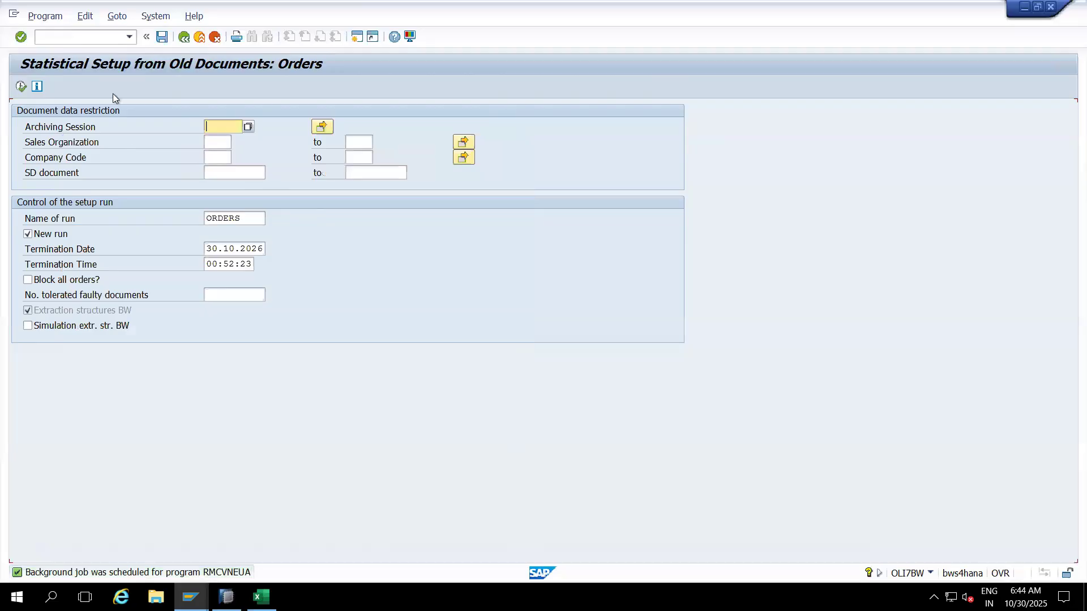
Step: List SM37 jobs matching RMCVNEUA, see it canceled, then return to the Extractor Checker window
left_click(83, 37)
type("/nsm37")
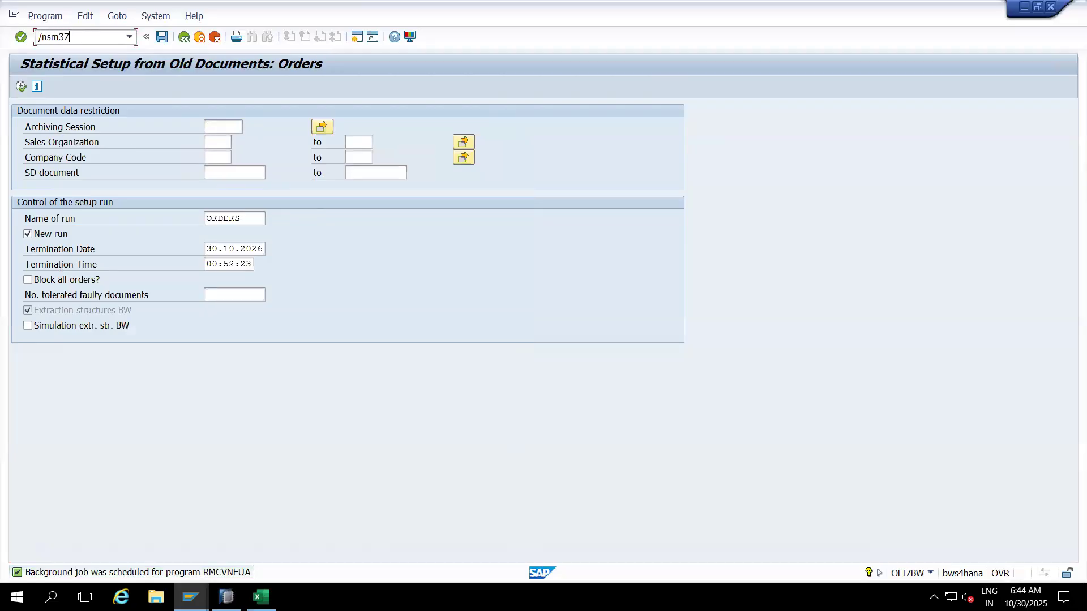
key("Return")
type("RMCVNEUJA*")
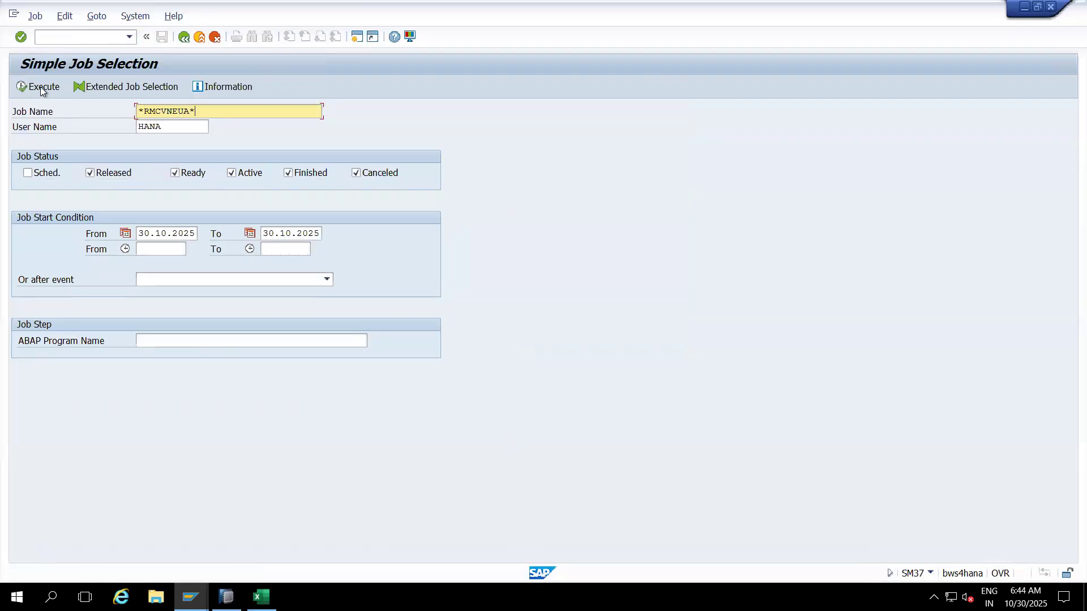
left_click(40, 86)
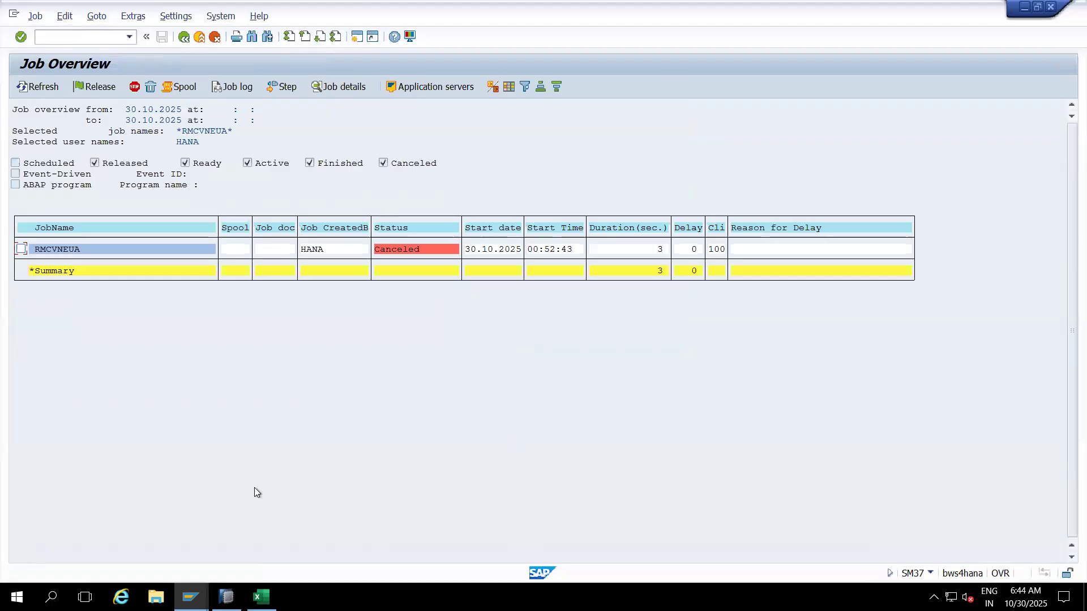
mouse_move(190, 597)
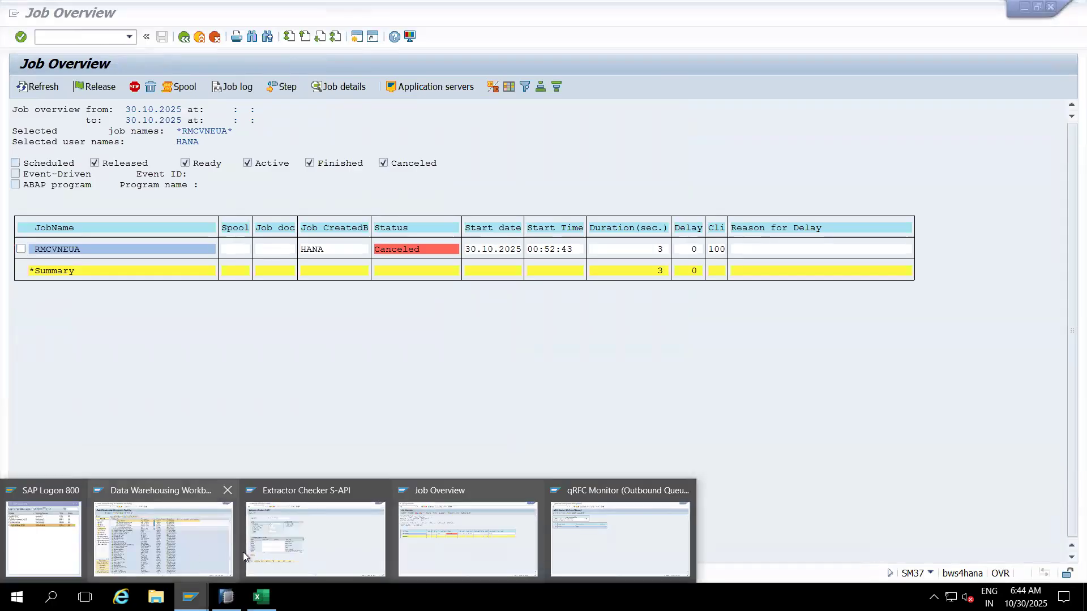
left_click(314, 561)
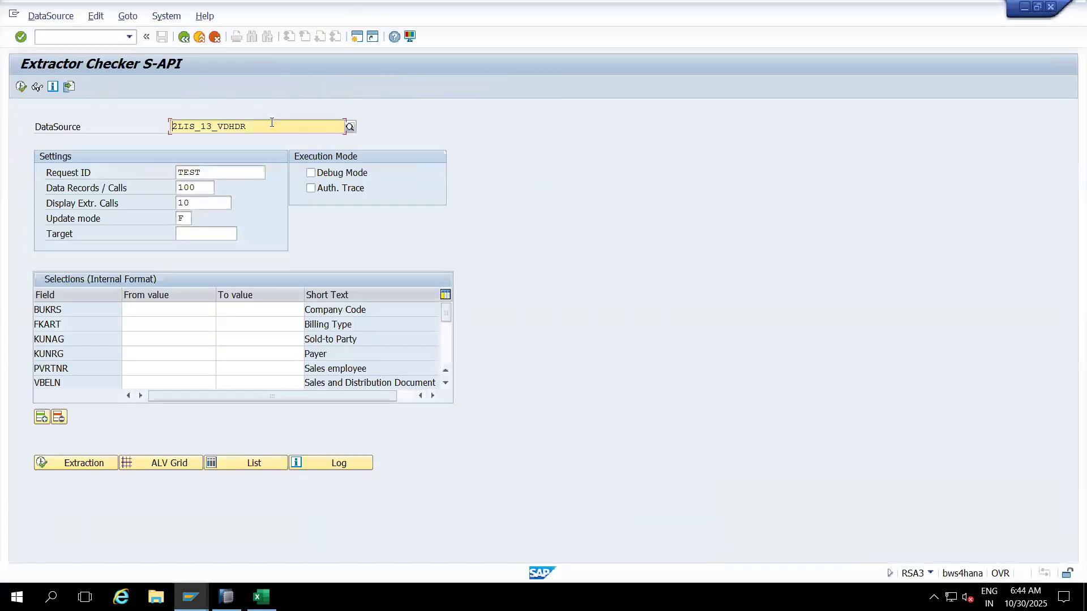
Step: Test-extract DataSource 2LIS_11_VAHDR, returning 4 records
key("BackSpace")
key("BackSpace")
key("BackSpace")
key("BackSpace")
key("BackSpace")
key("BackSpace")
key("BackSpace")
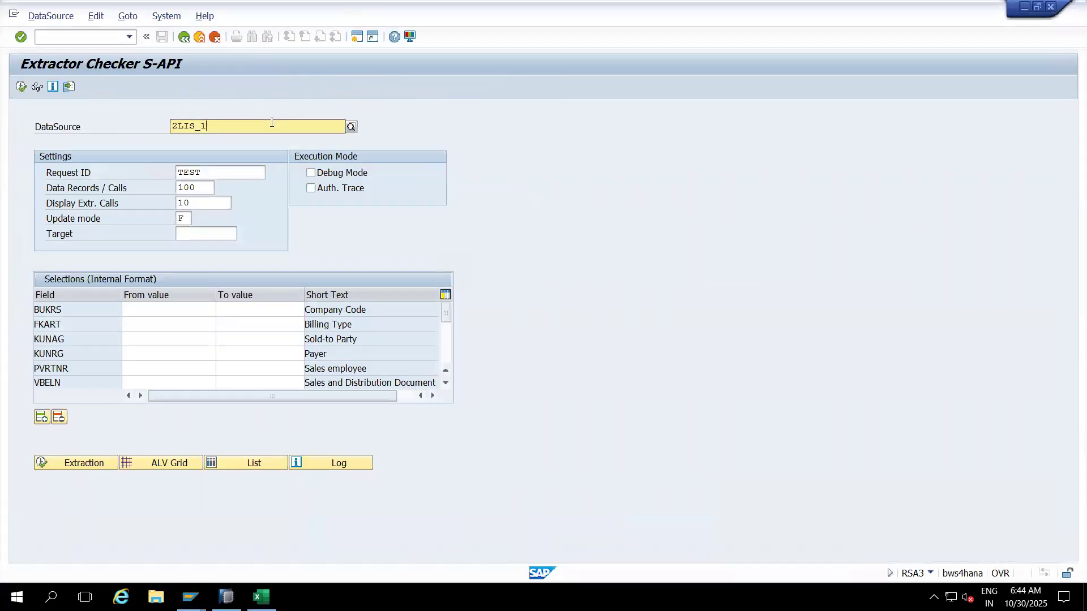
type("1_VAHDR")
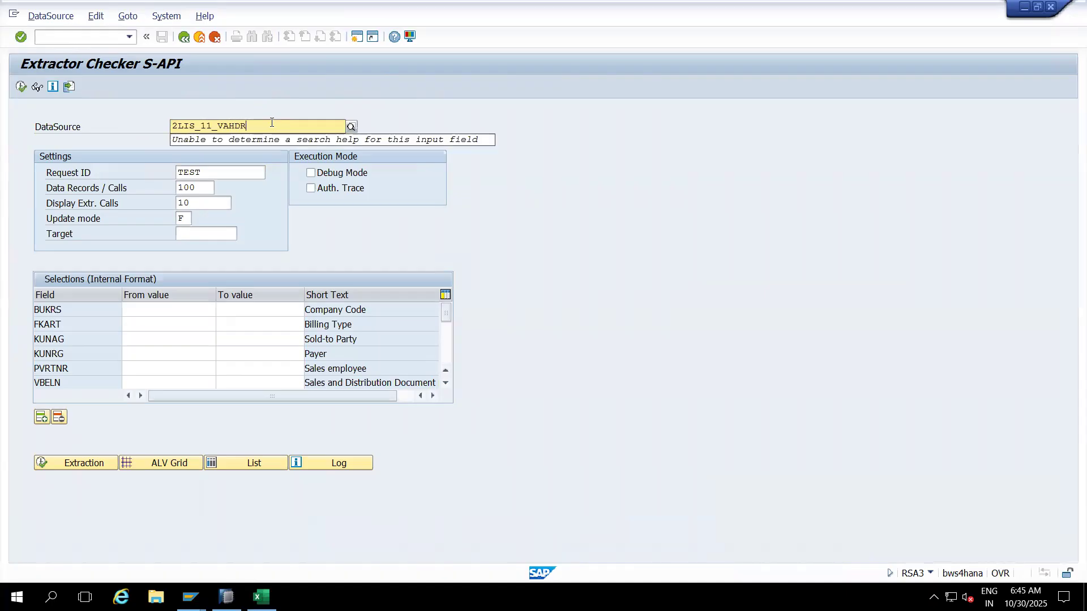
key("Return")
left_click(21, 87)
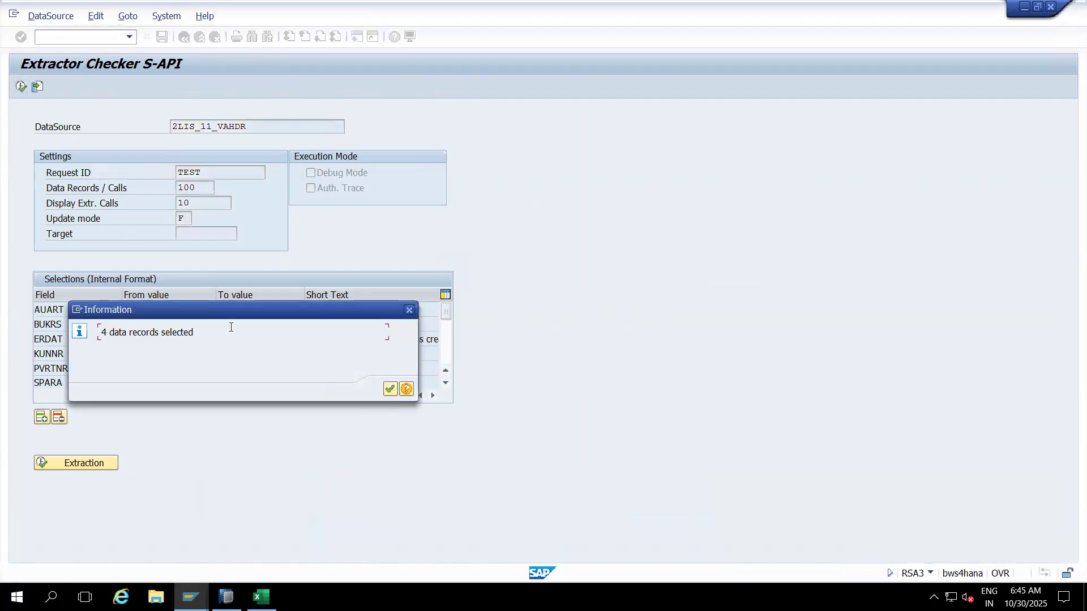
left_click(389, 389)
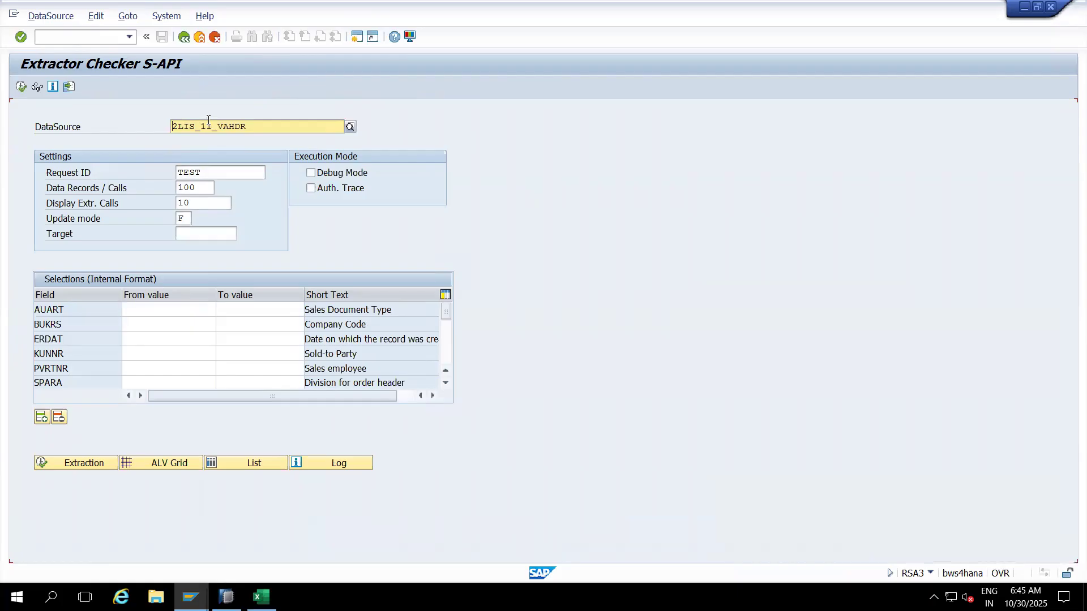
Step: Test-extract DataSource 2LIS_11_VAITM, returning 4 records
left_click(257, 130)
key("BackSpace")
key("BackSpace")
key("BackSpace")
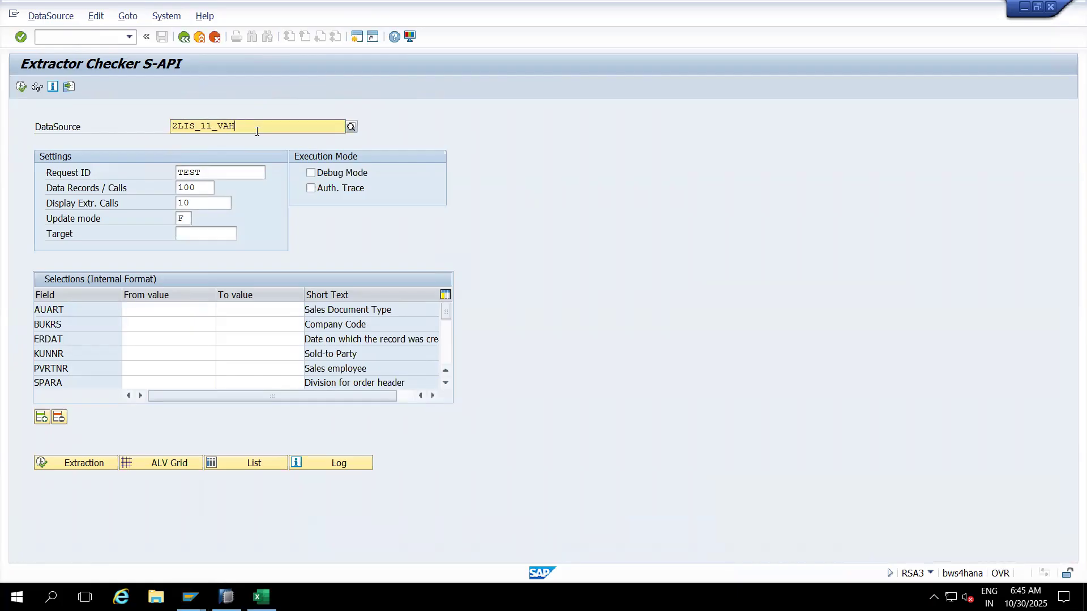
type("ITM")
left_click(21, 87)
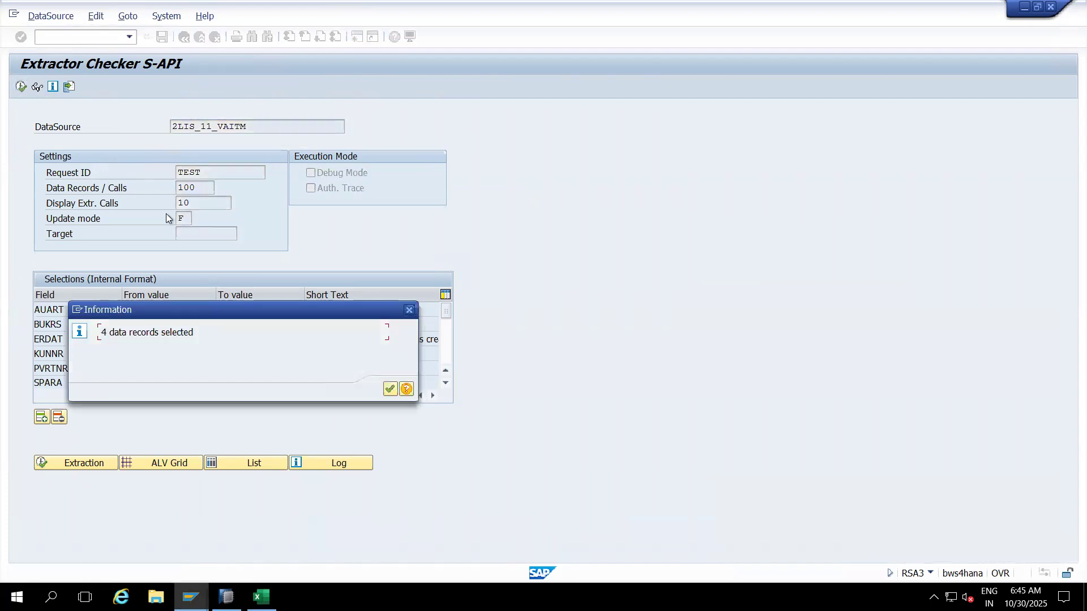
left_click(390, 391)
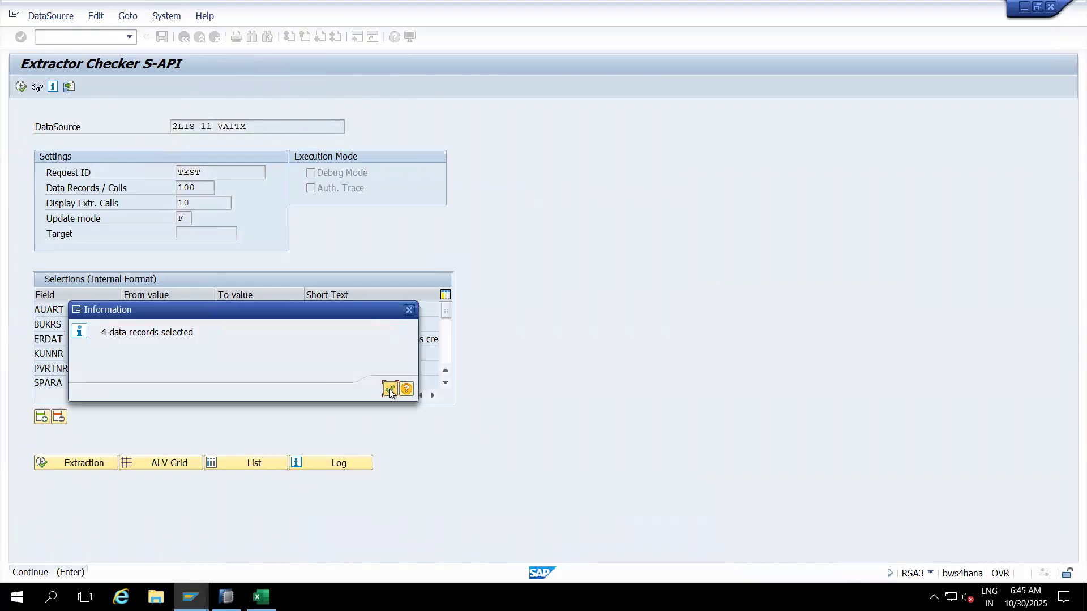
Step: Test-extract DataSource 2LIS_11_VASCL, returning 7 records
key("BackSpace")
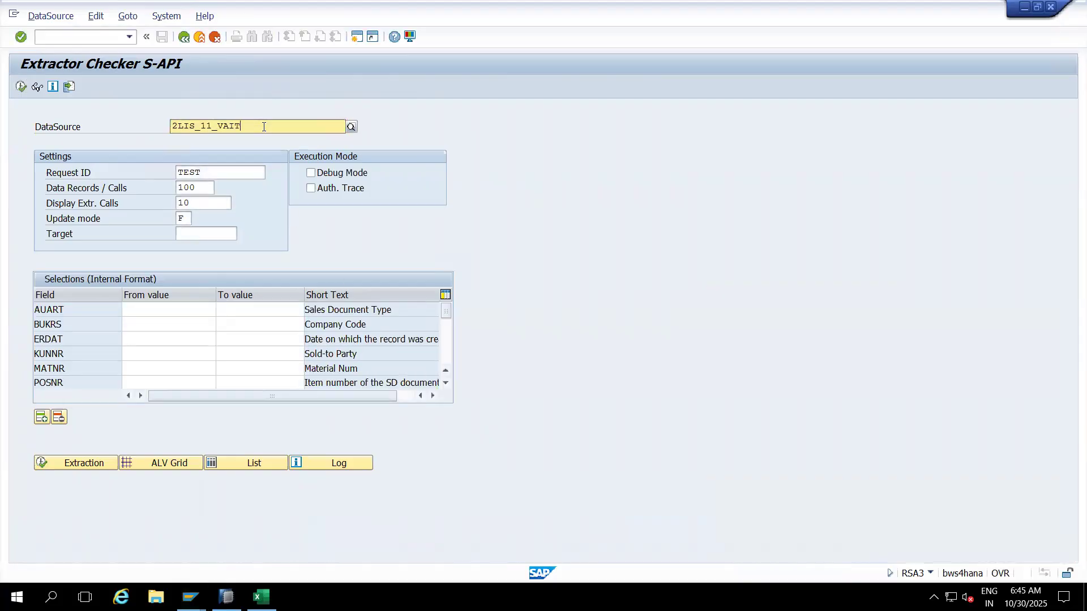
type("SCL")
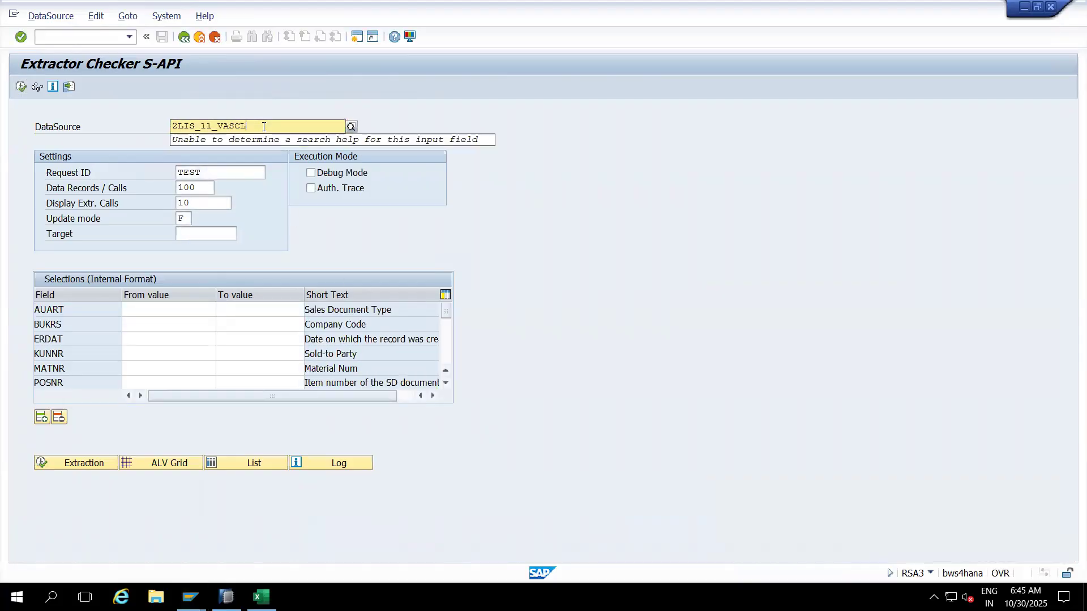
key("Return")
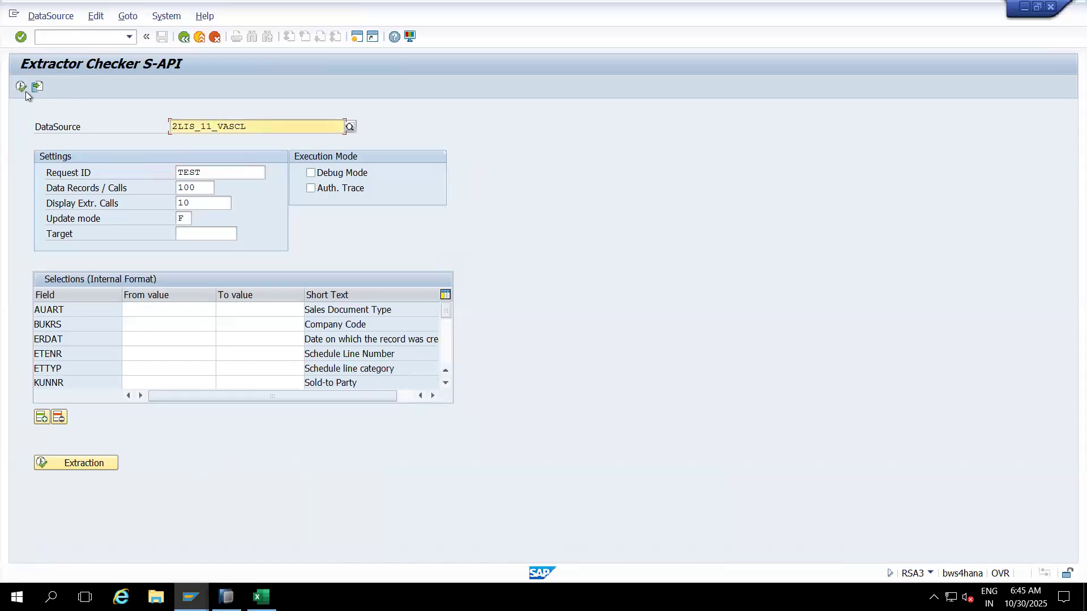
left_click(24, 88)
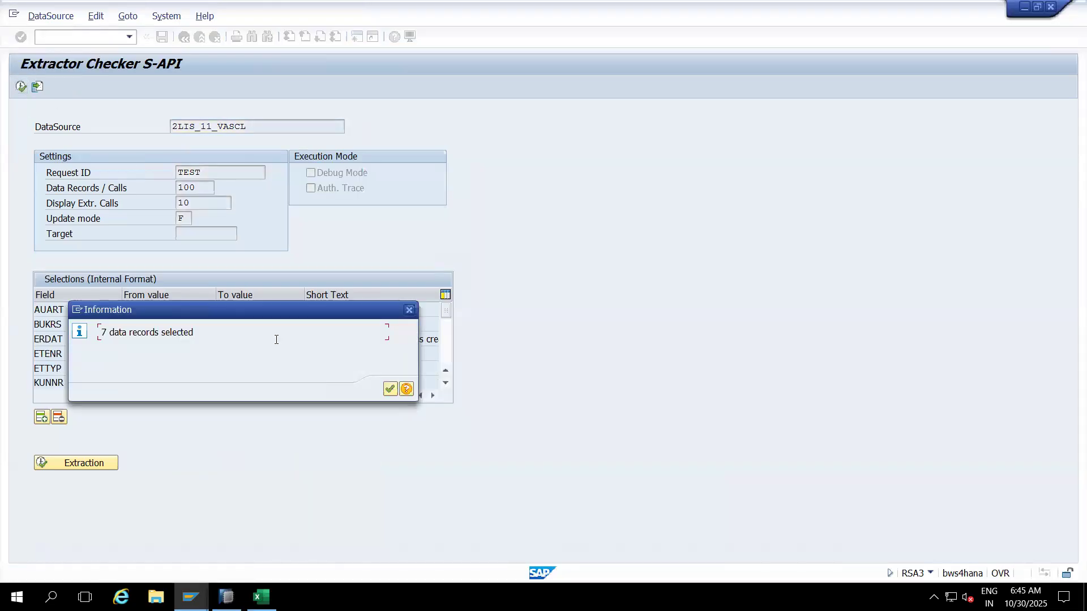
left_click(390, 389)
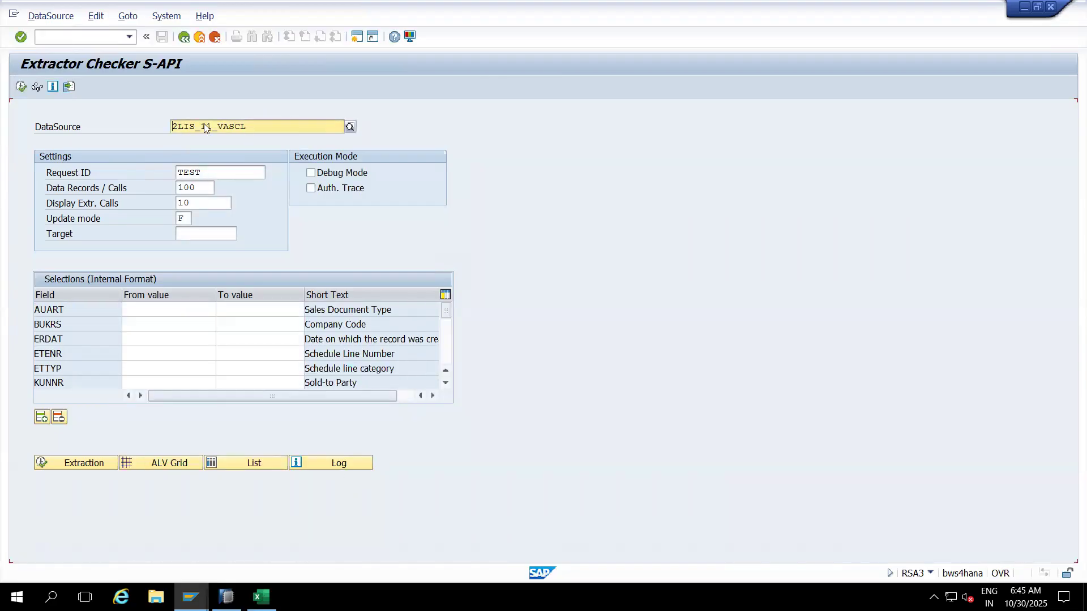
left_click(260, 125)
Step: Check the three Sales Orders DataSources and OLI7BW in Excel, then select 2LIS_11_VASCL in SAP GUI
left_click(261, 597)
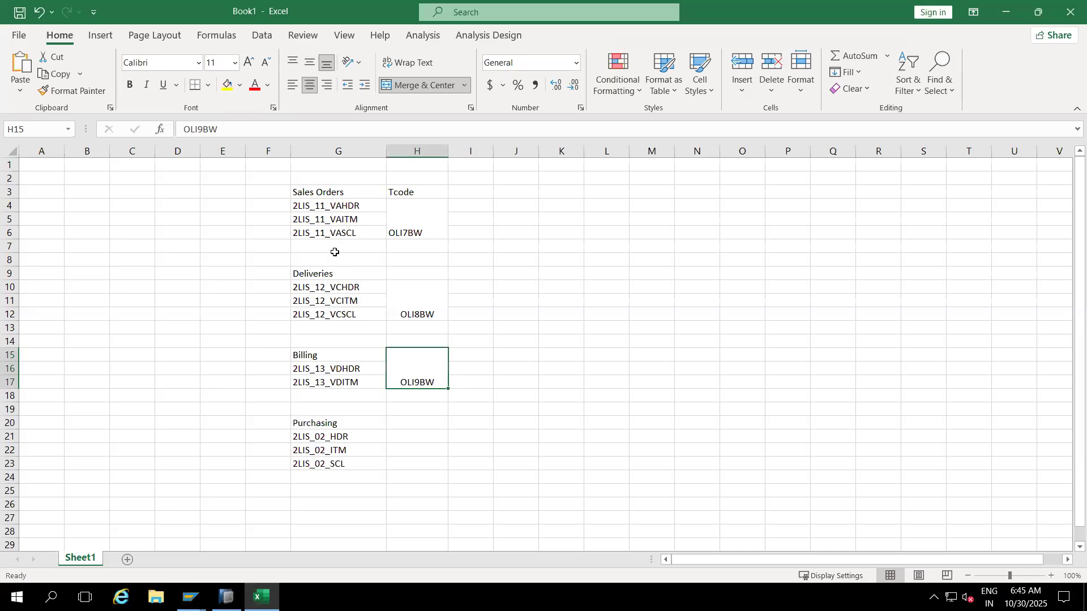
left_click_drag(327, 209, 328, 232)
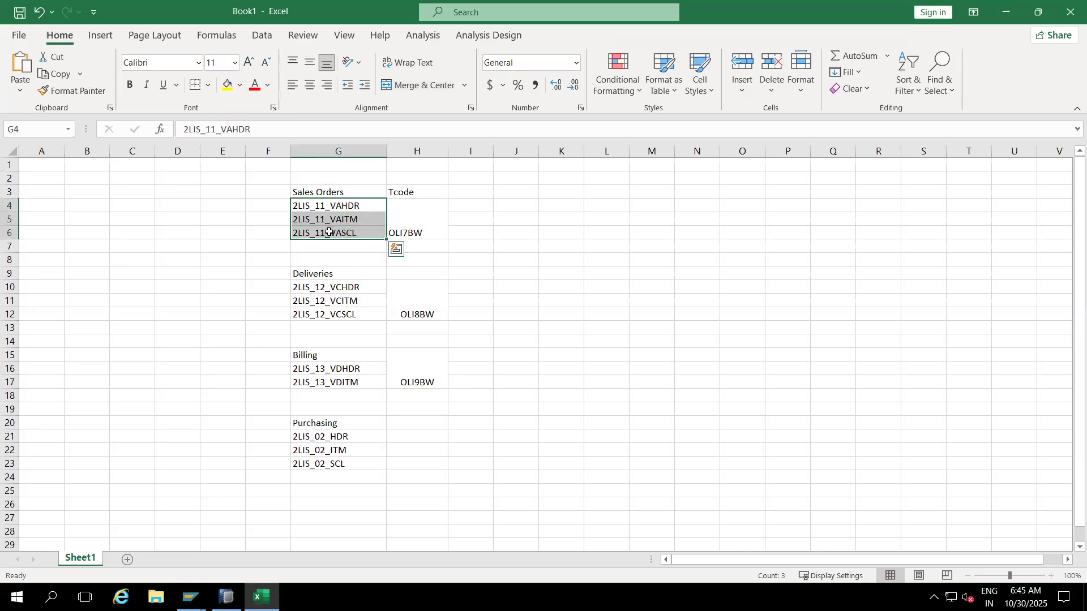
left_click(410, 210)
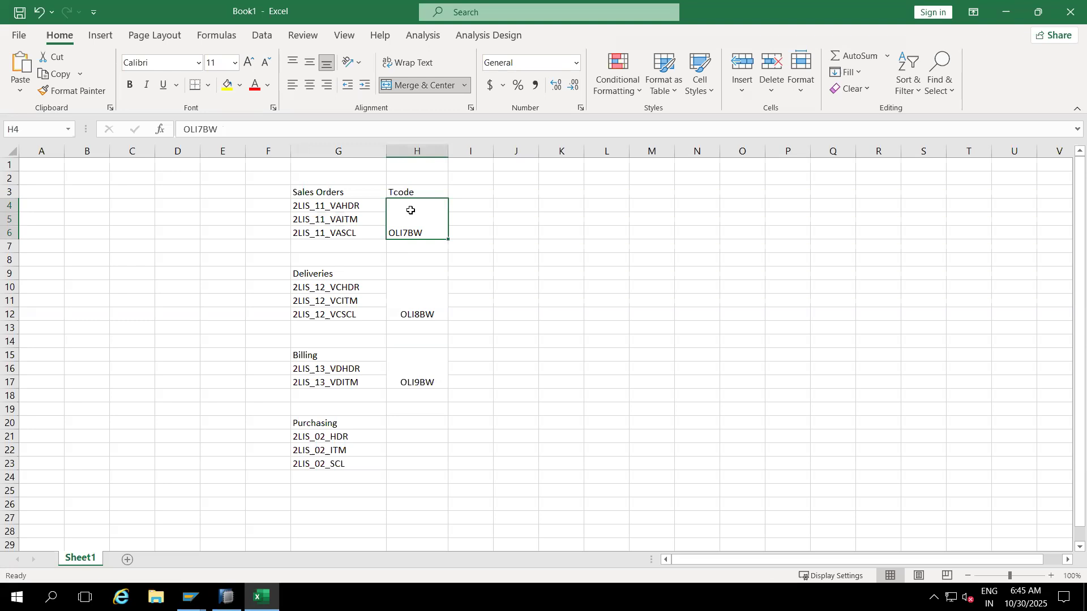
key("alt+Tab")
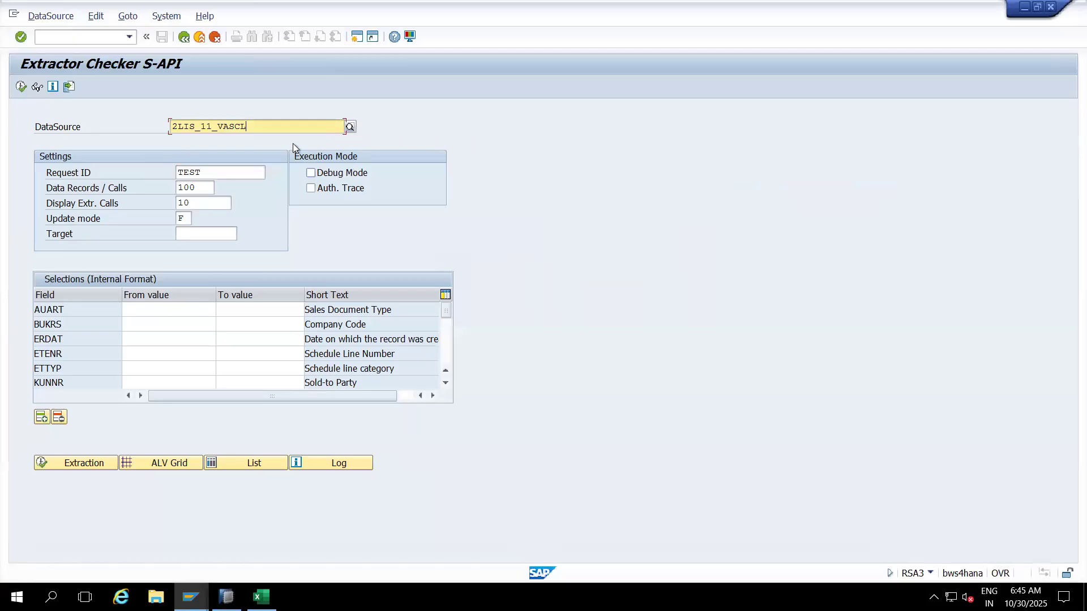
left_click_drag(261, 126, 162, 128)
key("ctrl+c")
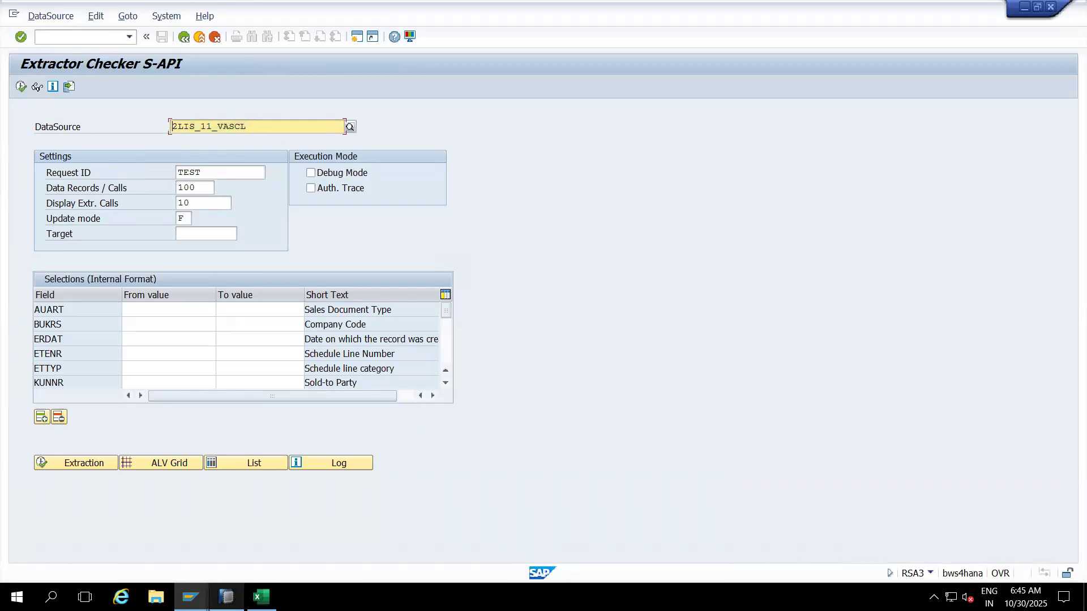
key("alt+Tab")
Step: Add DataSource 2LIS_11_VASCL from S4HCLNT100 to the ZDF_BILLING data flow
left_click(362, 82)
key("ctrl+a")
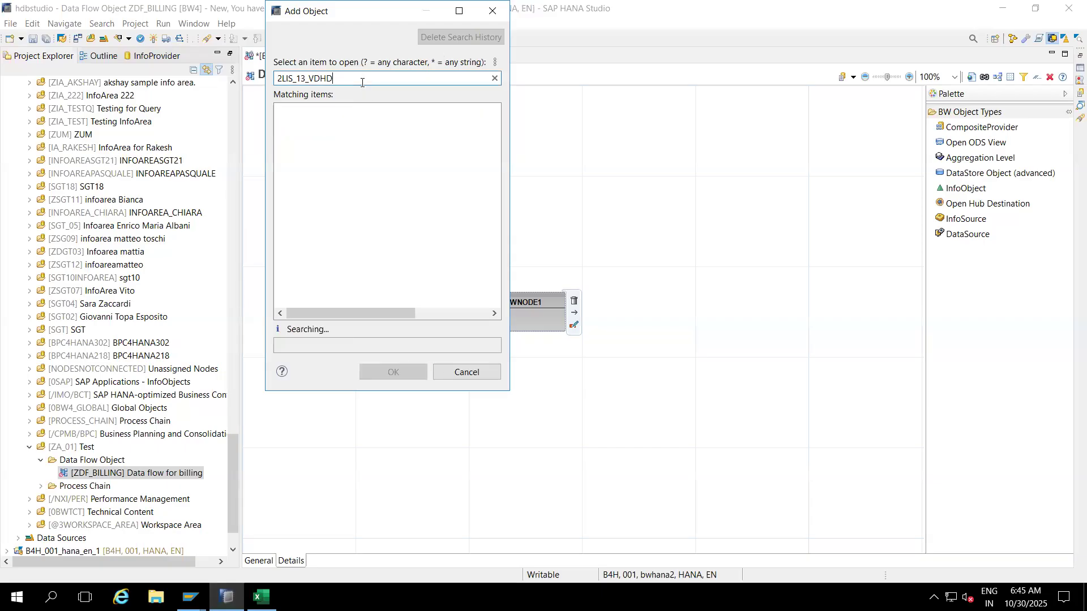
key("ctrl+v")
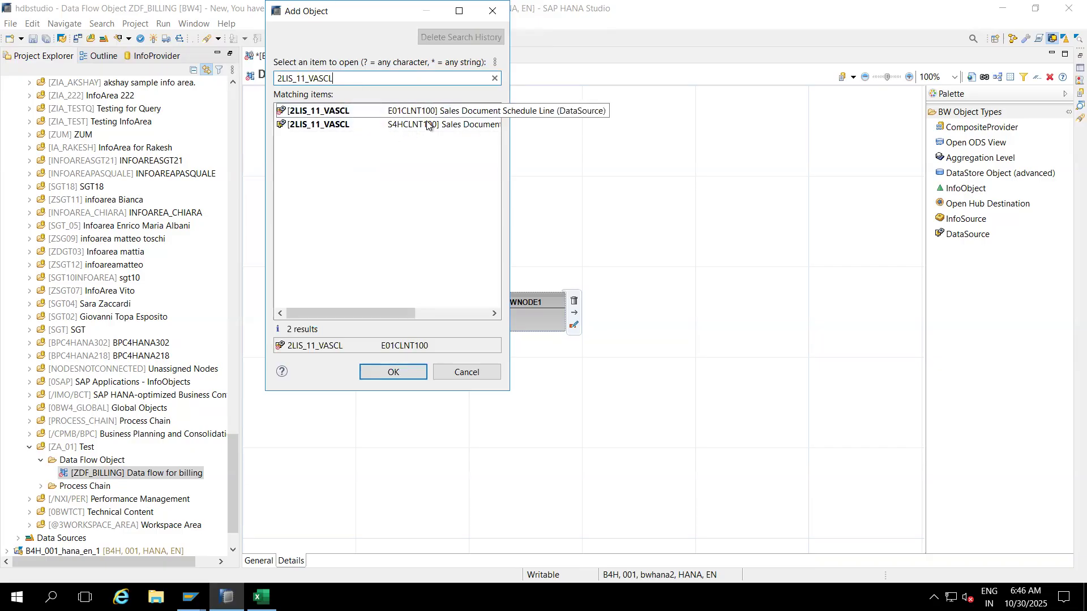
left_click(324, 128)
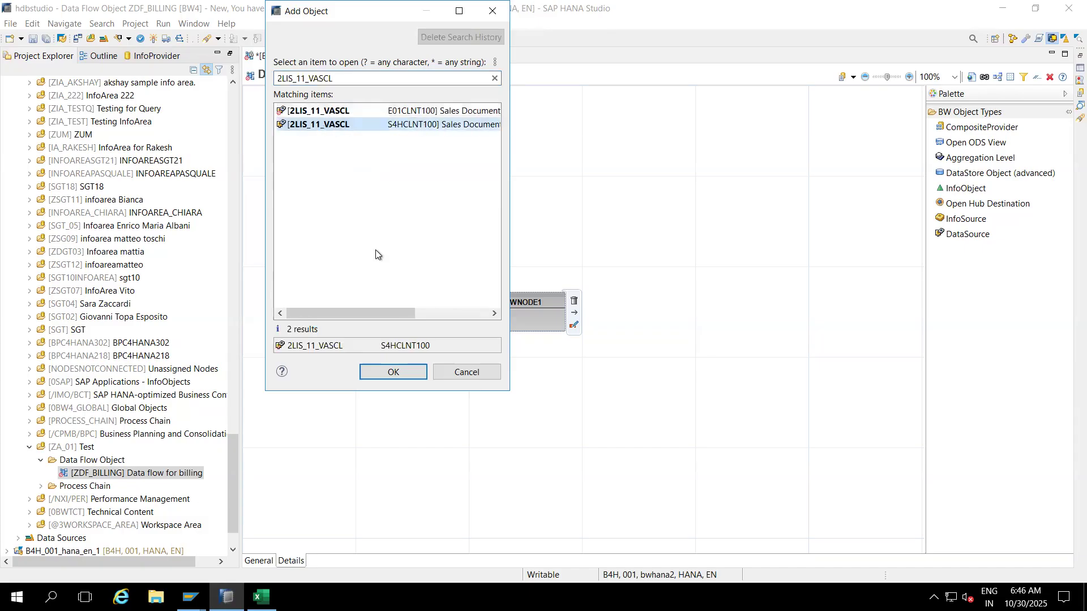
left_click(388, 372)
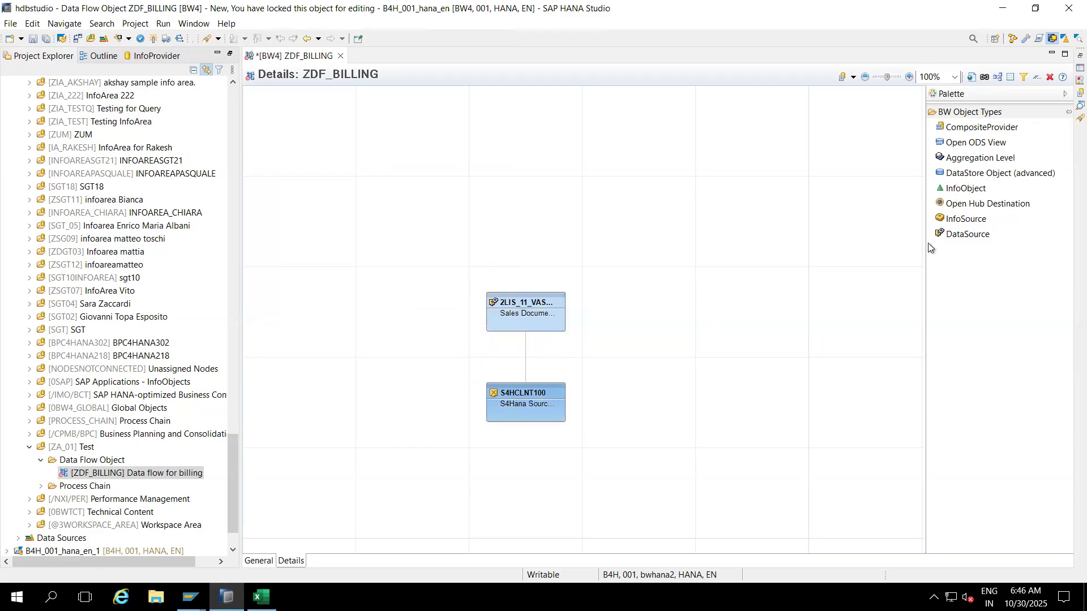
Step: Place a new DataStore Object (advanced) node above it, keeping the default name NEWNODE1
left_click(959, 173)
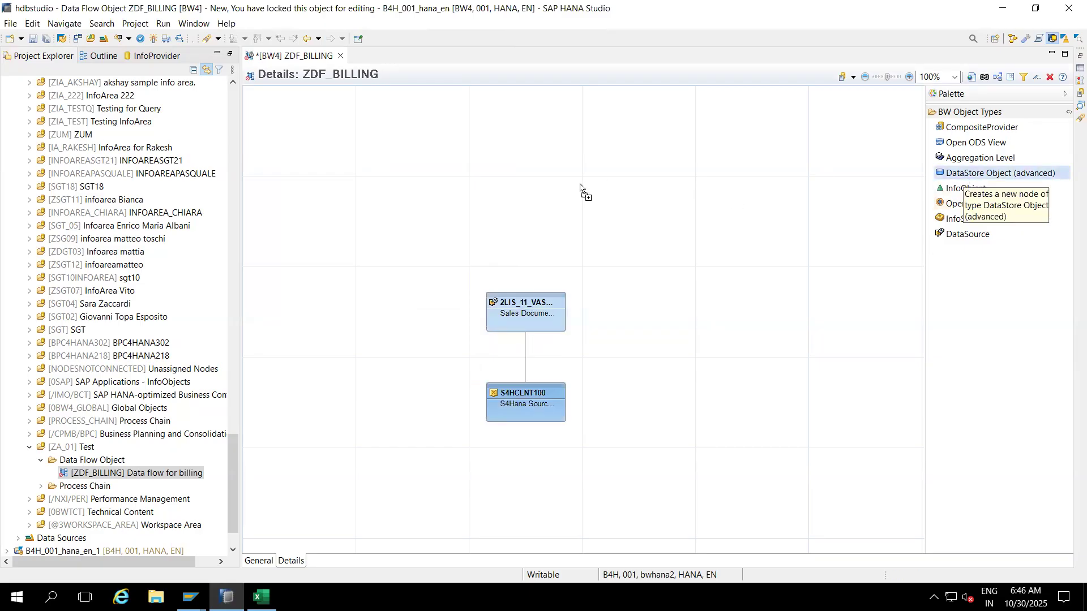
left_click(506, 187)
left_click(611, 209)
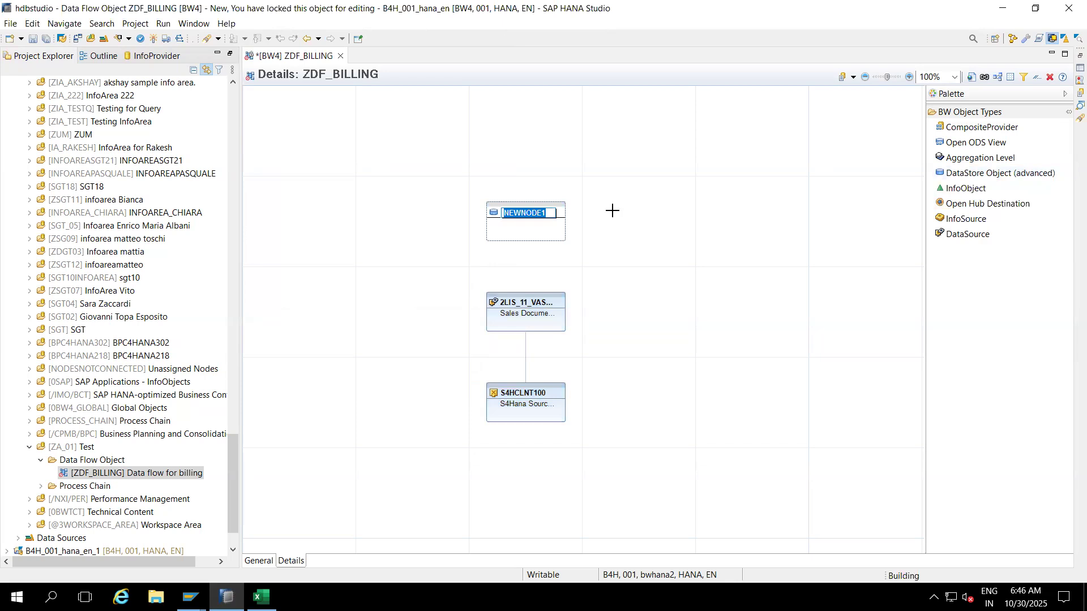
left_click(519, 213)
Step: From NEWNODE1, create ADSO ZADSSCL 'Sales Schedule ADSO' using 2LIS_11_VASCL (S4HCLNT100) as template
right_click(519, 213)
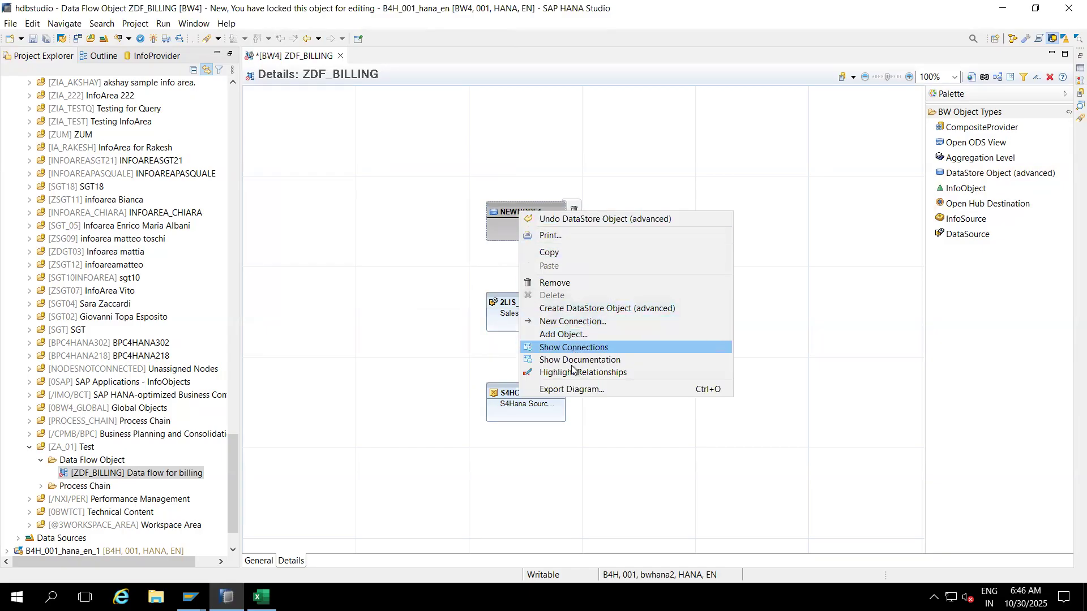
left_click(592, 309)
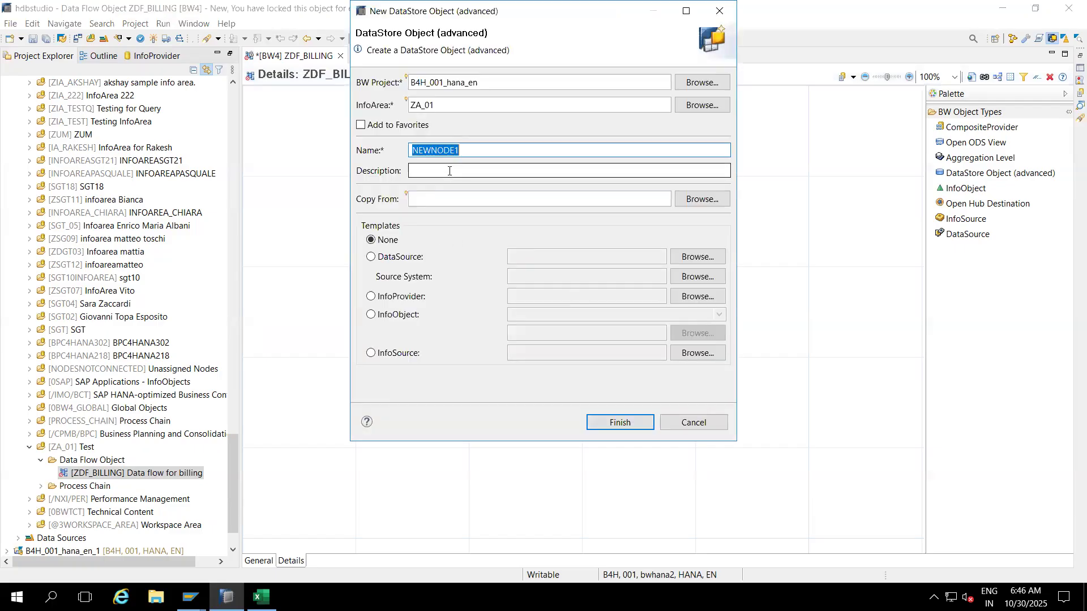
type("ZADSSCL")
left_click(447, 166)
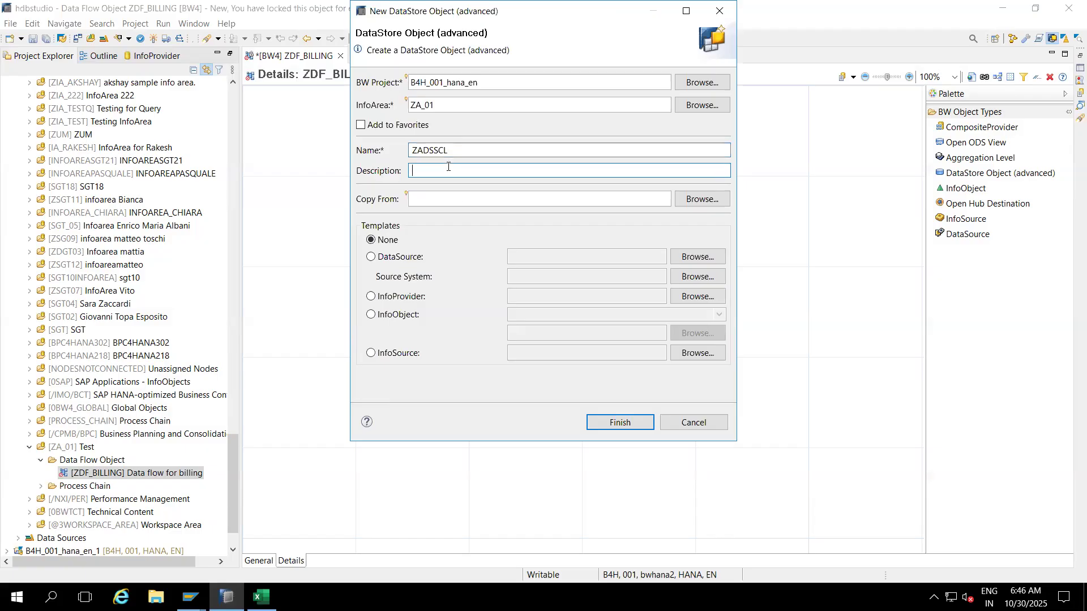
type("Sales Schedule ADSO")
left_click(384, 265)
left_click(519, 260)
type("2LIS")
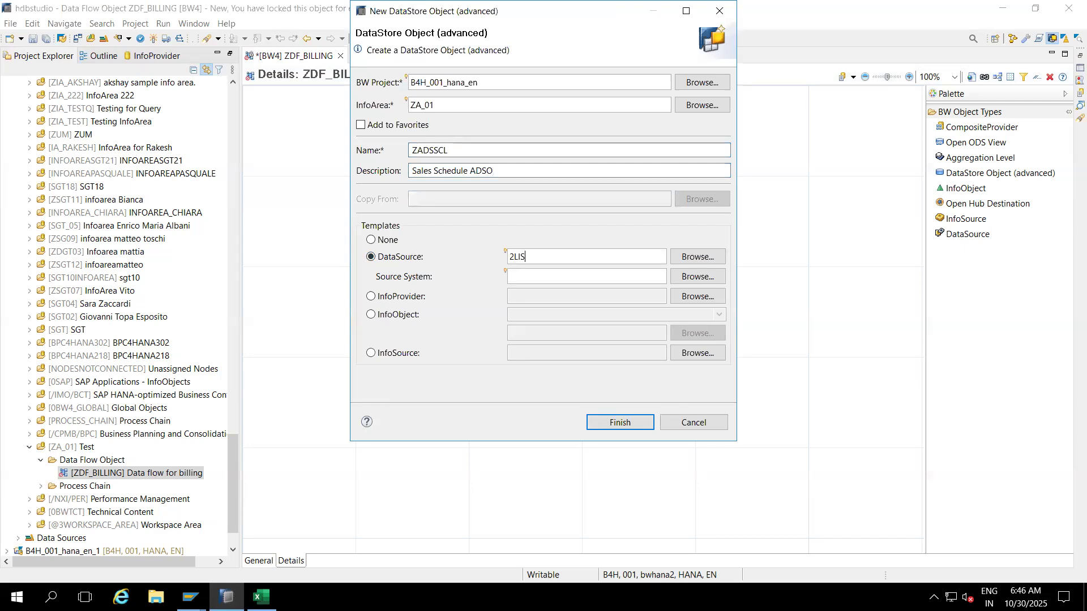
type("_11_VASCL")
left_click(695, 257)
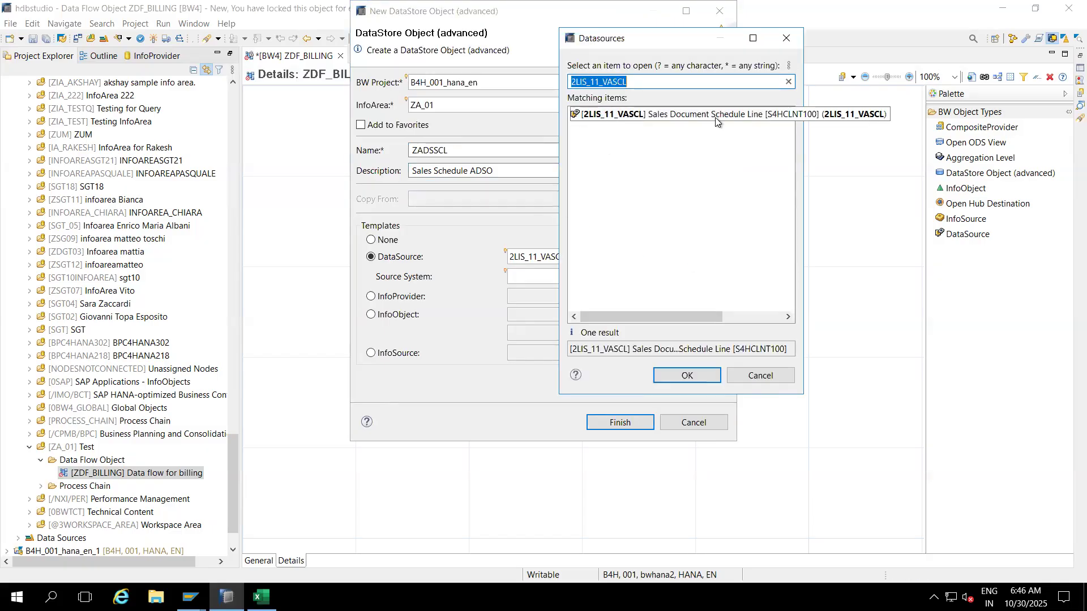
double_click(712, 113)
left_click(618, 423)
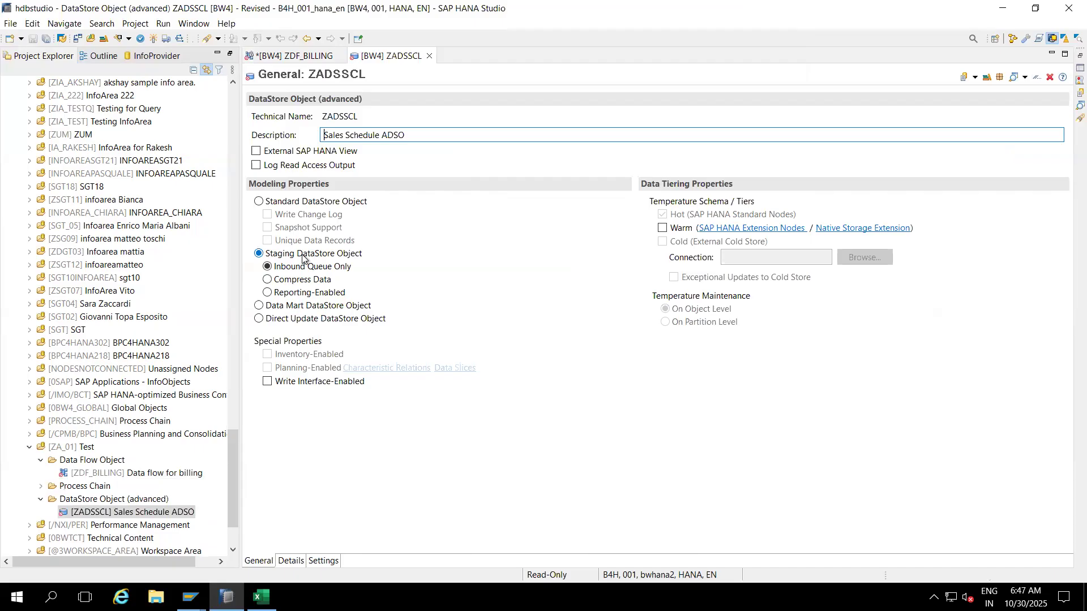
Step: Make ZADSSCL a standard ADSO with change log, key it on VBELN and POSNR, and activate it
left_click(259, 201)
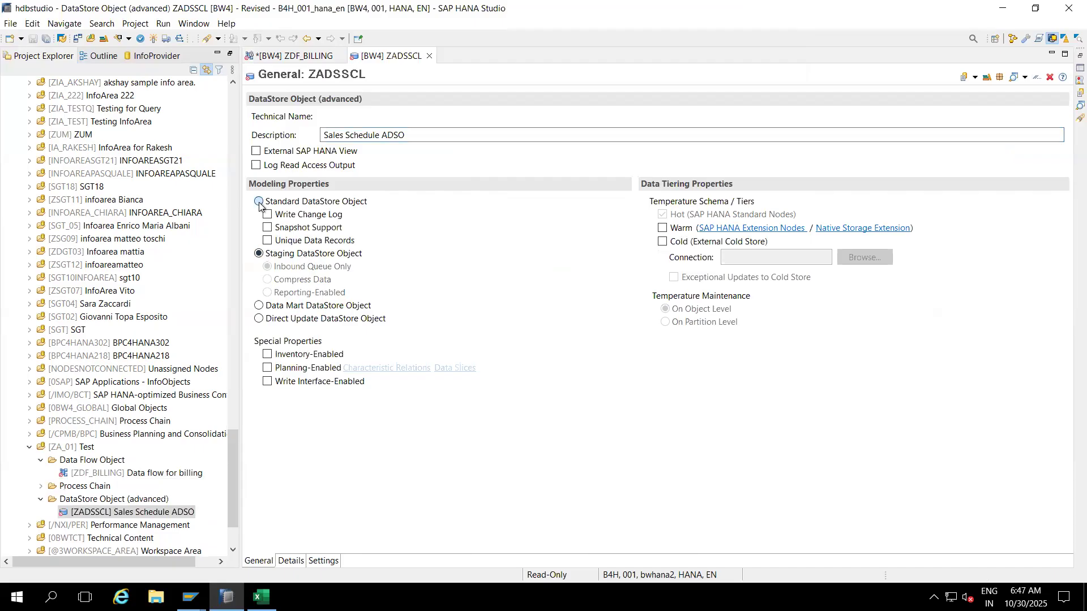
left_click(291, 561)
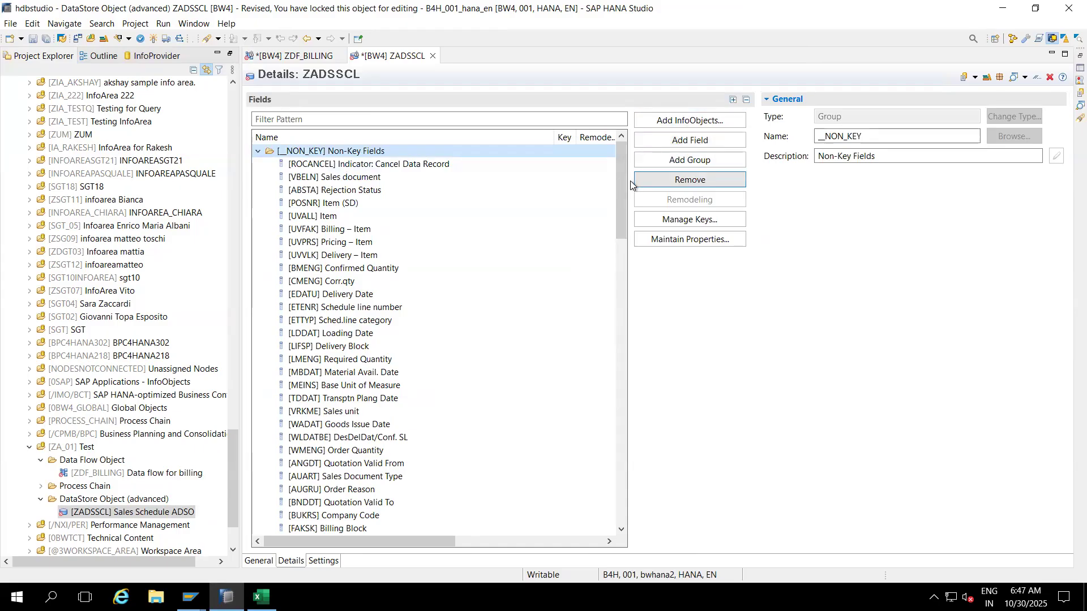
left_click_drag(623, 193, 620, 461)
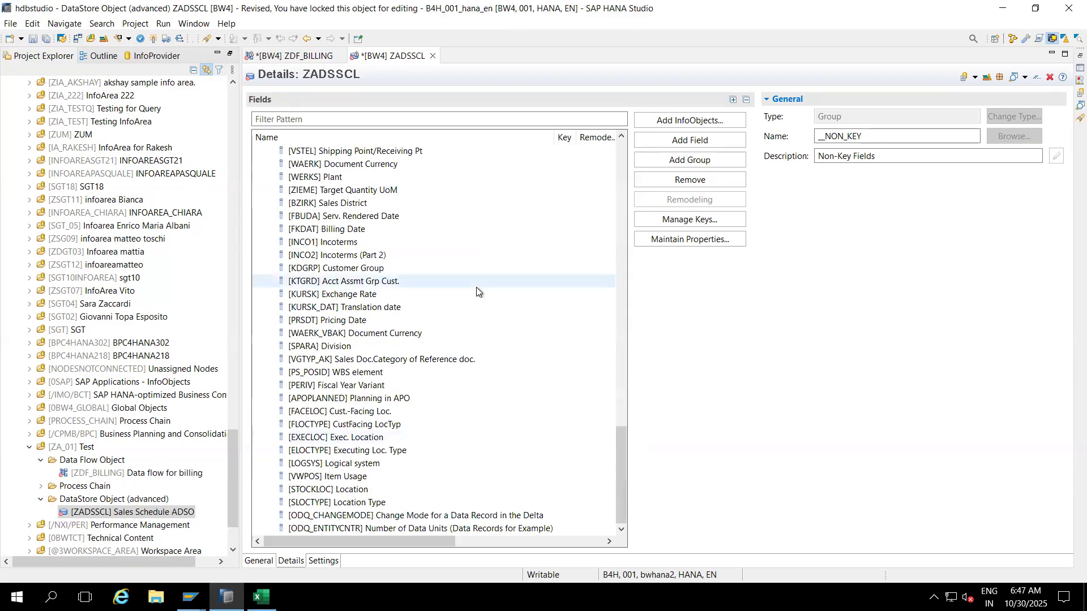
left_click(672, 221)
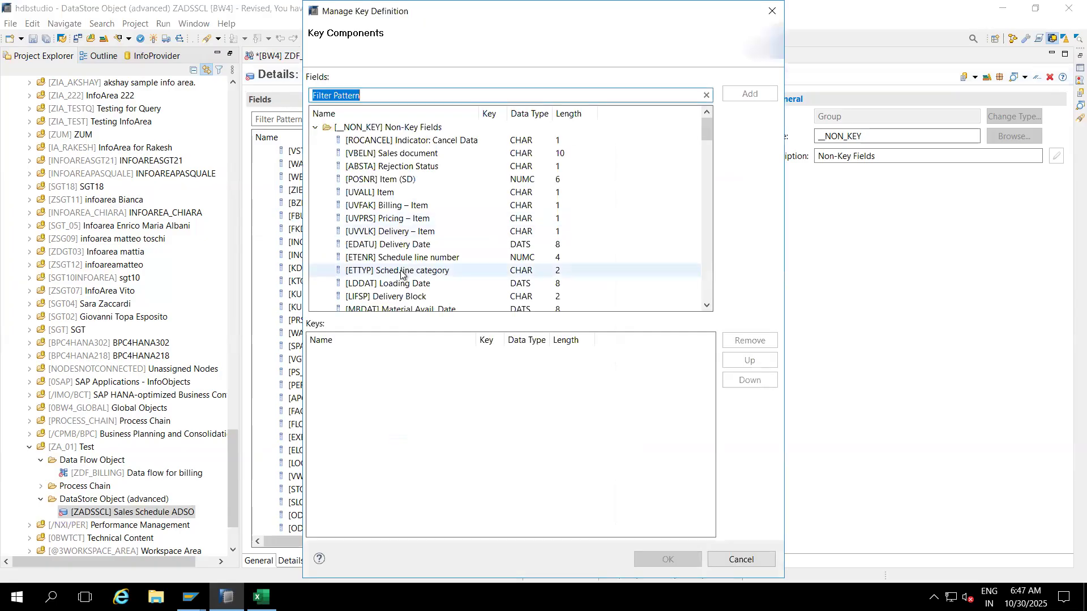
double_click(387, 156)
double_click(385, 179)
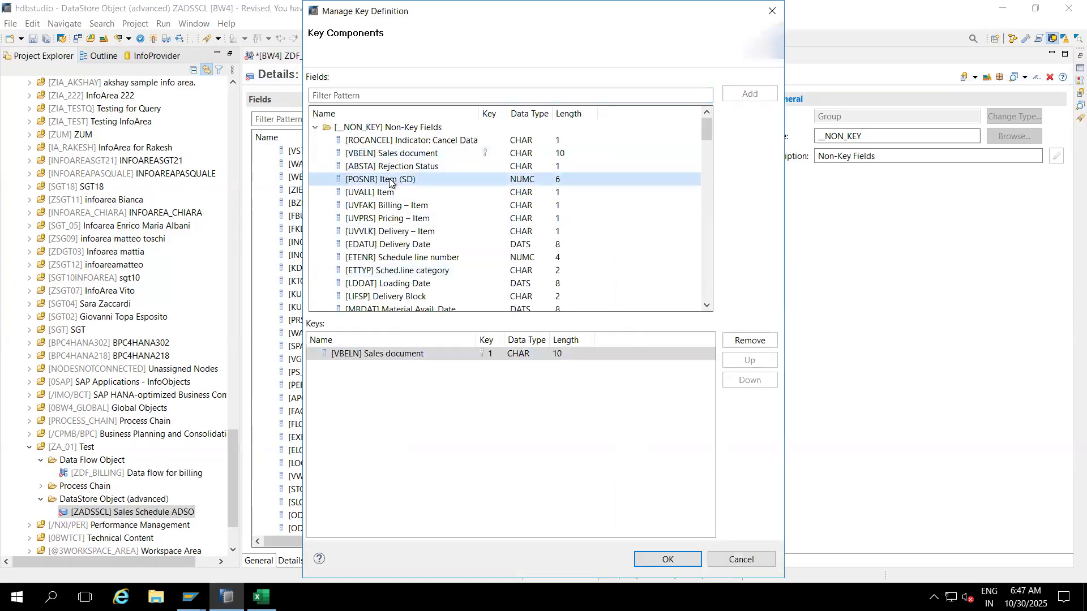
left_click(648, 562)
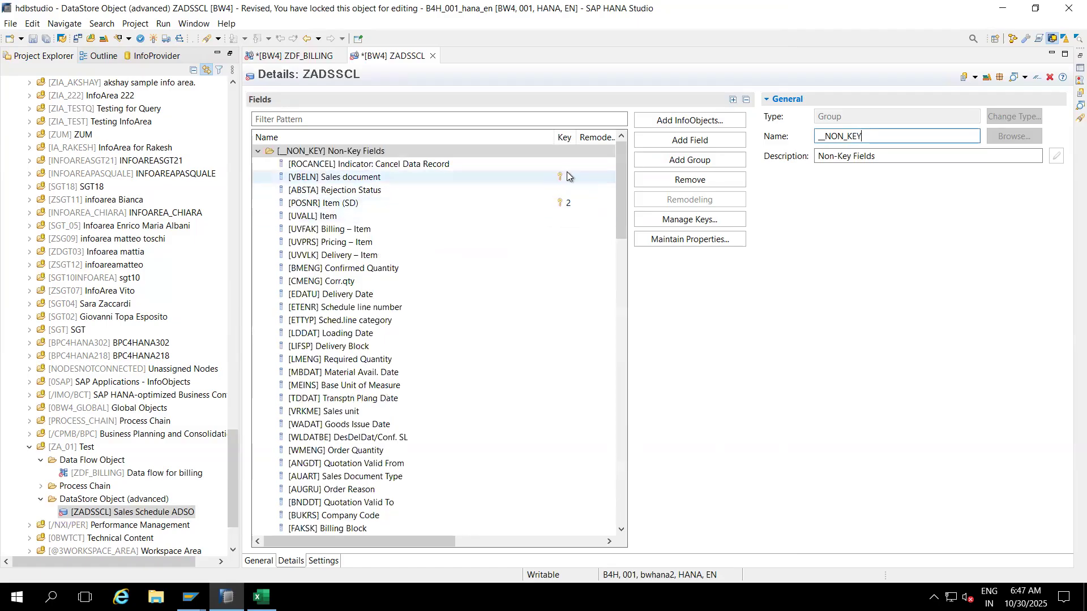
left_click(153, 39)
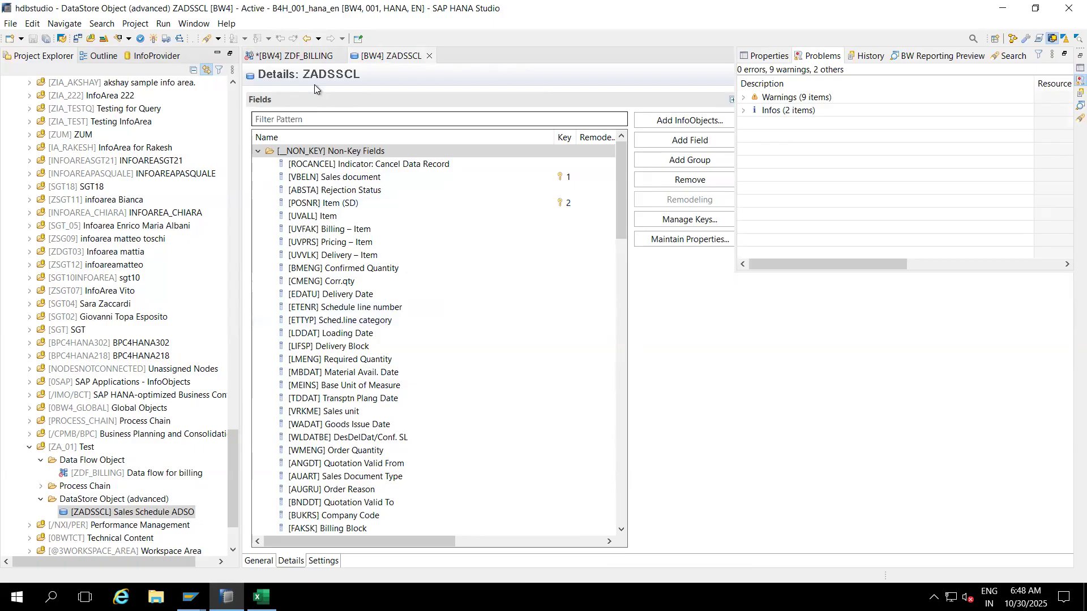
Step: From ZADSSCL's node in ZDF_BILLING, create the transformation sourced from RSDS 2LIS_11_VASCL
left_click(301, 55)
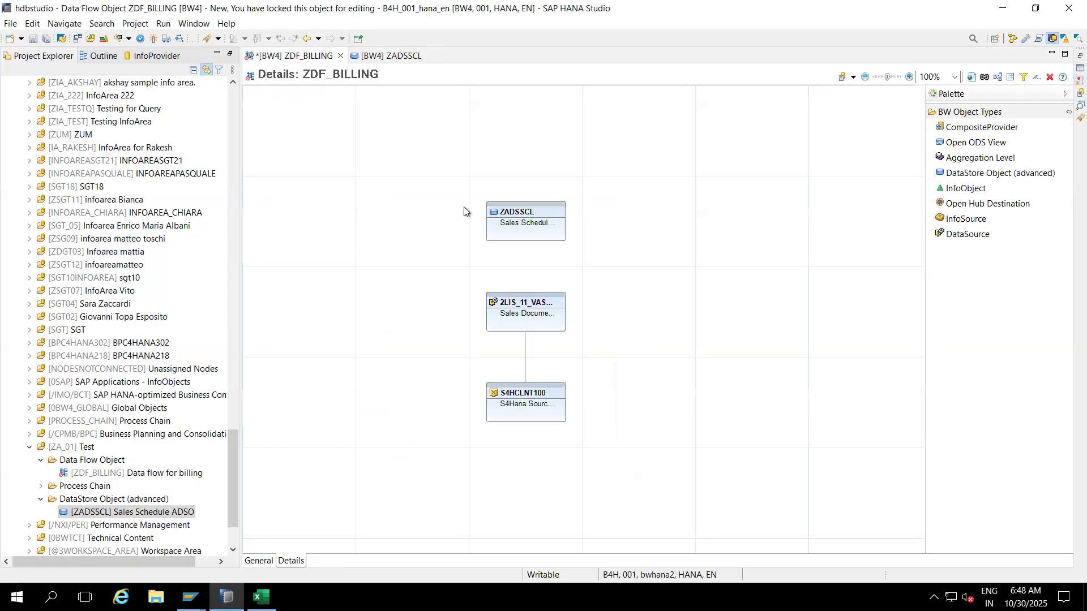
mouse_move(512, 213)
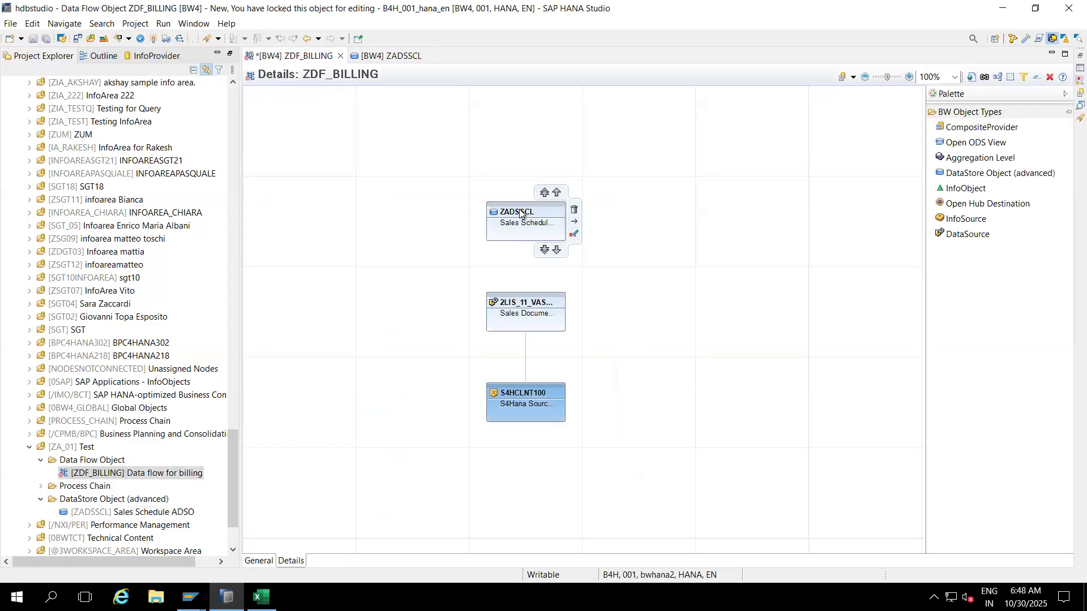
mouse_move(517, 293)
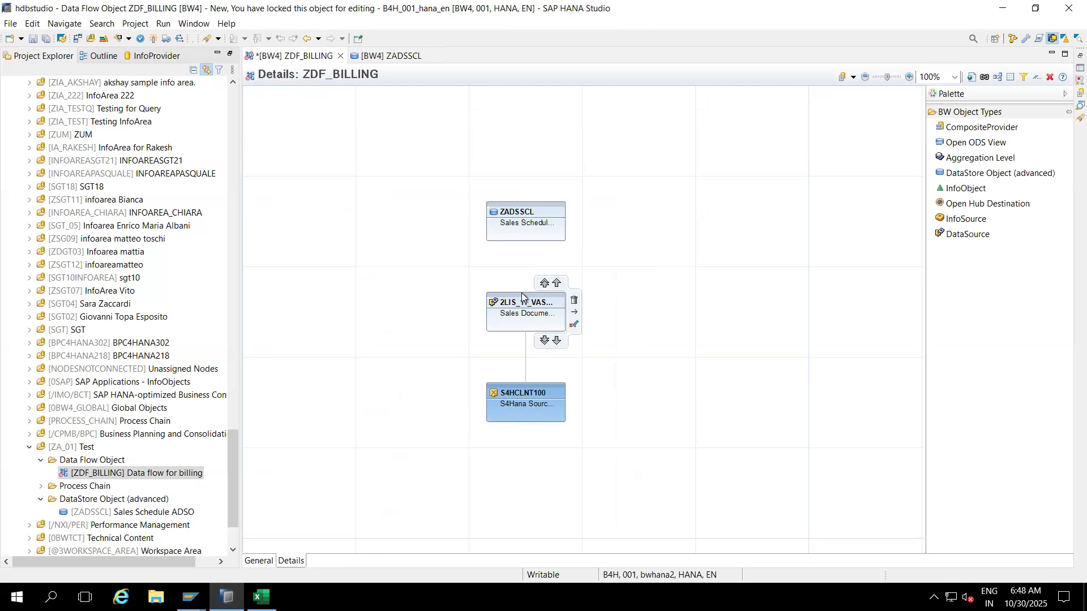
mouse_move(521, 233)
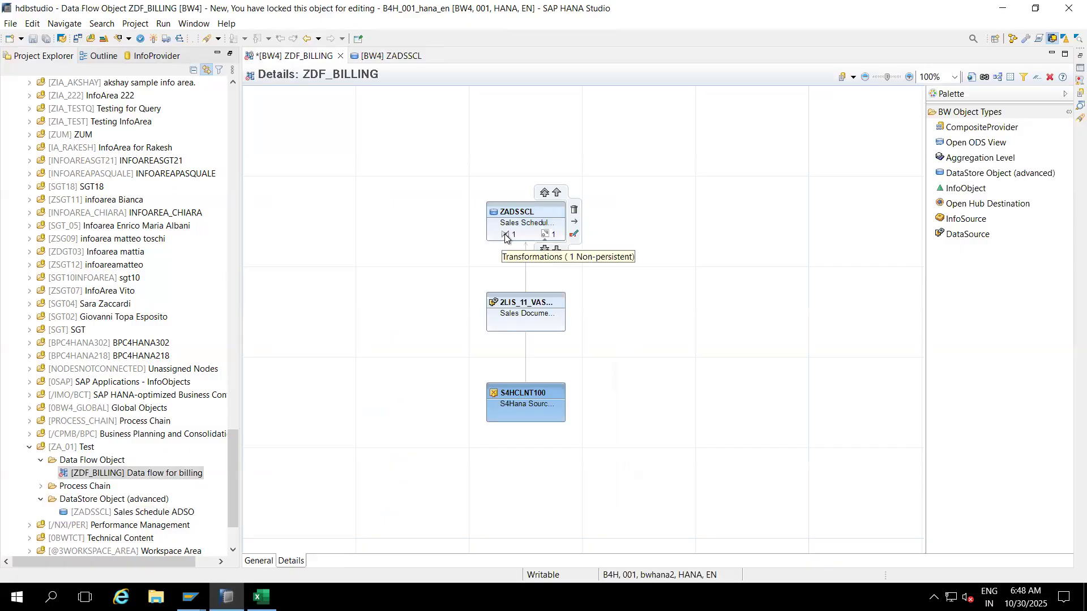
left_click(505, 235)
left_click(536, 244)
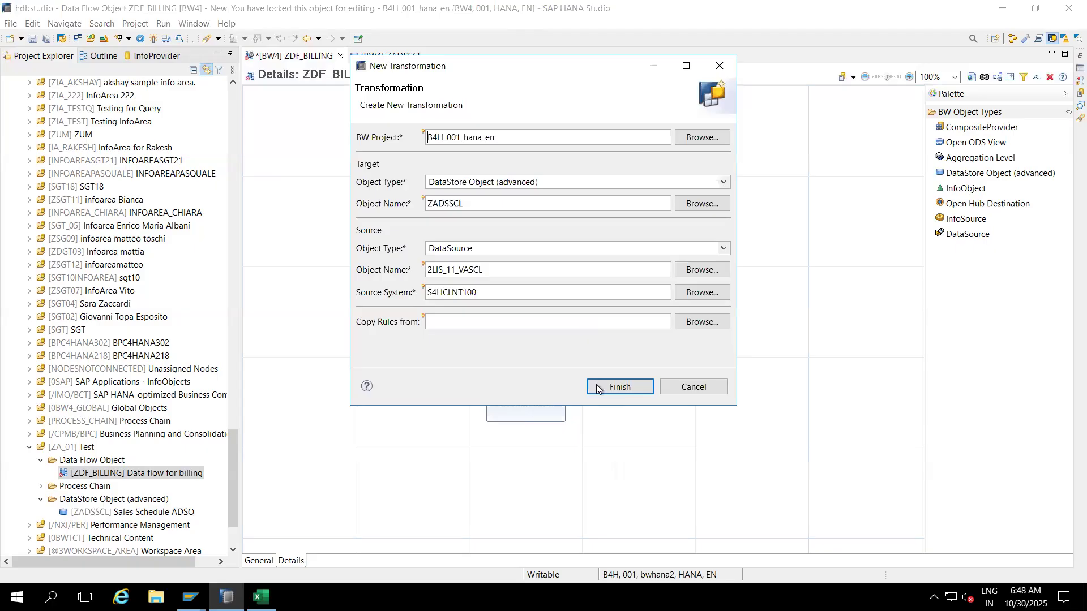
left_click(600, 389)
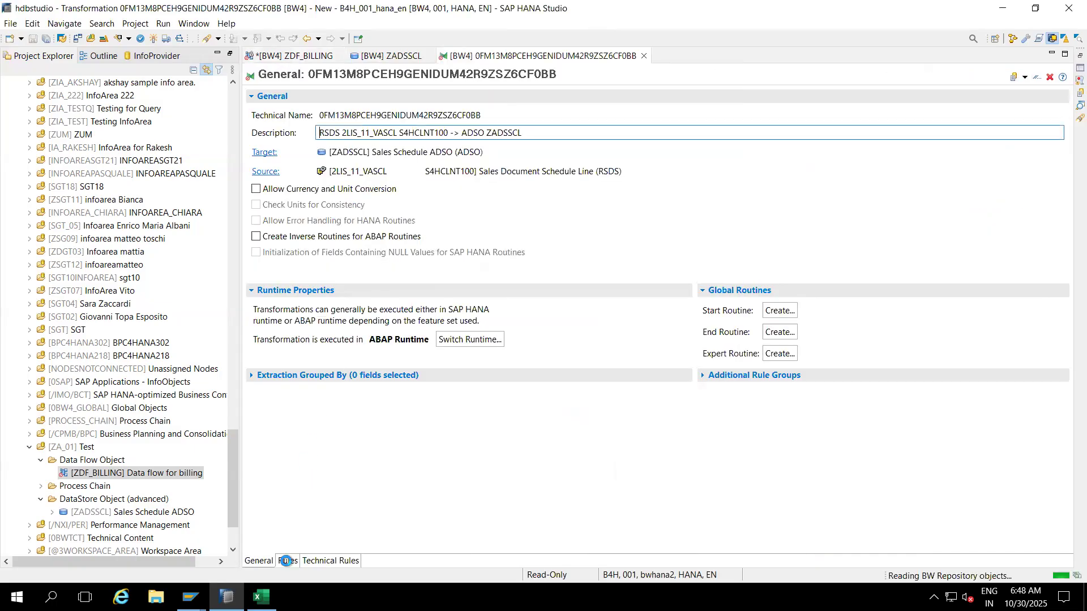
Step: Check the Rules field mappings, activate the 2LIS_11_VASCL-to-ZADSSCL transformation, and close its editor
left_click(287, 560)
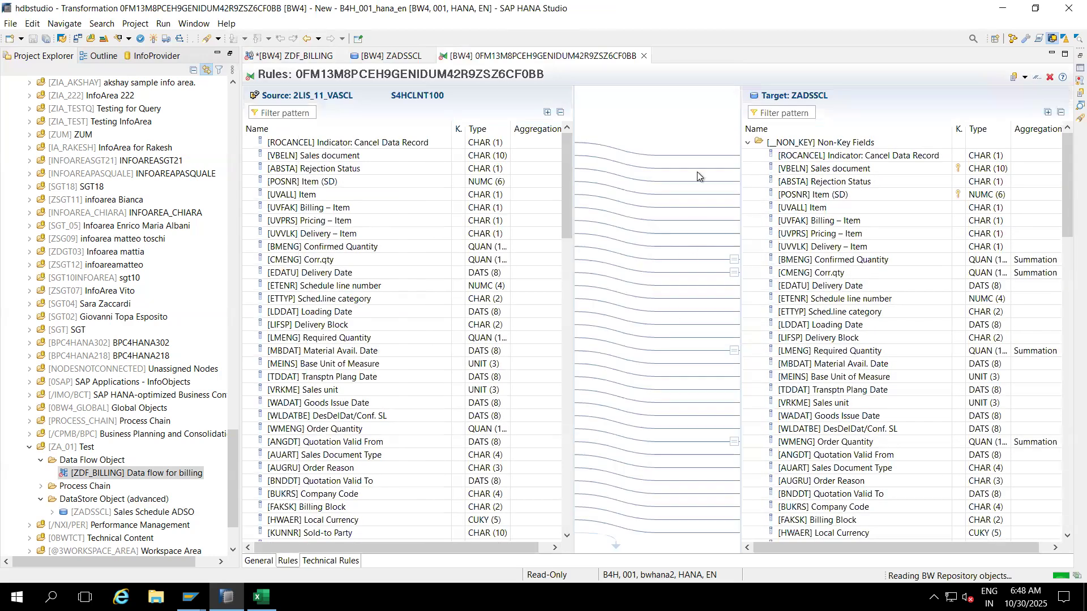
left_click(1065, 278)
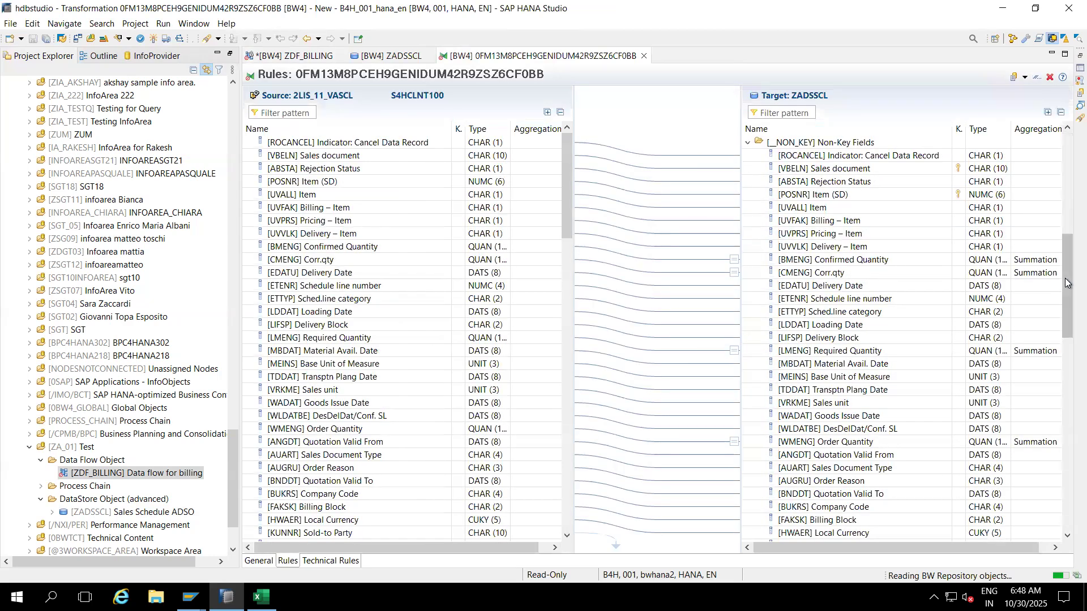
left_click_drag(1064, 278, 1057, 495)
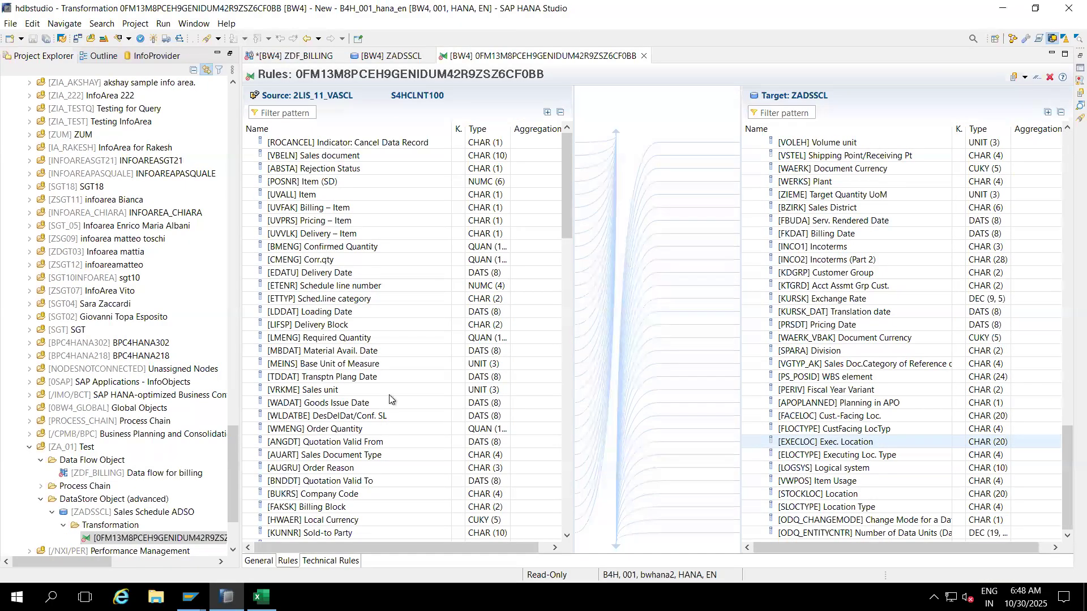
left_click(152, 38)
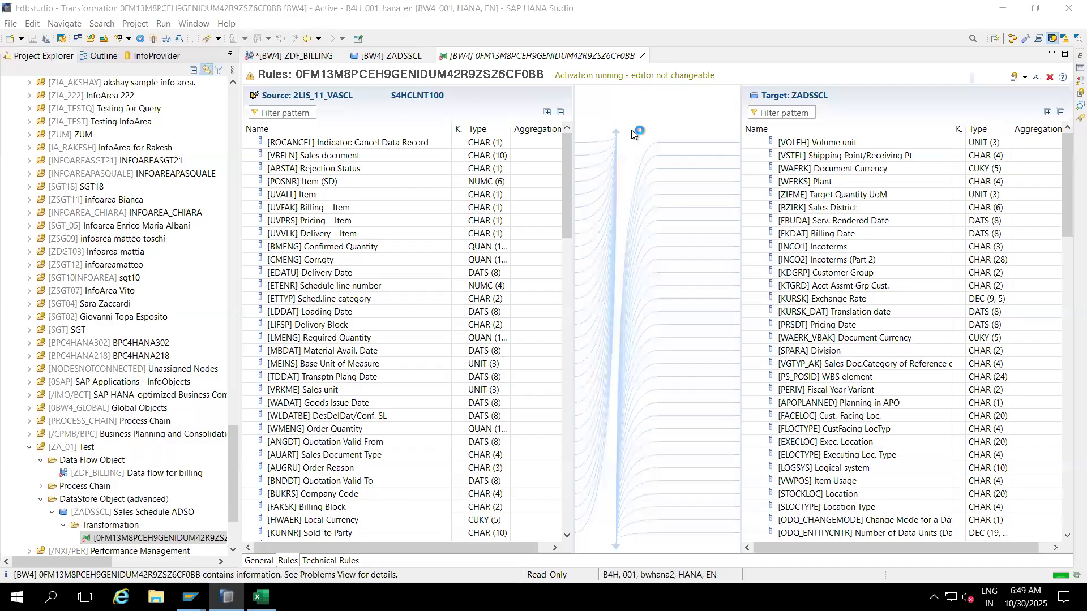
left_click(644, 56)
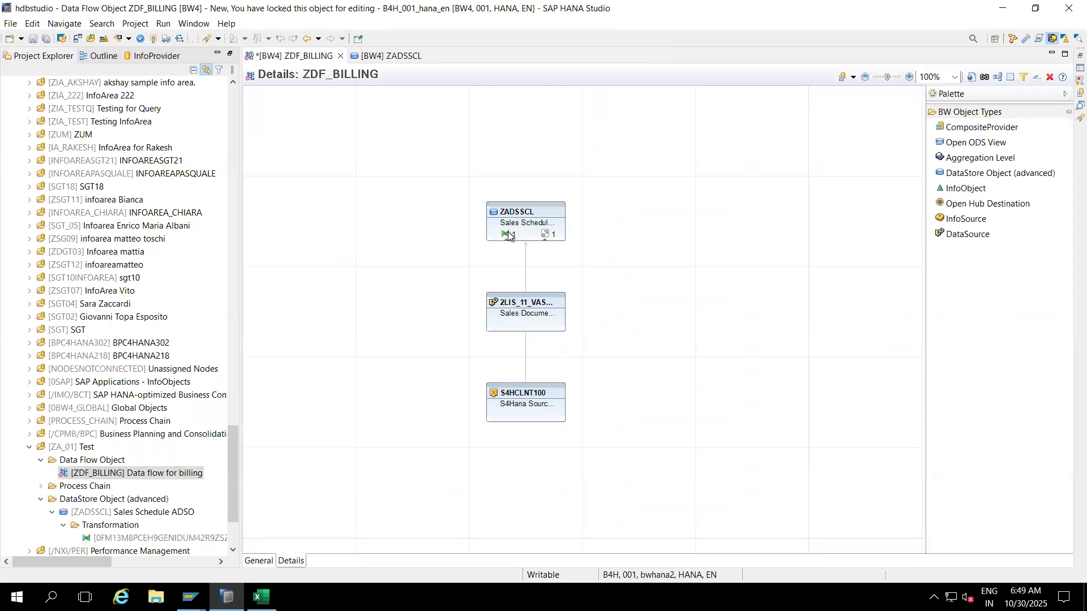
Step: Create a DTP from DataSource 2LIS_11_VASCL into ADSO ZADSSCL through the wizard
mouse_move(507, 234)
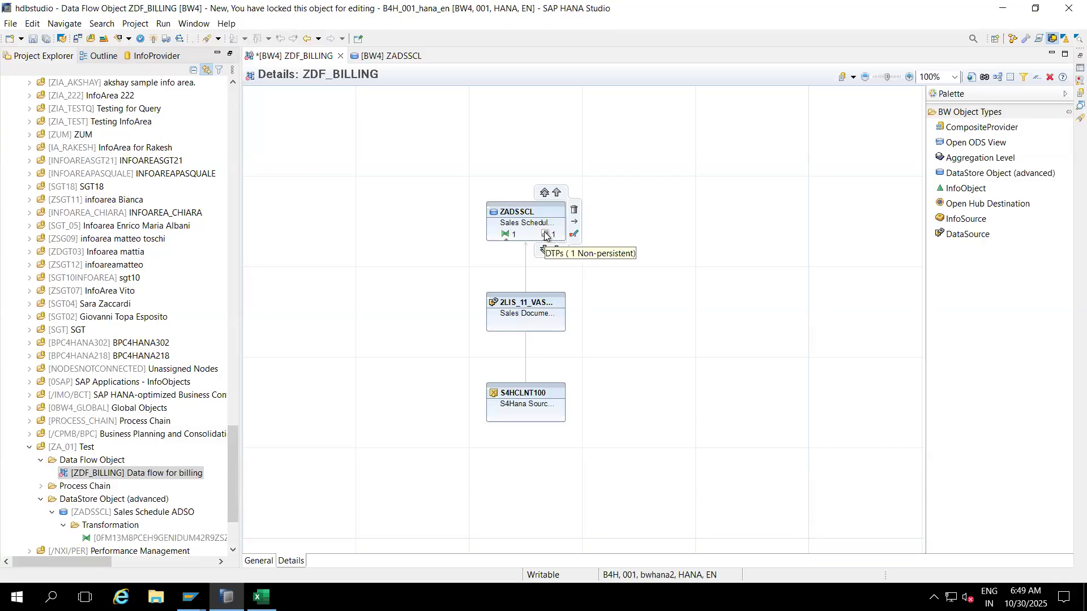
left_click(545, 235)
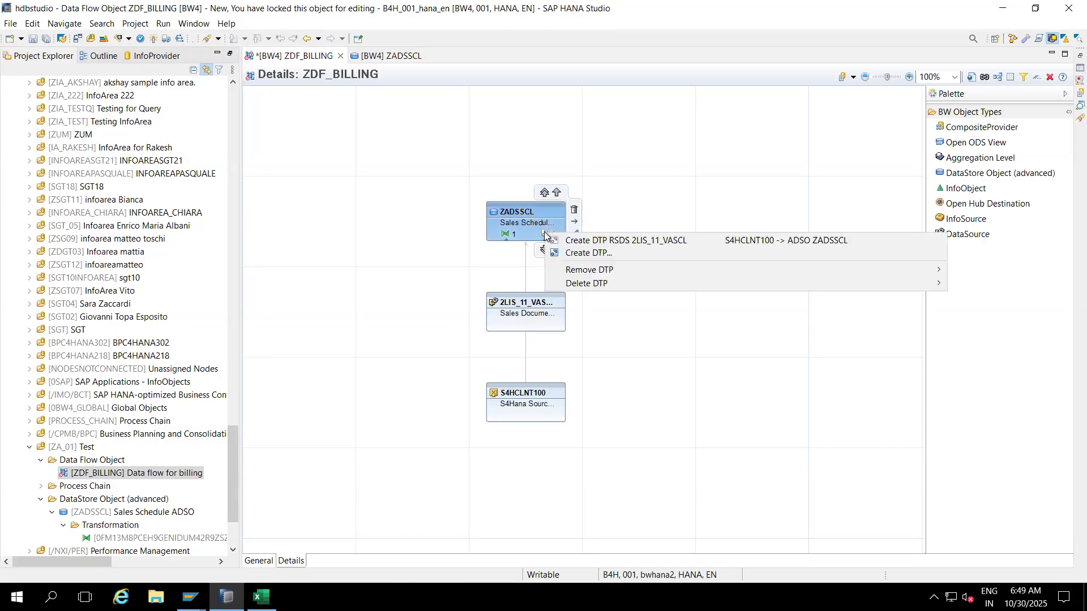
left_click(583, 241)
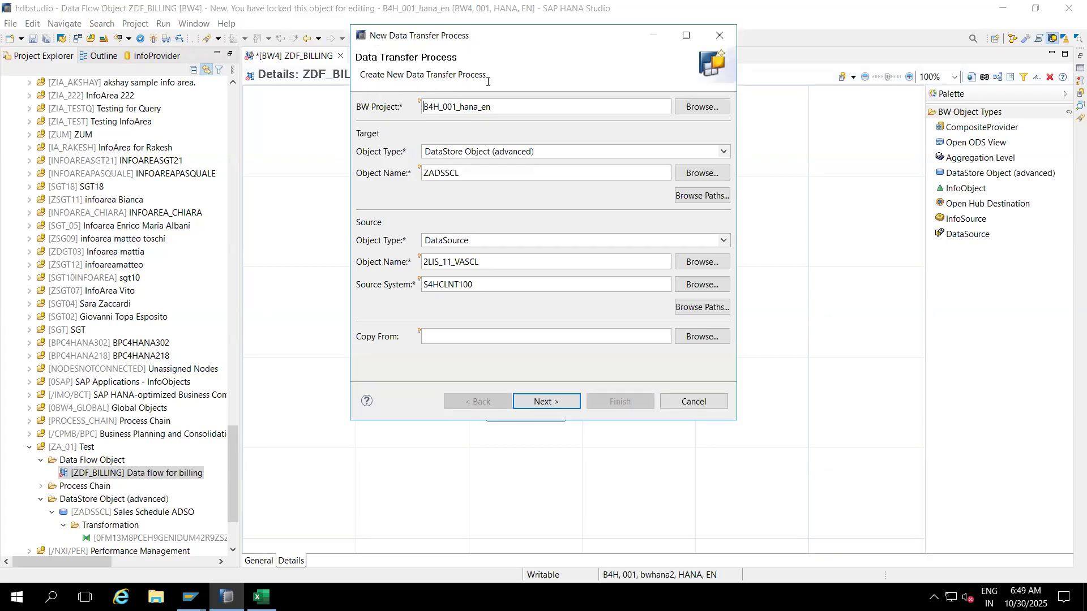
left_click(538, 402)
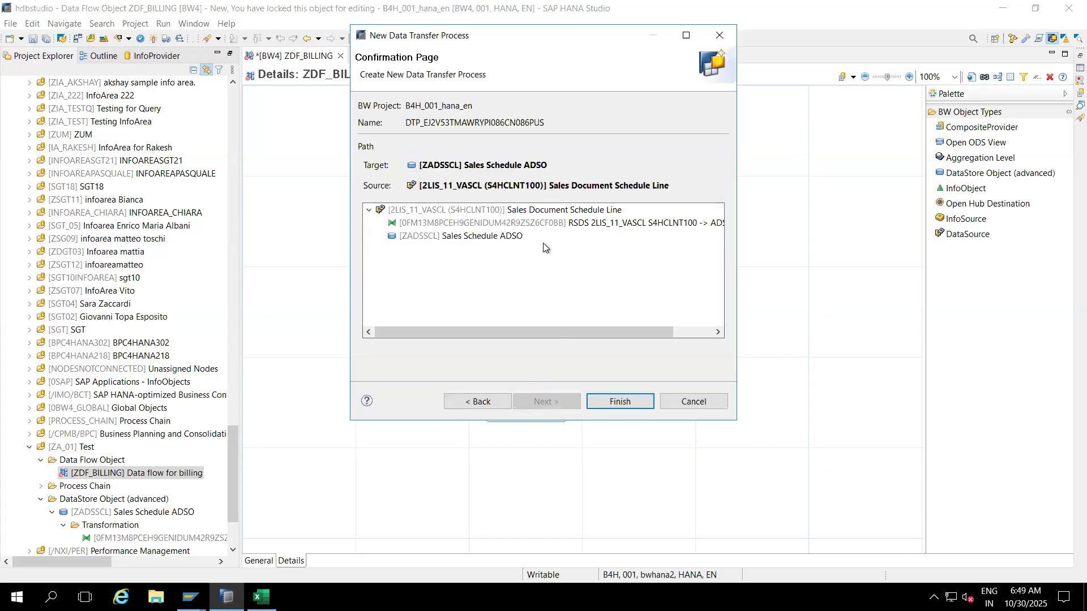
left_click(512, 214)
left_click(611, 402)
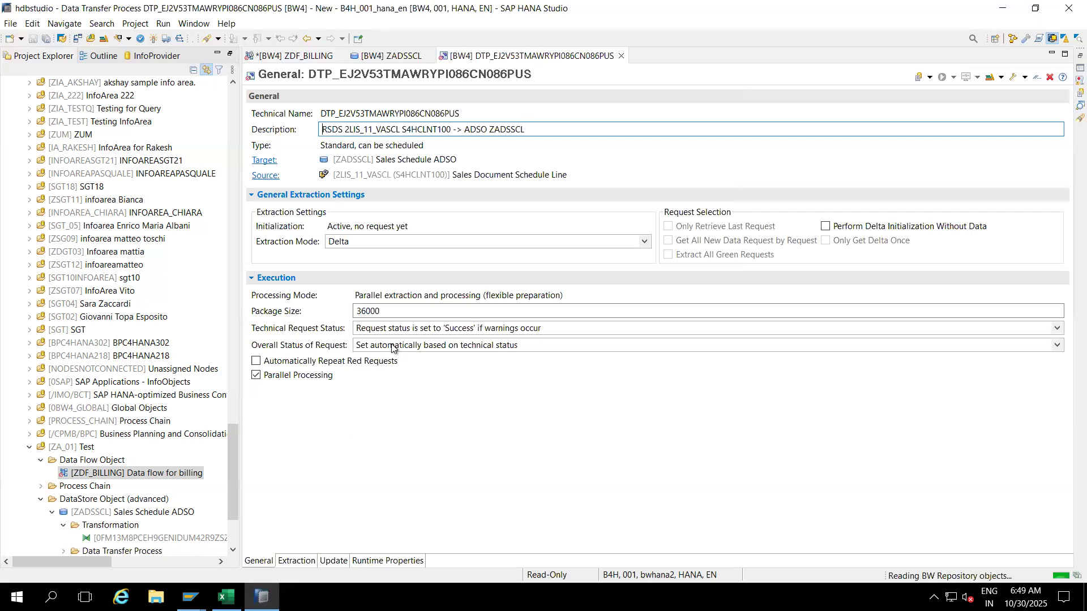
Step: Activate the new DTP after reviewing its Extraction settings, then bring RSA3 Extractor Checker forward
left_click(294, 562)
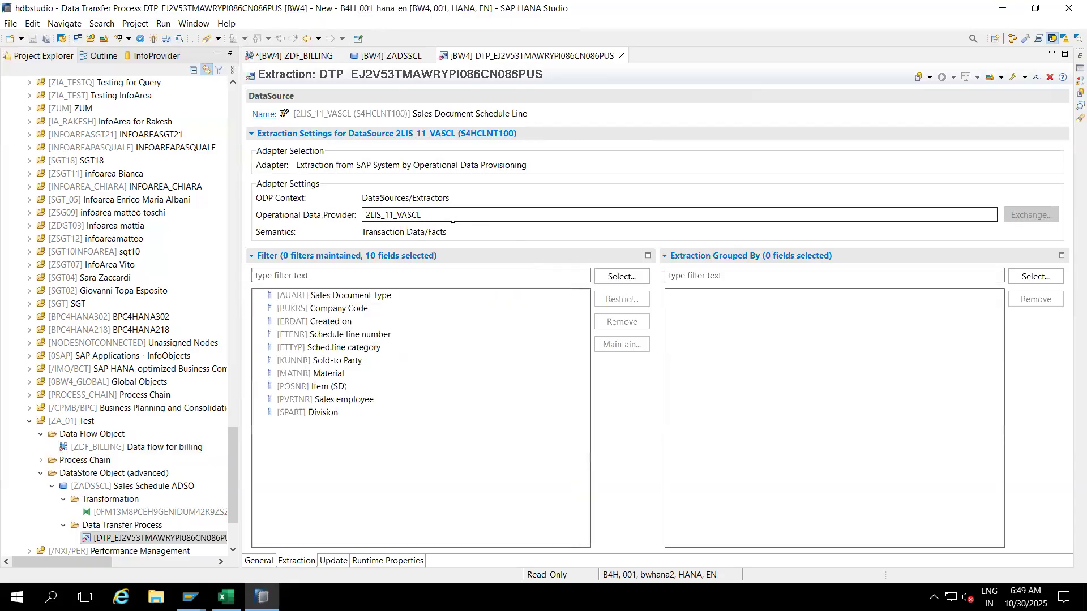
left_click(153, 39)
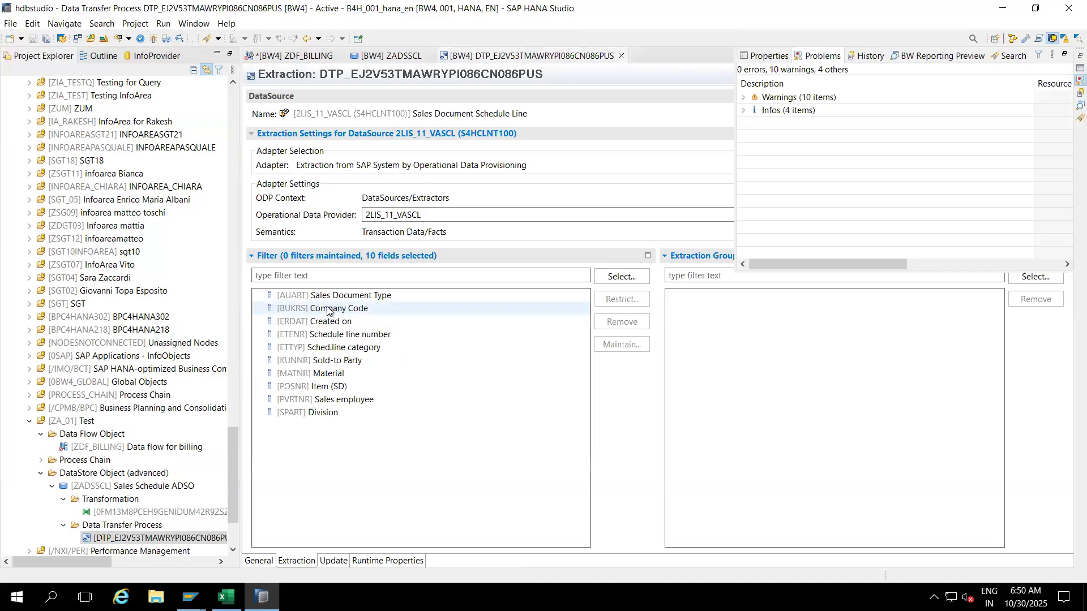
left_click(429, 221)
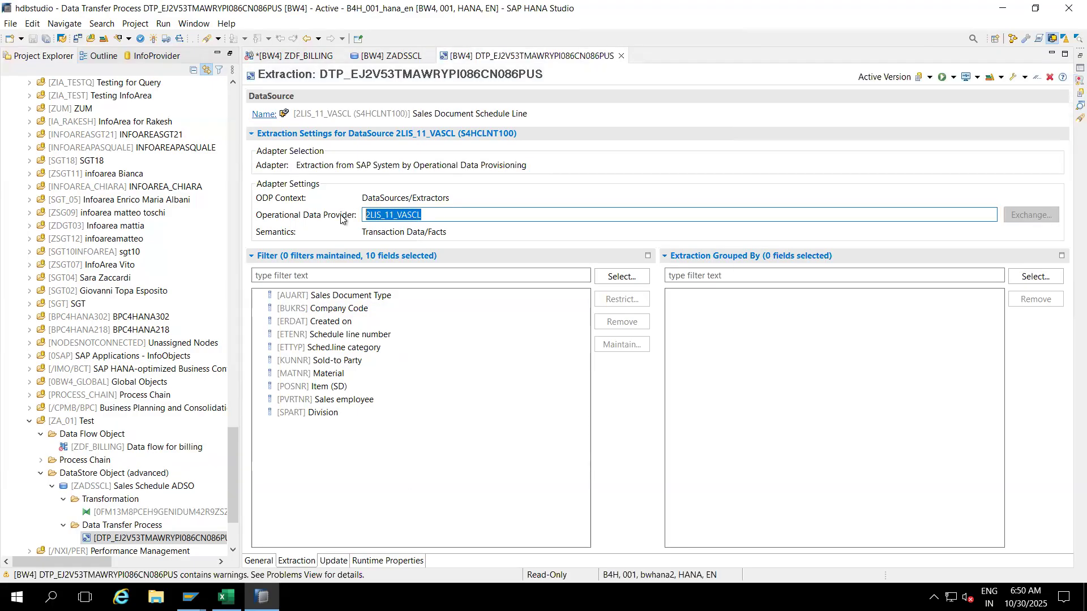
left_click(191, 597)
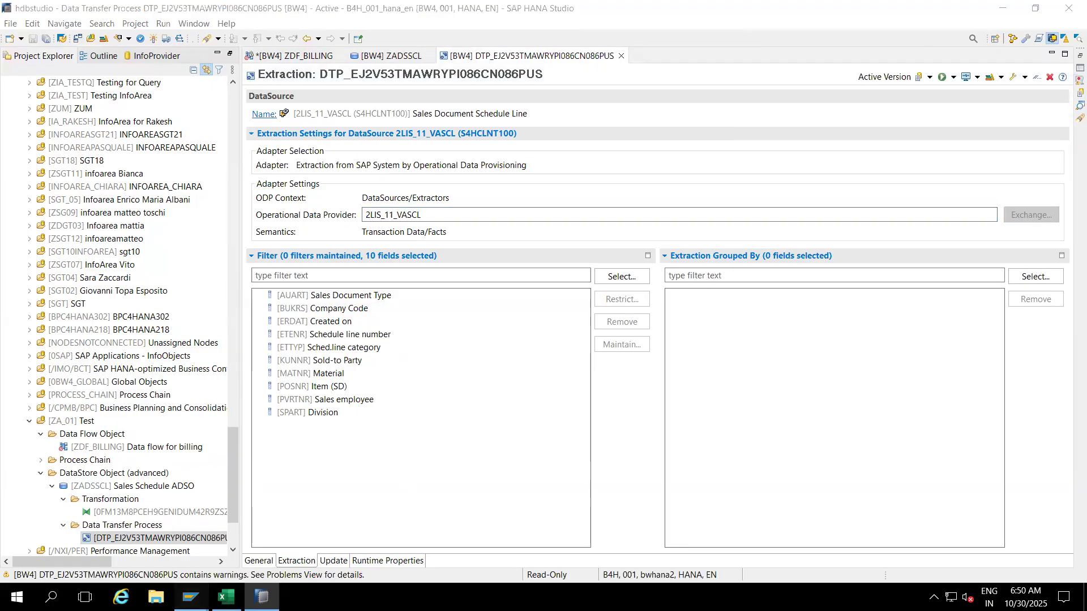
left_click(348, 553)
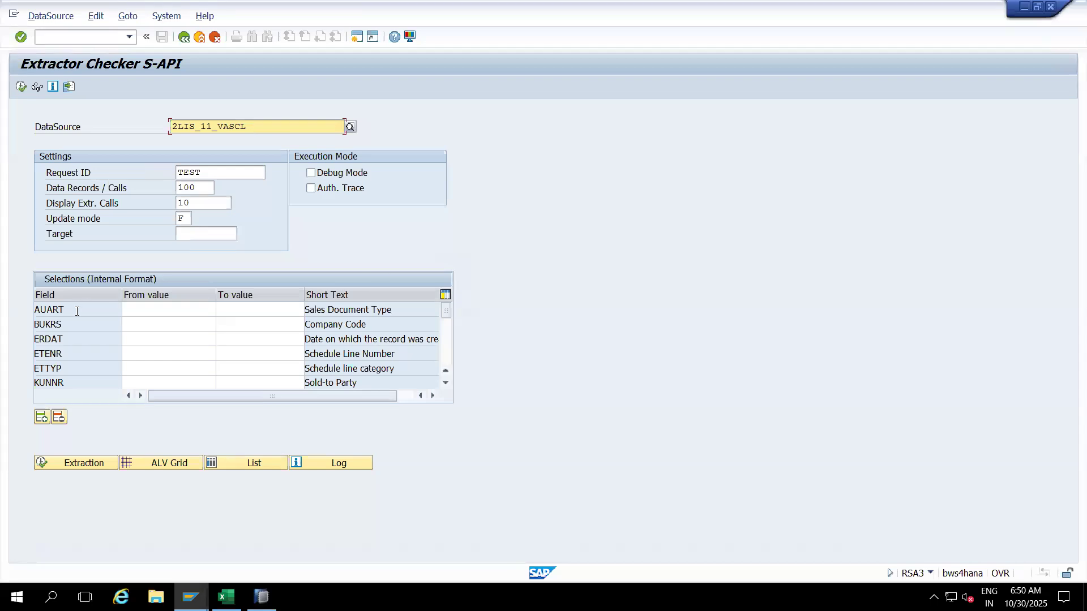
Step: Compare the DTP extraction settings against the Extractor Checker for 2LIS_11_VASCL
key("alt+Tab")
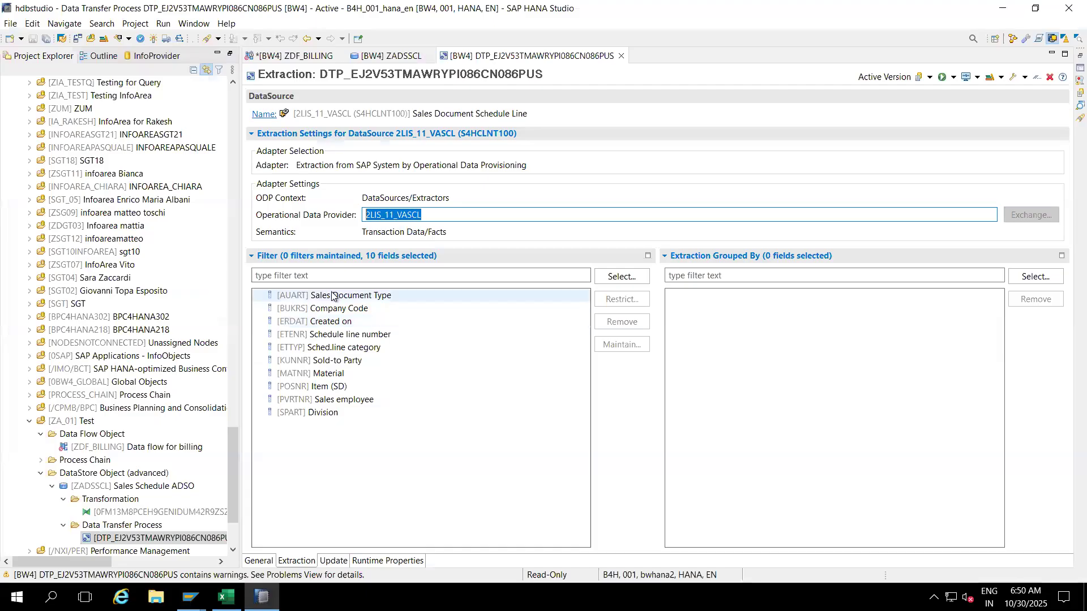
key("alt+Tab")
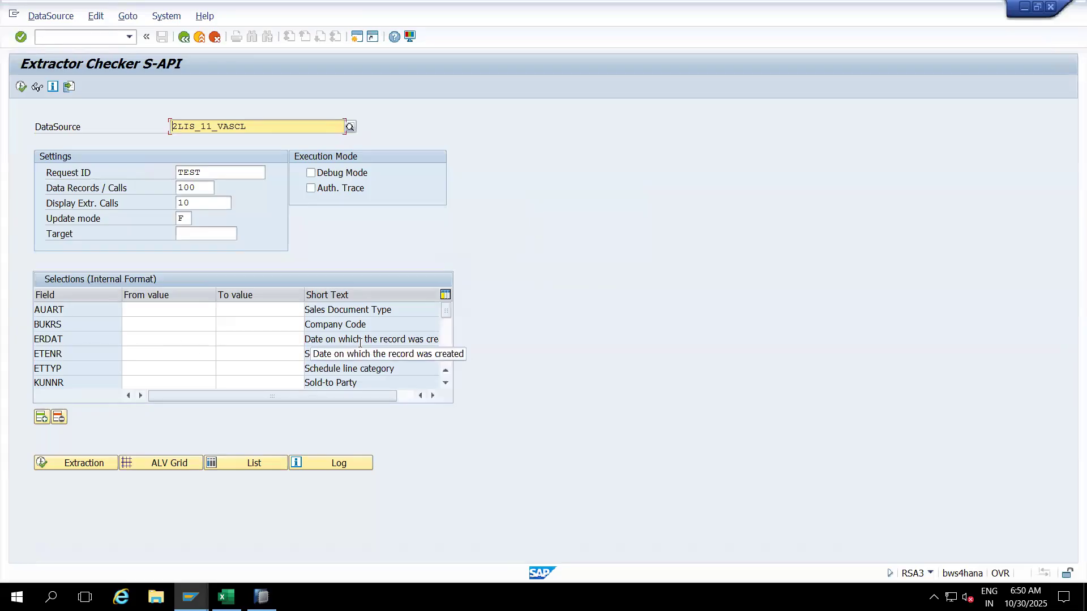
key("alt+Tab")
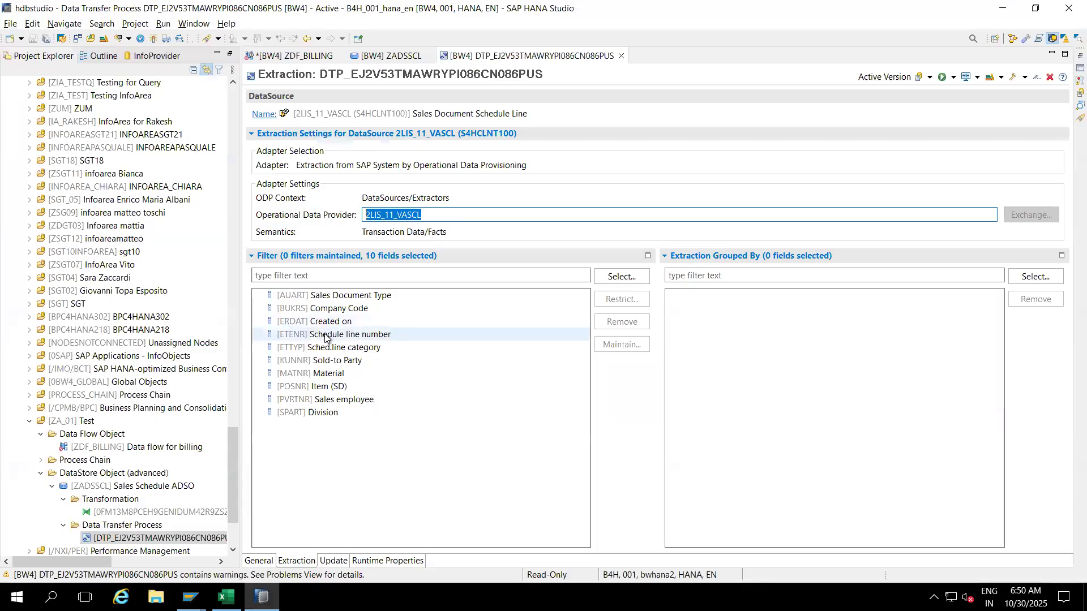
key("alt+Tab")
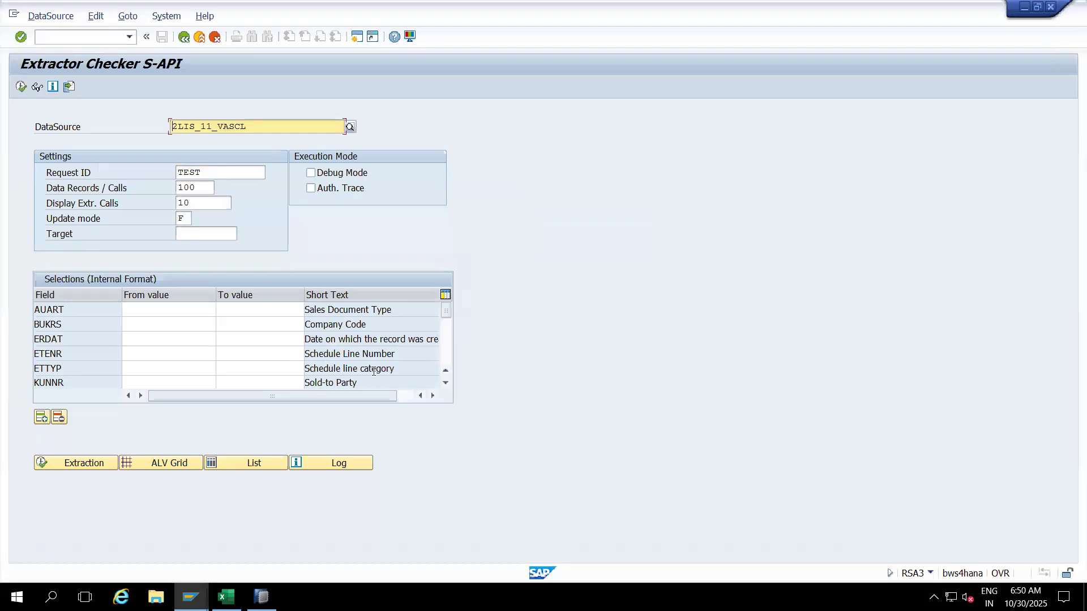
key("alt+Tab")
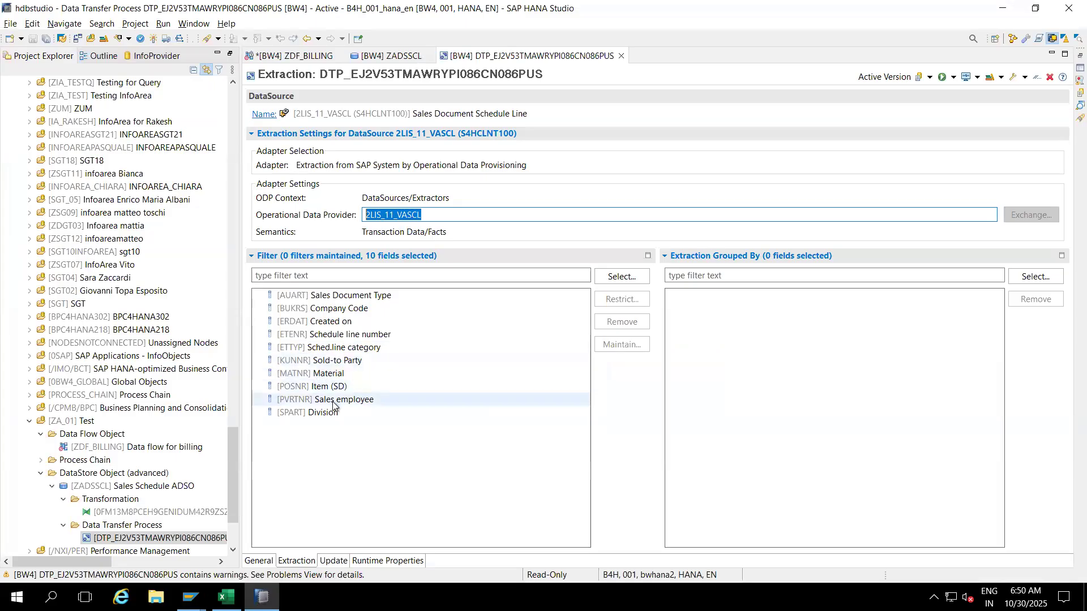
key("alt+Tab")
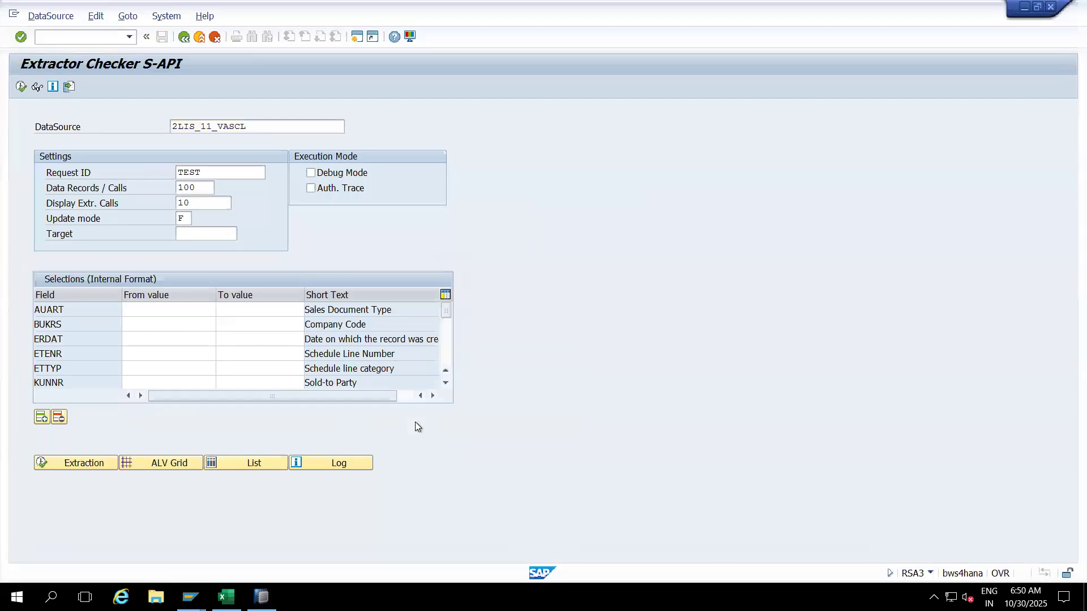
Step: Scroll the RSA3 Selections table and compare it with the DTP's 10 filter fields
left_click(448, 353)
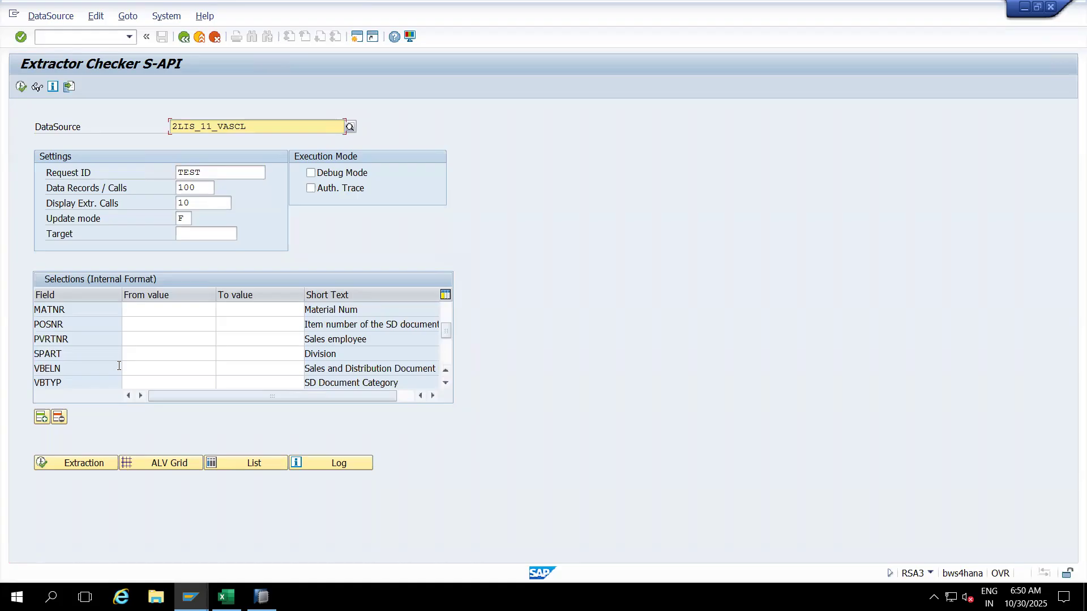
left_click(446, 384)
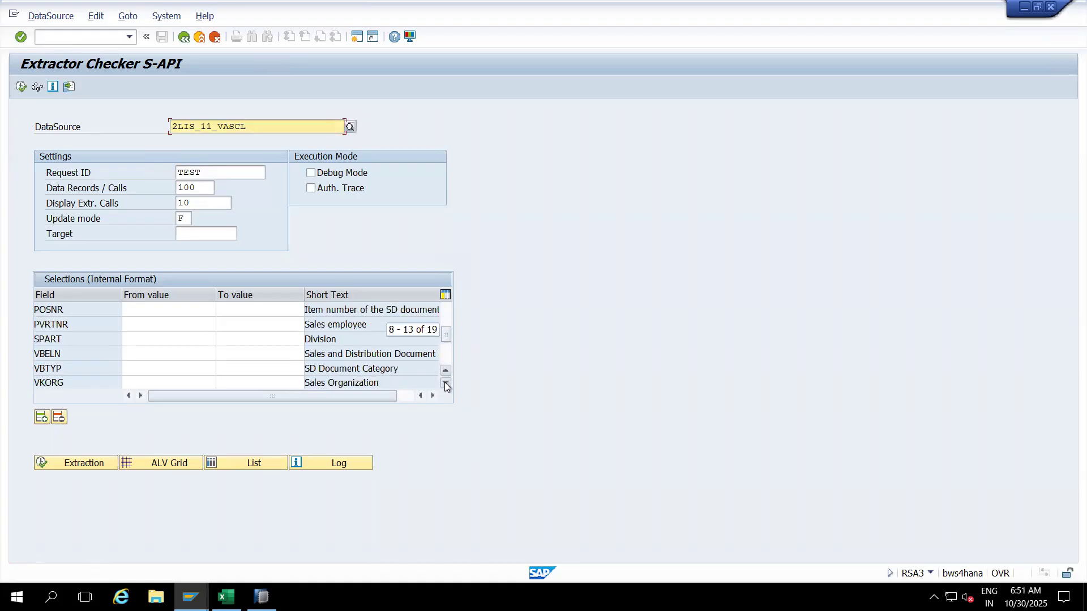
left_click(446, 384)
left_click(446, 385)
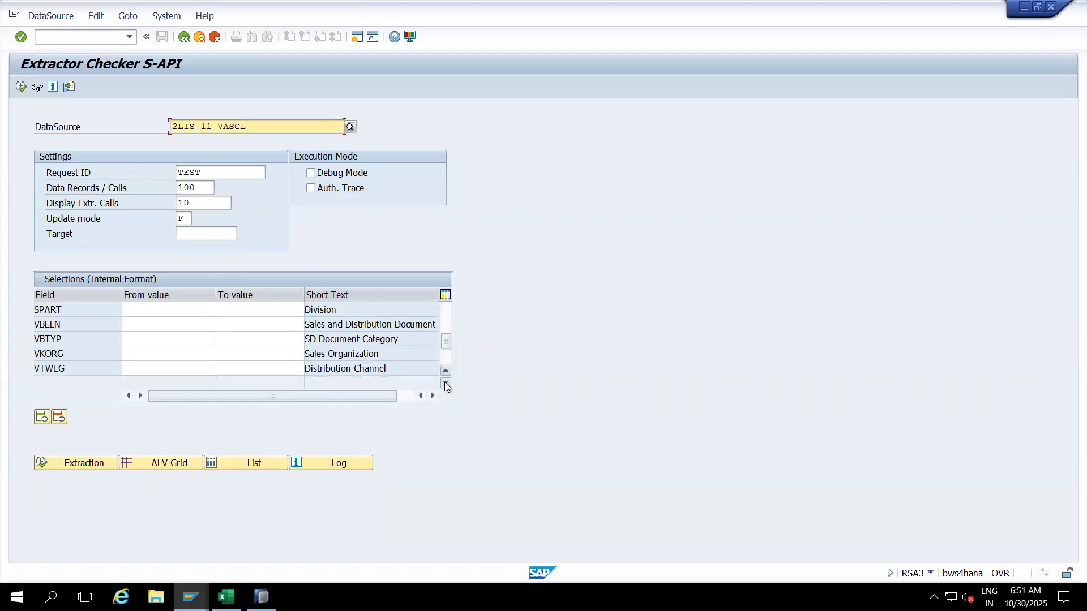
key("alt+Tab")
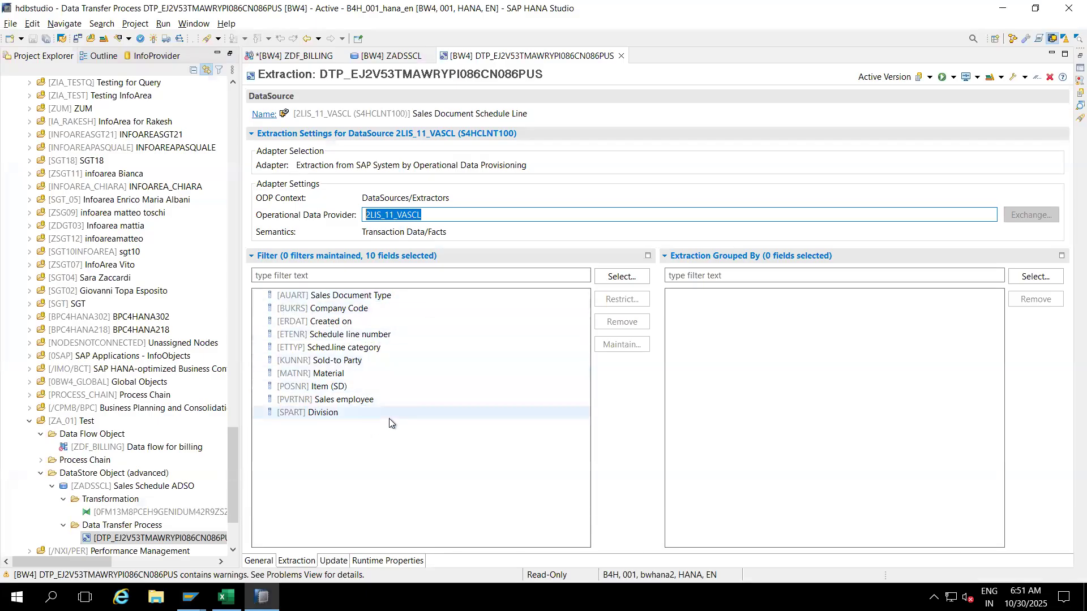
key("alt+Tab")
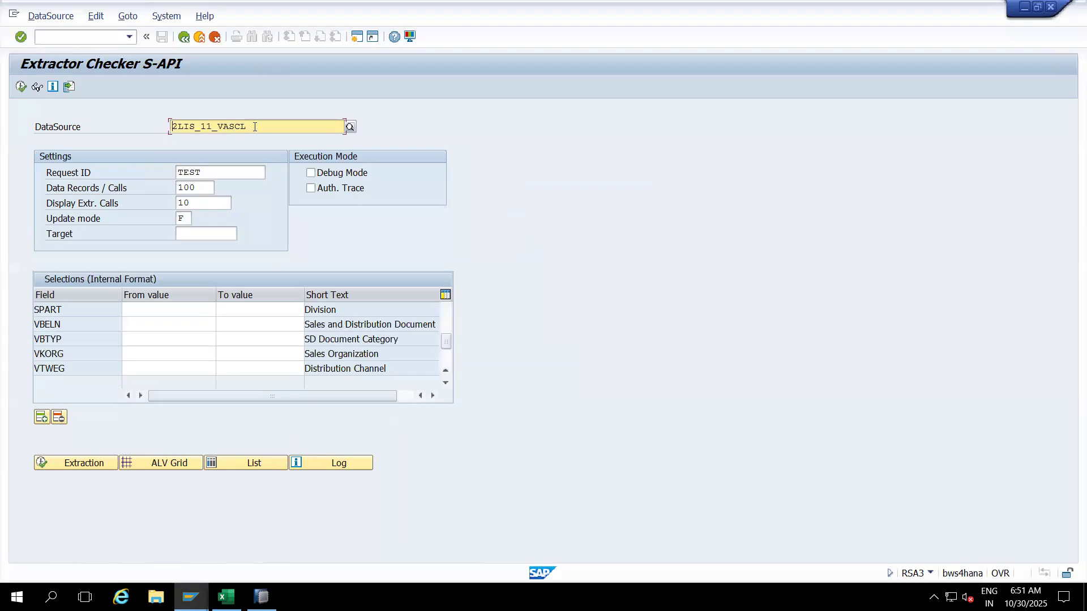
left_click_drag(254, 126, 164, 126)
key("ctrl+c")
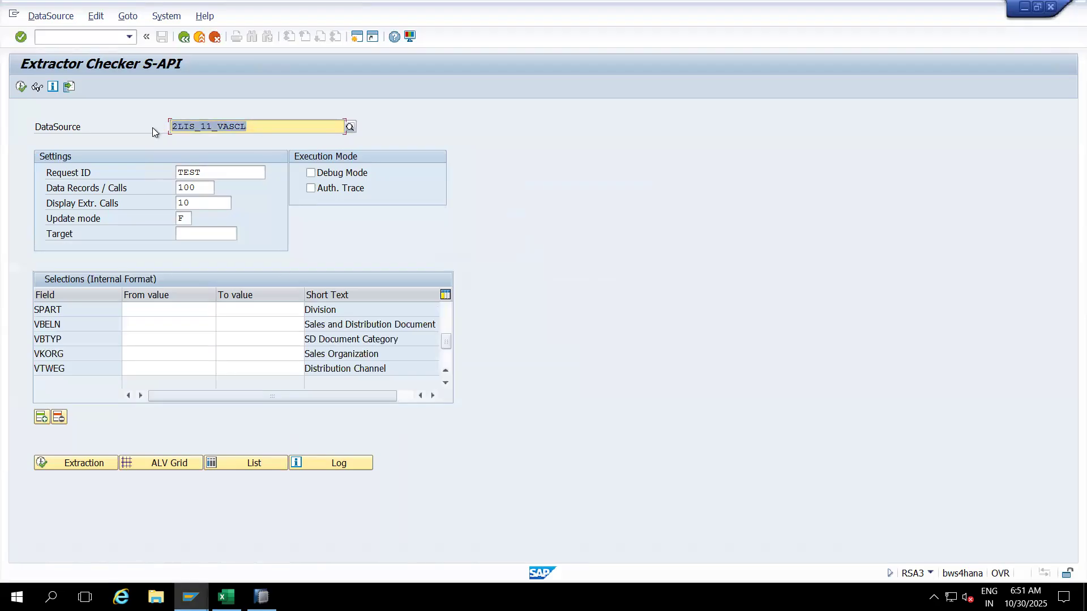
left_click(151, 127)
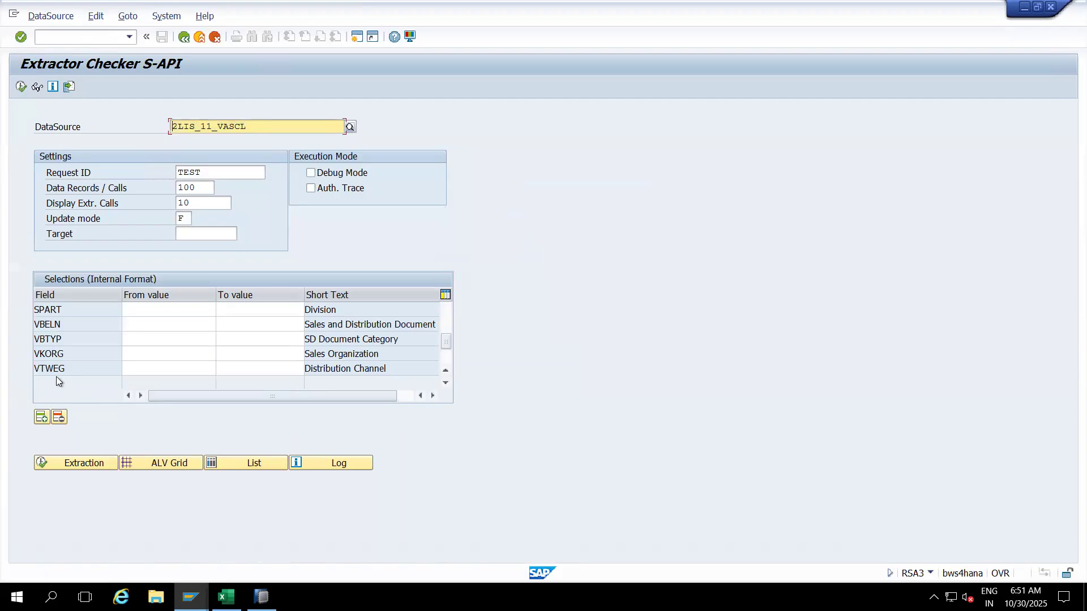
Step: Run RSA6, find 2LIS_11_VASCL in the expanded hierarchy, and display its customer version
left_click(79, 40)
type("/nrsa6")
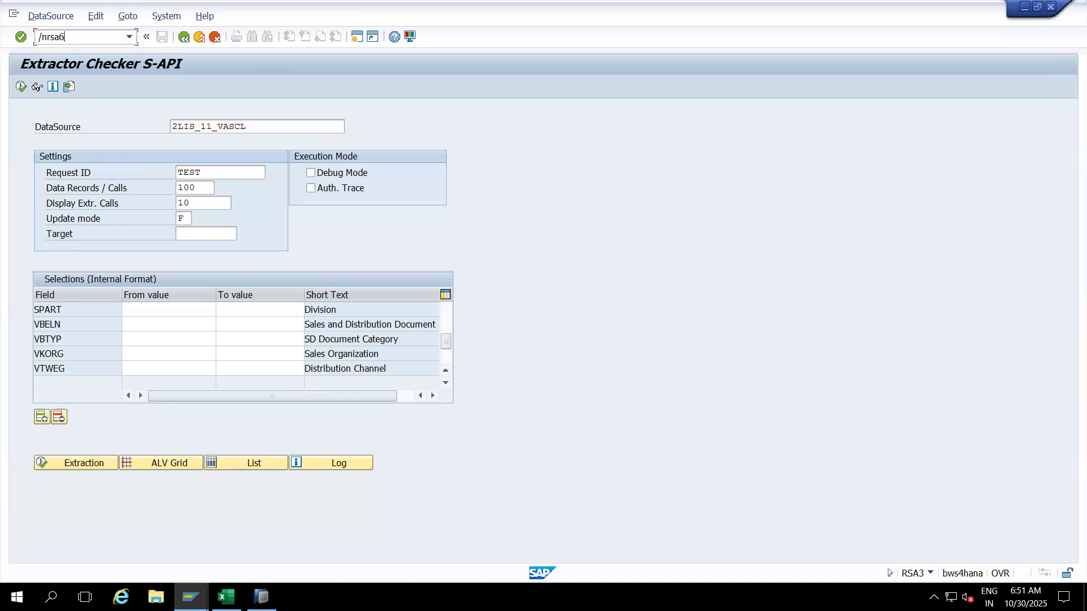
key("Return")
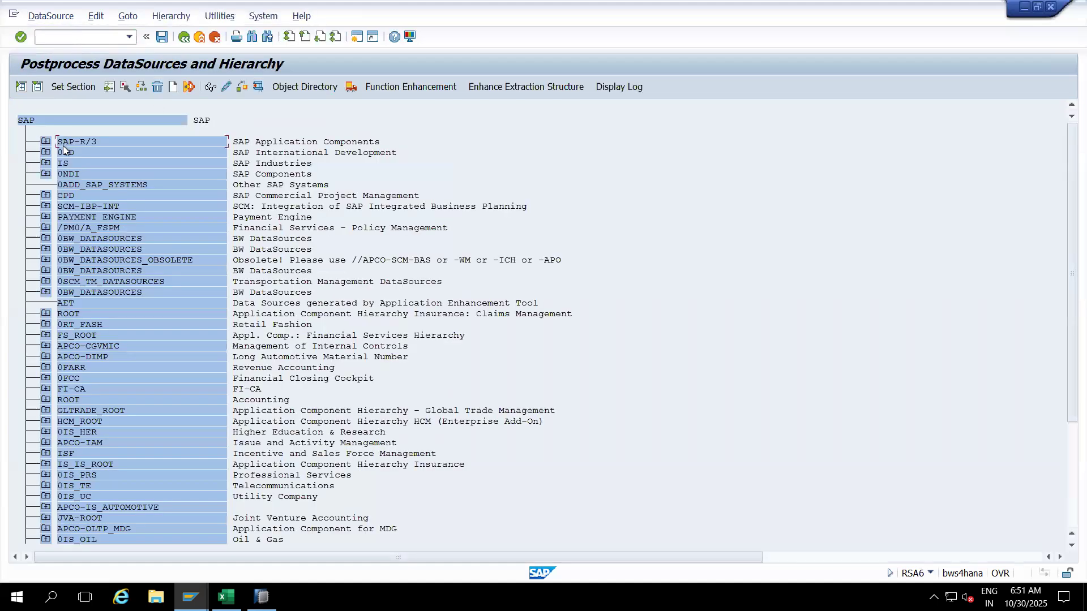
left_click(21, 86)
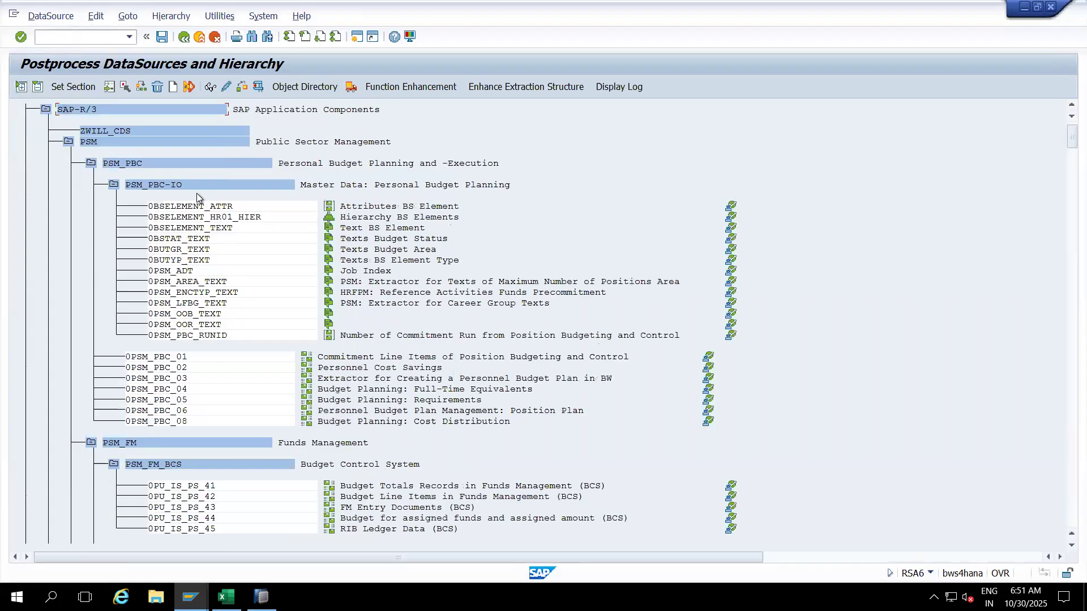
key("ctrl+f")
key("ctrl+v")
key("Return")
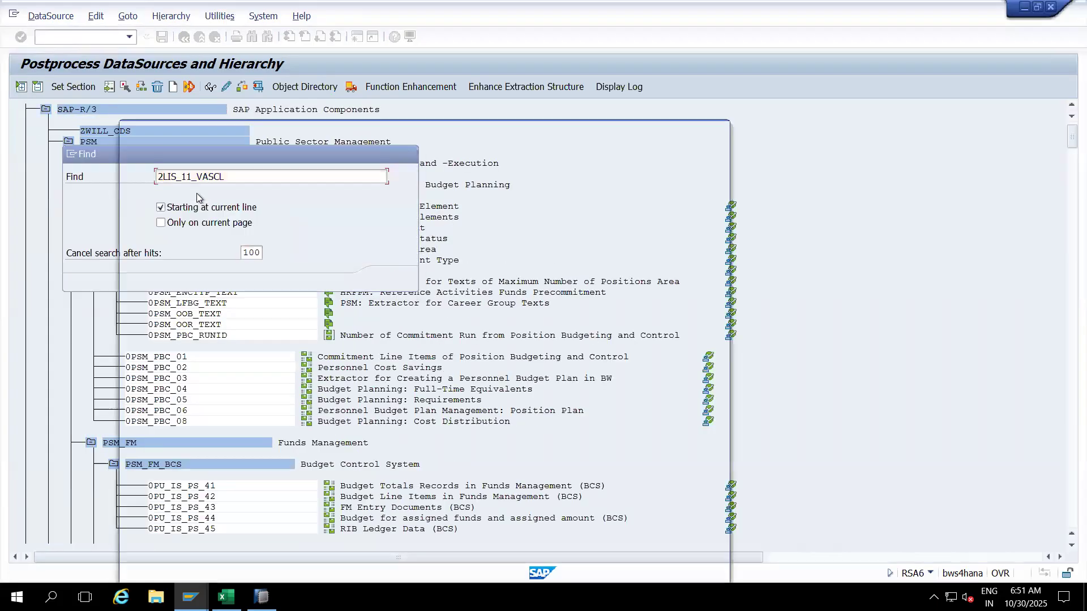
double_click(240, 174)
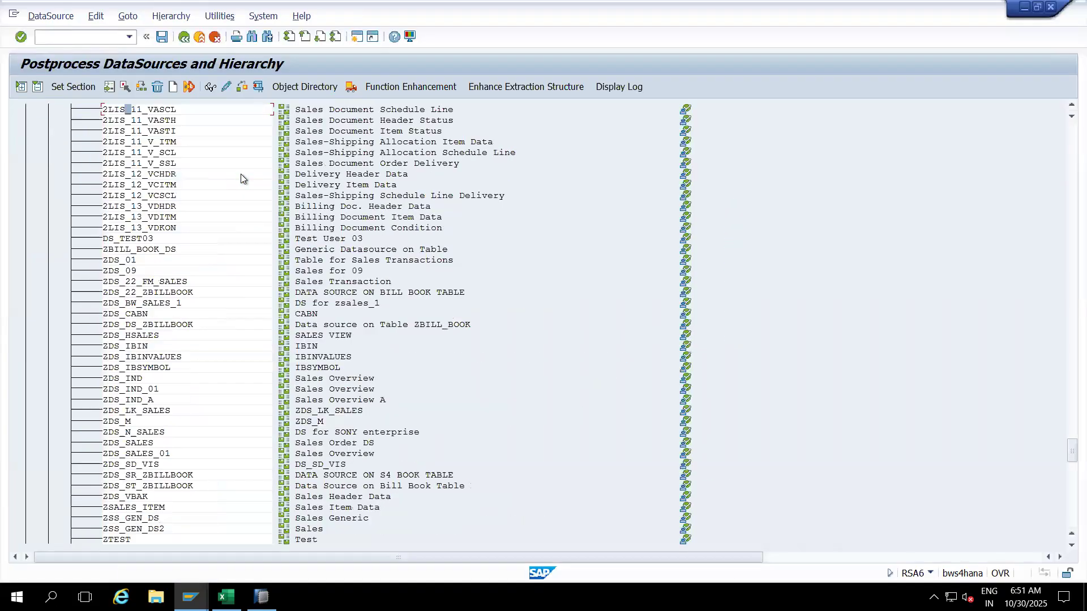
double_click(156, 112)
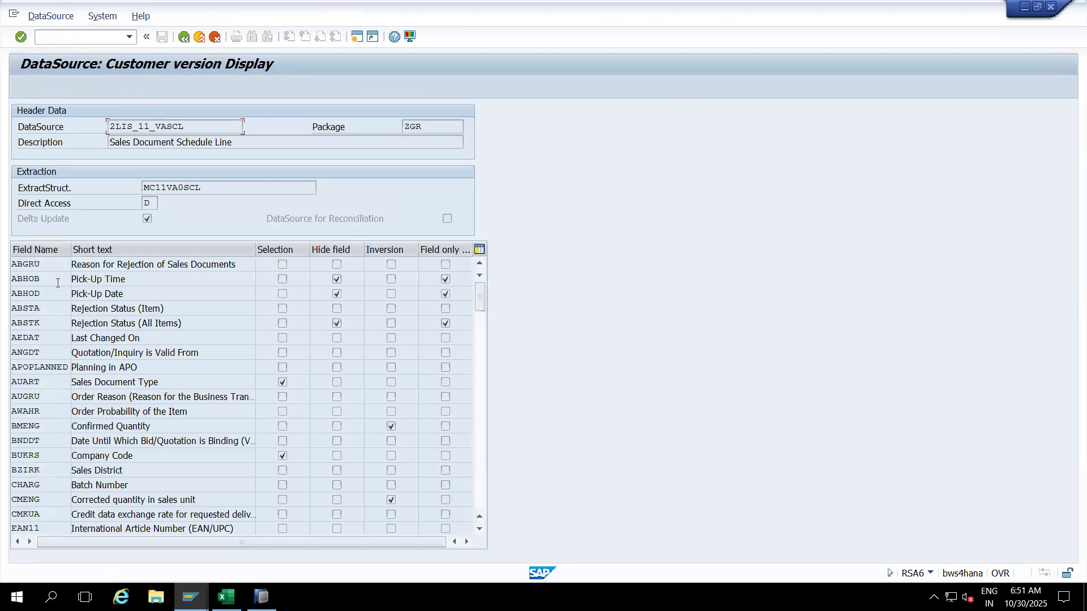
Step: Page through 2LIS_11_VASCL's fields checking Selection flags, then return to the DTP in HANA Studio
left_click(480, 381)
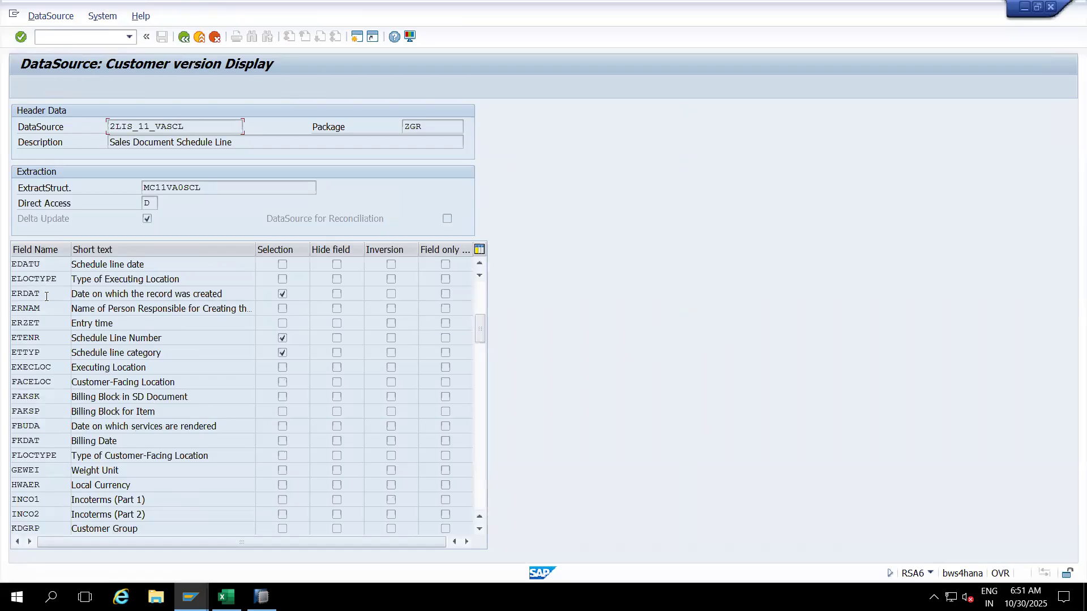
left_click(480, 378)
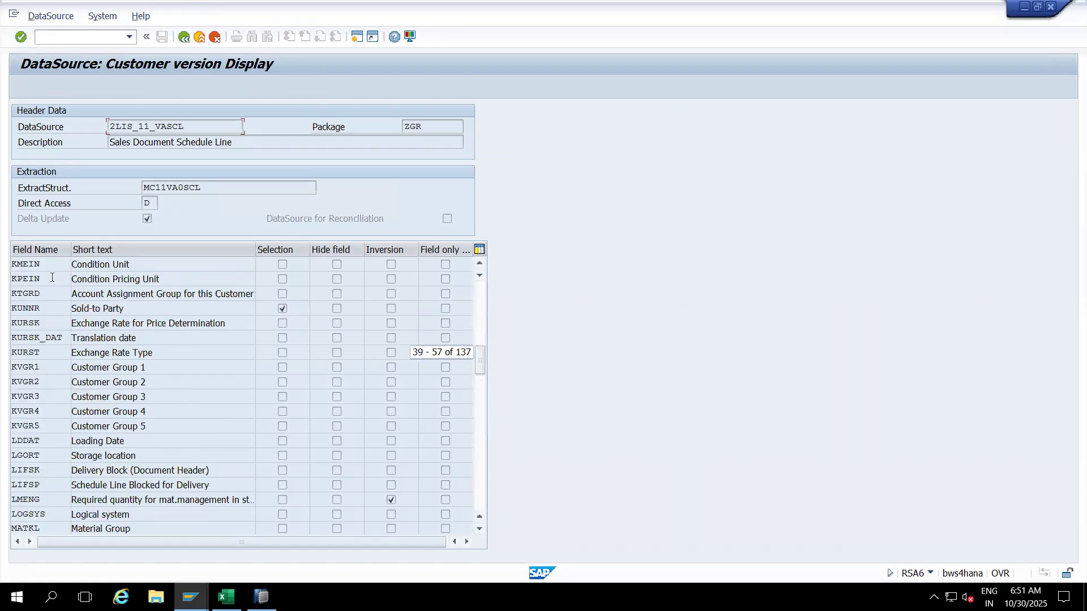
left_click(478, 409)
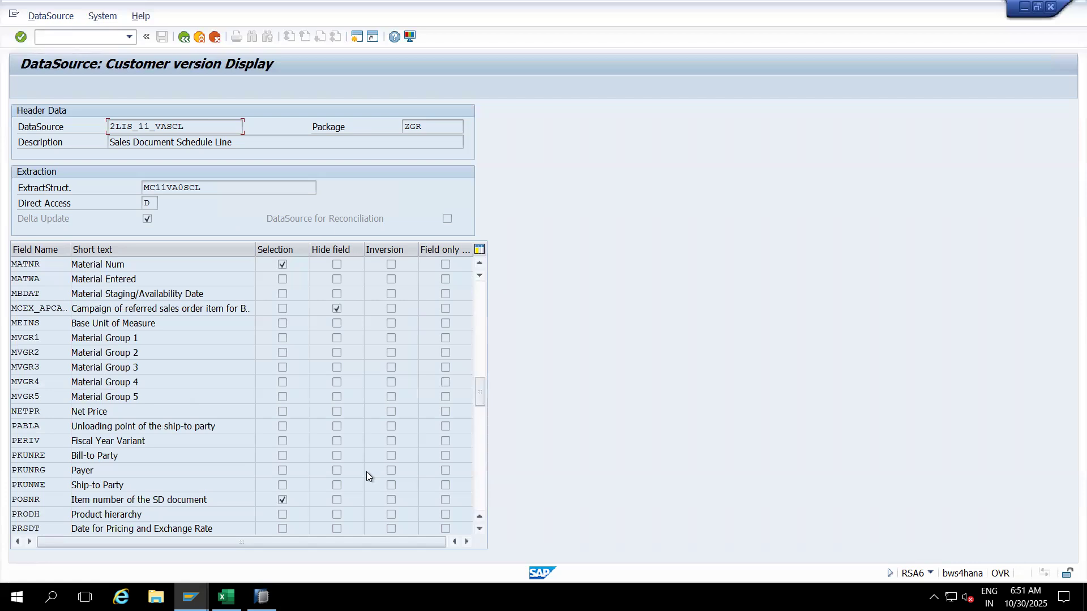
left_click(480, 439)
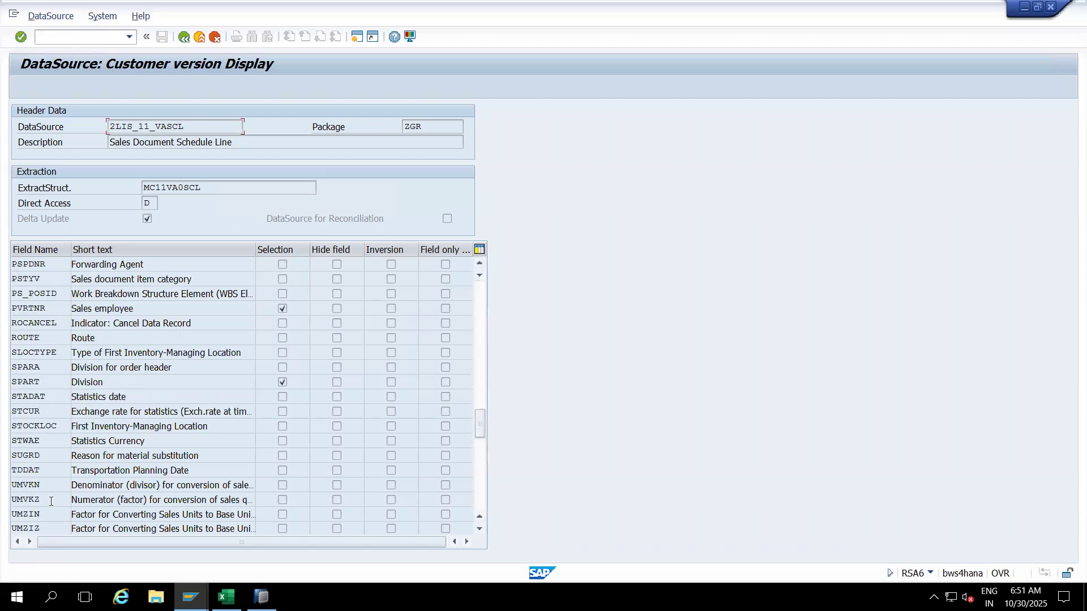
left_click(481, 464)
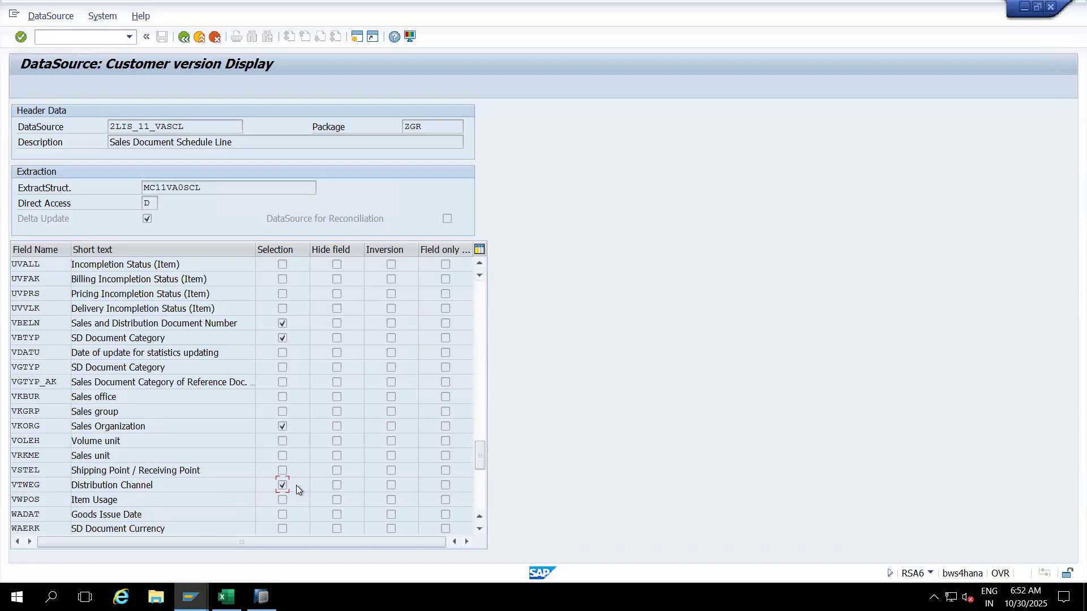
key("alt+Tab")
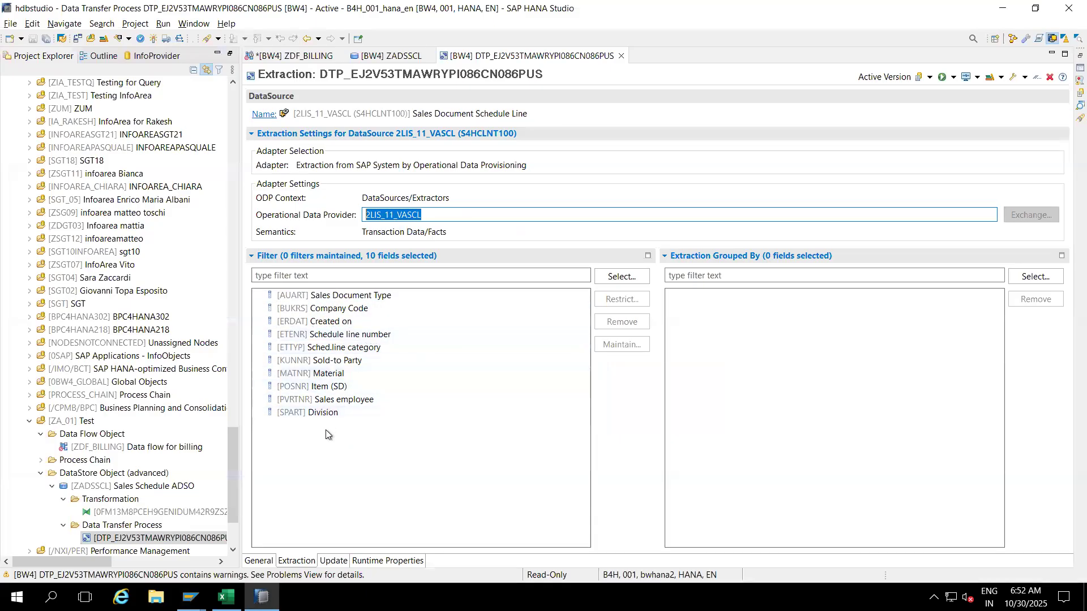
Step: Reactivate the 2LIS_11_VASCL-to-ZADSSCL DTP, glance at the ZDF_BILLING data flow, and return to it
key("alt+Tab")
key("alt+Tab")
left_click(151, 35)
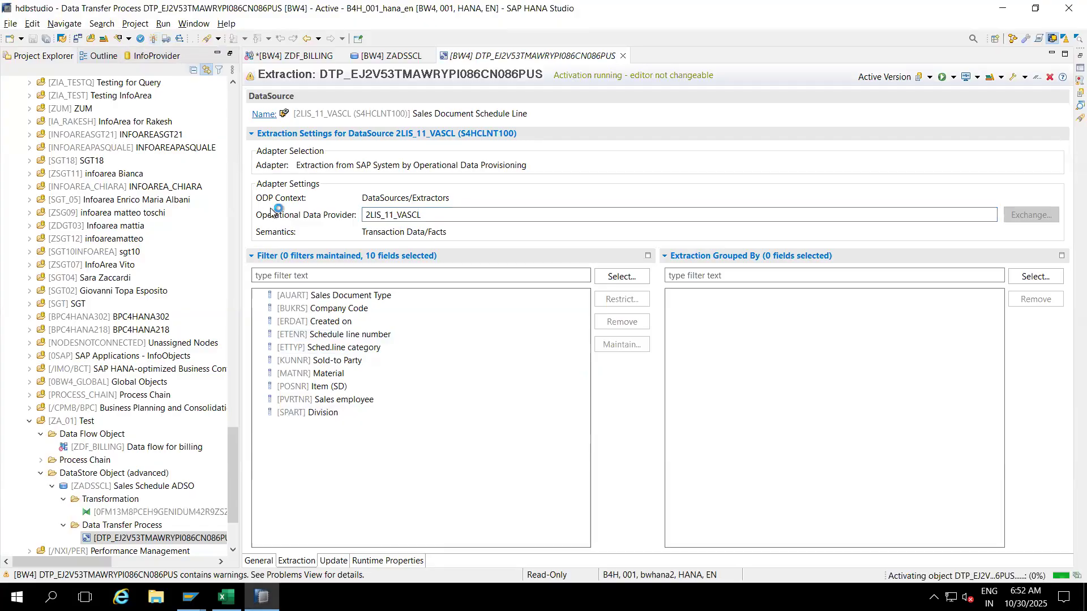
left_click(307, 59)
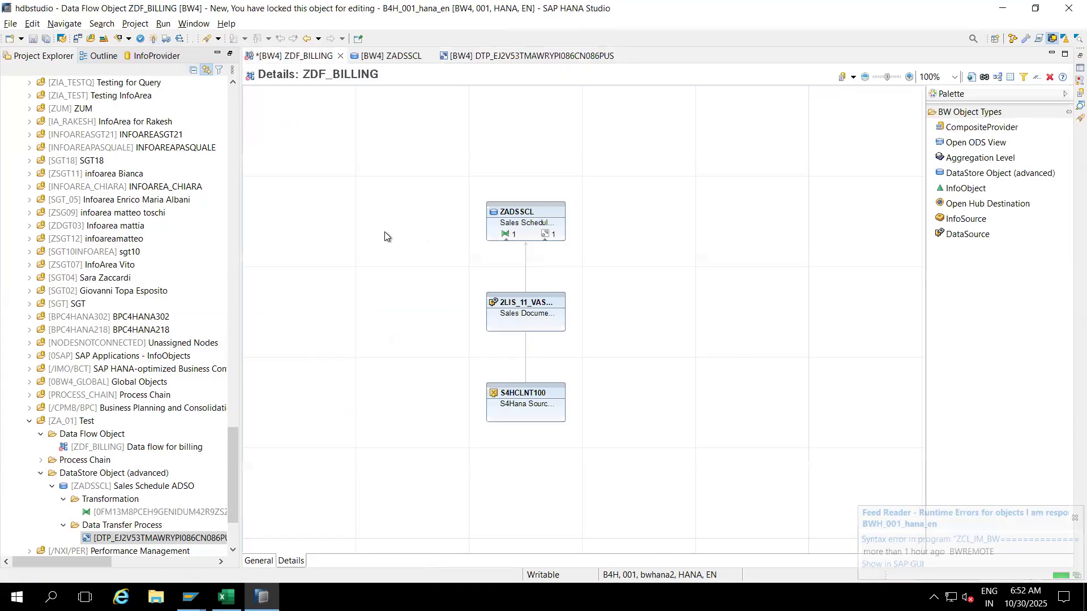
mouse_move(547, 235)
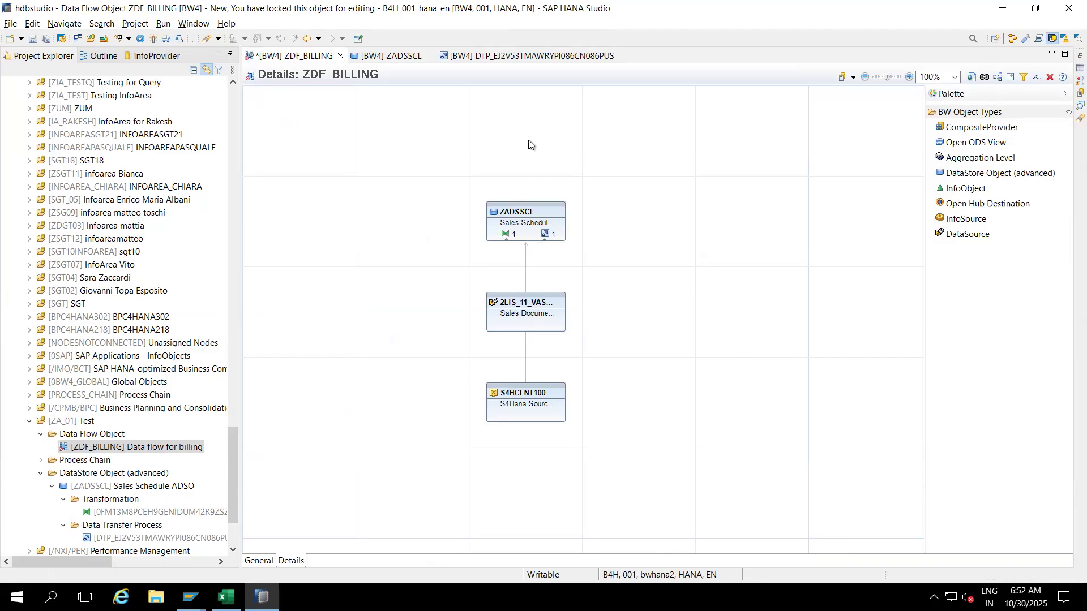
left_click(513, 58)
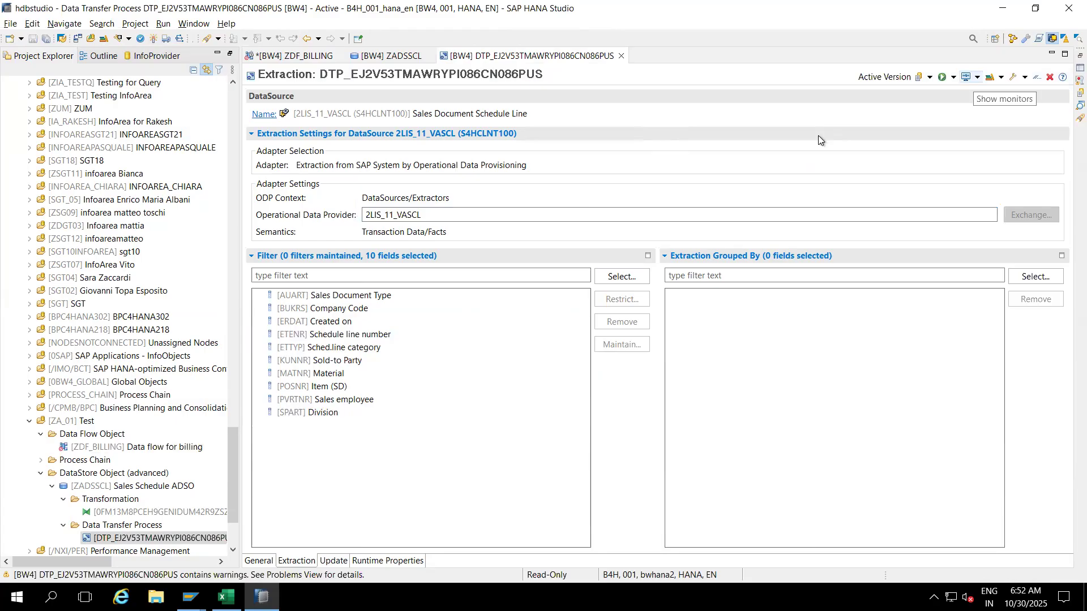
Step: Execute the DTP in the background and confirm the run
left_click(953, 77)
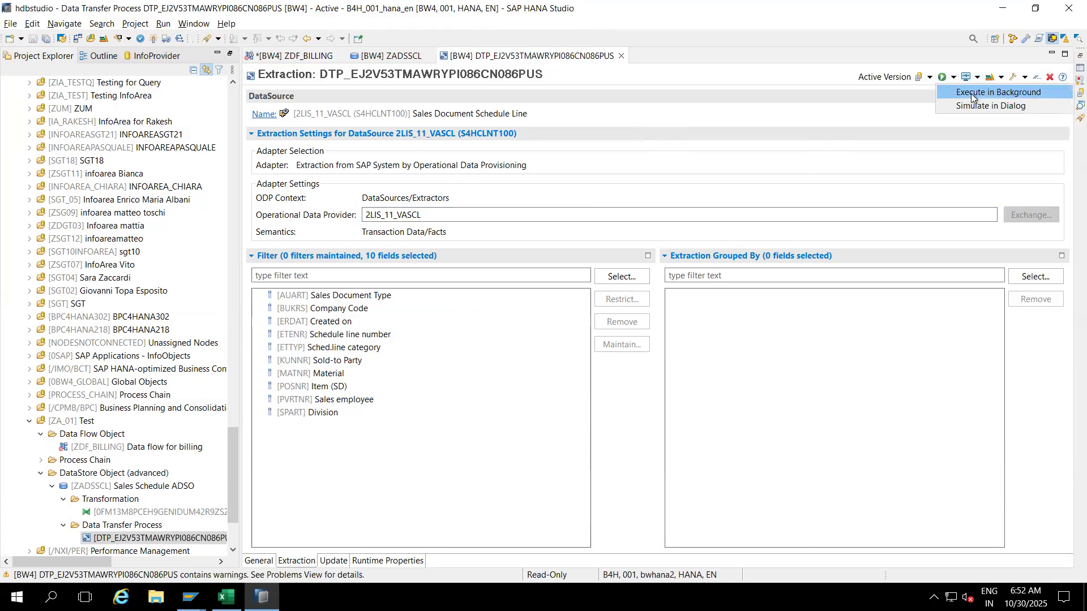
left_click(970, 94)
left_click(473, 304)
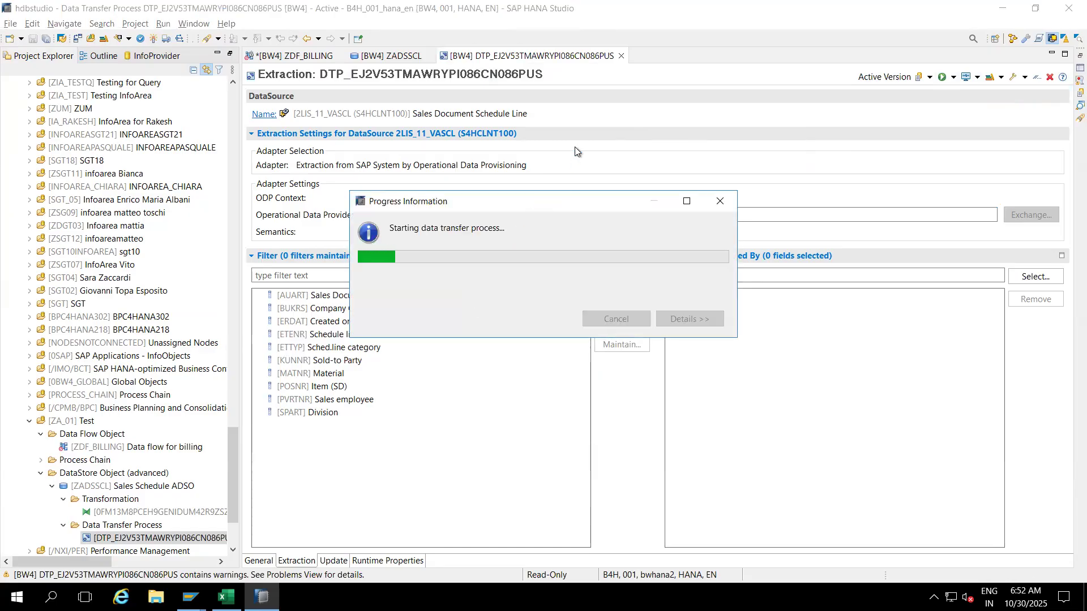
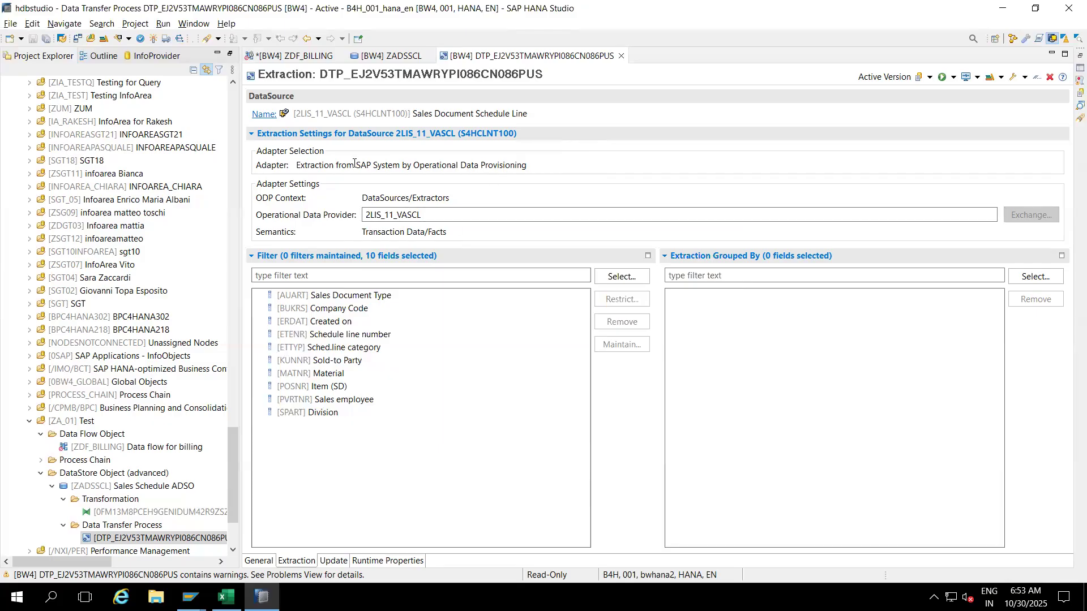
Step: Show the DTP's General settings and mark the target name ZADSSCL in its description
left_click(261, 561)
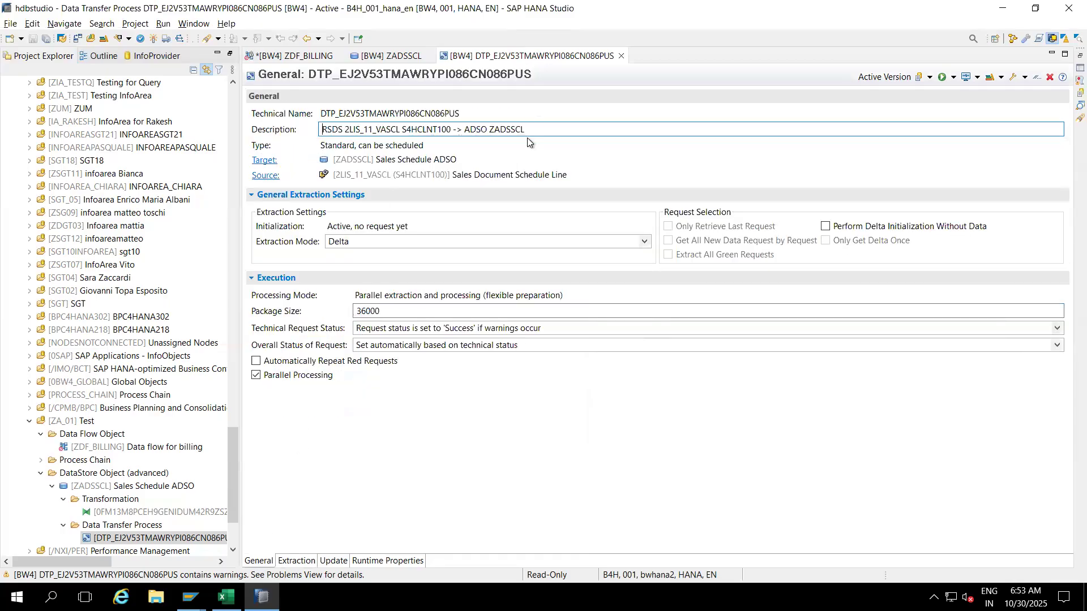
left_click_drag(525, 131, 490, 130)
key("ctrl+c")
Step: Launch SAP GUI for the B4H project and open RSMNG request management for ZADSSCL
left_click(62, 39)
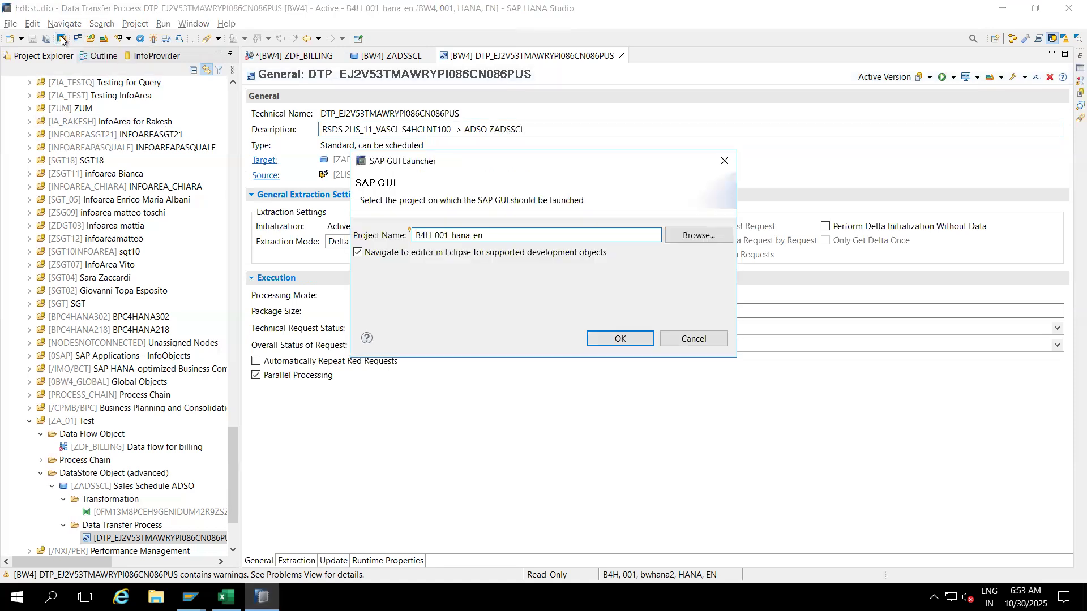
left_click(609, 335)
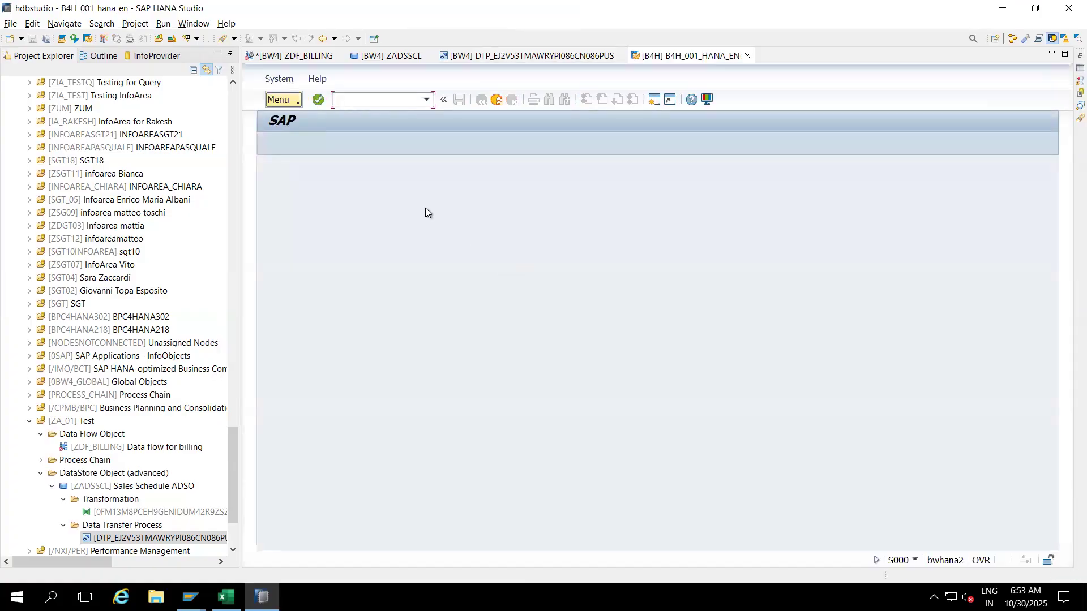
type("rsmng")
key("Return")
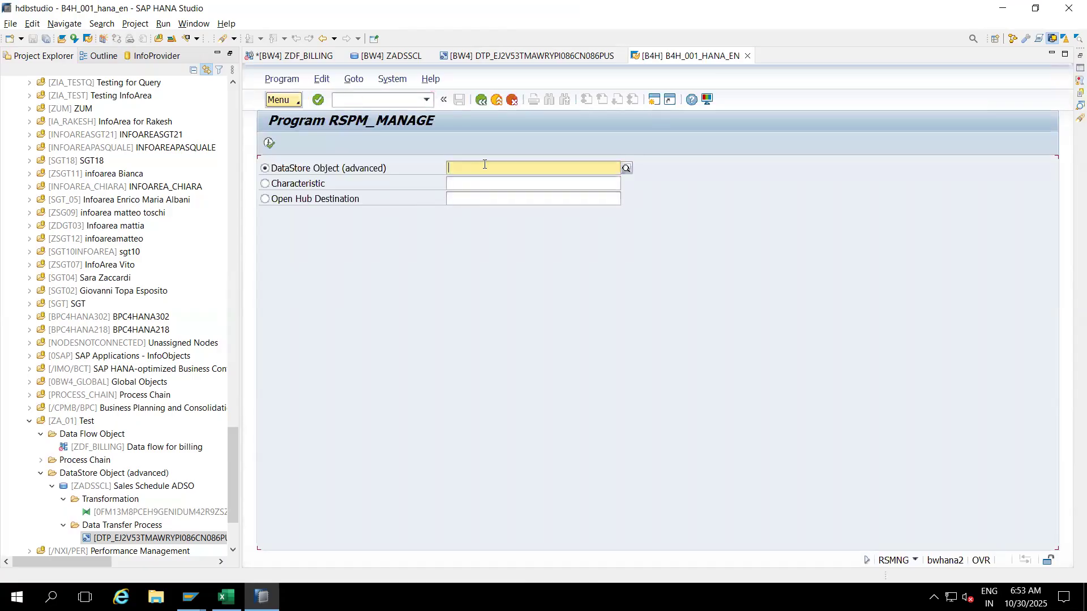
key("ctrl+v")
left_click(268, 143)
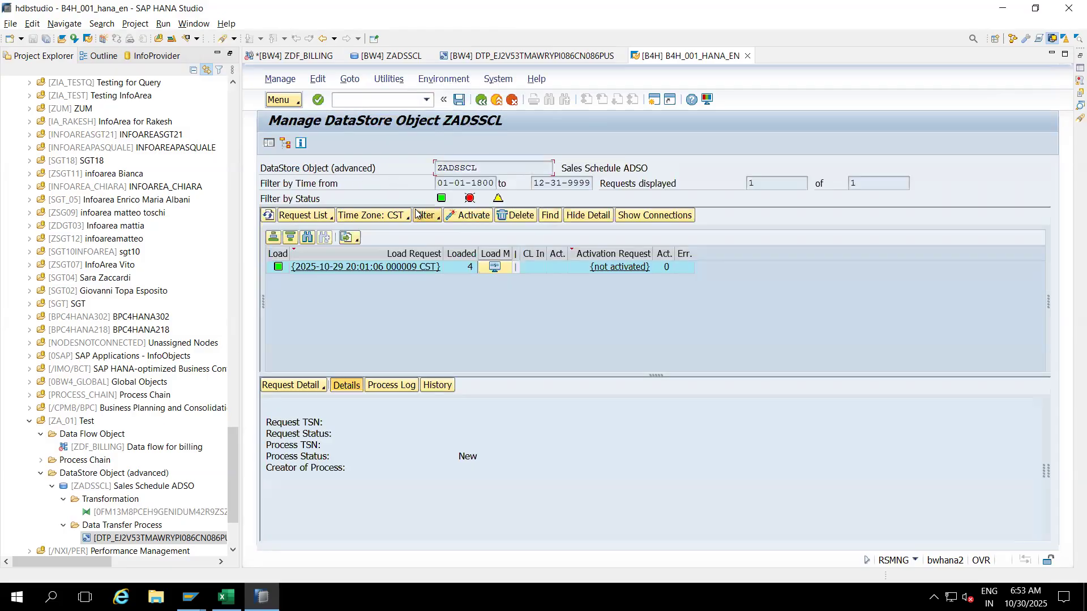
Step: Activate the loaded ZADSSCL request so its 4 records become active data
left_click(534, 269)
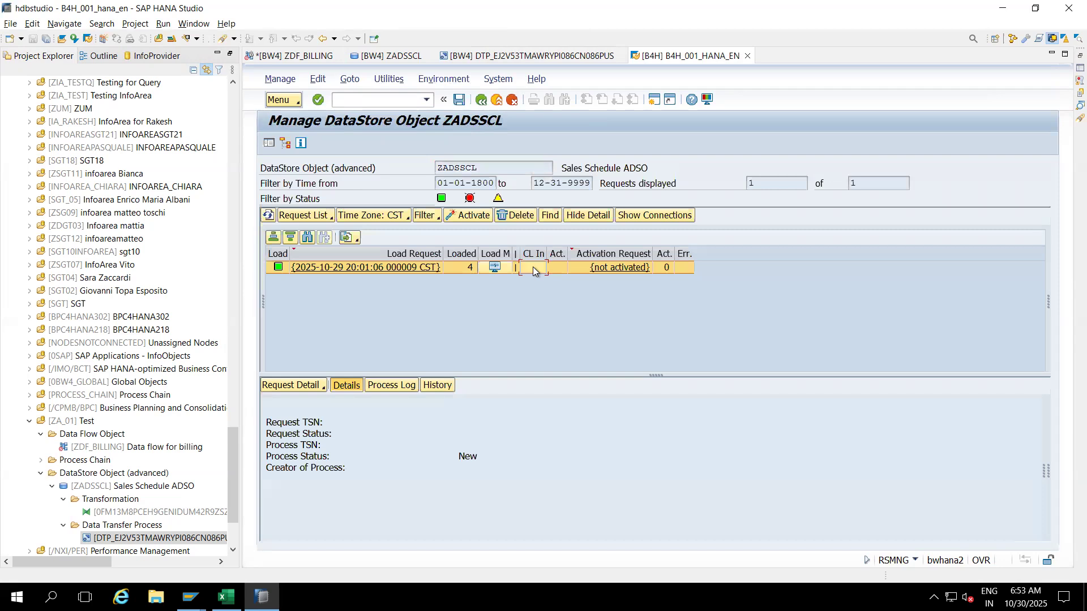
left_click(473, 216)
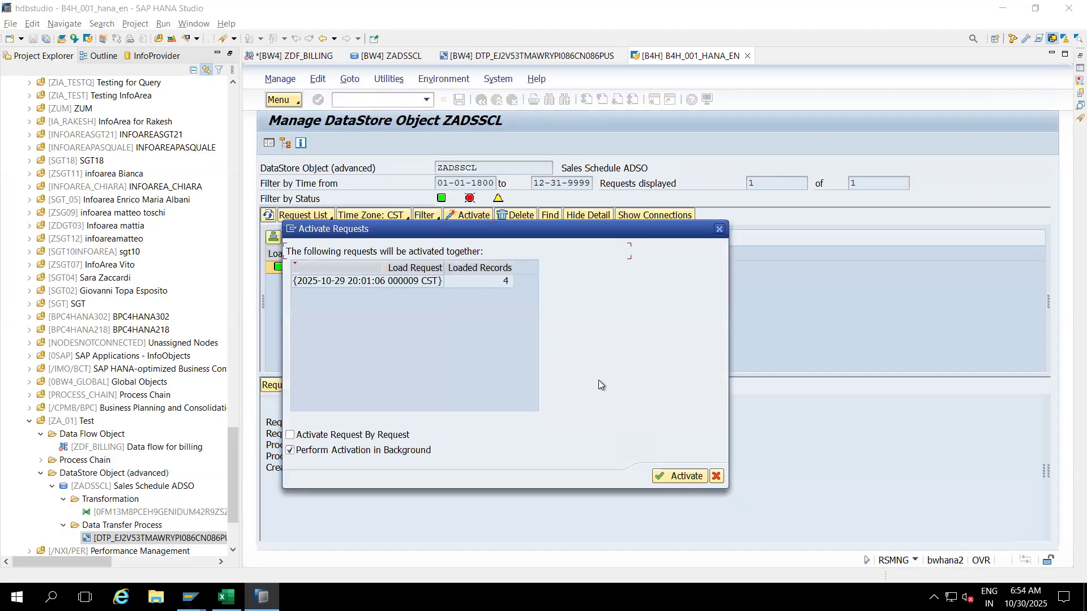
left_click(659, 477)
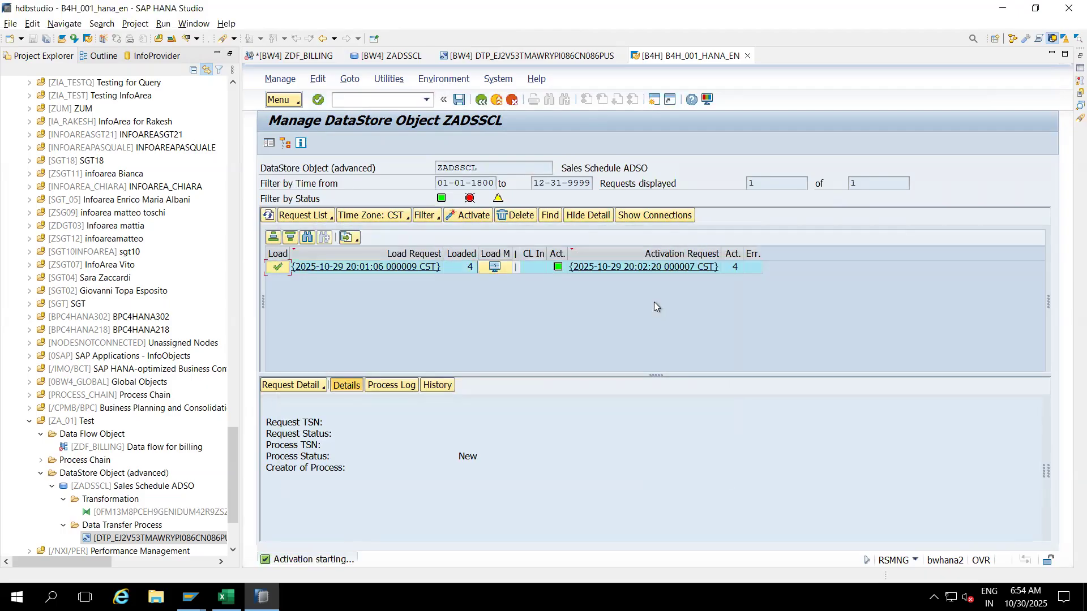
Step: List the 4 active records of /BIC/AZADSSCL2, then bring up the 2LIS_11_VASCL DataSource display
right_click(446, 262)
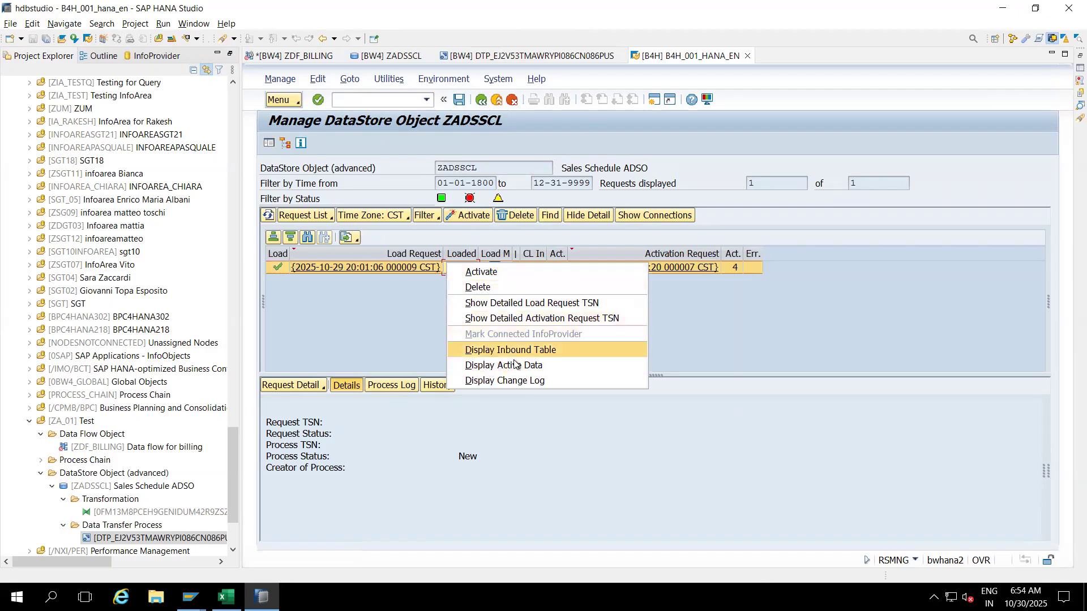
left_click(507, 365)
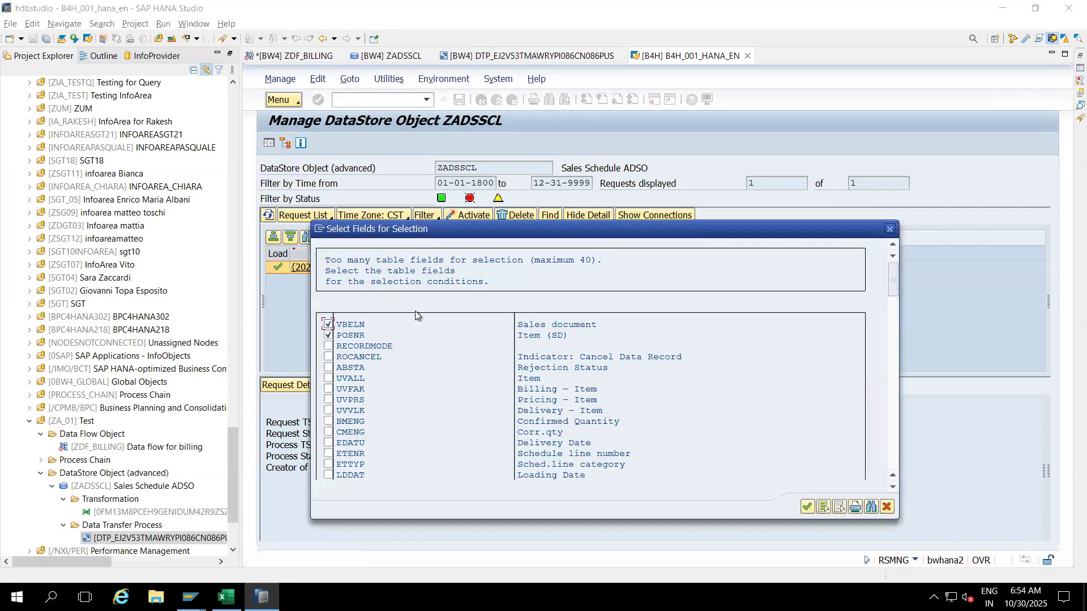
left_click(805, 507)
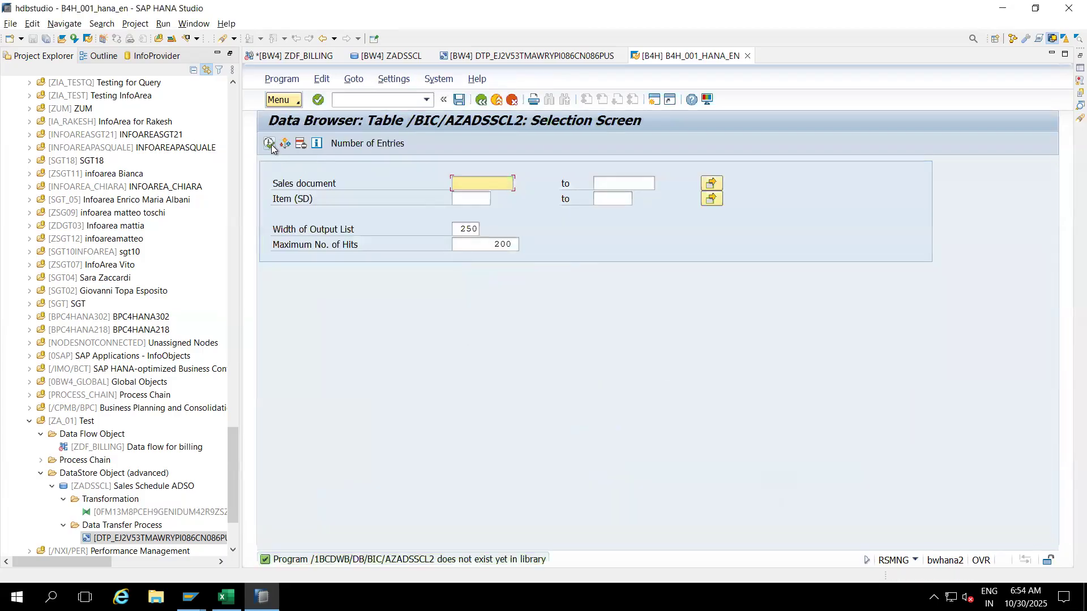
left_click(269, 144)
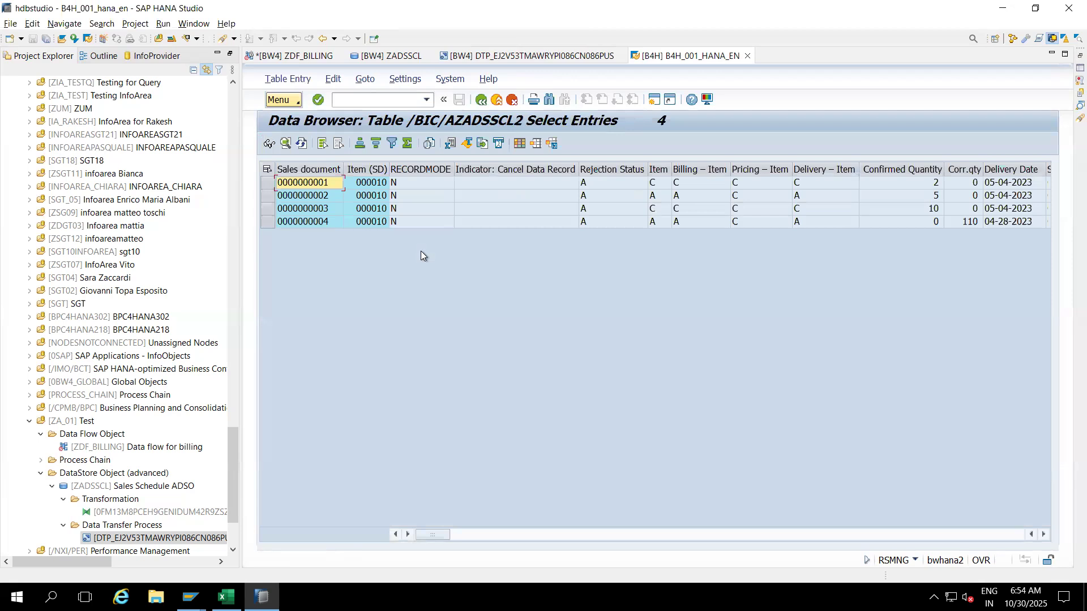
left_click(190, 597)
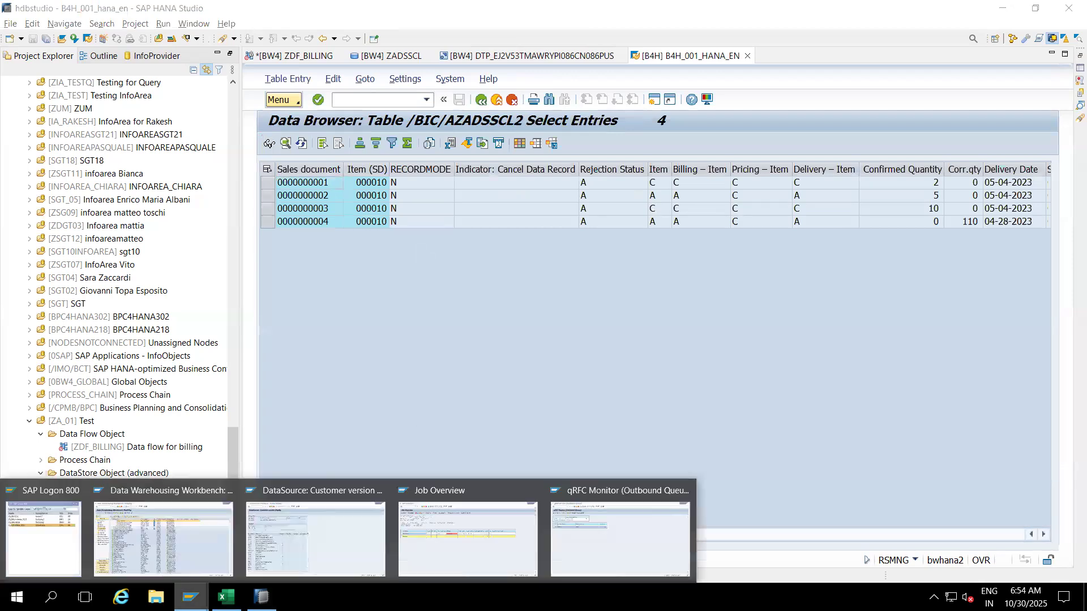
left_click(311, 529)
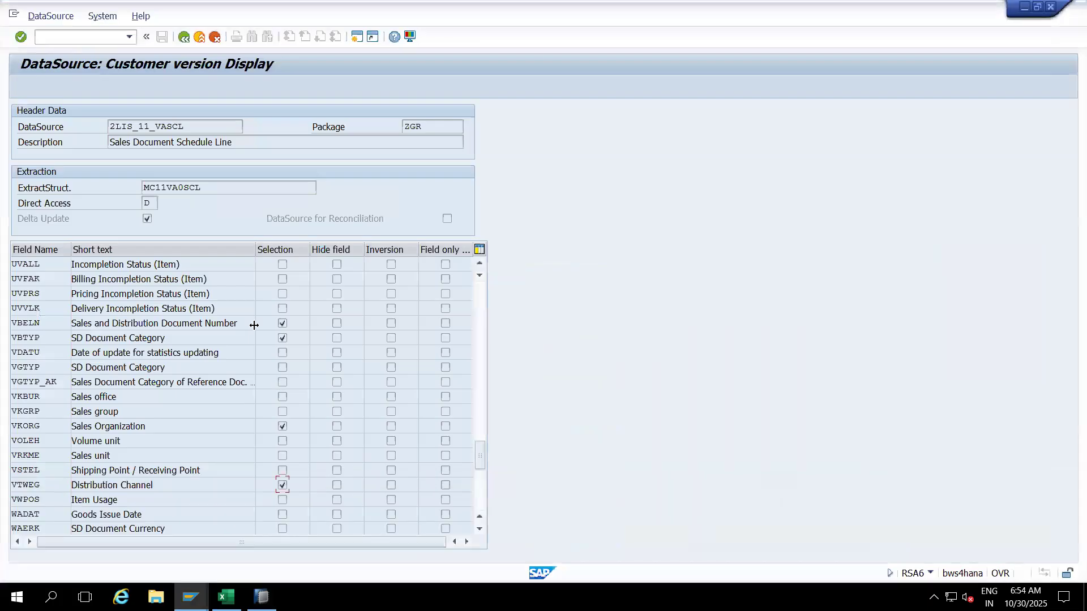
Step: Test-extract 2LIS_11_VASCL in RSA3 and view its 7 records as an ALV grid
left_click_drag(197, 131, 89, 133)
type("/nrsa3")
key("Return")
left_click(21, 87)
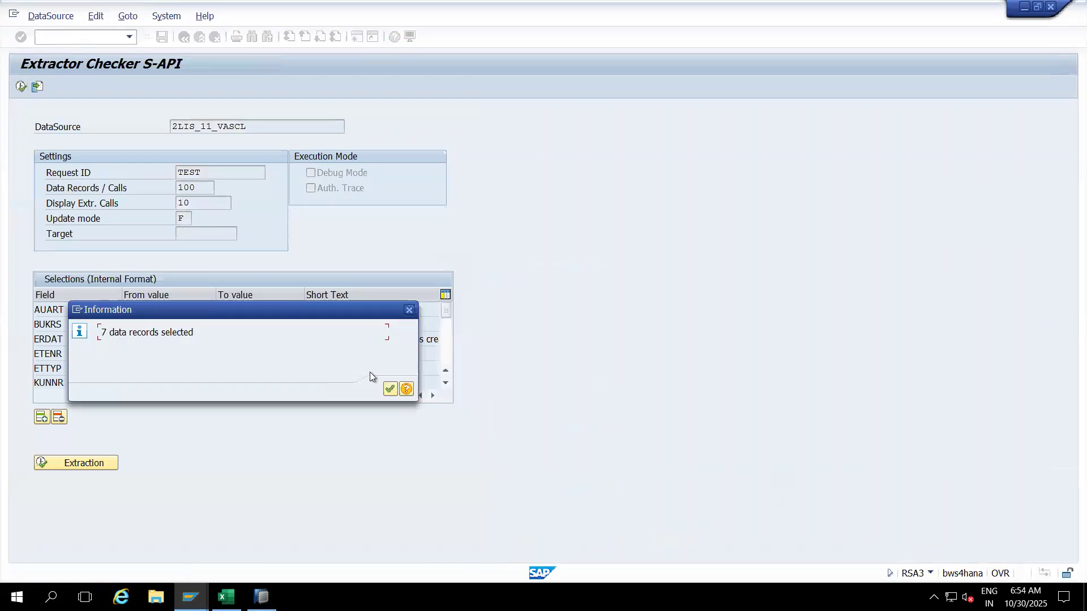
left_click(391, 389)
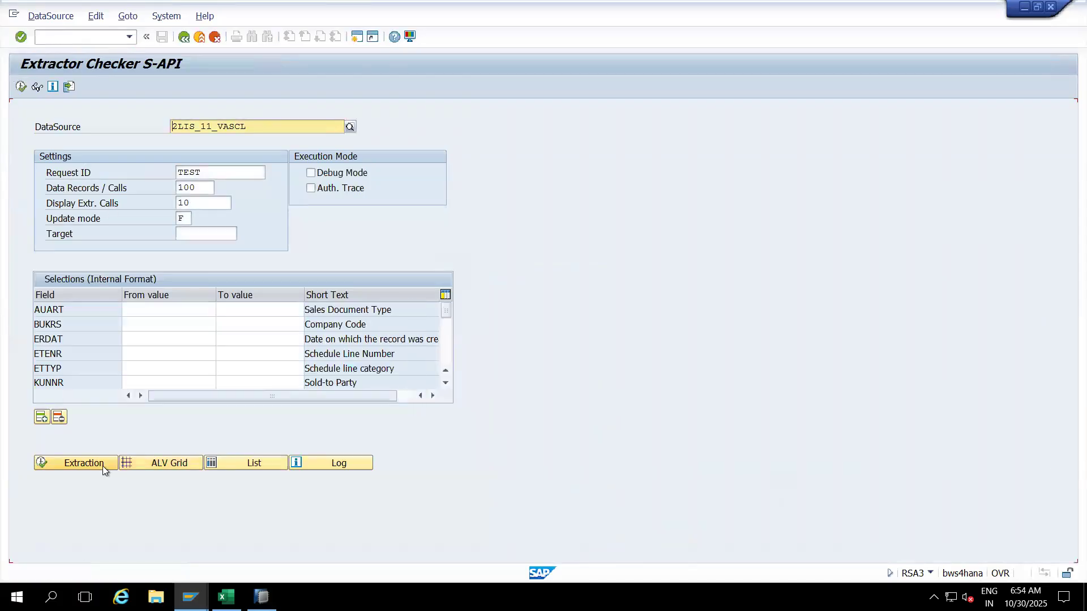
left_click(148, 463)
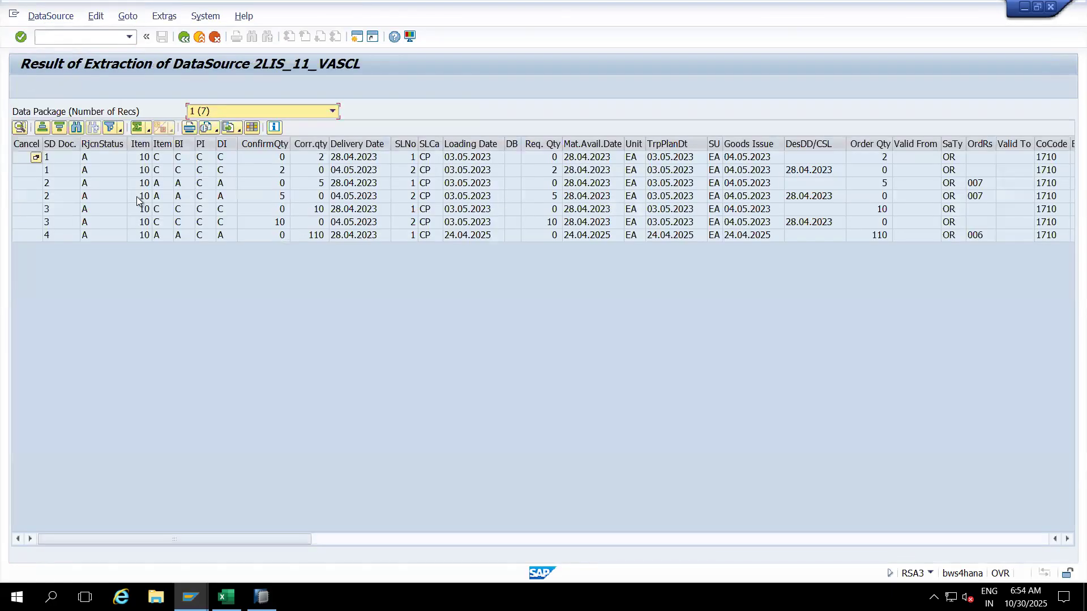
left_click(66, 162)
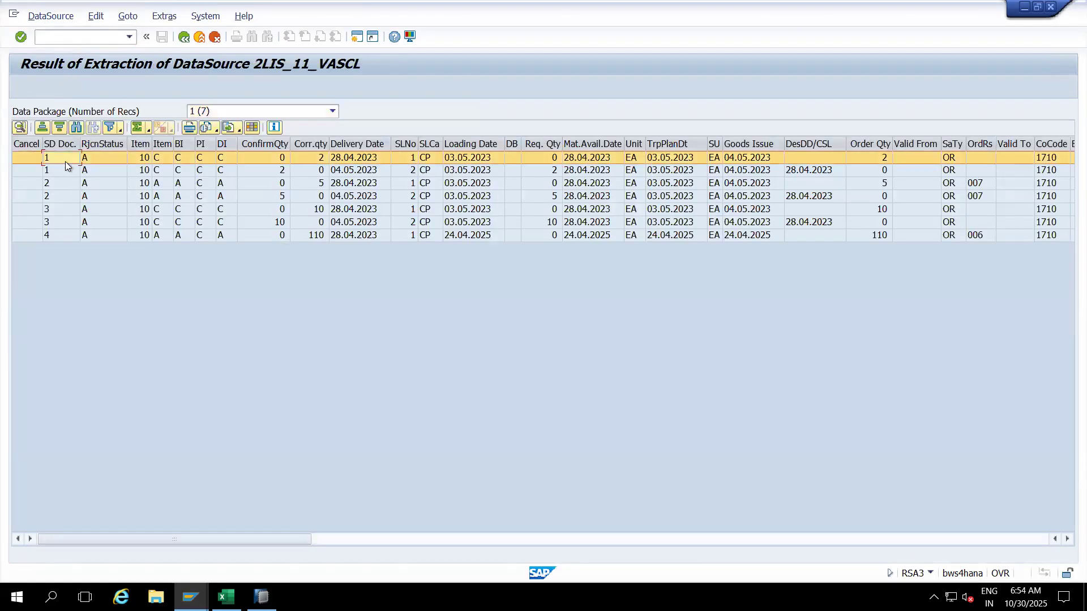
key("alt+Tab")
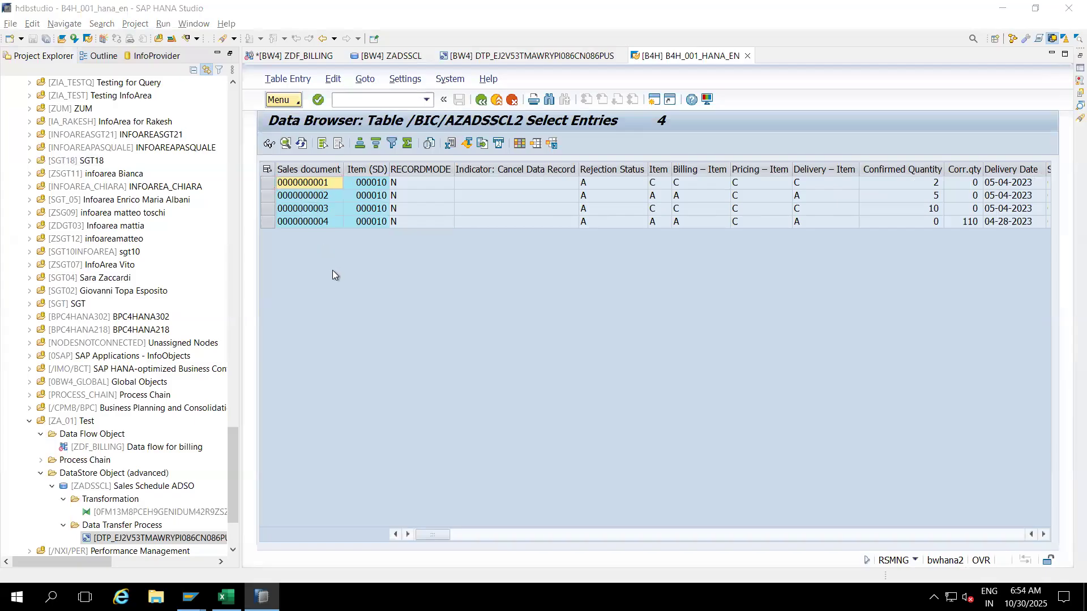
Step: In the extraction result, move the Item column next to SD Doc
key("alt+Tab")
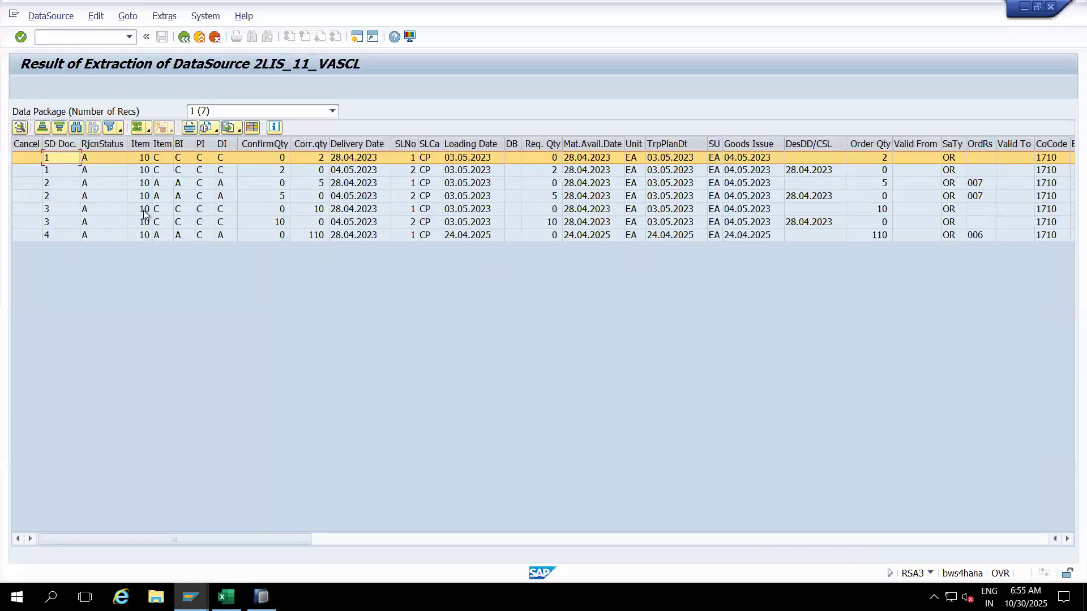
left_click(141, 145)
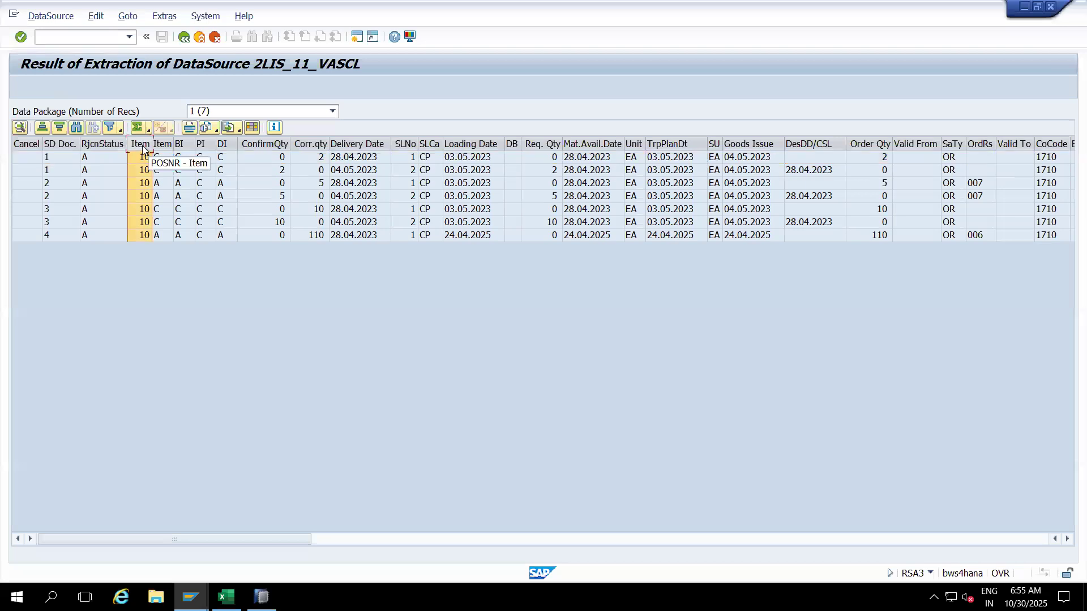
left_click_drag(142, 145, 113, 141)
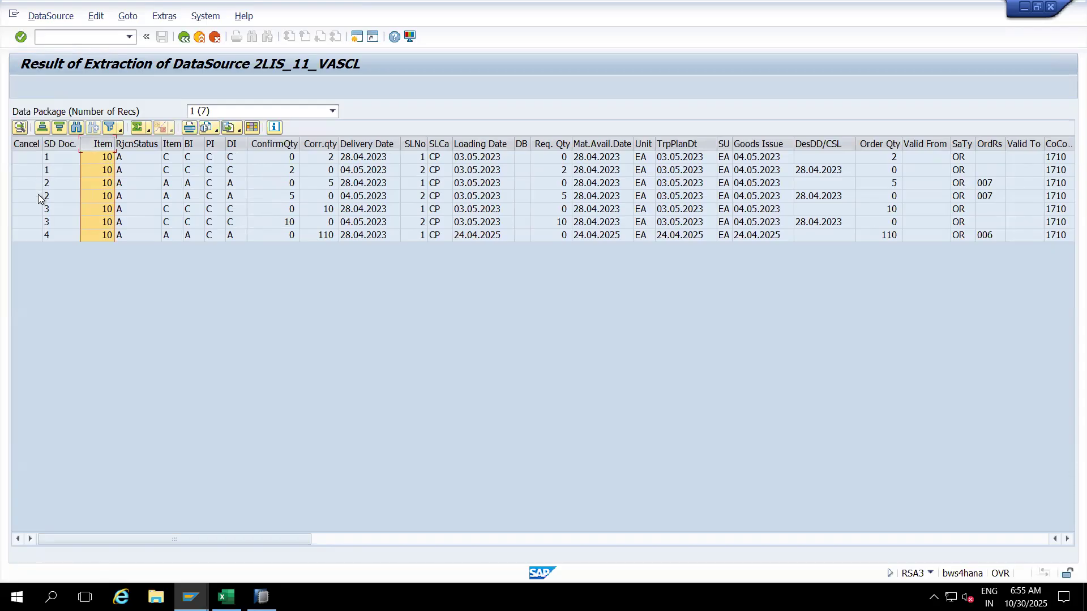
Step: Move Confirmed Quantity, Corr.qty and Delivery Date right after RECORDMODE in the Data Browser
key("alt+Tab")
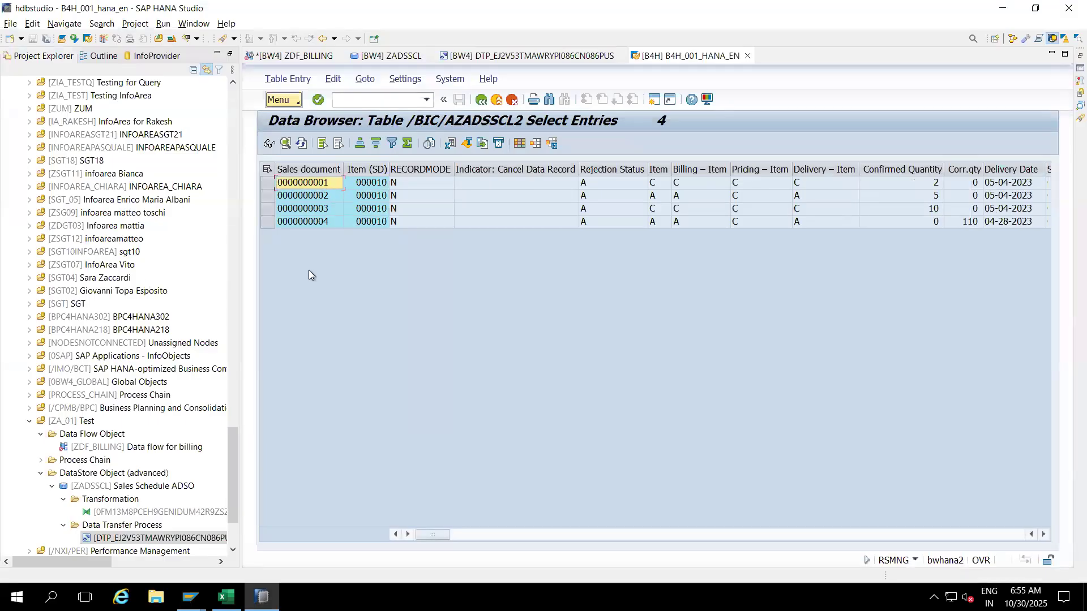
left_click(371, 168, "ctrl")
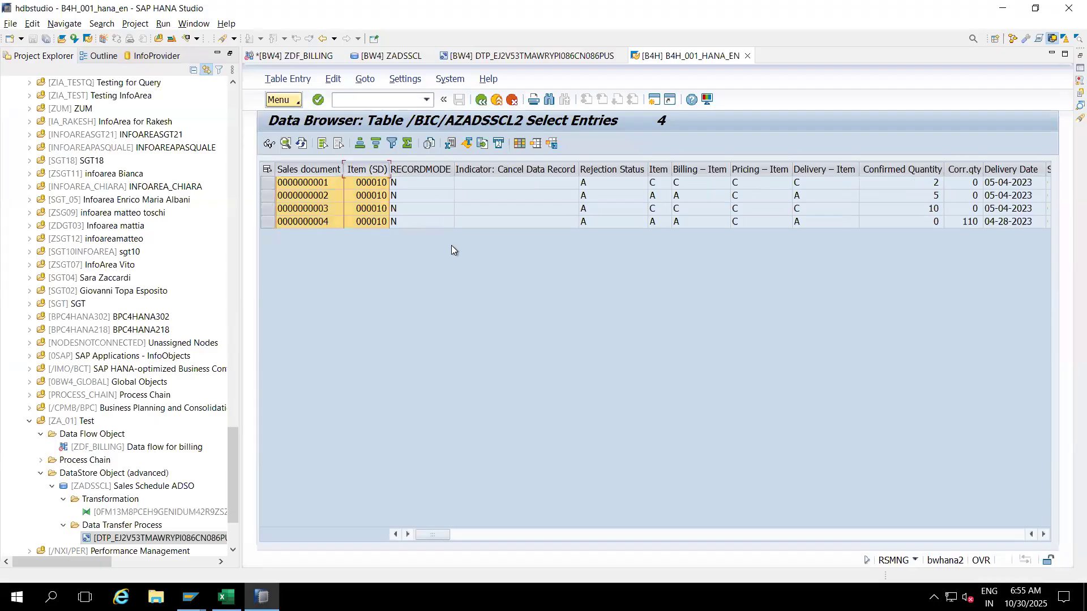
left_click(881, 169)
left_click_drag(892, 168, 474, 169)
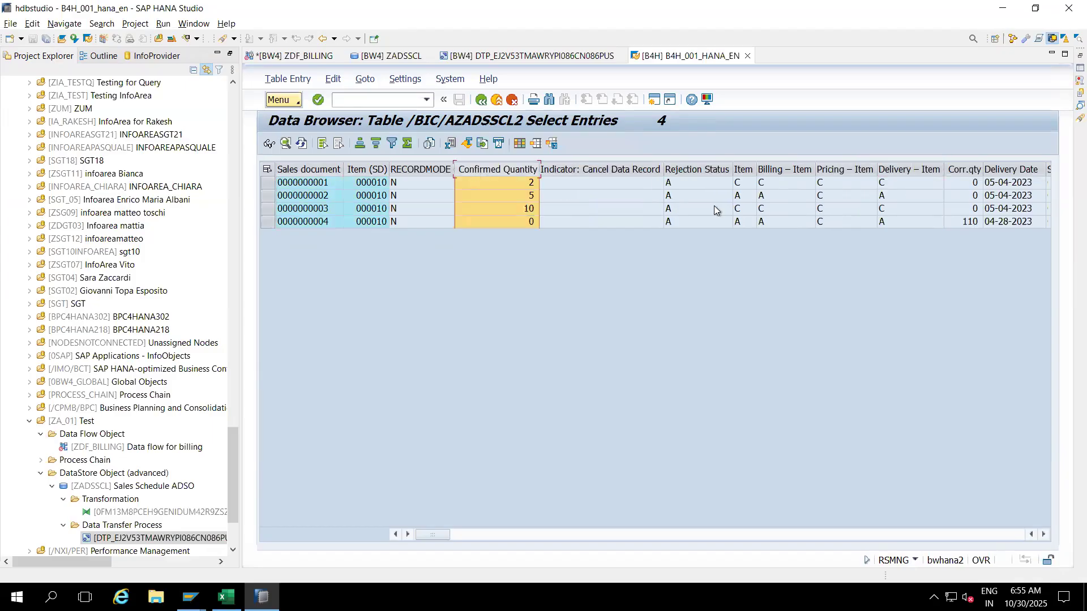
left_click(963, 169)
left_click_drag(800, 178, 580, 164)
left_click(1008, 170)
mouse_move(1013, 170)
left_mouse_down()
mouse_move(585, 178)
mouse_move(600, 170)
left_mouse_up()
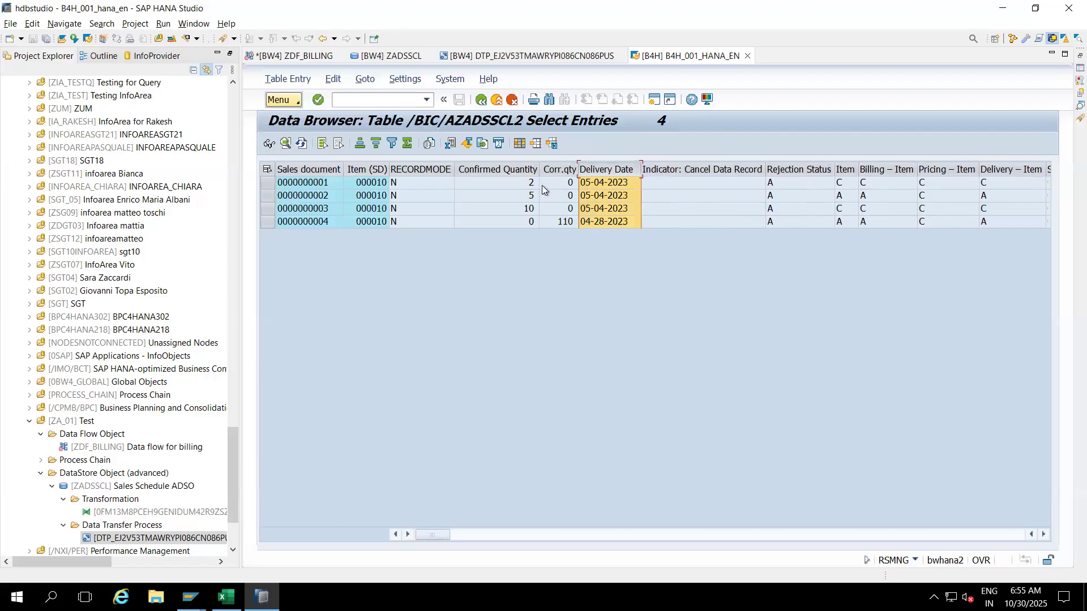
Step: Compare the extraction's ConfirmQty and sales document 1 rows against the Data Browser table
key("alt+Tab")
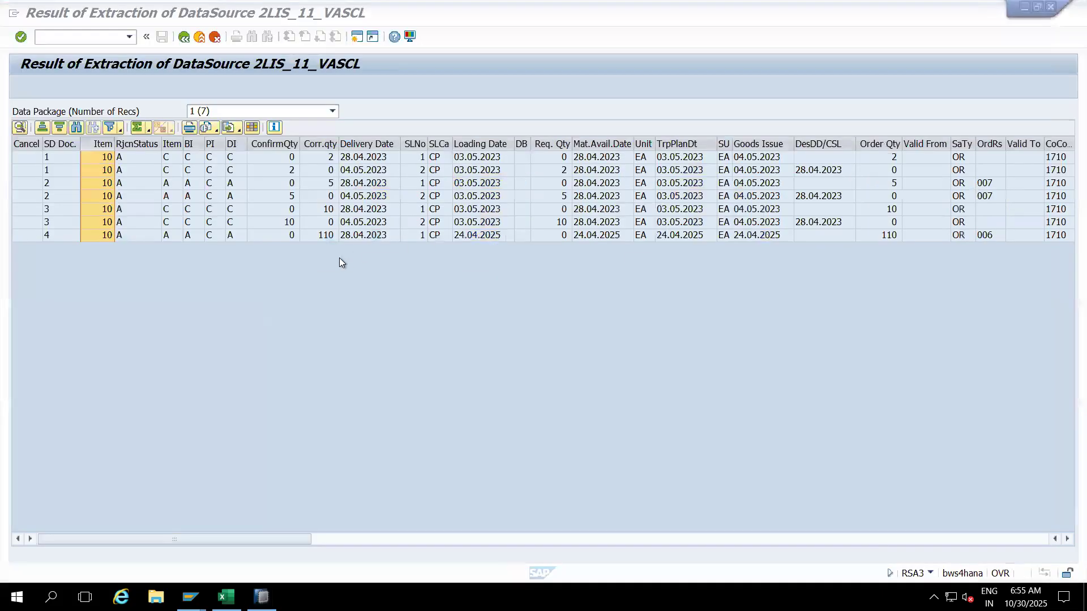
left_click(279, 147)
key("alt+Tab")
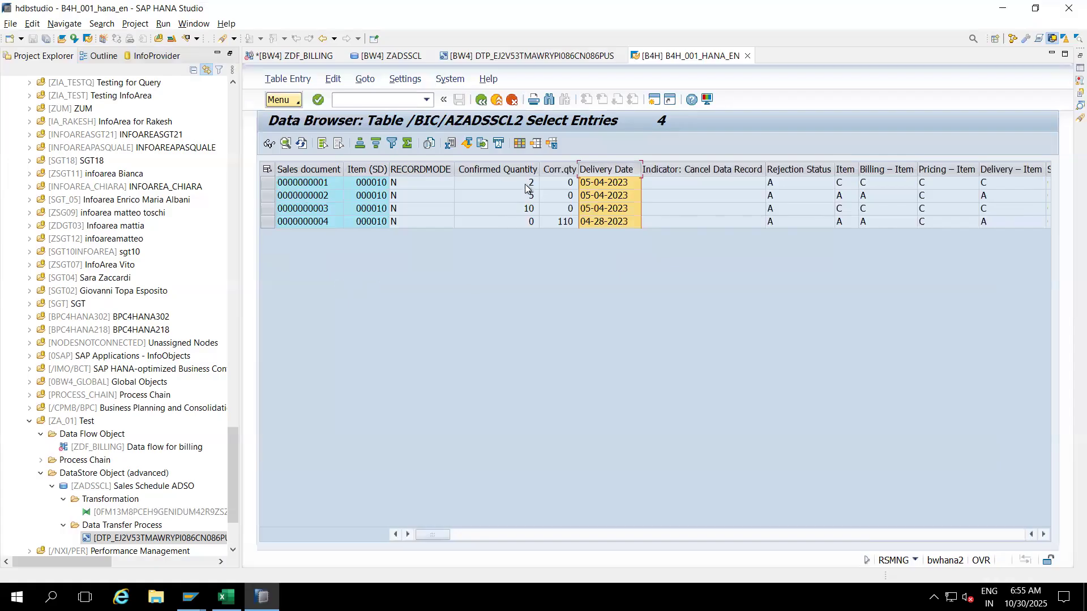
key("alt+Tab")
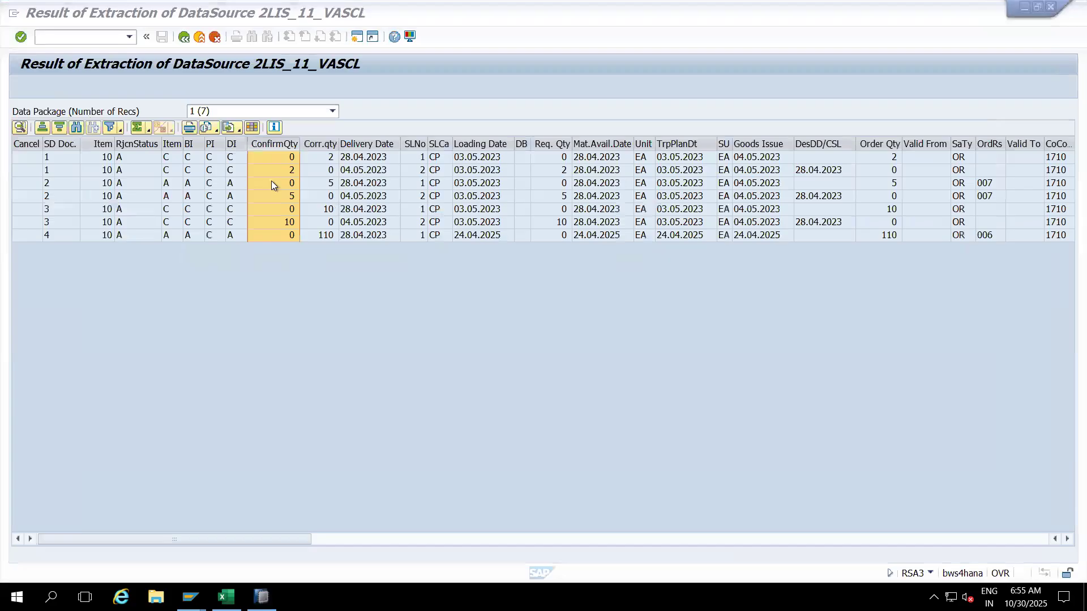
left_click(35, 160)
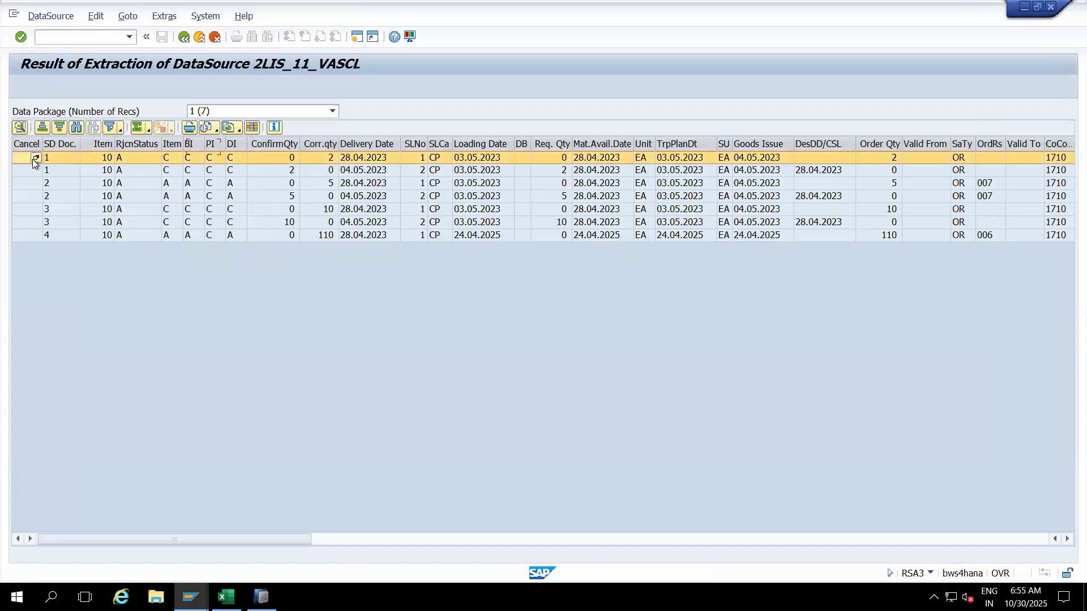
left_click(29, 169)
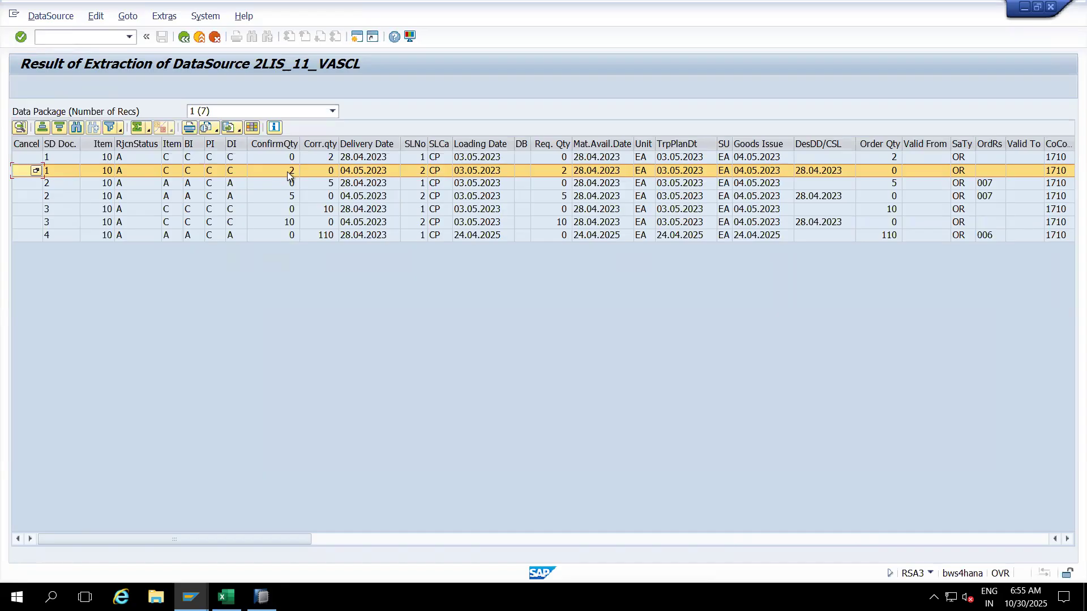
key("alt+Tab")
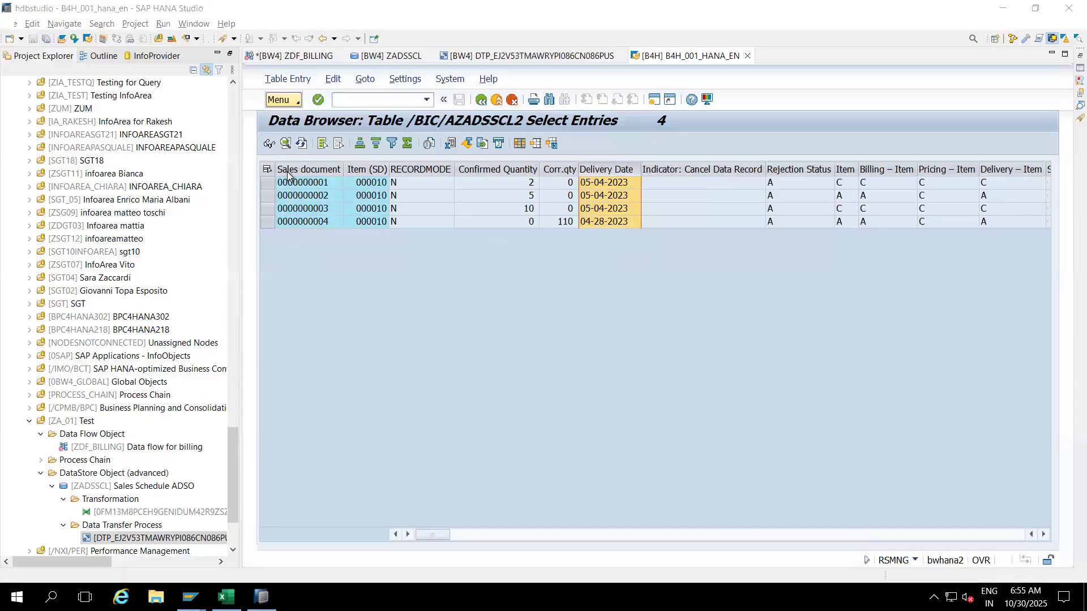
left_click(504, 169)
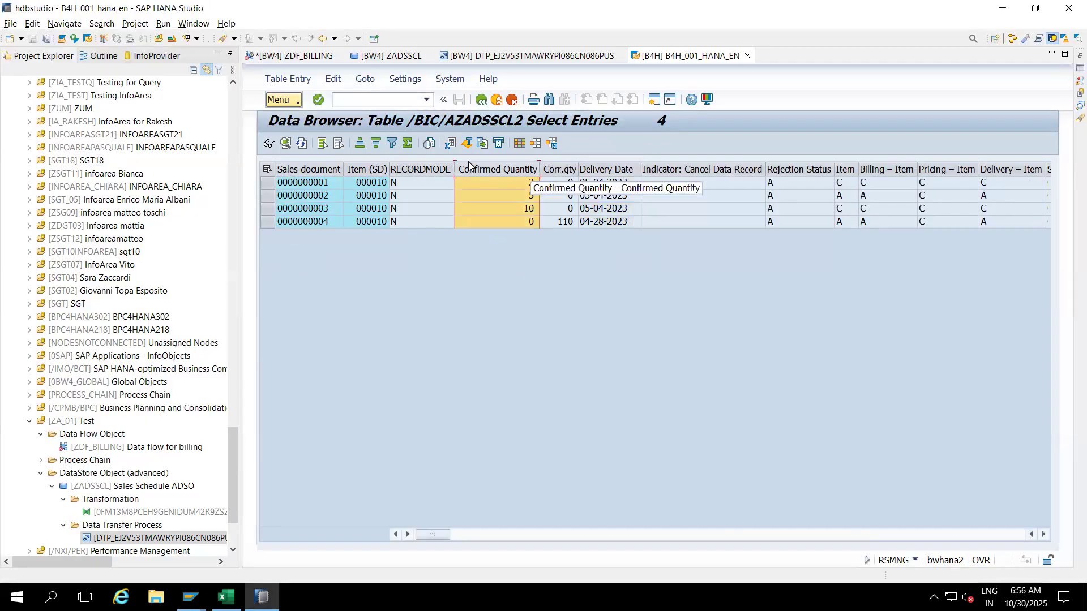
Step: Total Confirmed Quantity in the Data Browser and ConfirmQty in the extraction, both 17
left_click(407, 143)
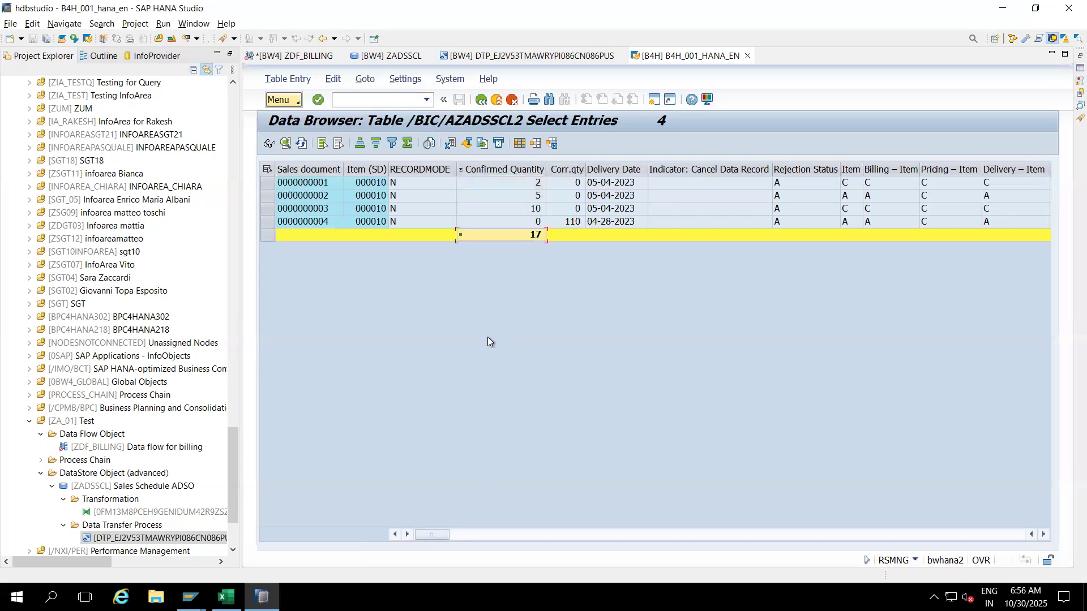
key("alt+Tab")
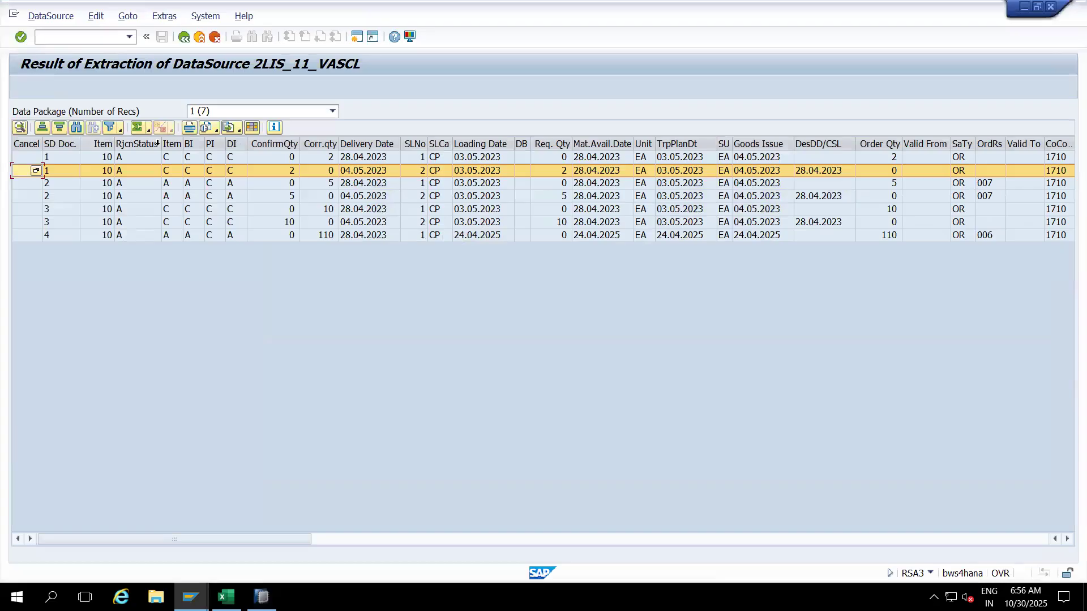
left_click(274, 144)
left_click(138, 128)
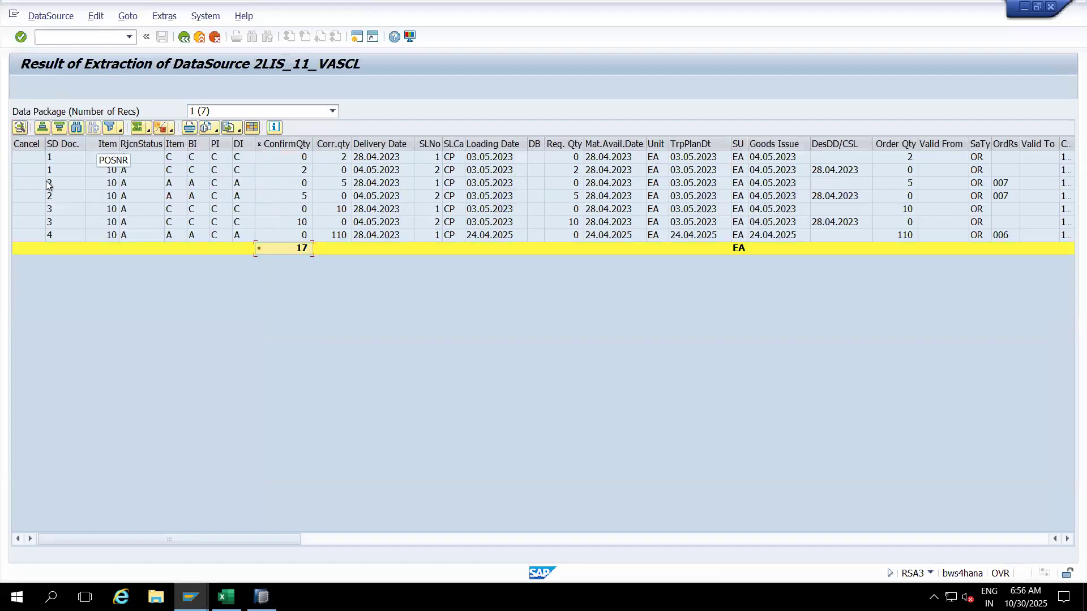
Step: Compare sales documents 1, 2 and 3 rows, including document 3's quantity of 10
left_click(305, 186)
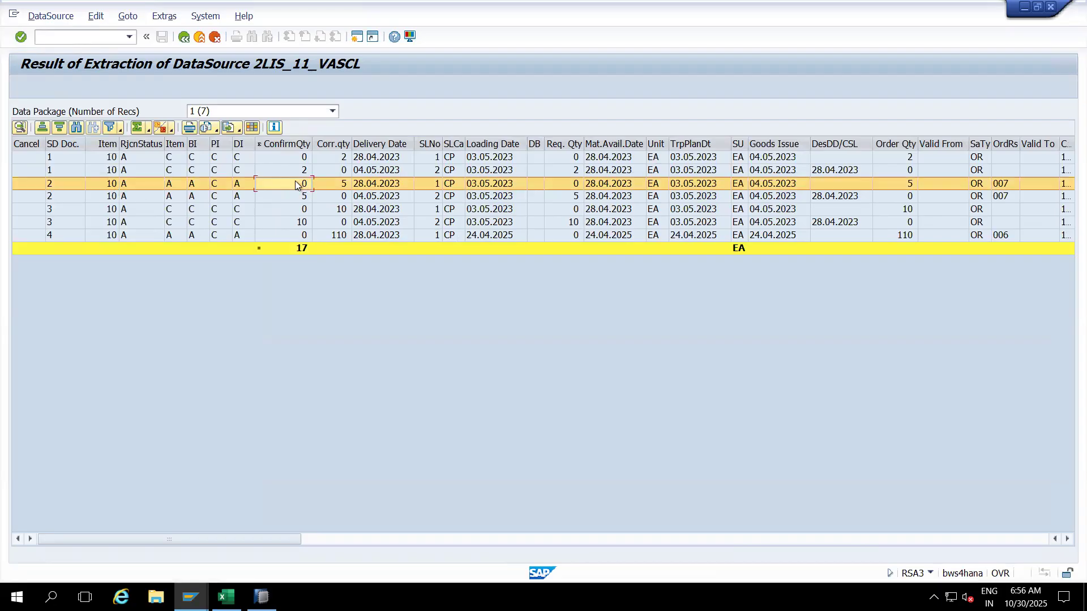
left_click(298, 210)
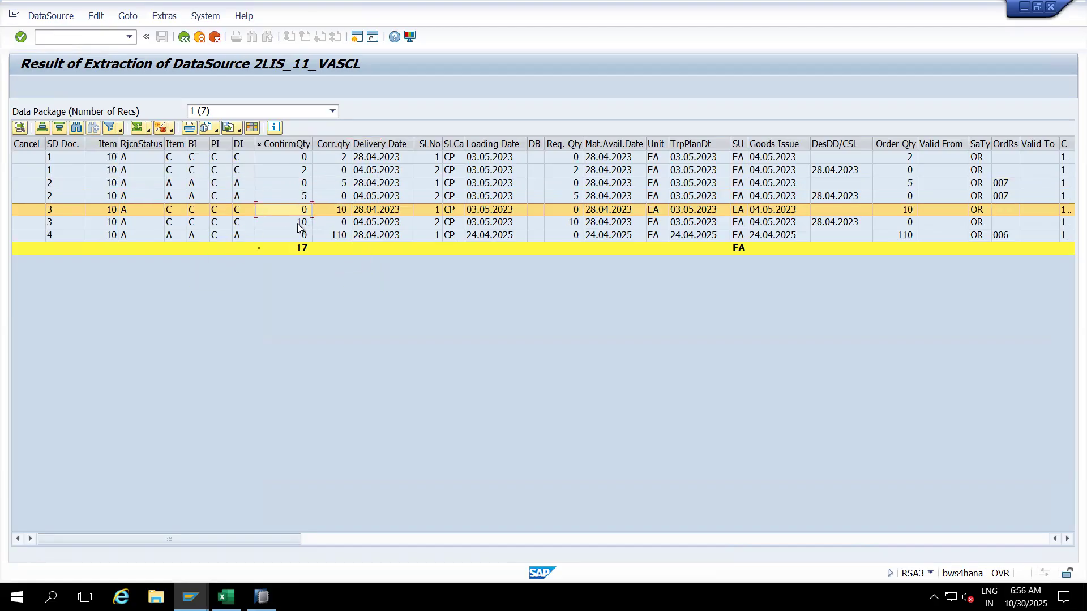
key("alt+Tab")
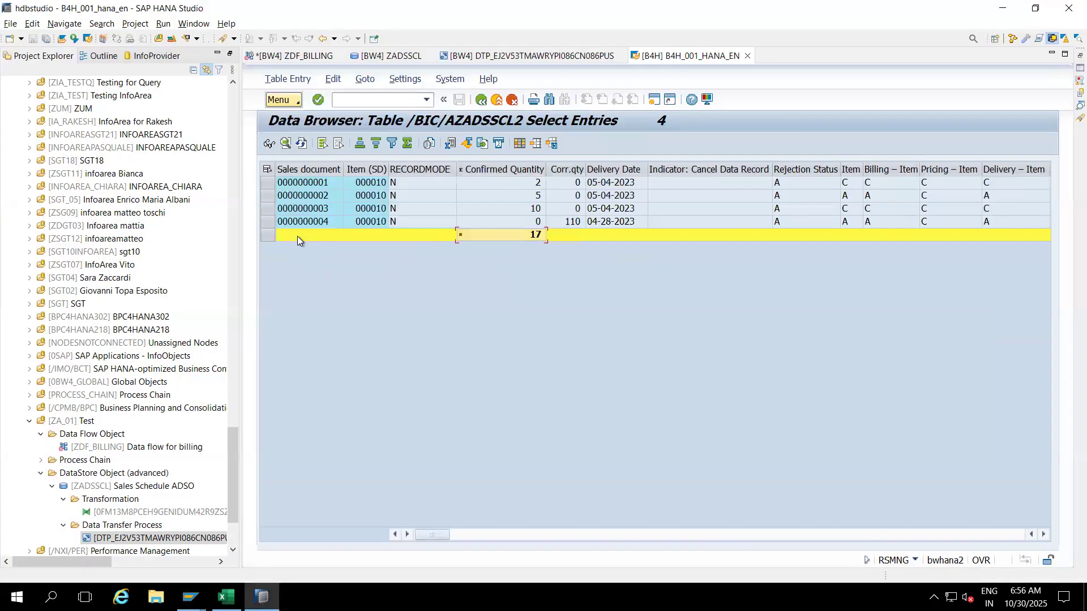
left_click(530, 211)
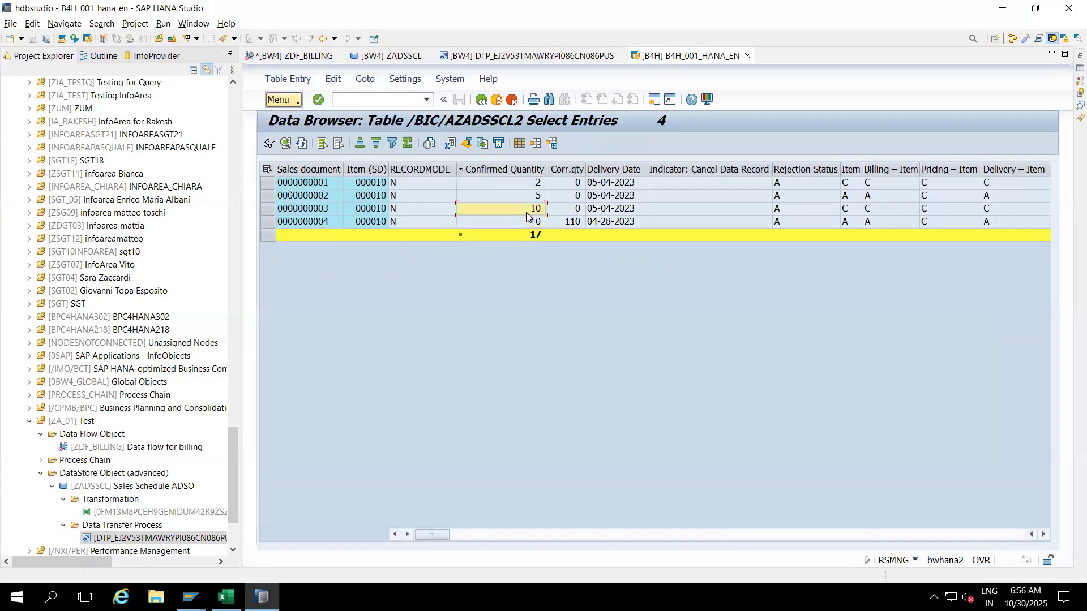
key("alt+Tab")
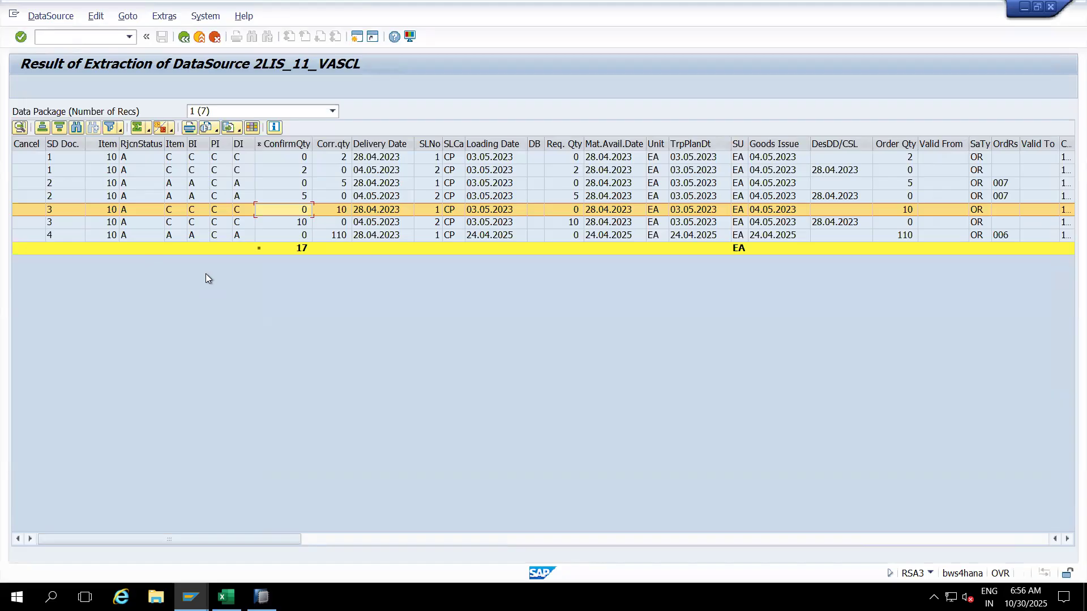
left_click(65, 173)
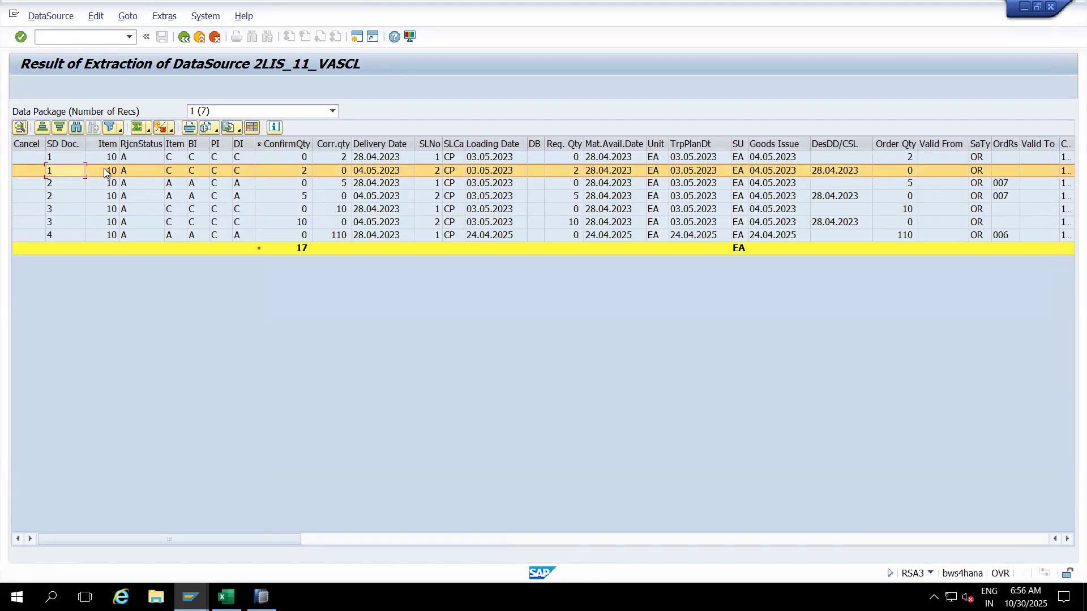
left_click(67, 158)
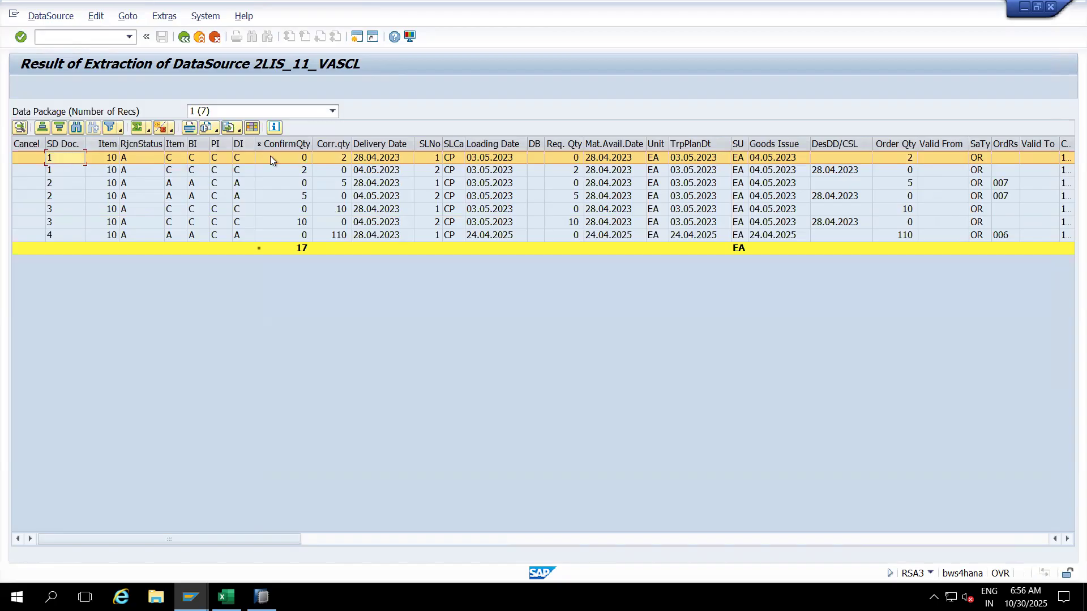
left_click(66, 173)
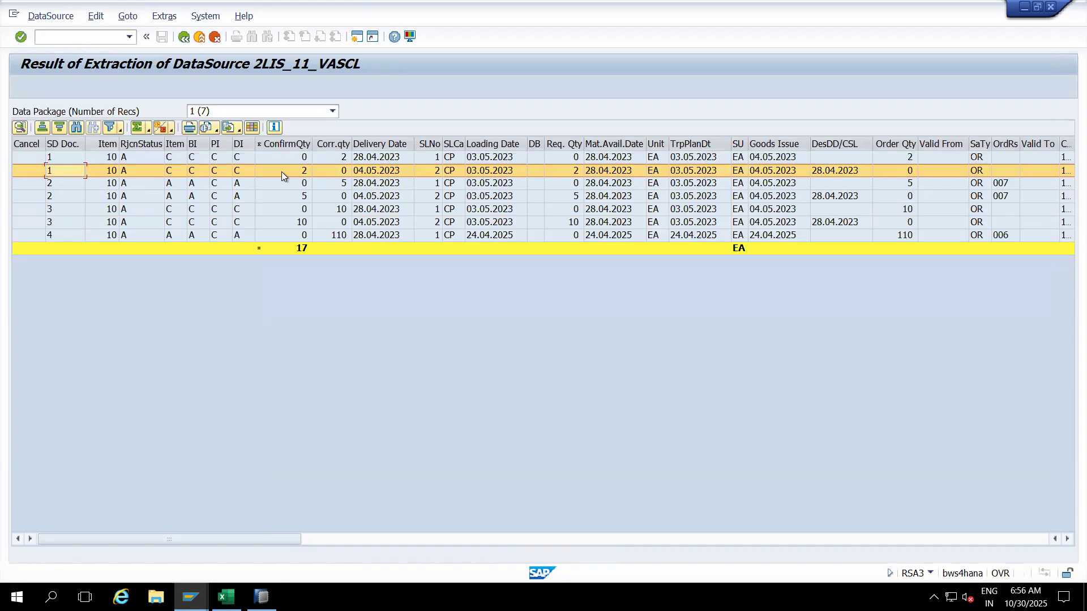
left_click(262, 597)
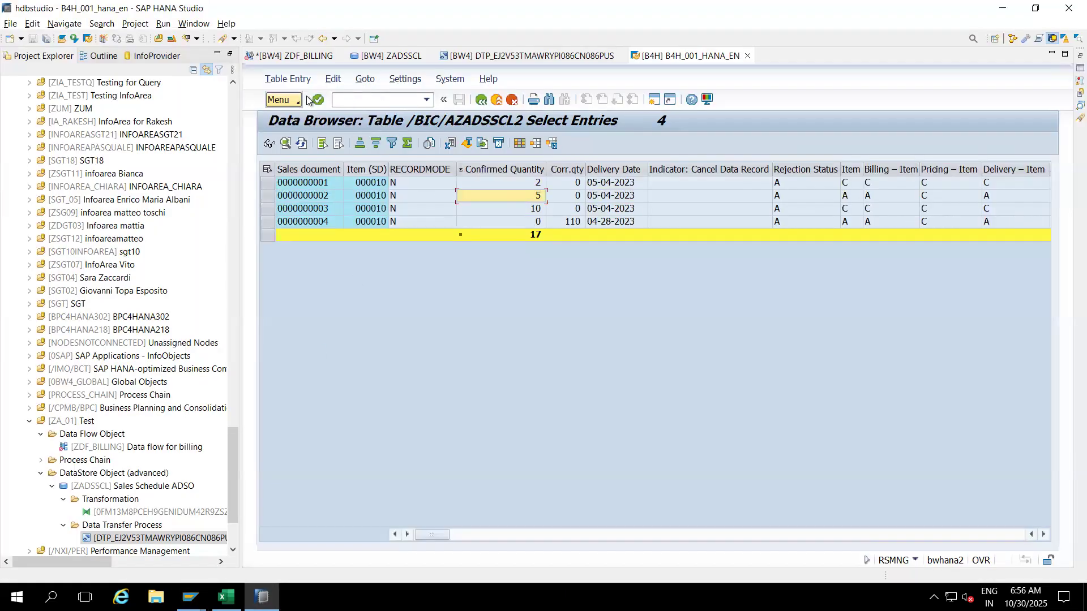
Step: Inspect ZADSSCL's change log of 4 new-image records and its RECORDMODE, then back out to RSPM_MANAGE
left_click(479, 102)
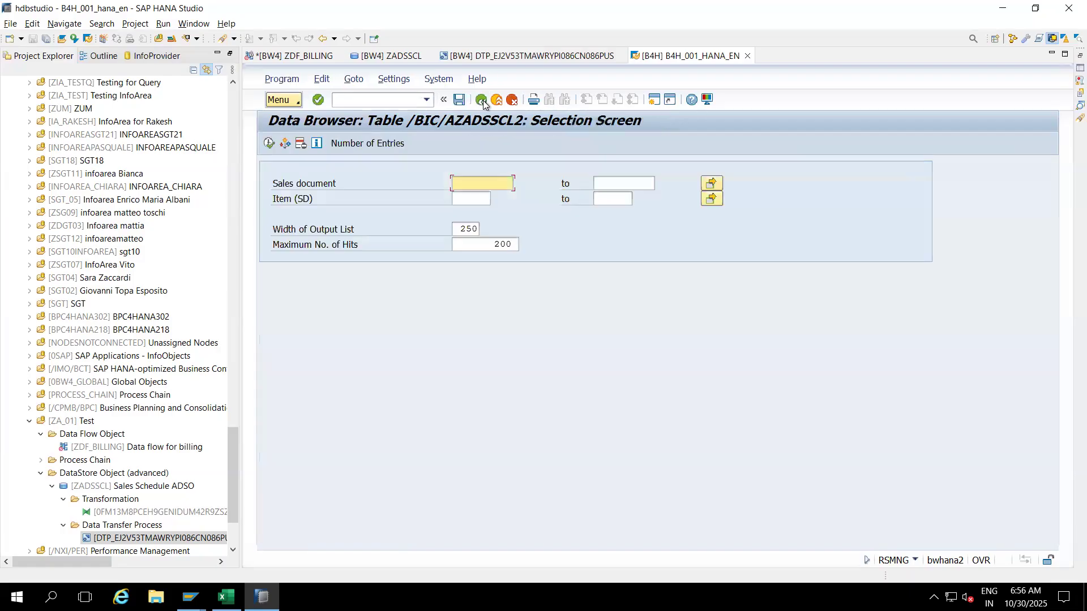
left_click(481, 101)
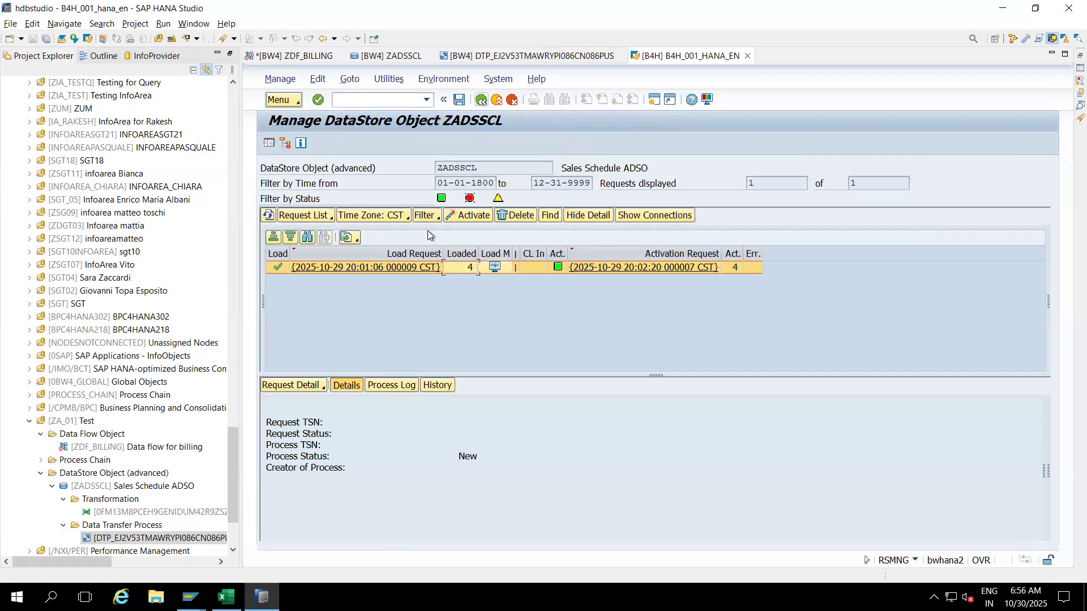
right_click(464, 270)
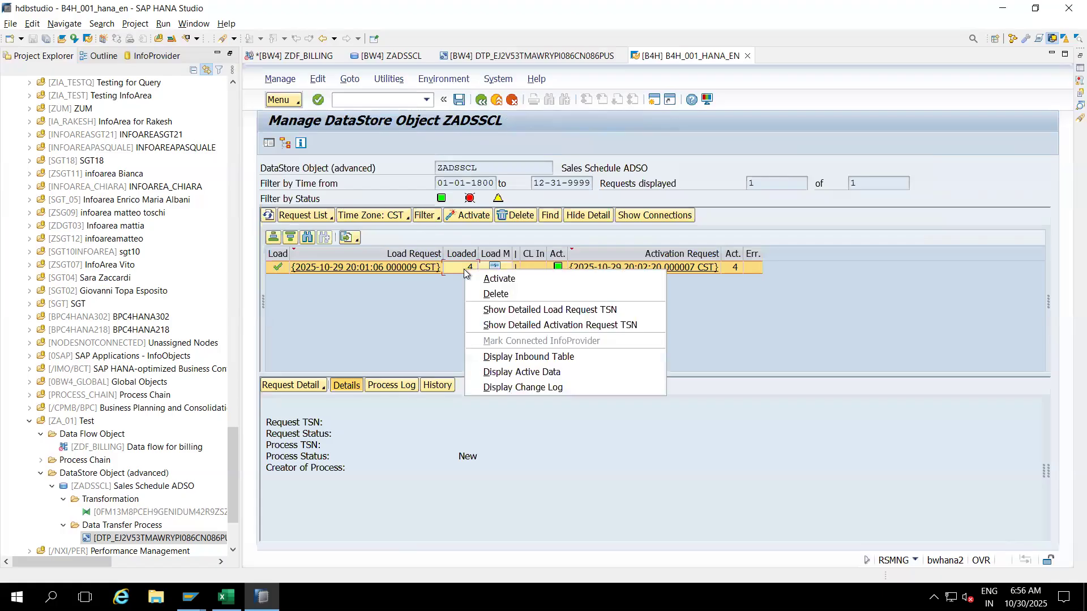
left_click(520, 389)
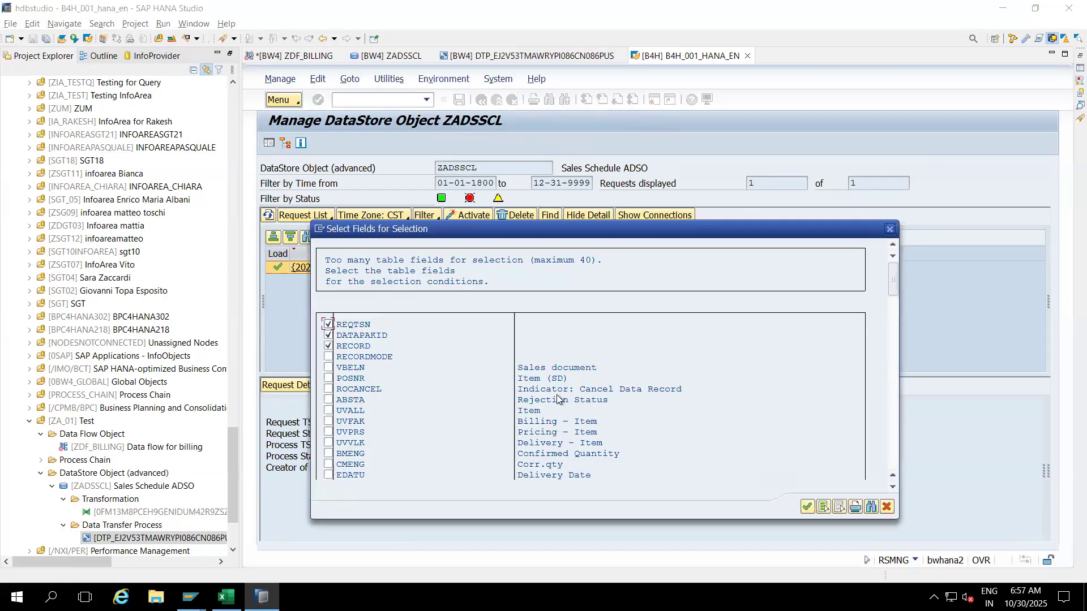
left_click(812, 506)
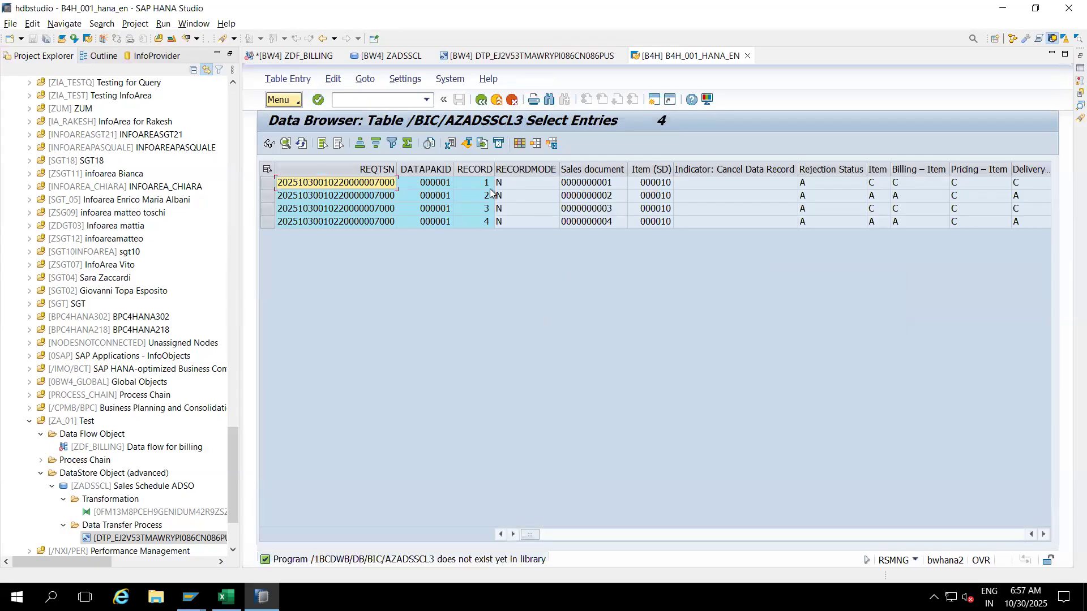
left_click(525, 169)
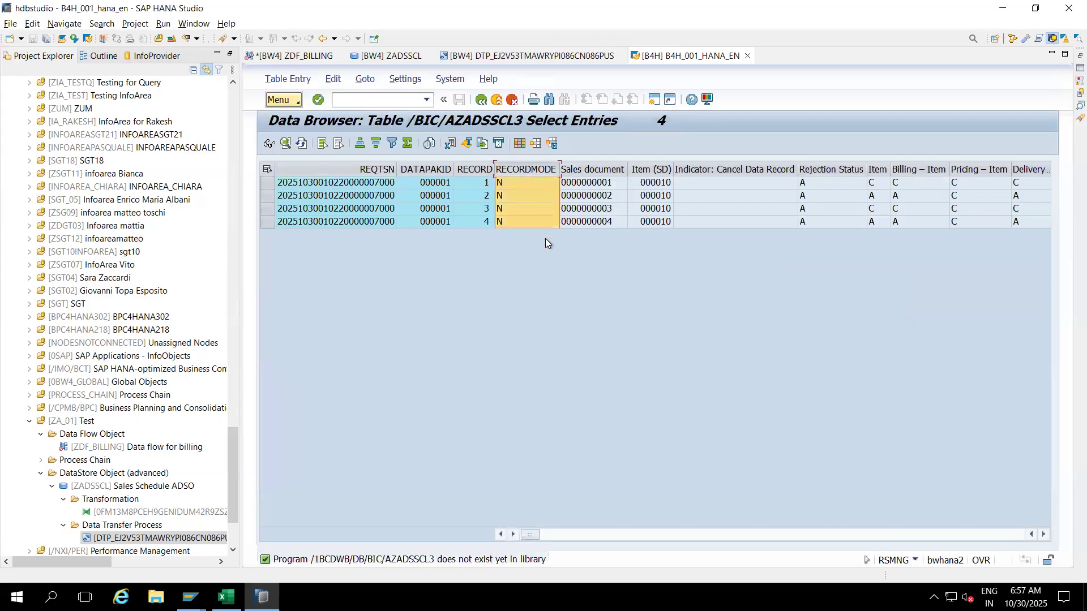
left_click(483, 101)
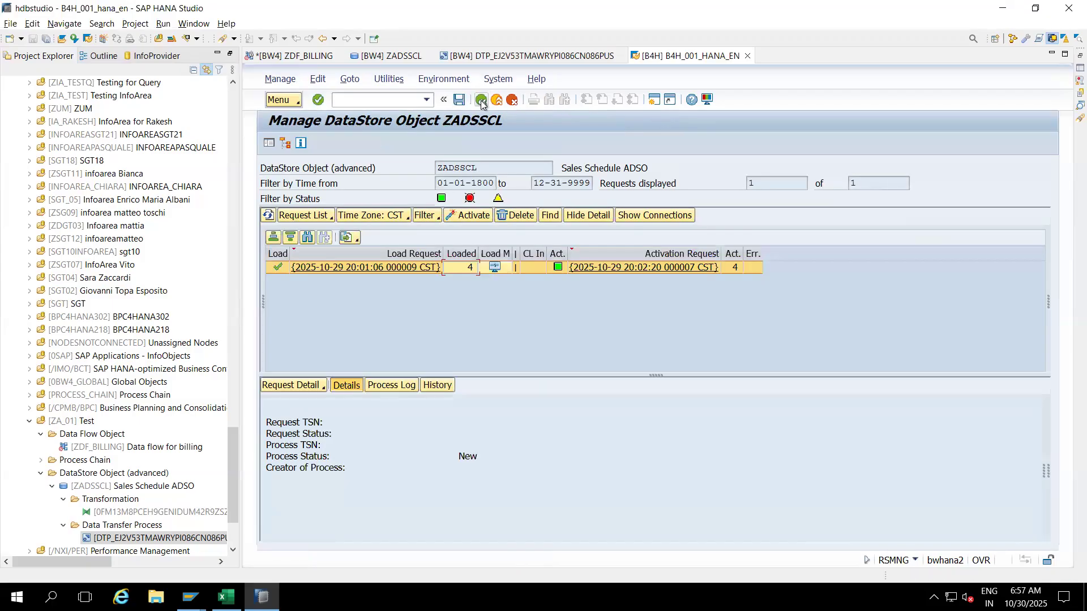
left_click(481, 101)
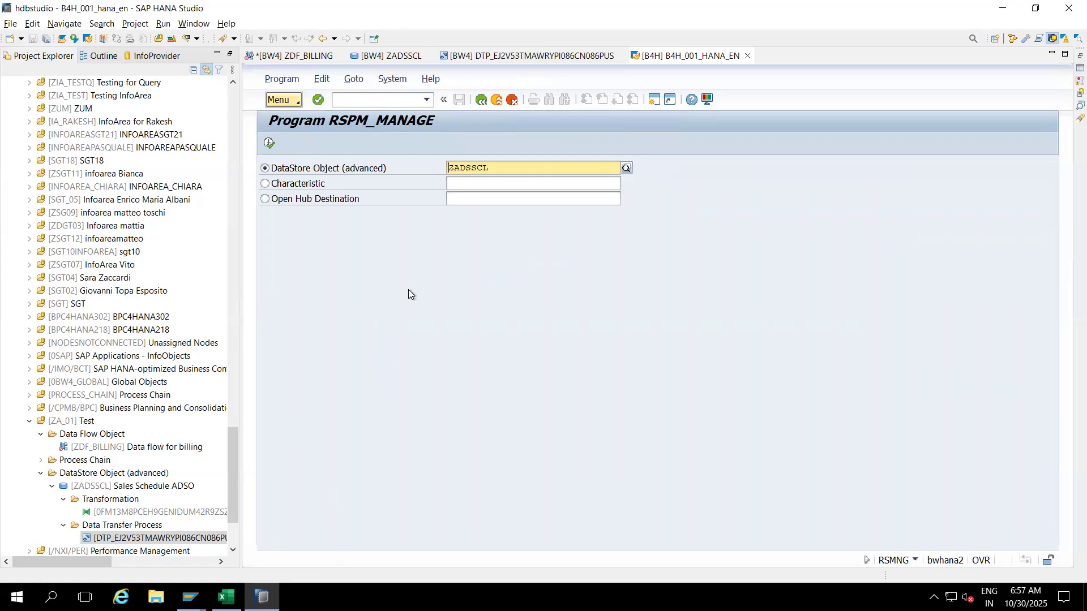
Step: Merge cells H21:H23 beside Purchasing in the Excel sheet
left_click(226, 597)
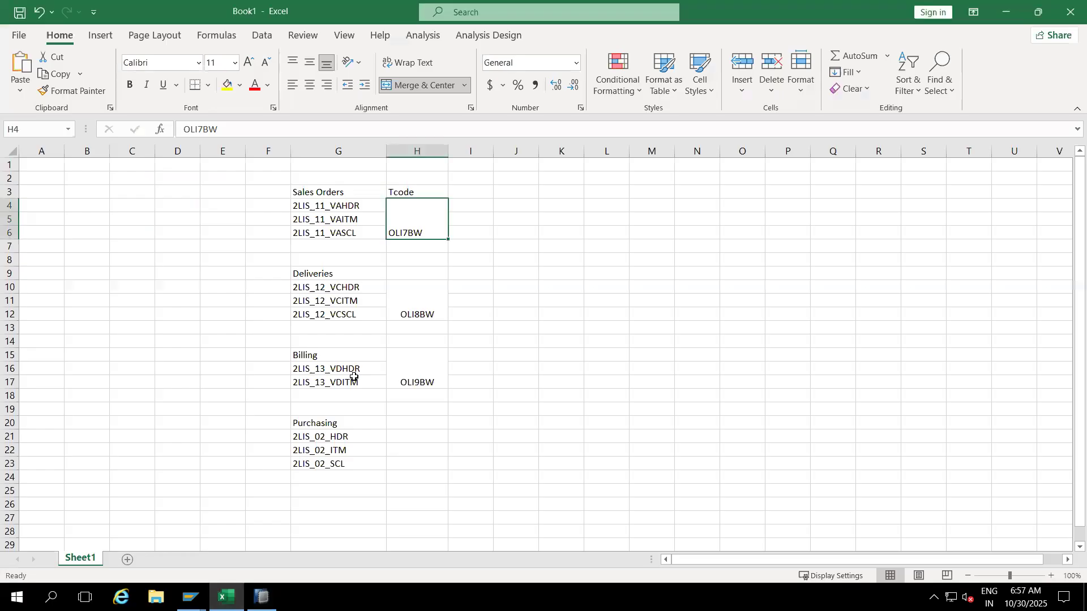
left_click(412, 436)
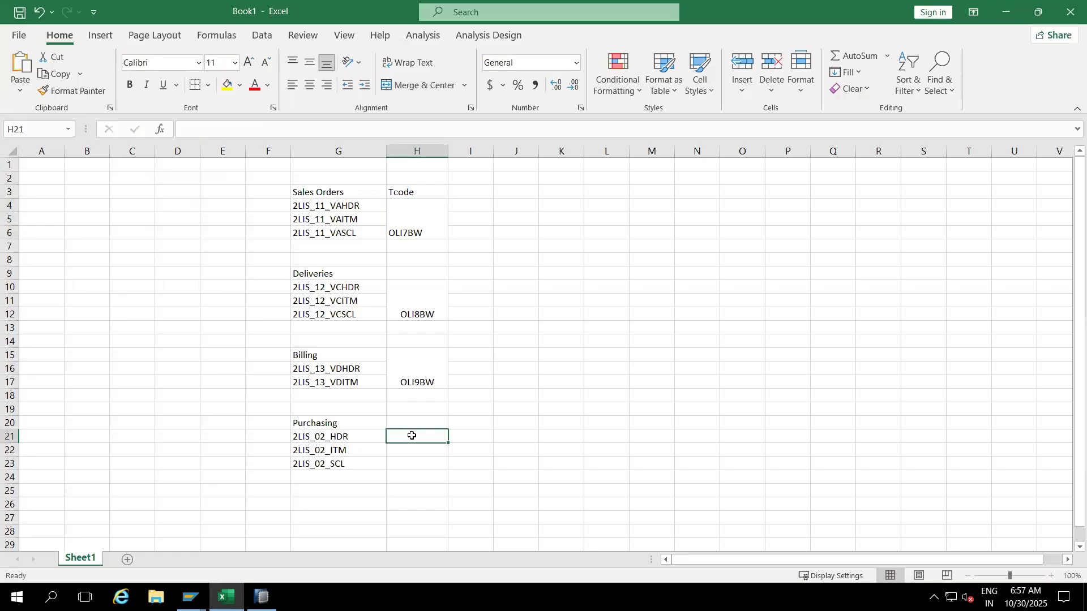
left_click_drag(411, 436, 410, 462)
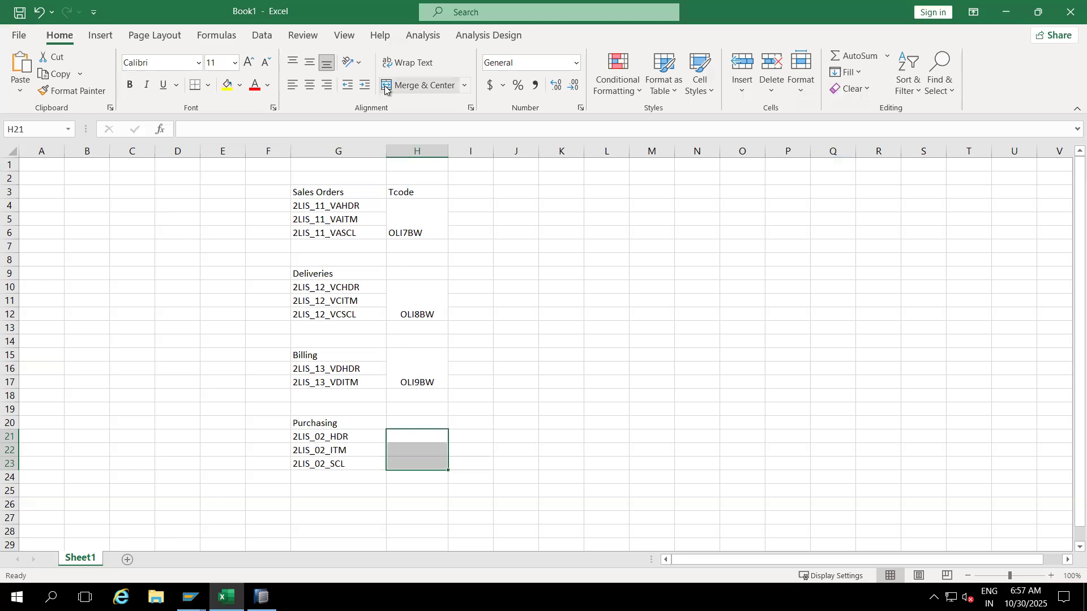
left_click(419, 85)
Step: Enter Tcode OLI3BW in the merged cell, correcting the mistyped OLI2BW
type("O")
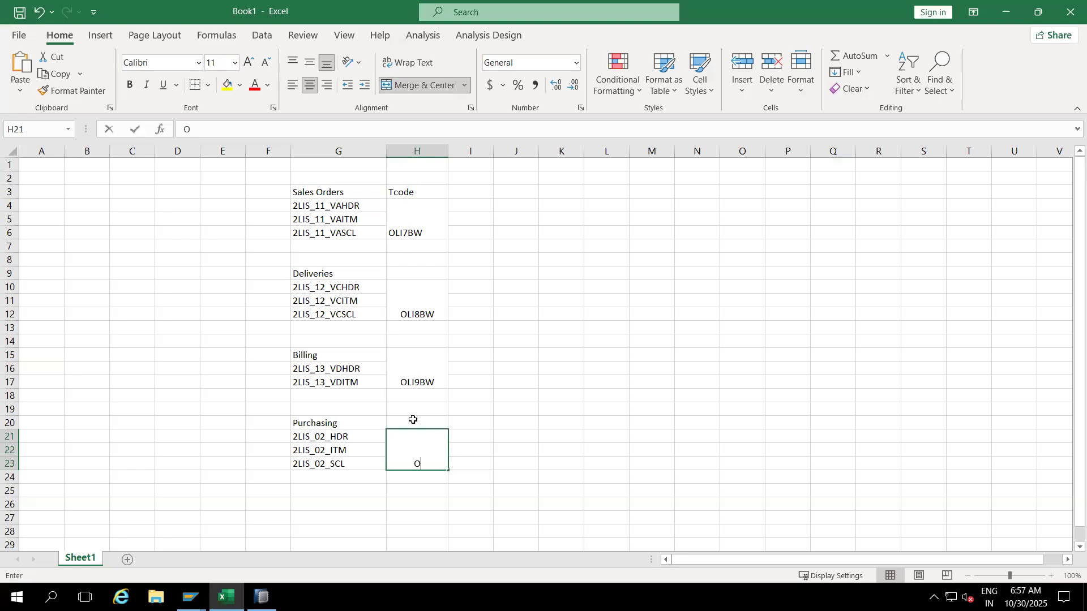
type("LI2BW")
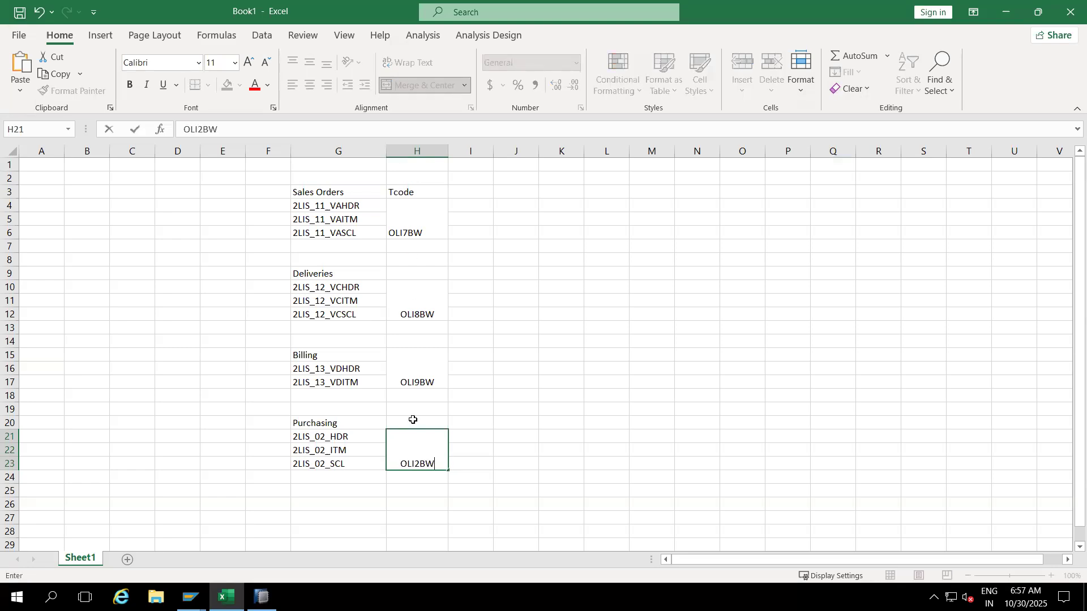
left_click(419, 463)
key("BackSpace")
type("3")
left_click(507, 447)
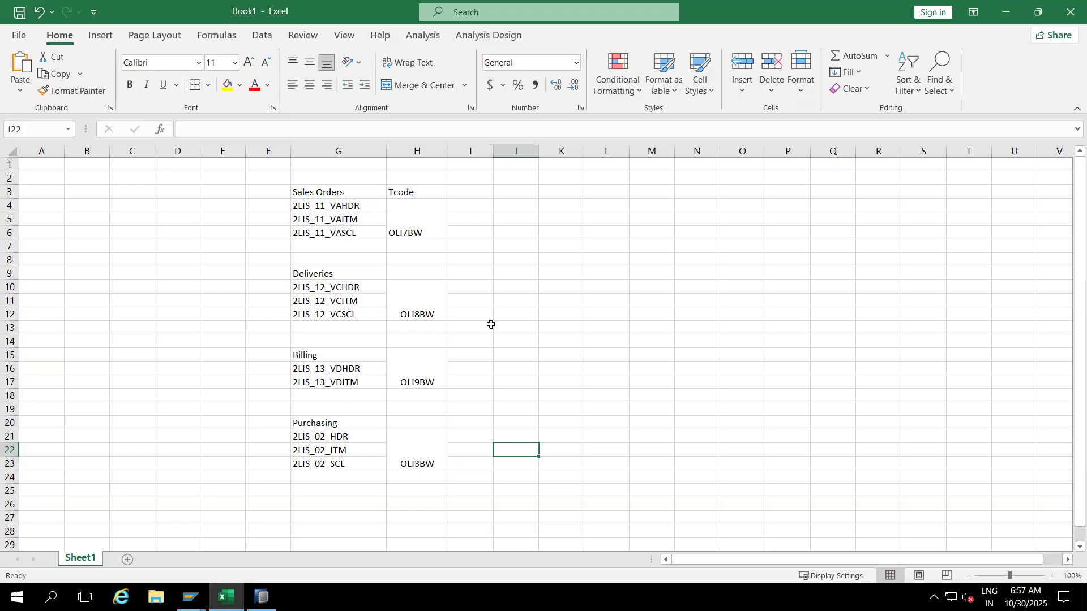
left_click(467, 326)
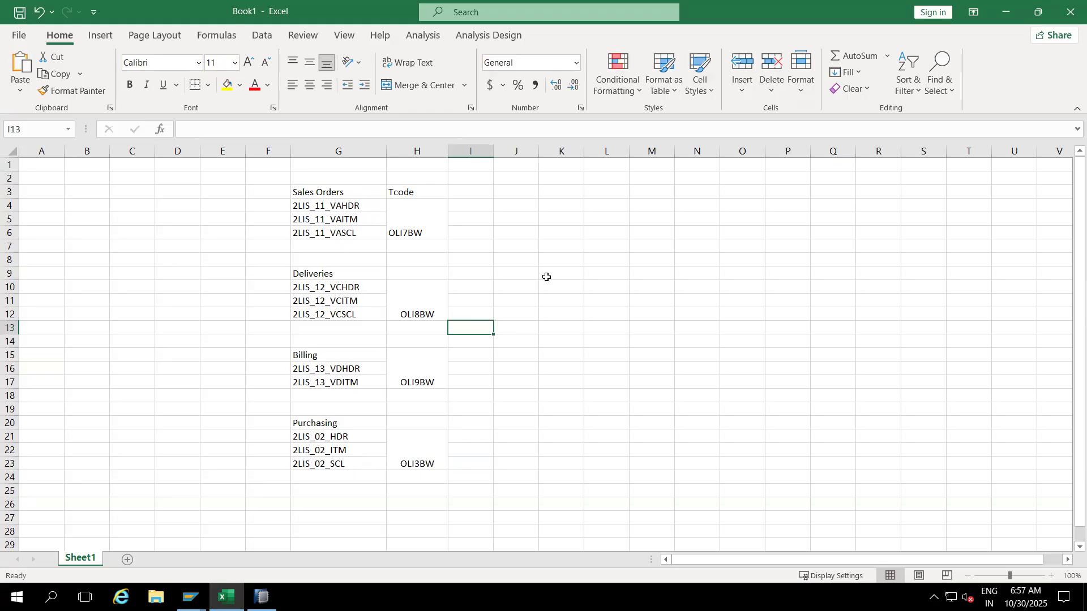
key("alt+Tab")
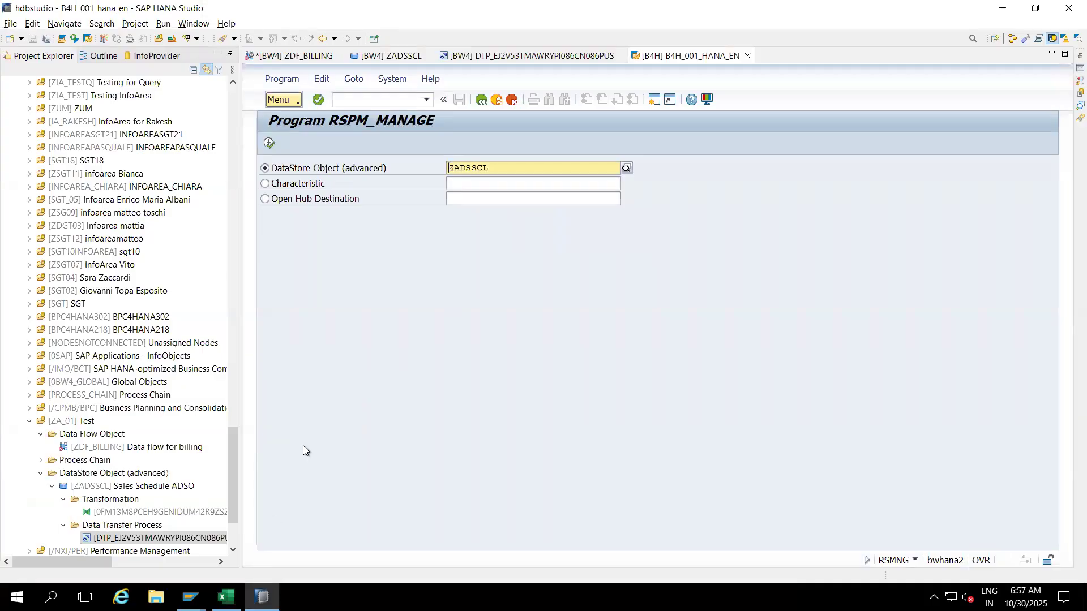
Step: Collapse Test and BW Repository, then expand Data Sources > ODP - SAP (Extractors) > S4HCLNT100
left_click_drag(229, 447, 229, 490)
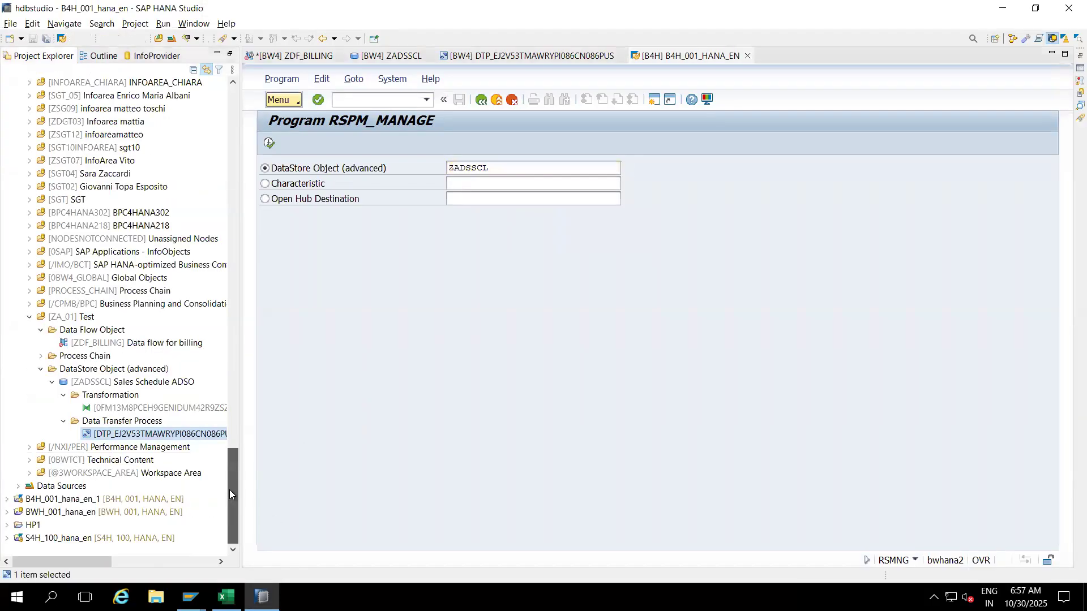
left_click(30, 317)
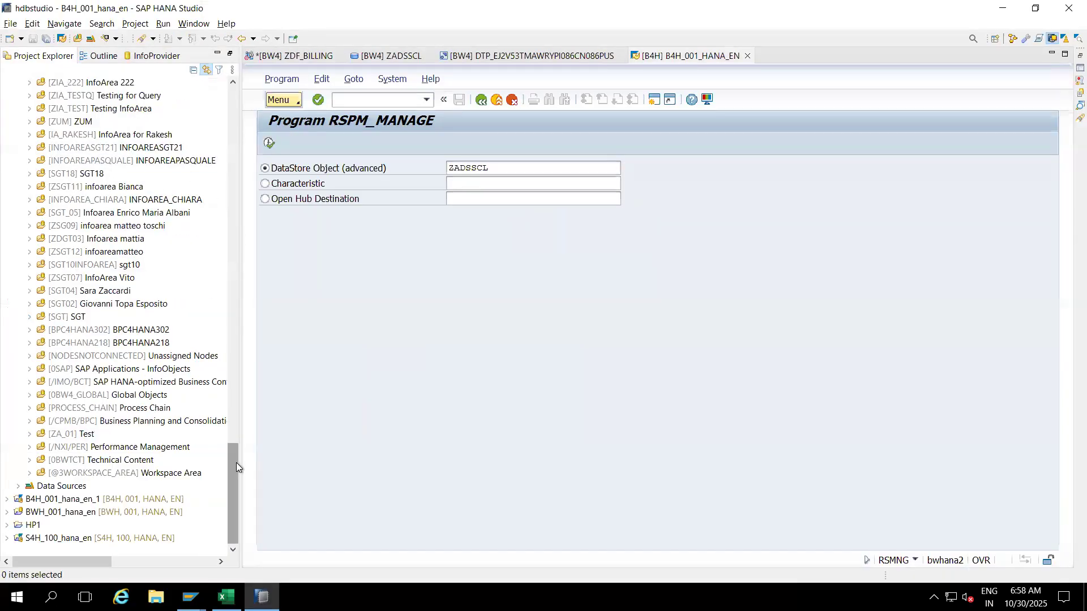
left_click_drag(236, 463, 230, 107)
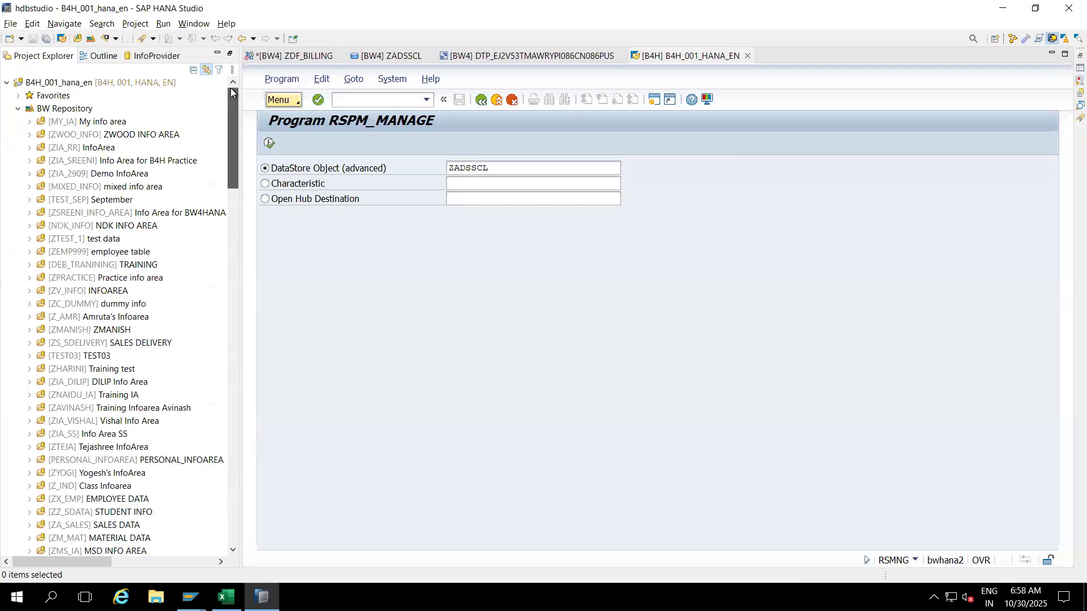
left_click(19, 109)
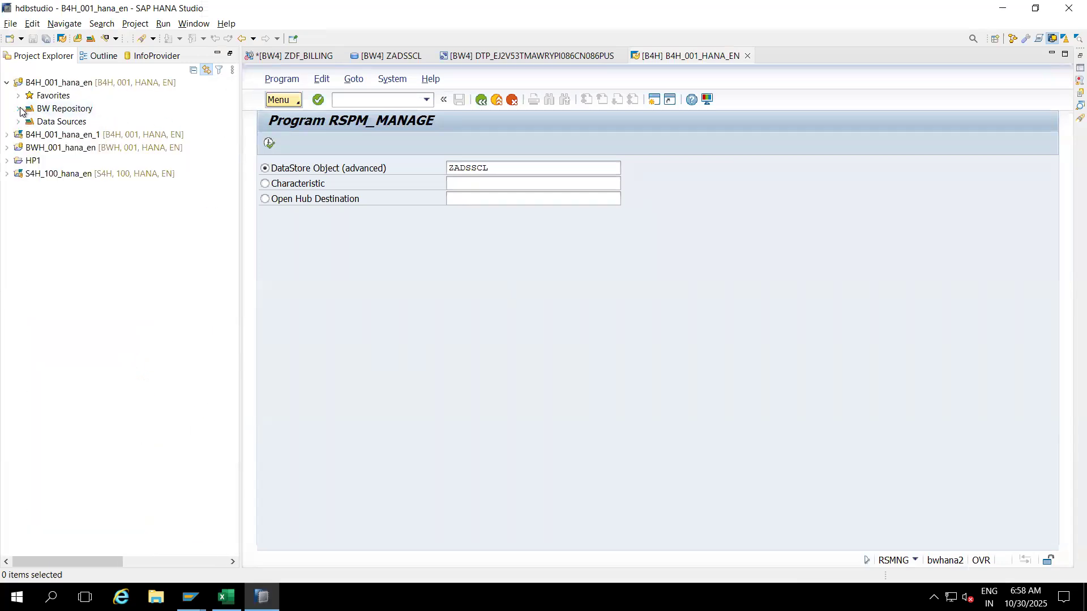
left_click(19, 122)
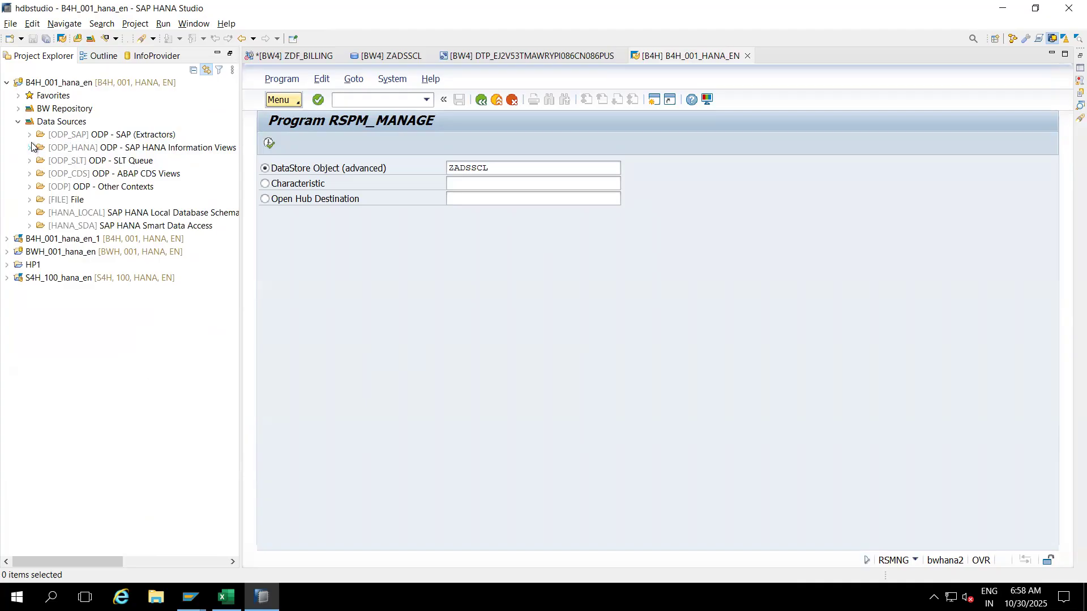
left_click(30, 135)
left_click(41, 161)
left_click(74, 162)
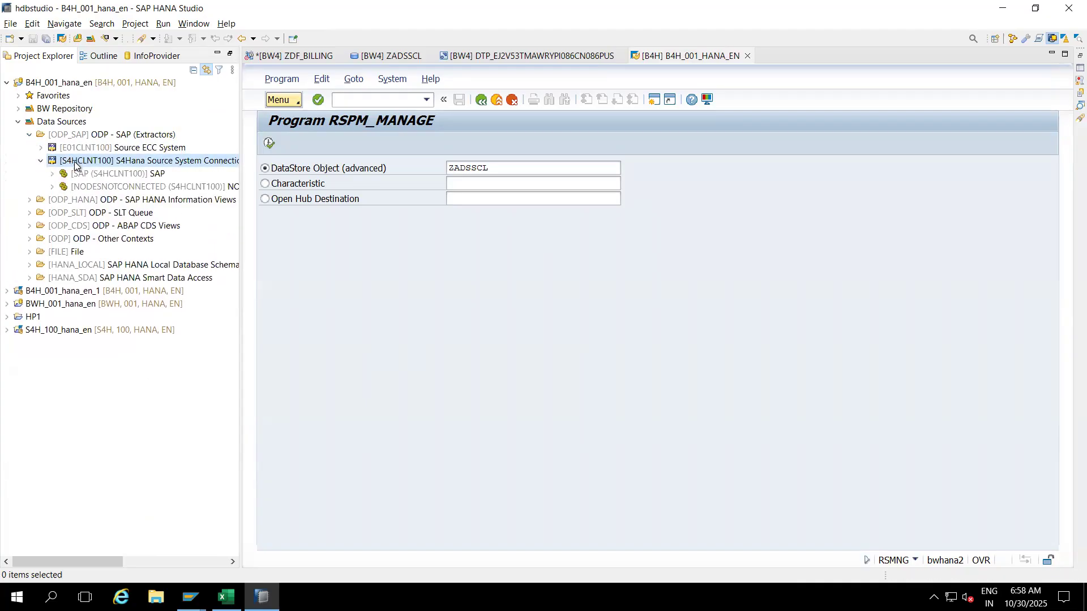
Step: Replicate DataSources from source system S4HCLNT100, then return to the Excel DataSource list
right_click(74, 161)
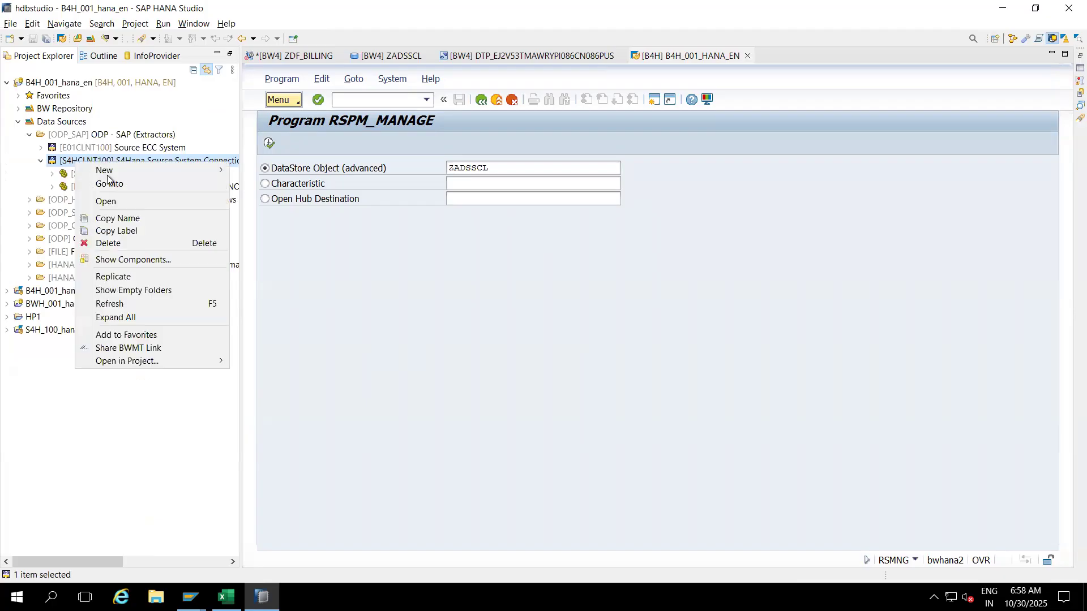
left_click(127, 276)
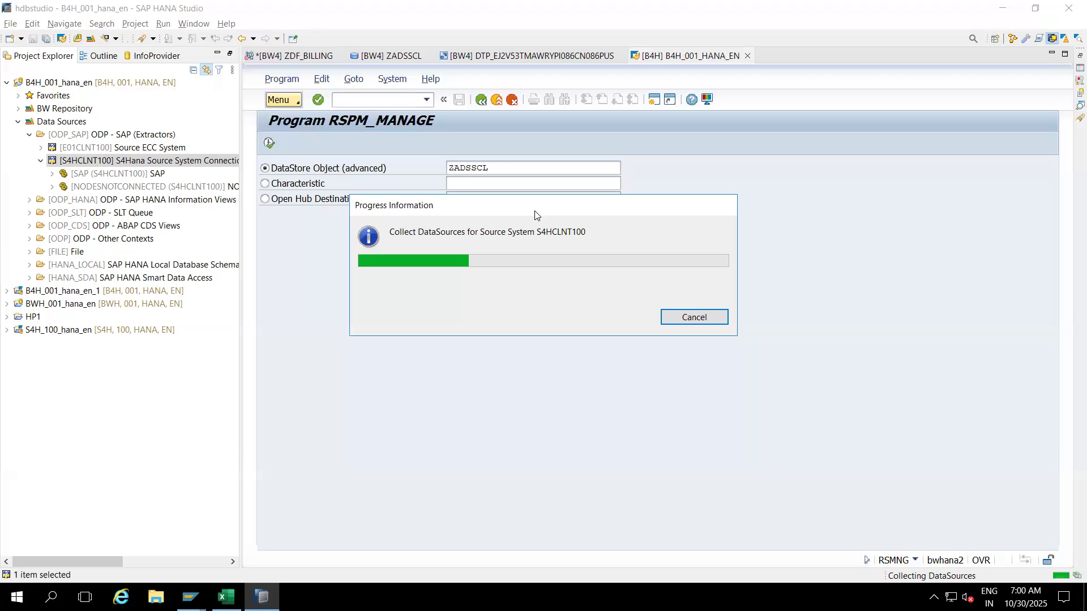
left_click(226, 597)
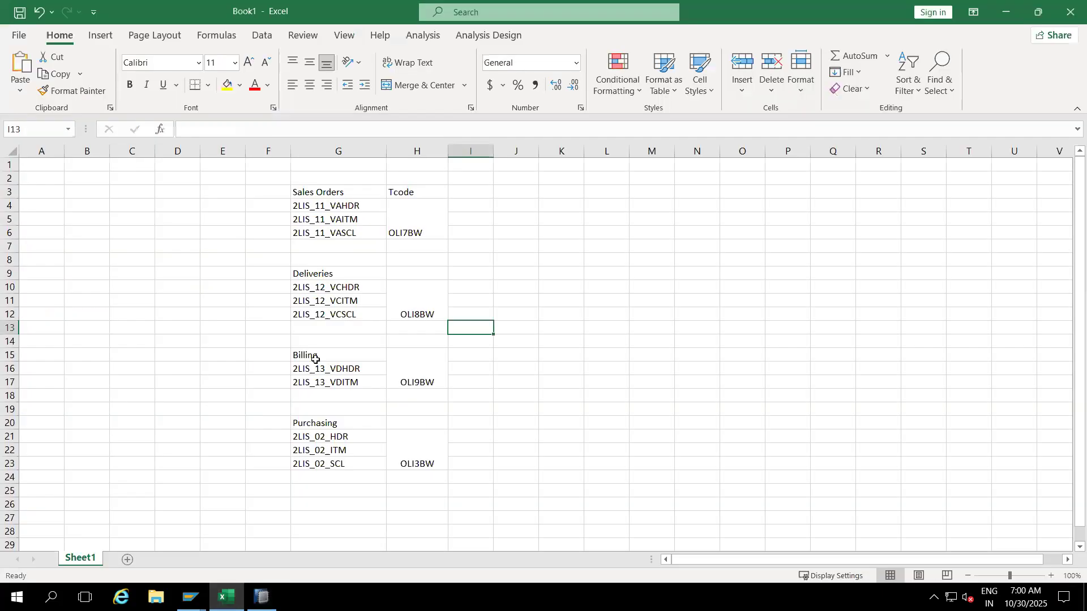
Step: Highlight 2LIS_11_VAITM in yellow, enter KWMENG in I5 and 'Order Quantty' in J5
left_click(330, 219)
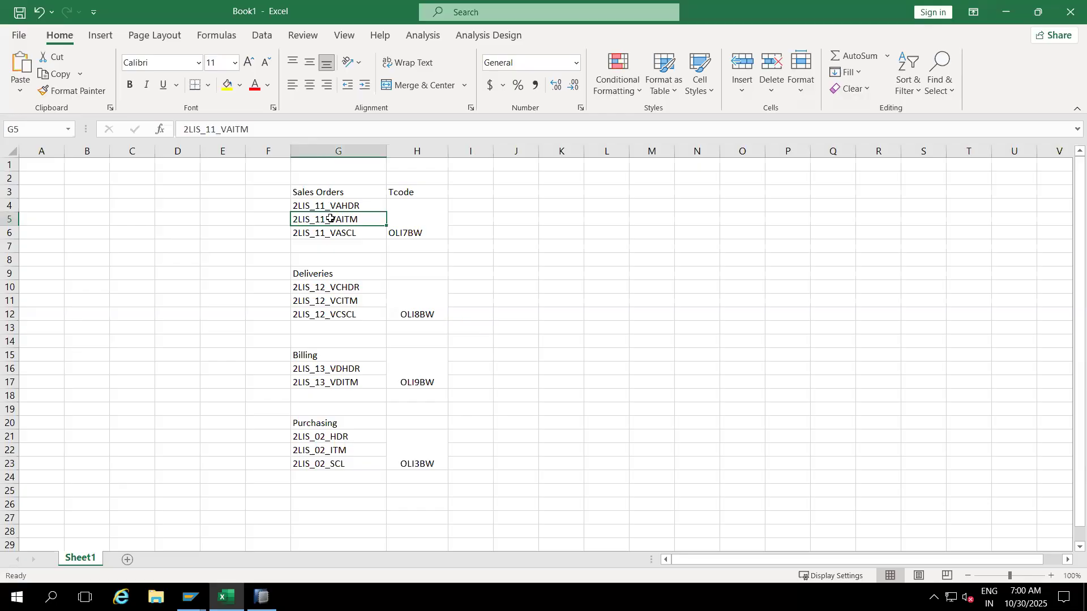
left_click(227, 84)
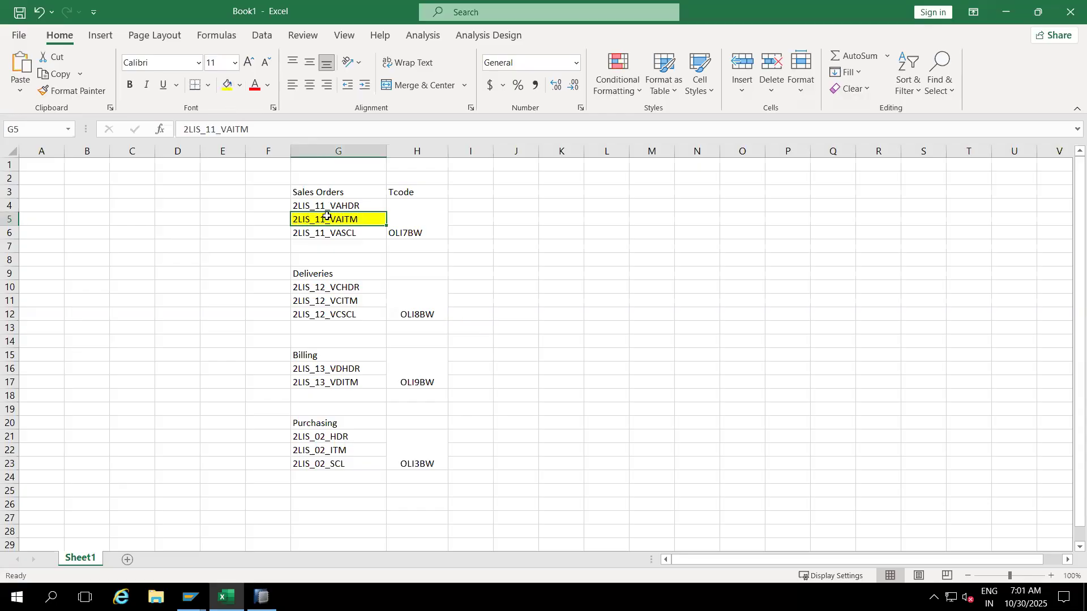
left_click(468, 225)
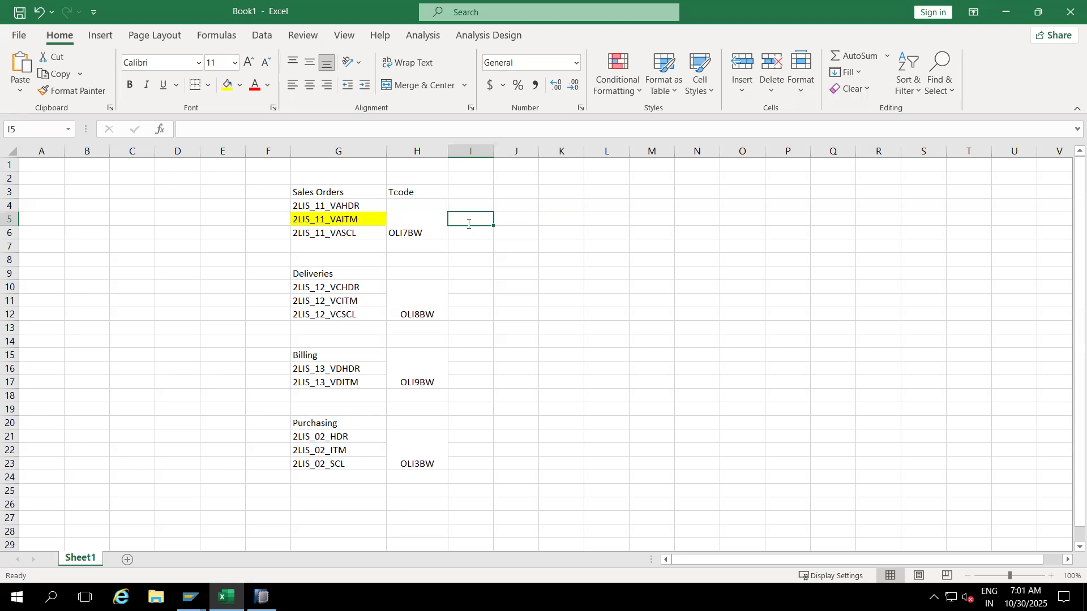
type("CML_OR_QTY")
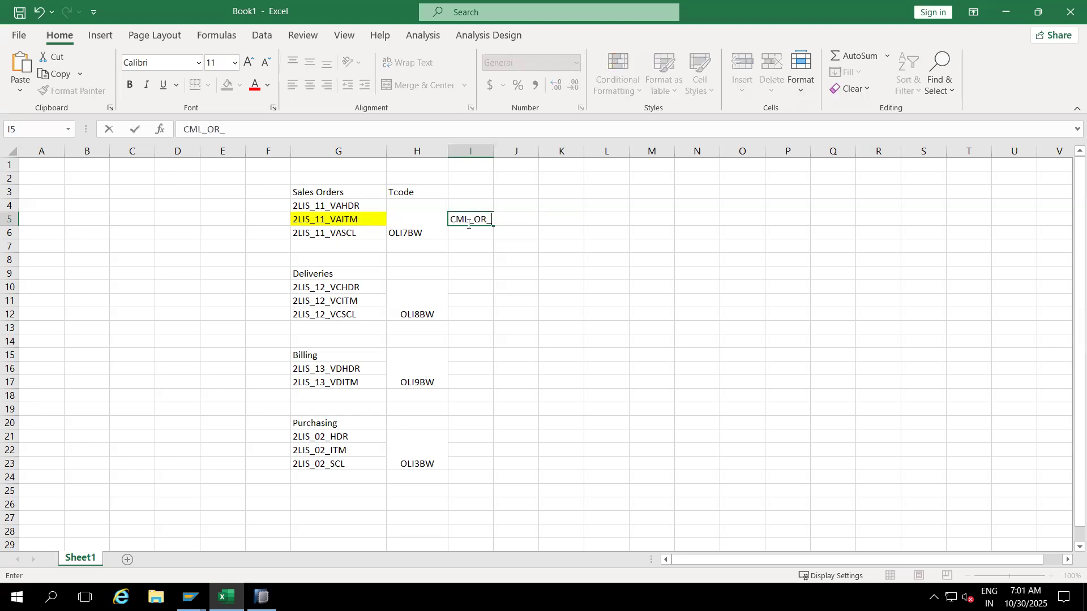
key("BackSpace")
key("BackSpace")
key("BackSpace")
key("BackSpace")
key("BackSpace")
key("BackSpace")
key("BackSpace")
key("BackSpace")
key("BackSpace")
key("BackSpace")
type("KWMENG")
left_click(536, 247)
left_click_drag(492, 150, 531, 150)
left_click(543, 222)
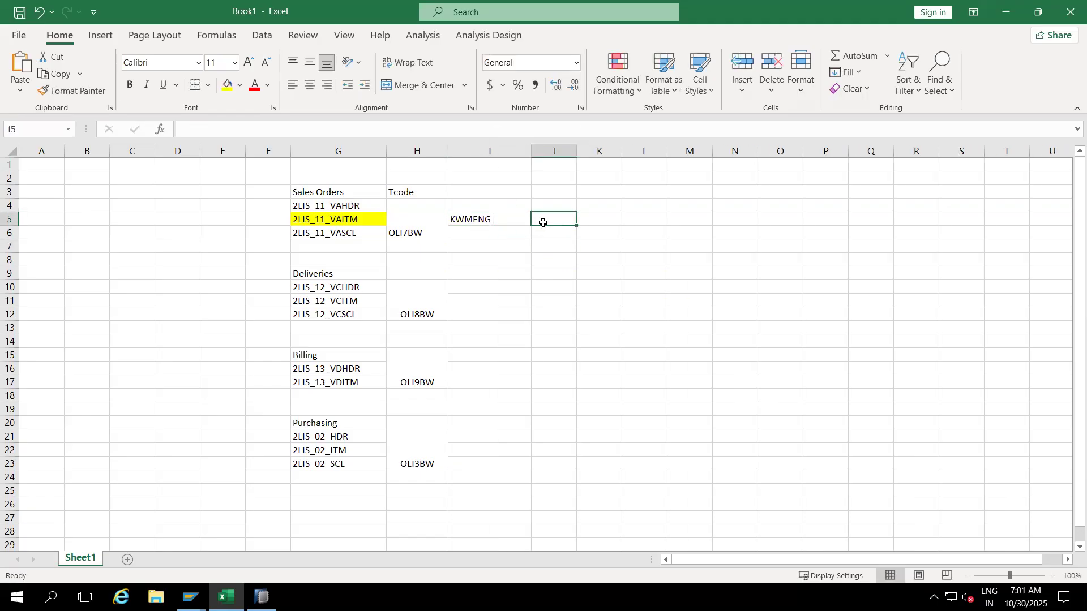
type("Order Quantty")
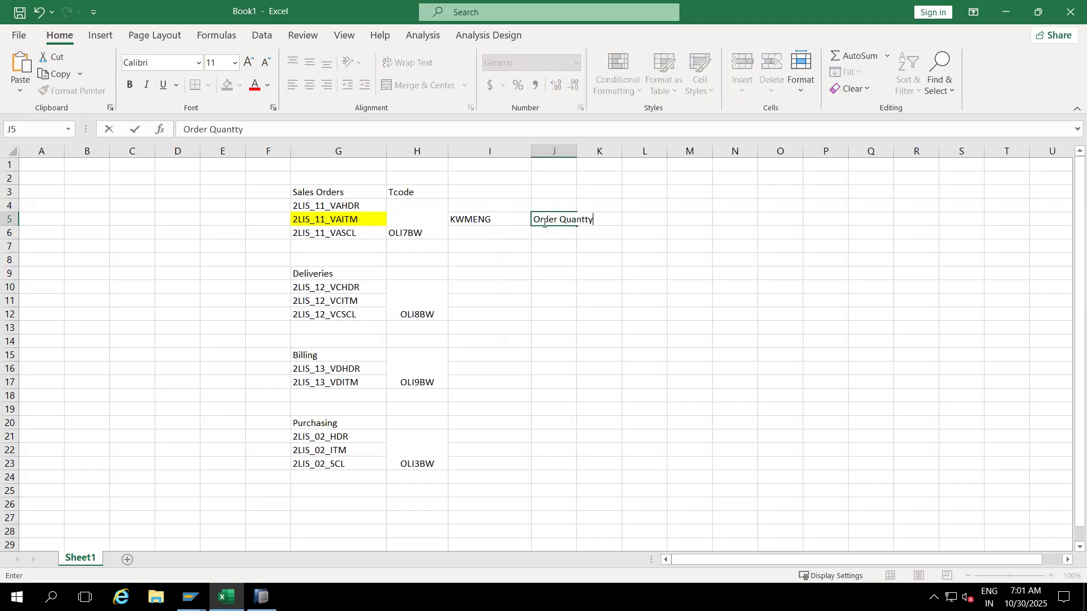
left_click(543, 270)
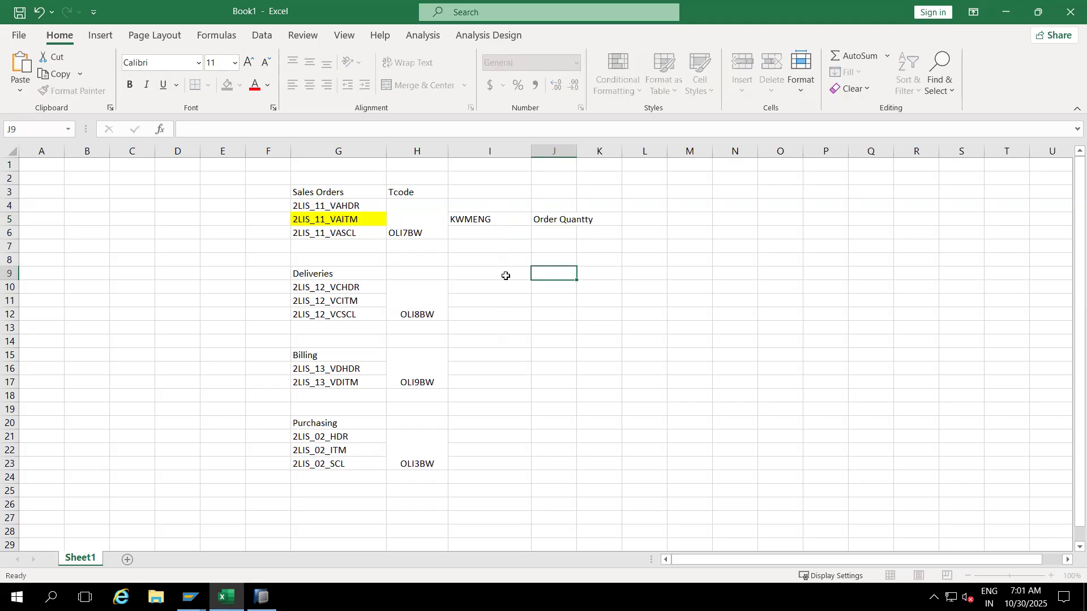
Step: Highlight 2LIS_12_VCITM in yellow, enter LKMNG in I11 and 'Delivery Qty' in J11, autofitting column J
left_click(350, 301)
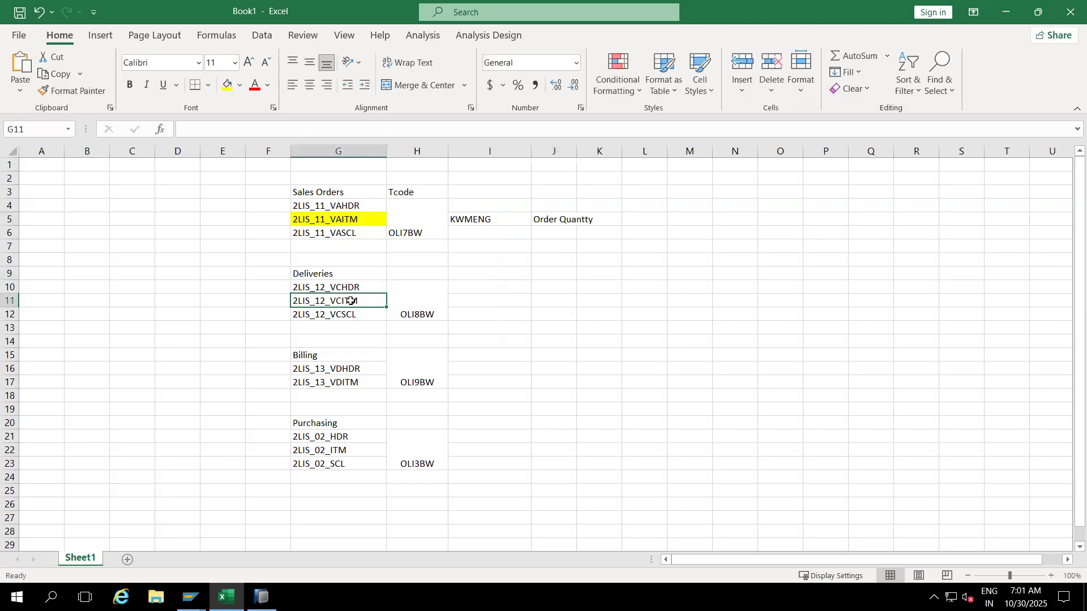
left_click(227, 85)
left_click(500, 307)
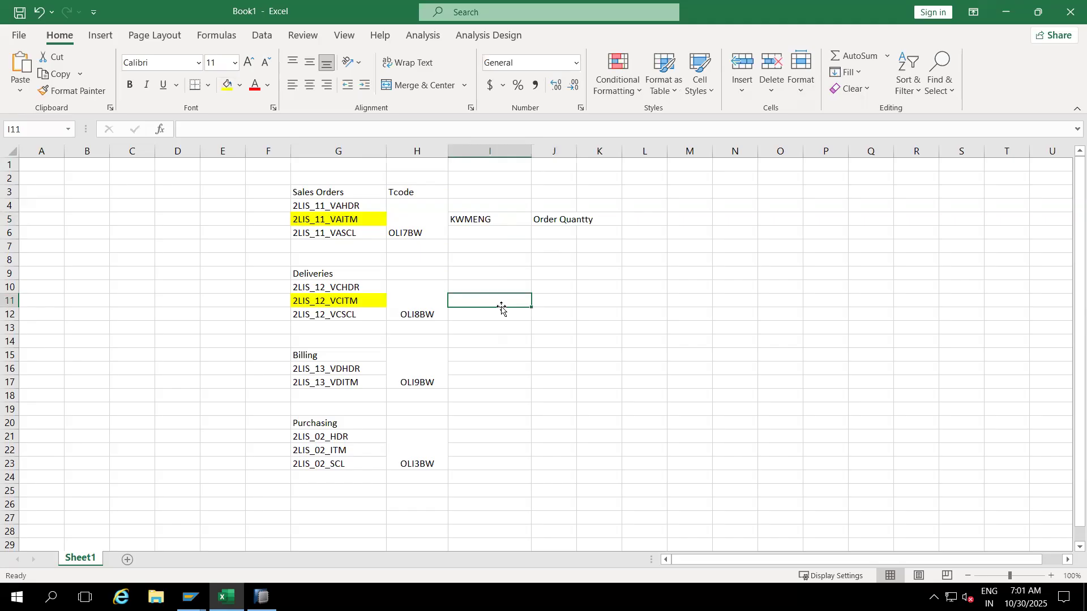
type("LKMNG")
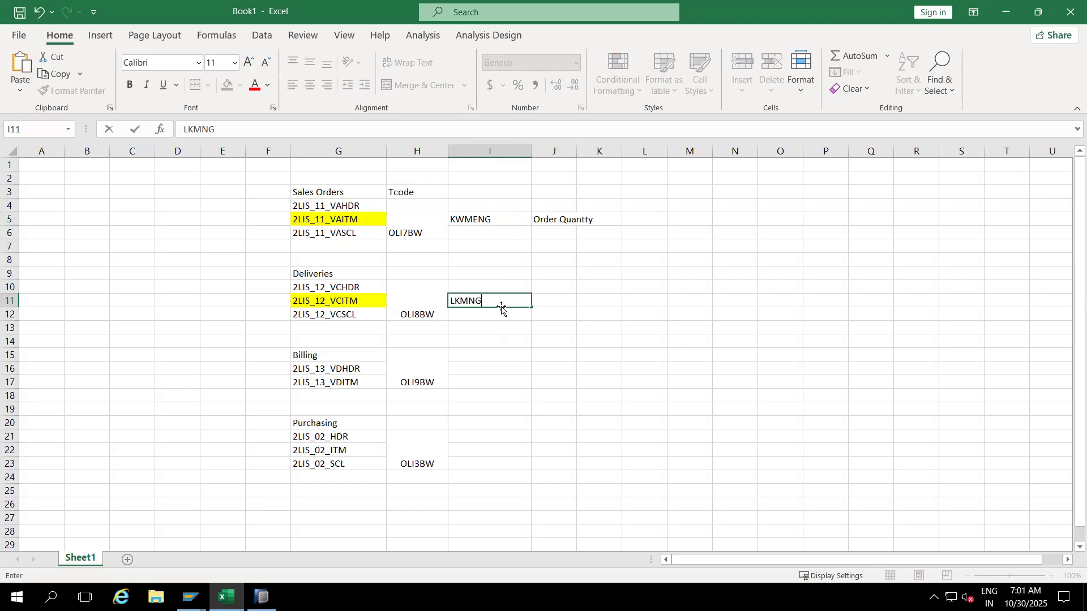
left_click(555, 298)
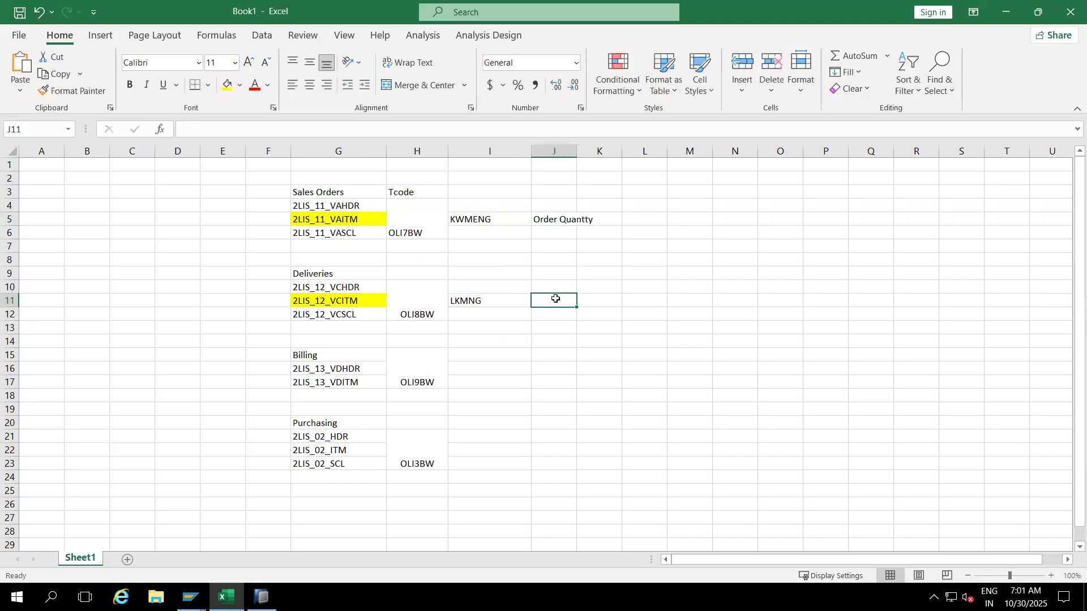
type("Delive")
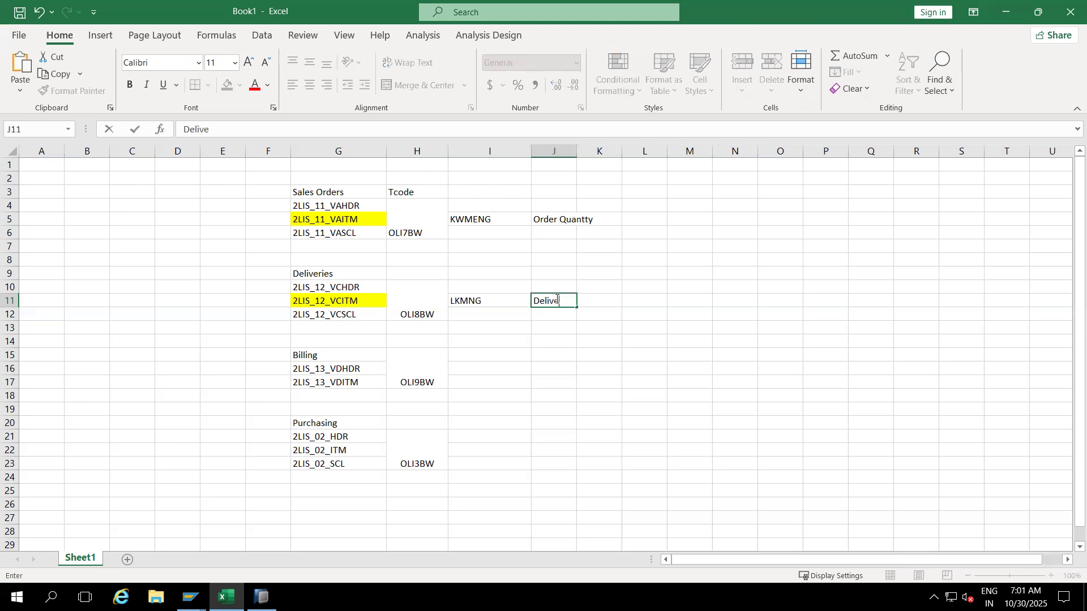
type("ry Qty")
left_click(552, 373)
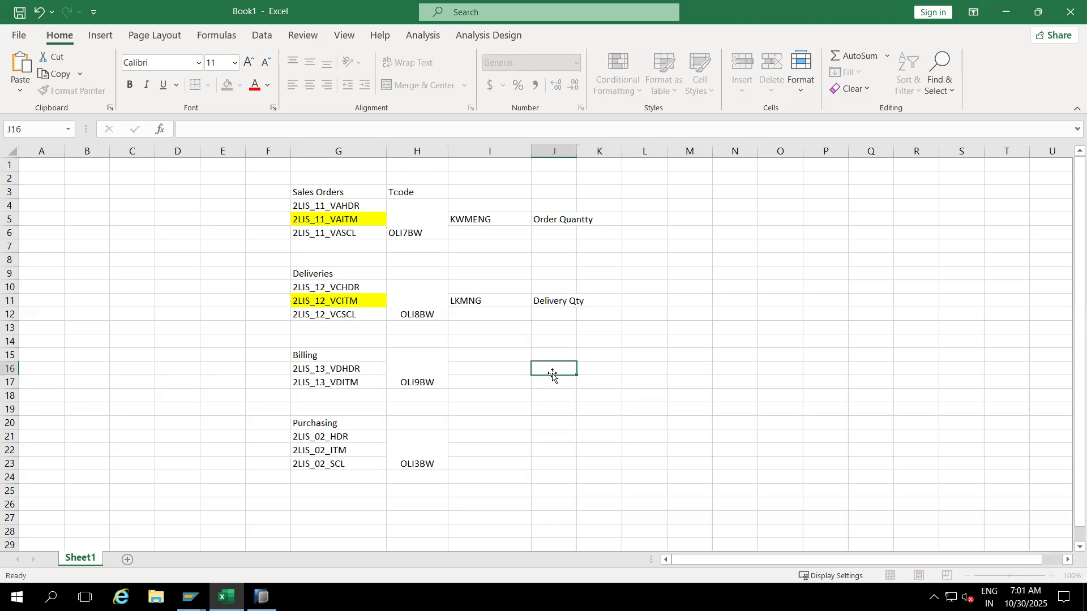
double_click(577, 151)
Step: Add BW names CML_OR_QTY in K5 and DLV_QTY in K11, widening column K
left_click(610, 220)
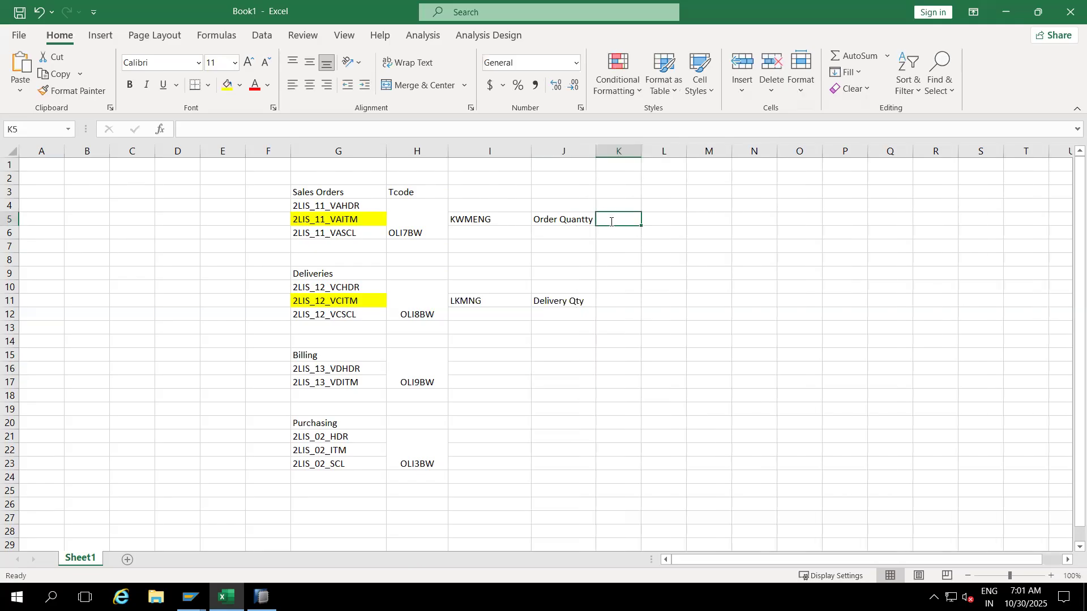
type("CML_OR_QTY")
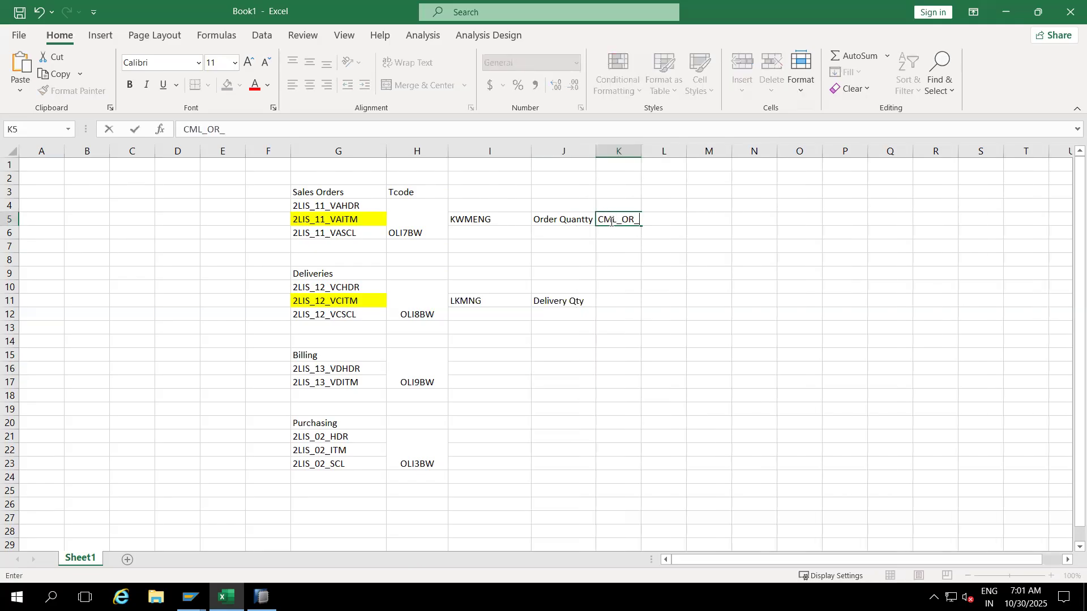
left_click(619, 272)
left_click_drag(642, 148, 674, 148)
left_click(640, 218)
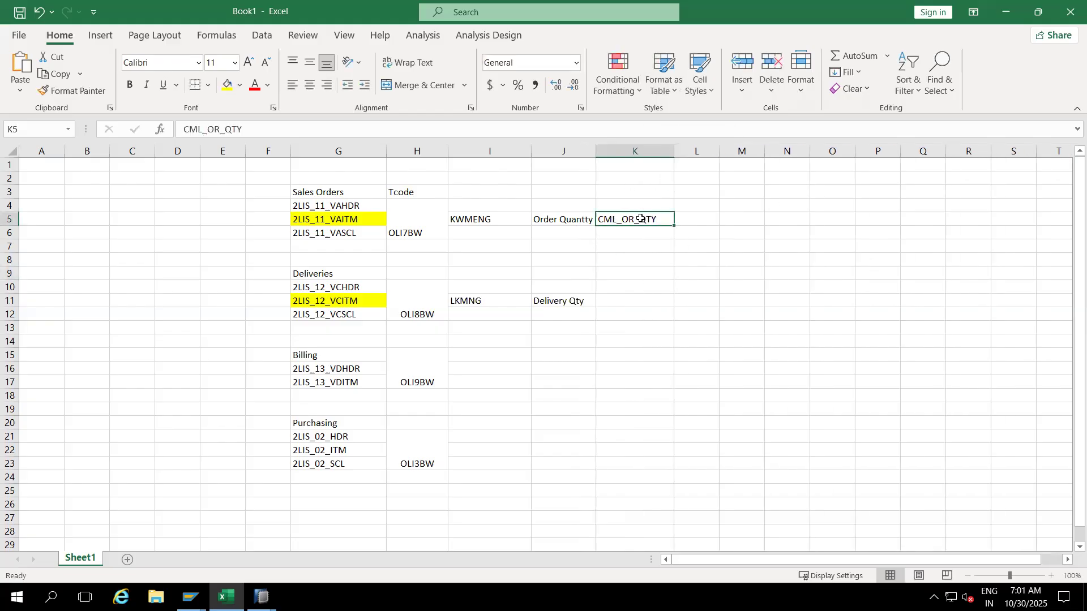
left_click(630, 301)
type("DLV_QTY")
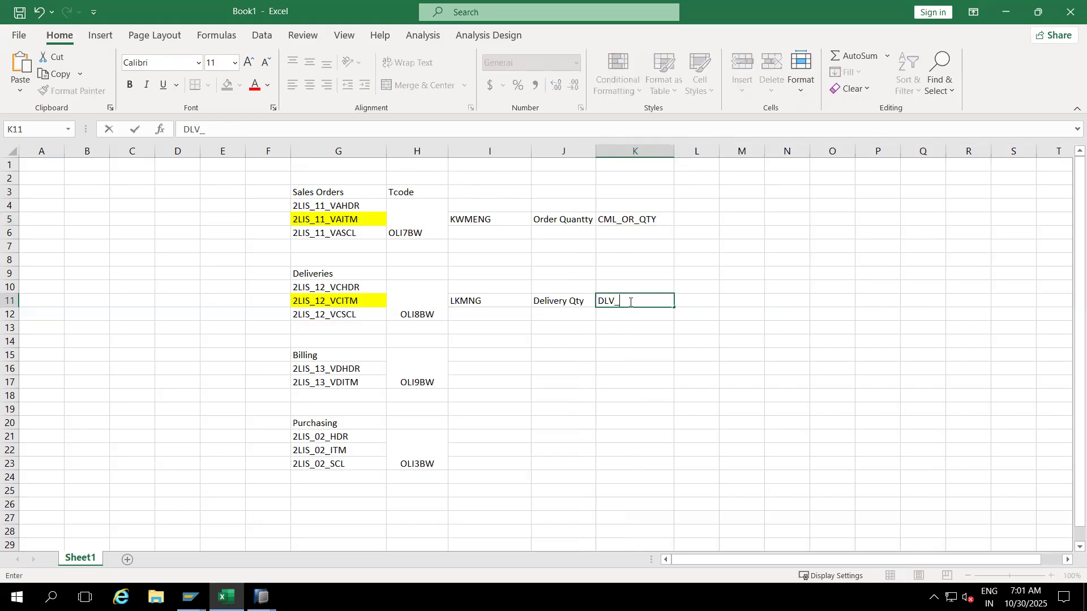
left_click(620, 350)
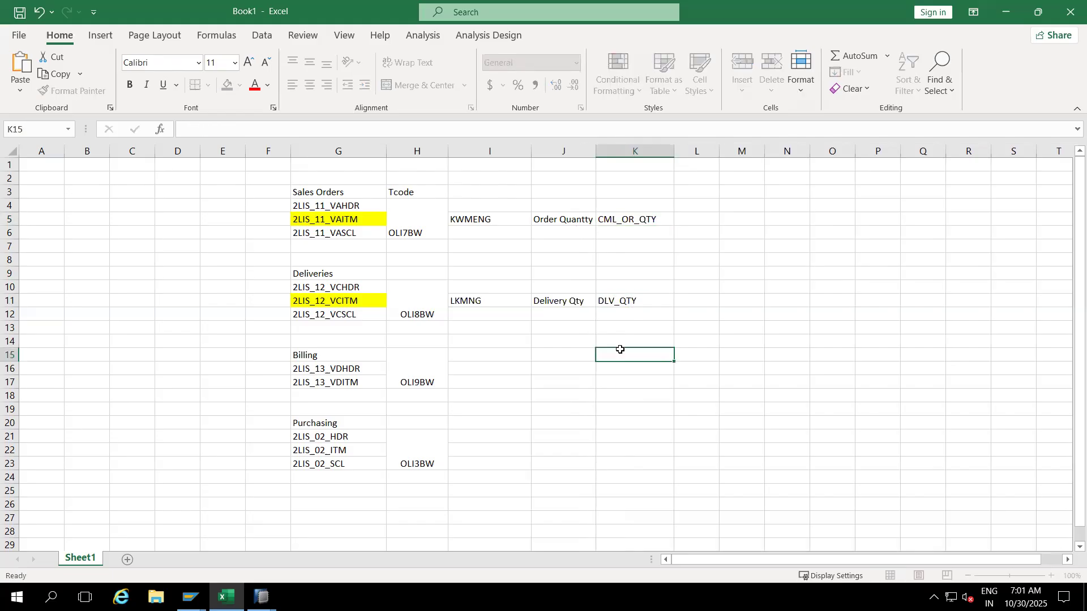
Step: Review the KWMENG, LKMNG, CML_OR_QTY and DLV_QTY entries
left_click(474, 219)
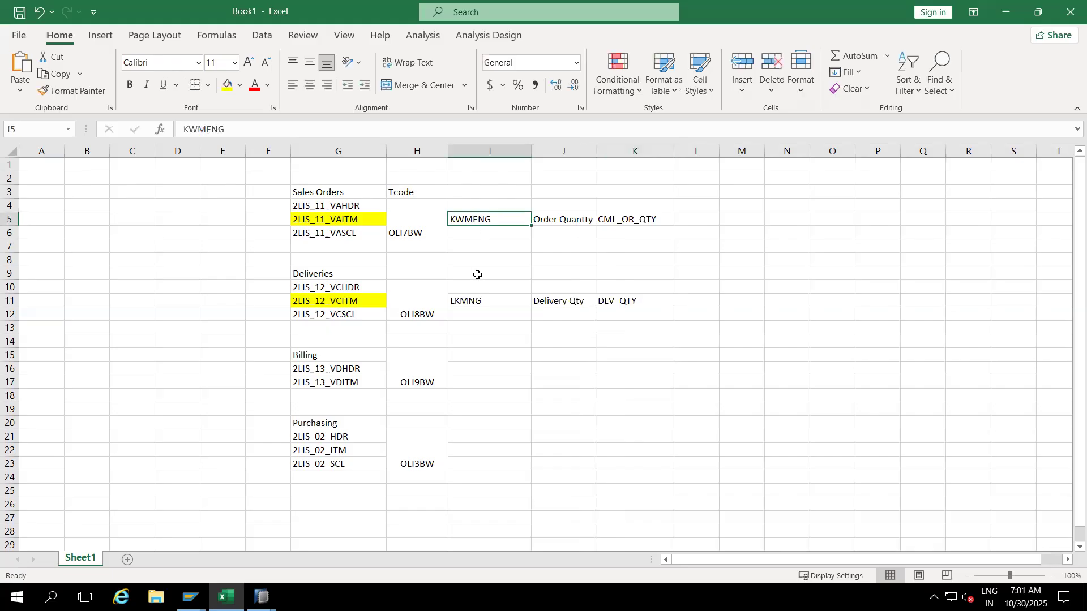
left_click(478, 300)
left_click(621, 304)
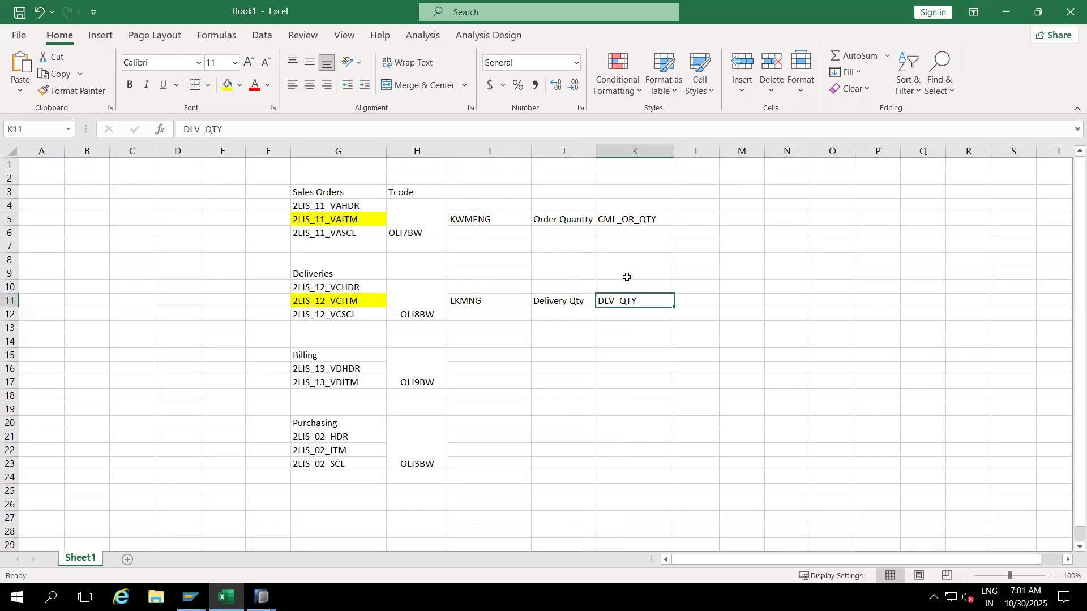
left_click(622, 220)
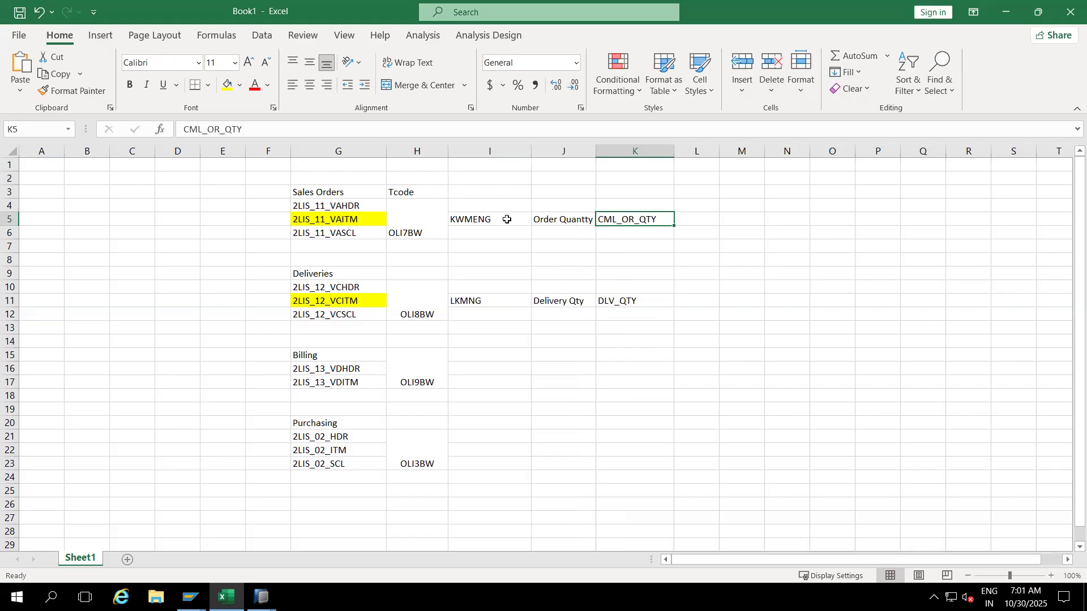
left_click(626, 301)
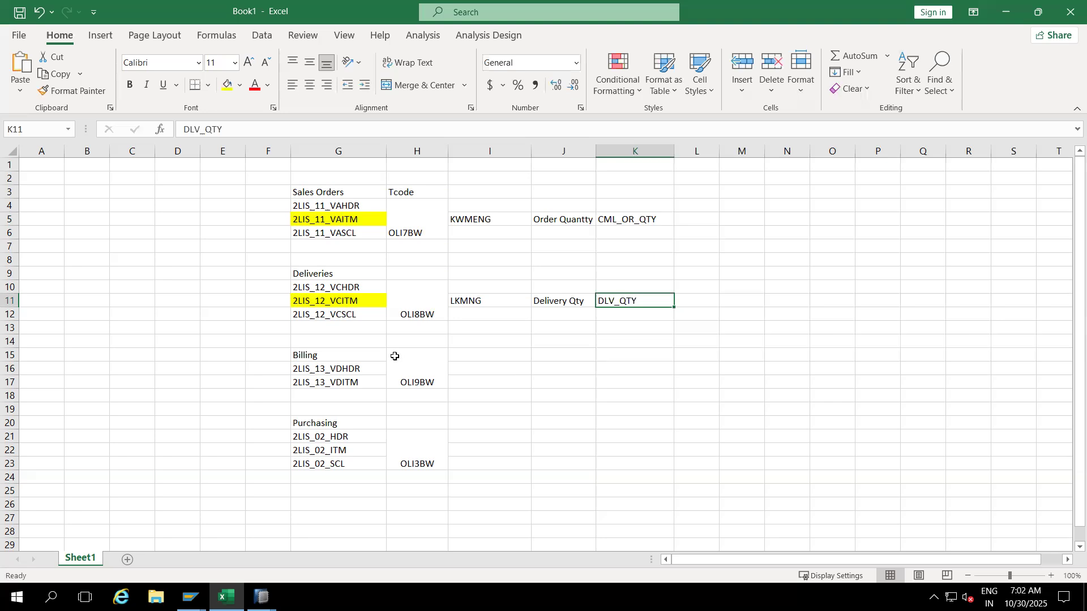
Step: In the Replicate DataSources wizard, deselect all, select only 2LIS_11_VASCL and finish replication
key("alt+Tab")
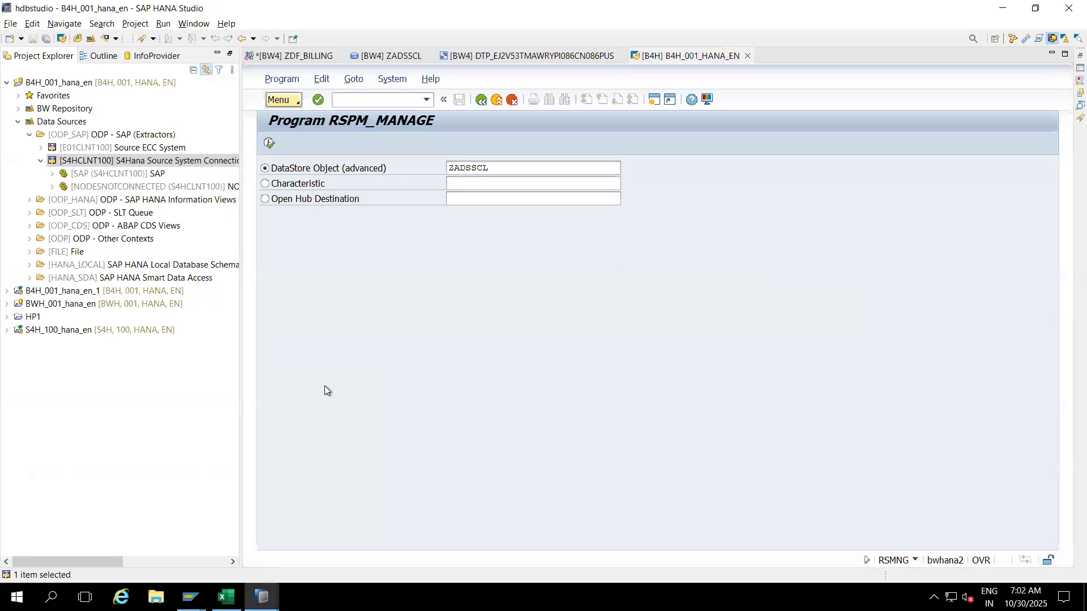
mouse_move(261, 597)
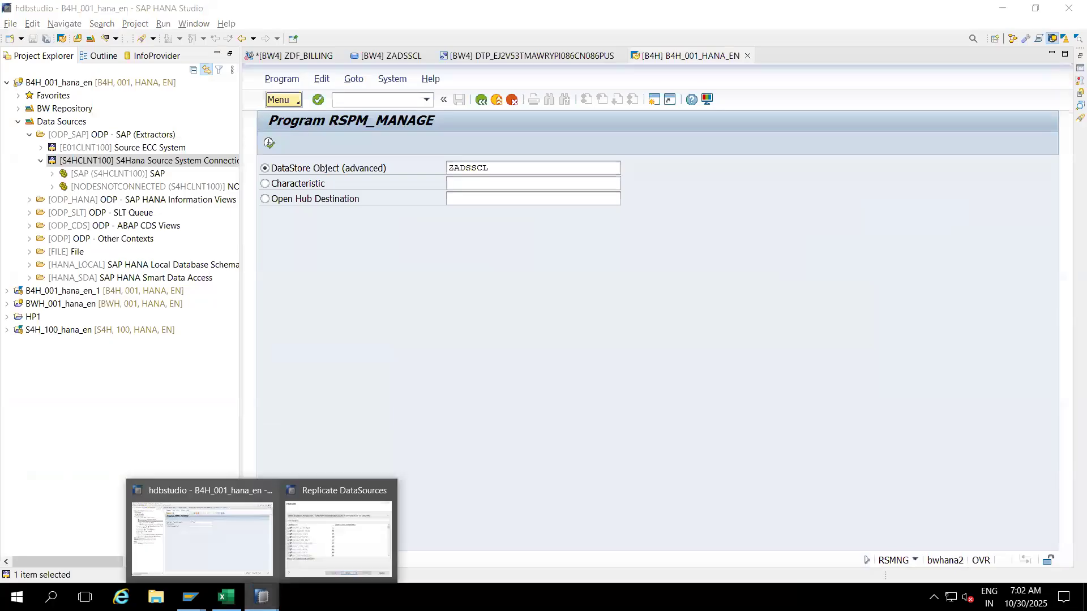
left_click(314, 535)
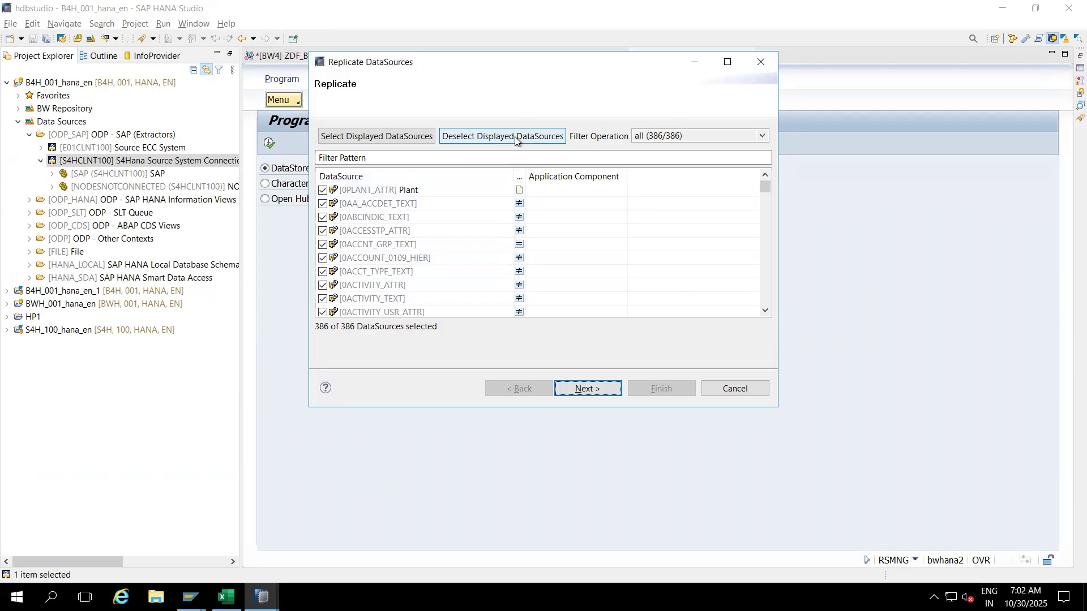
left_click(496, 141)
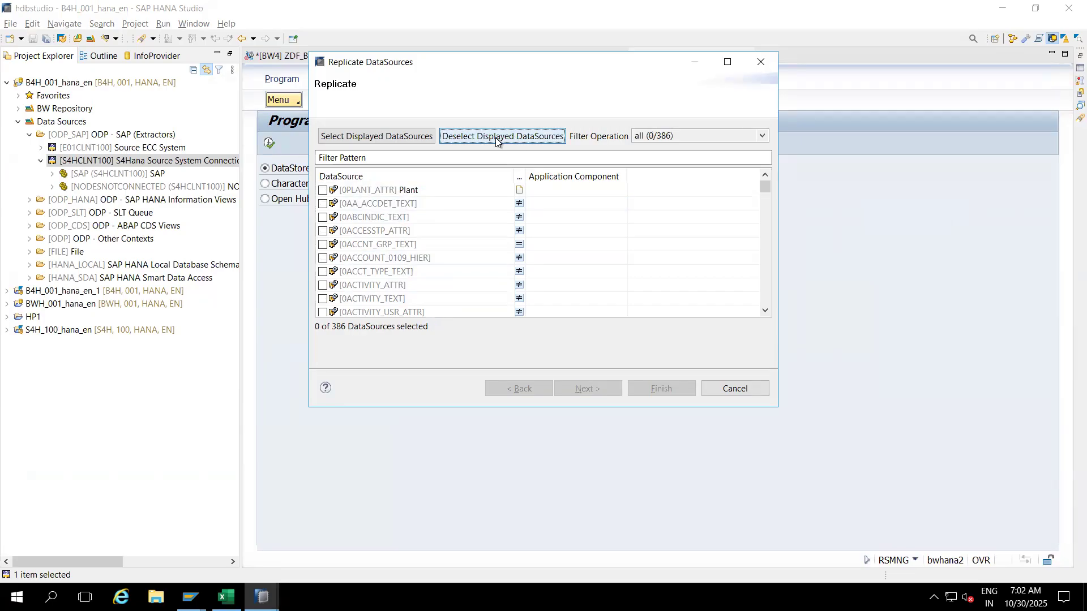
left_click(397, 158)
type("2LIS_11_VA")
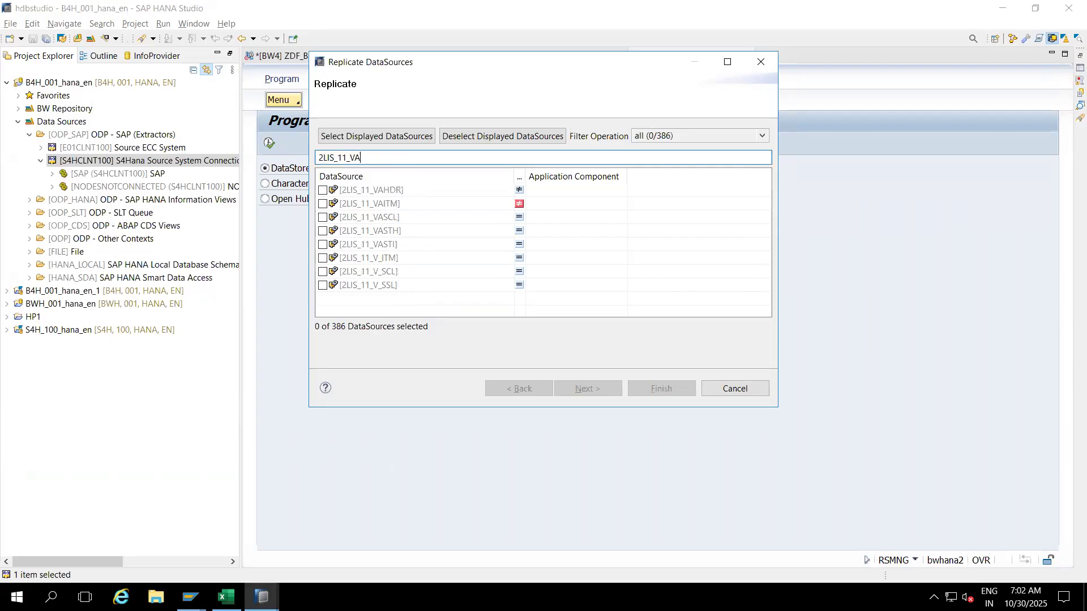
type("SCL")
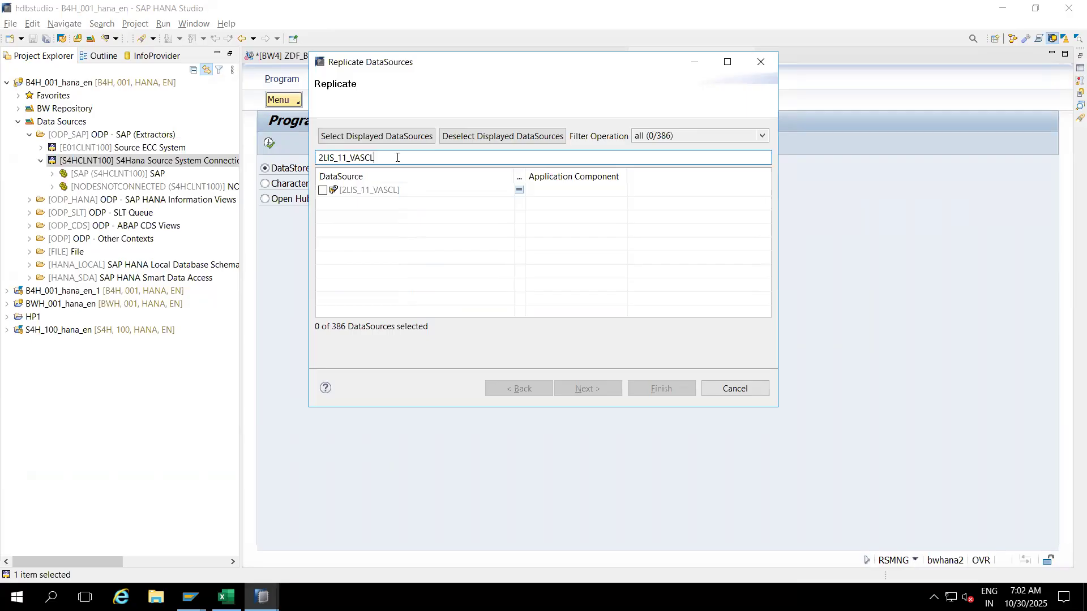
left_click(323, 190)
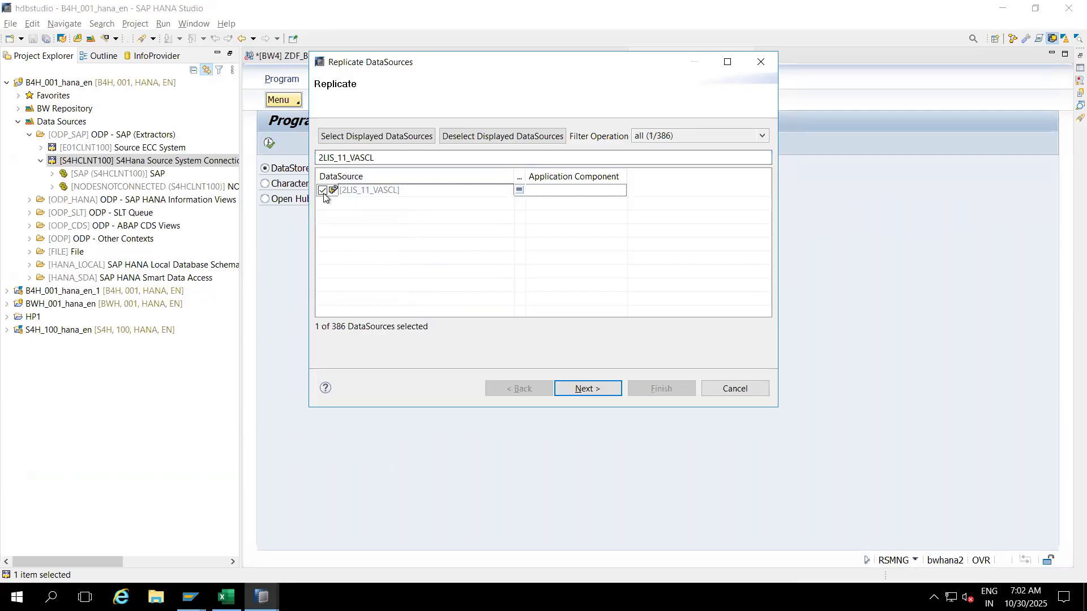
left_click(585, 389)
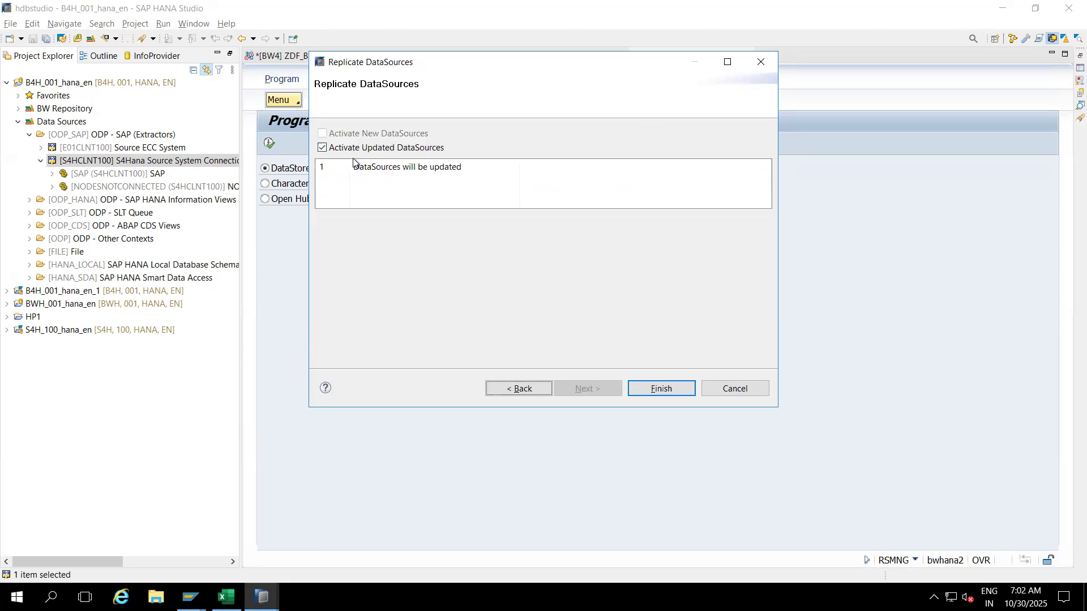
left_click(652, 388)
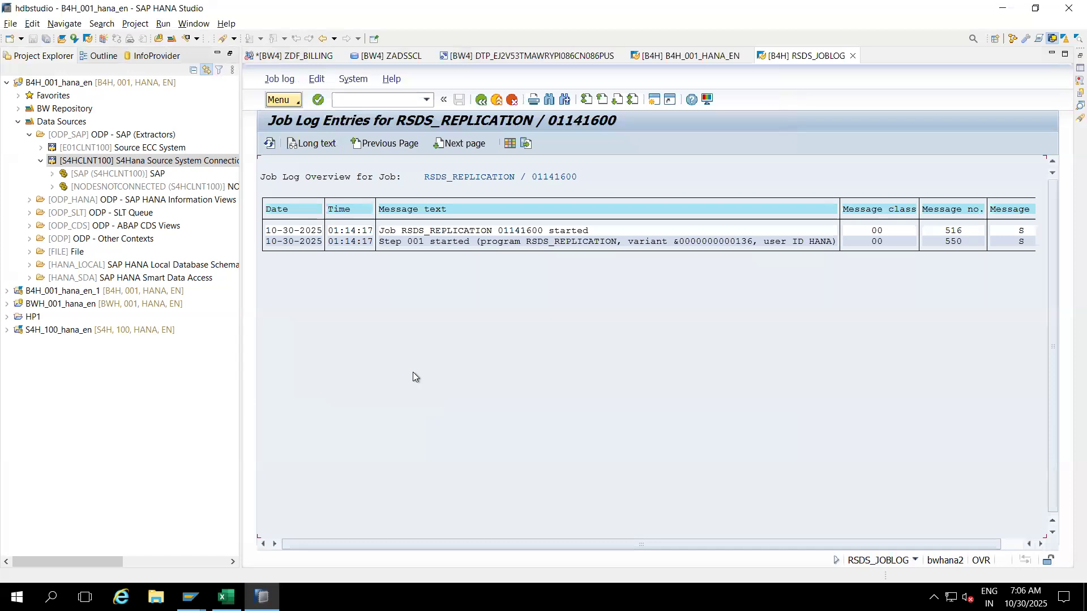
Step: Refresh the RSDS_REPLICATION job log until the job finishes, then return to the RSPM_MANAGE screen
left_click(268, 144)
left_click(268, 144)
left_click(270, 143)
left_click(269, 145)
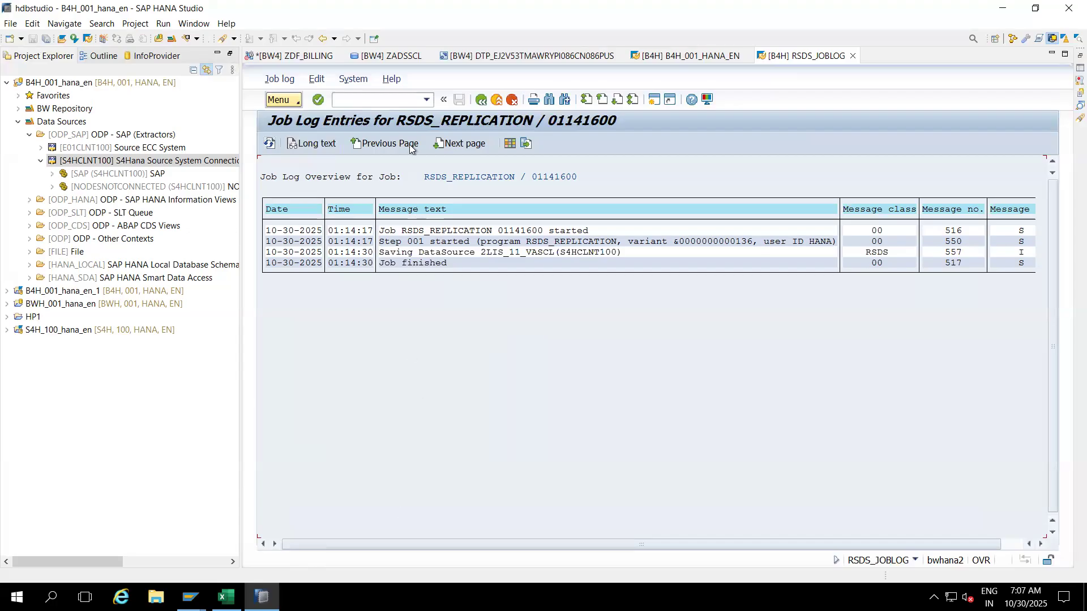
left_click(679, 57)
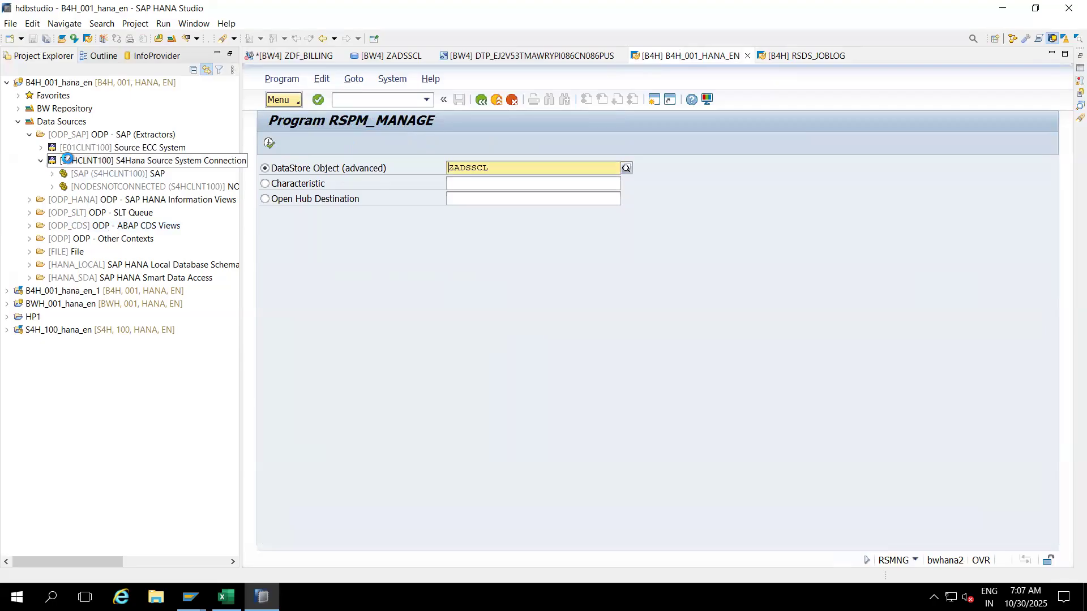
Step: Search BW objects for 2LIS_11_VASCL and open the S4HCLNT100 DataSource
left_click(160, 41)
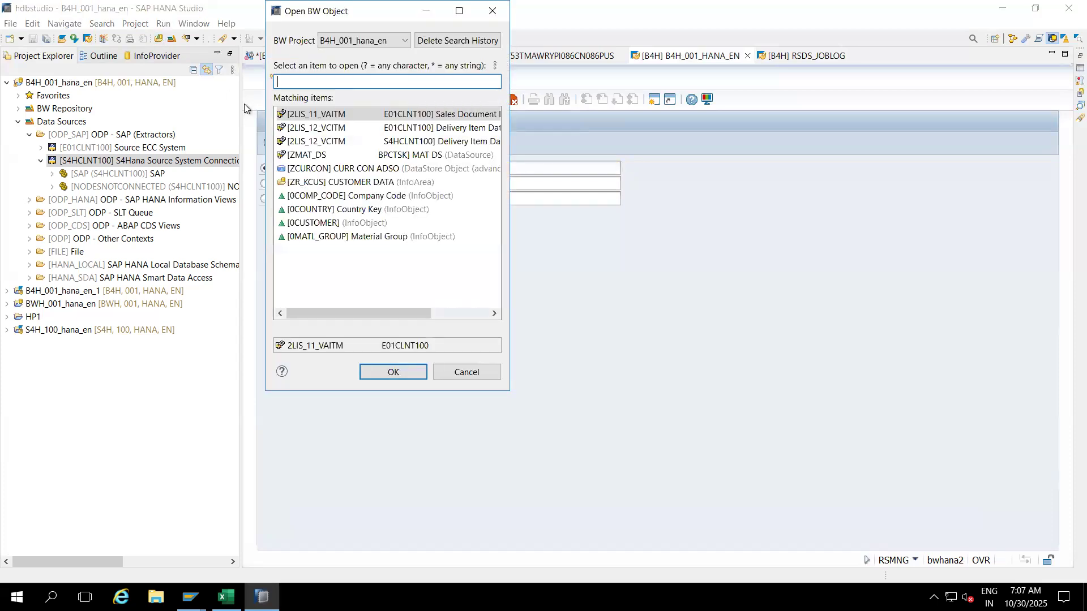
type("2LIS_11")
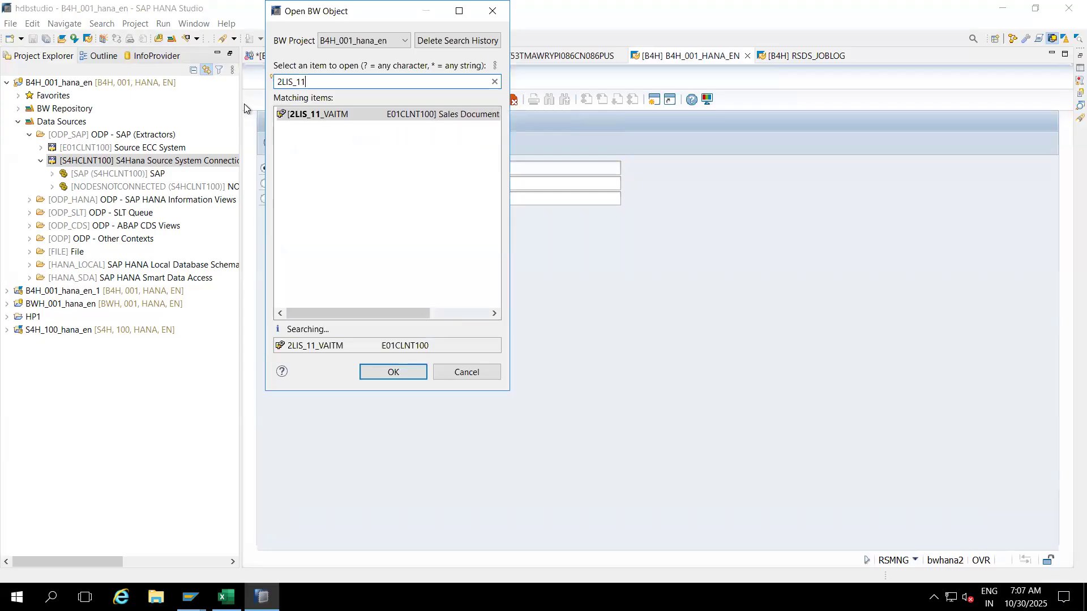
type("_VASCL")
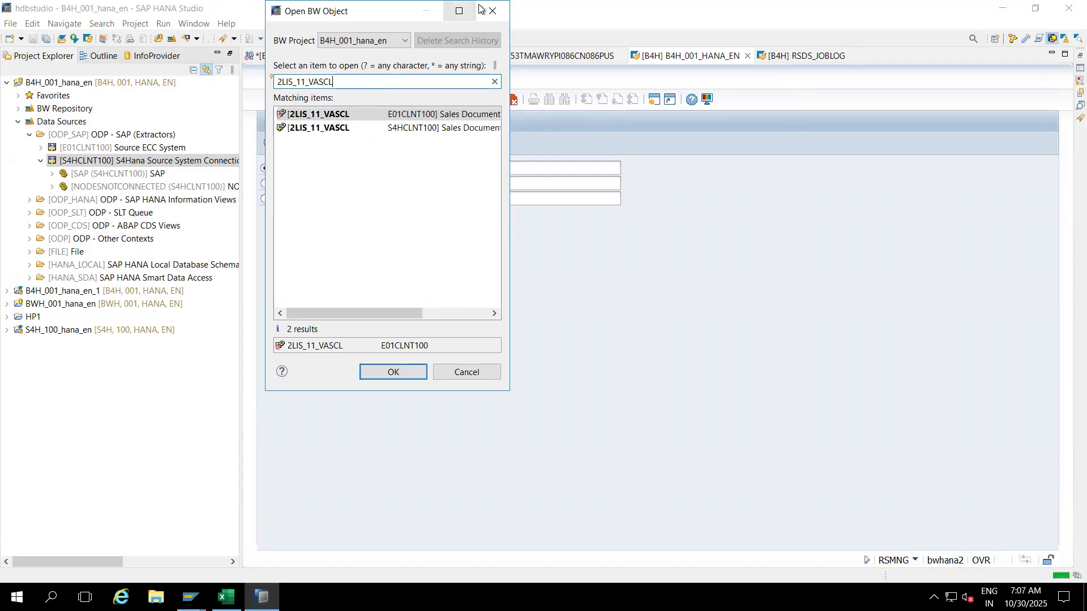
left_click(409, 127)
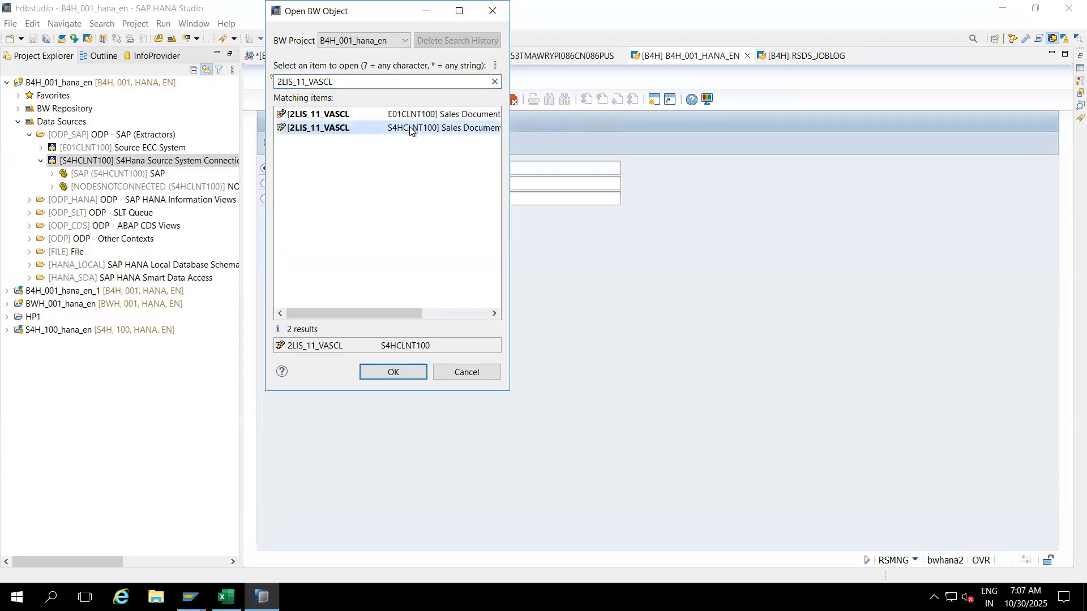
double_click(307, 128)
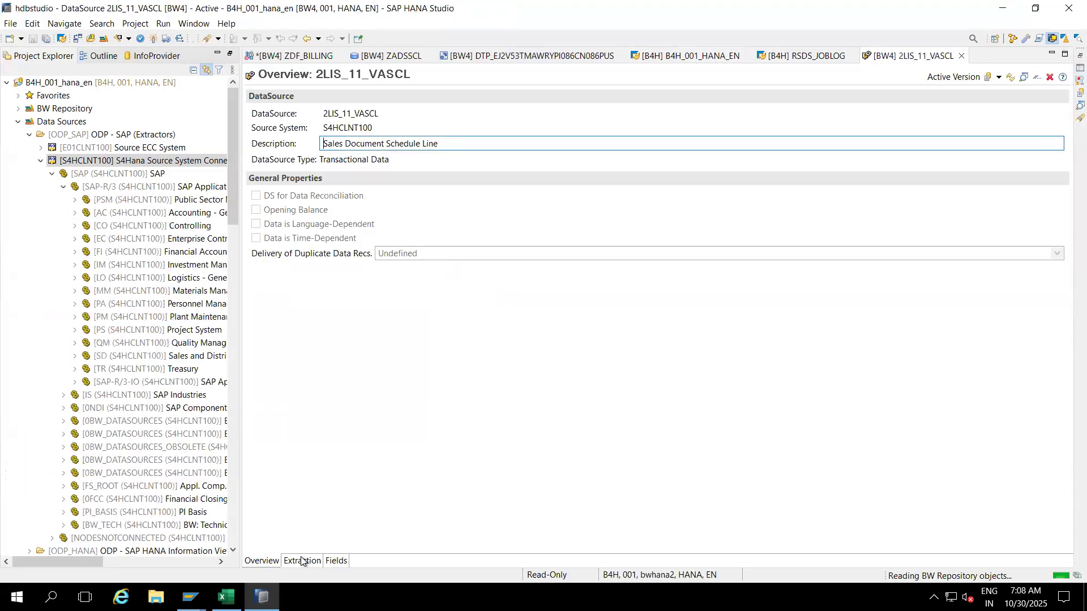
Step: Look over the DataSource's extraction properties, then its field list
left_click(301, 560)
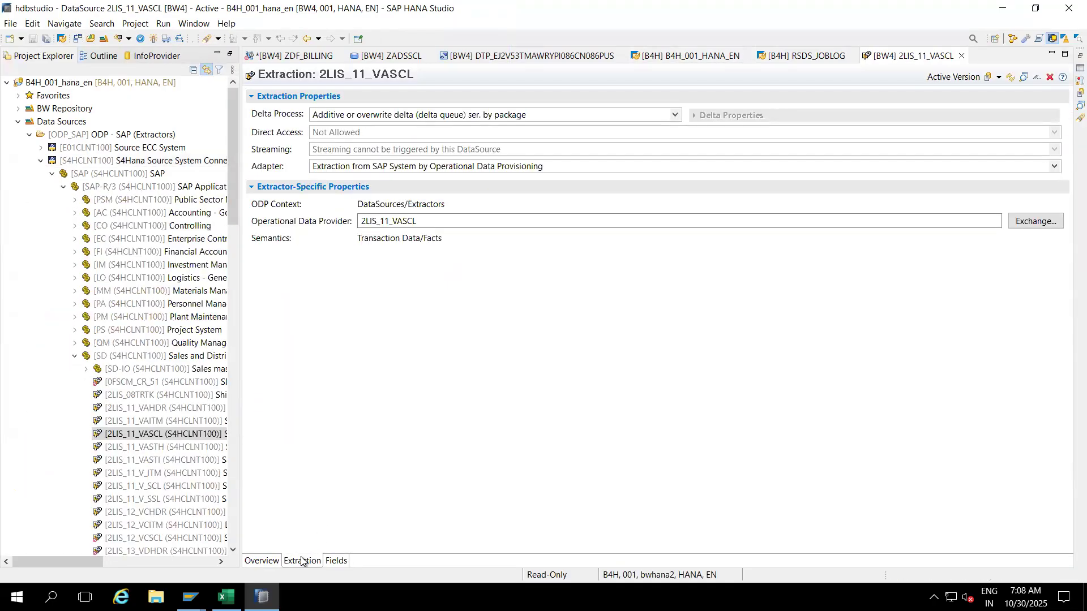
left_click(330, 561)
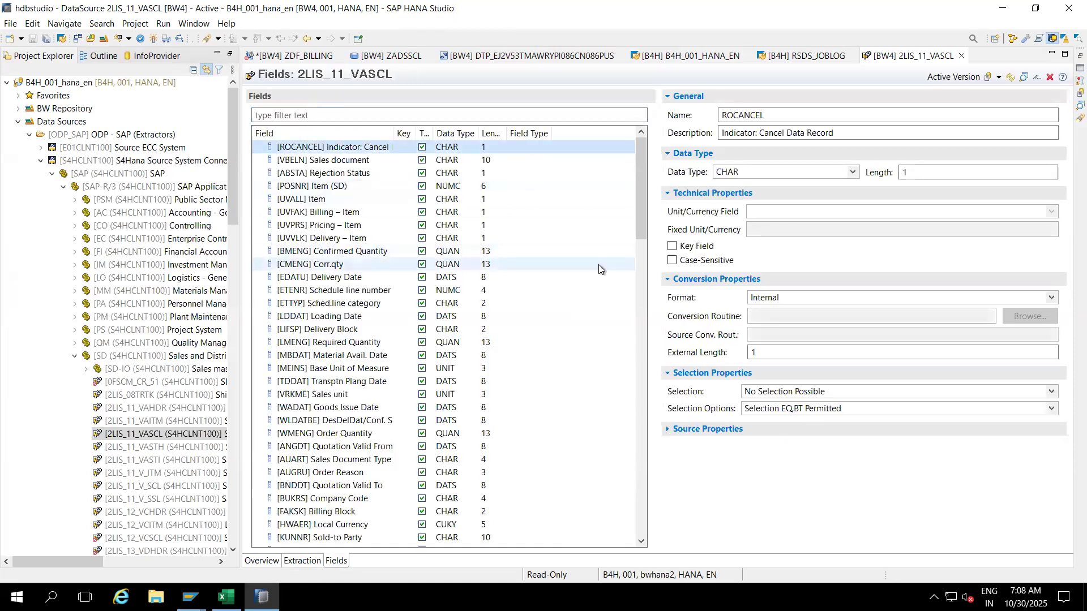
left_click_drag(644, 213, 642, 281)
Step: Filter fields by 'VT' to inspect VTWEG, then clear the filter and select VRKME Sales unit
left_click(465, 118)
type("VT")
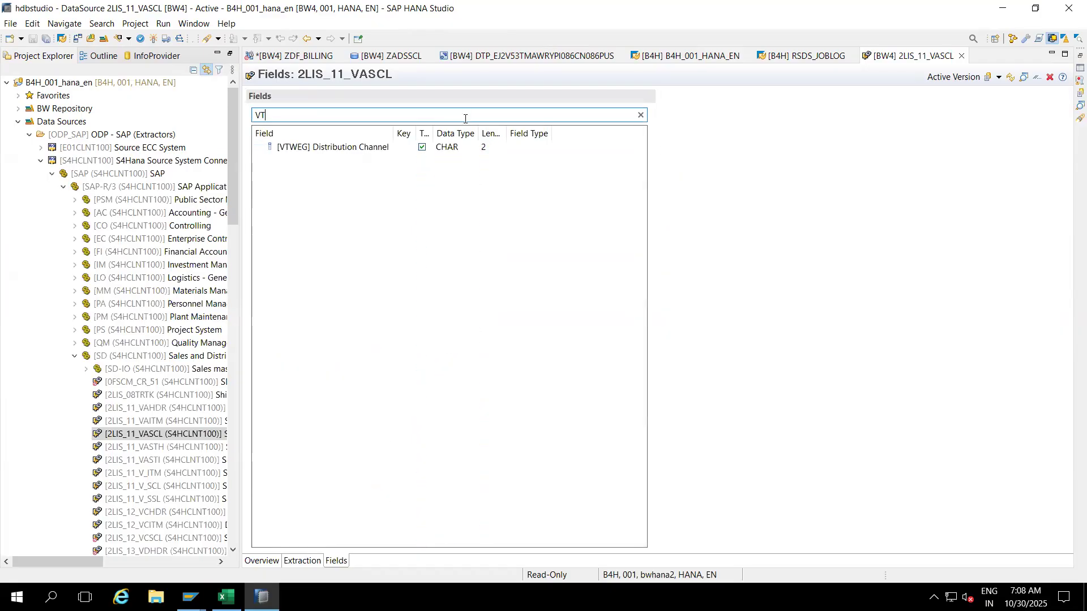
left_click(342, 148)
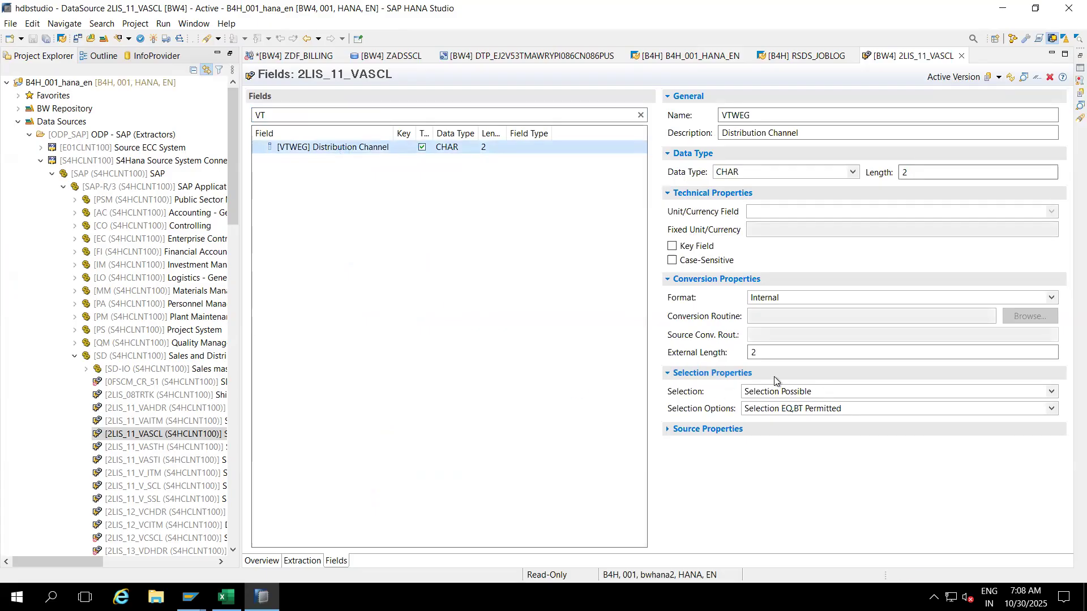
left_click(283, 118)
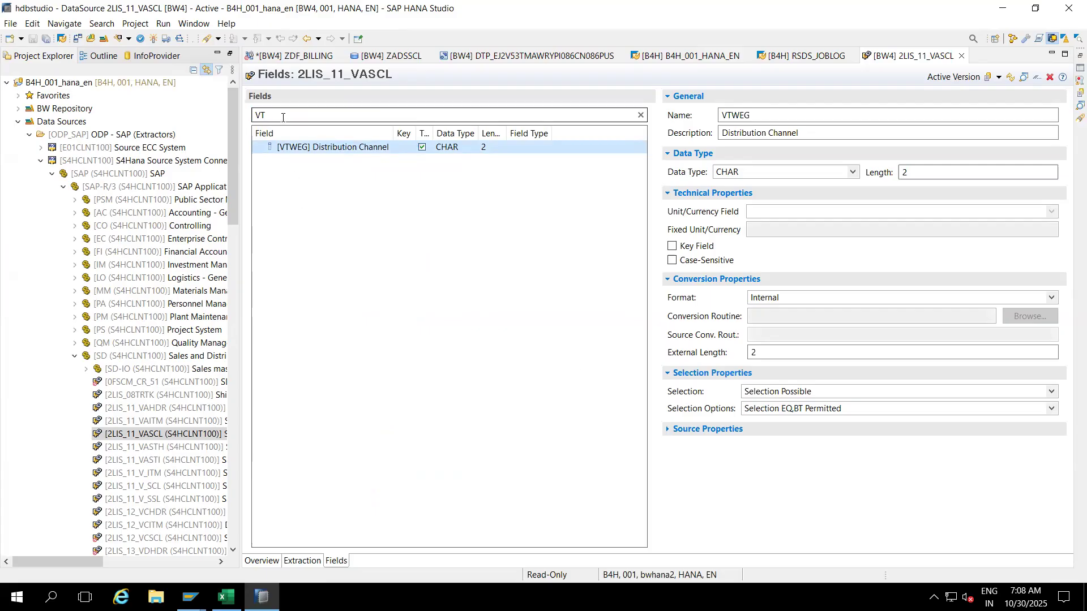
key("BackSpace")
key("BackSpace")
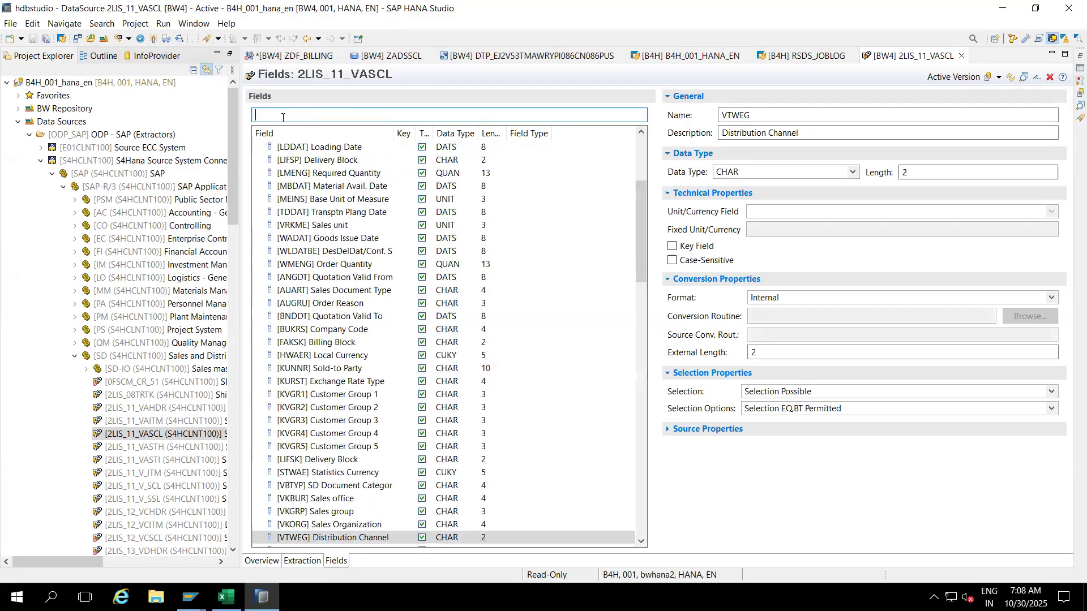
left_click(342, 225)
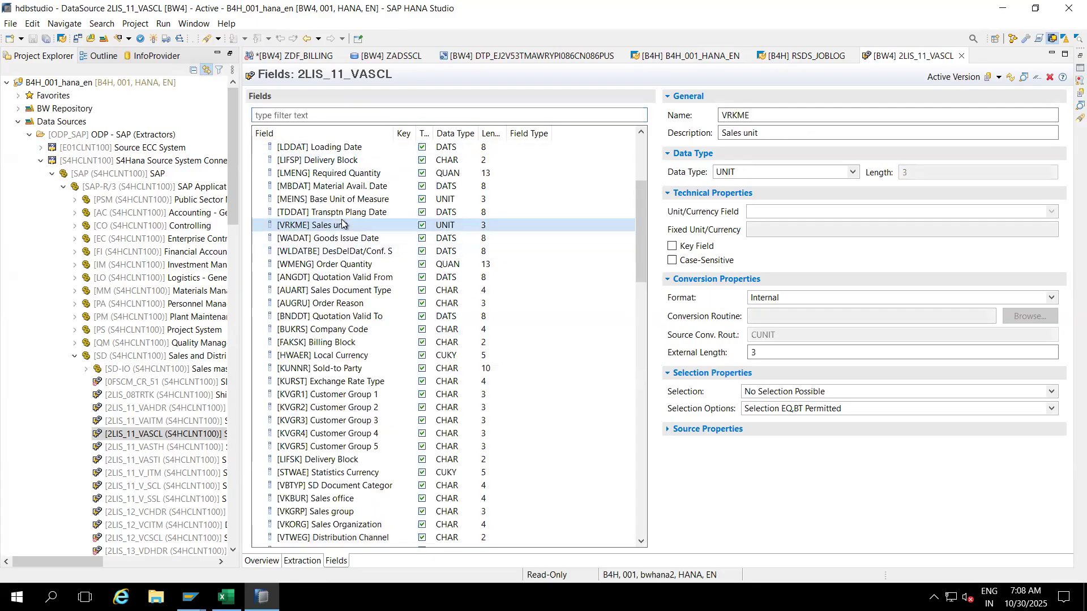